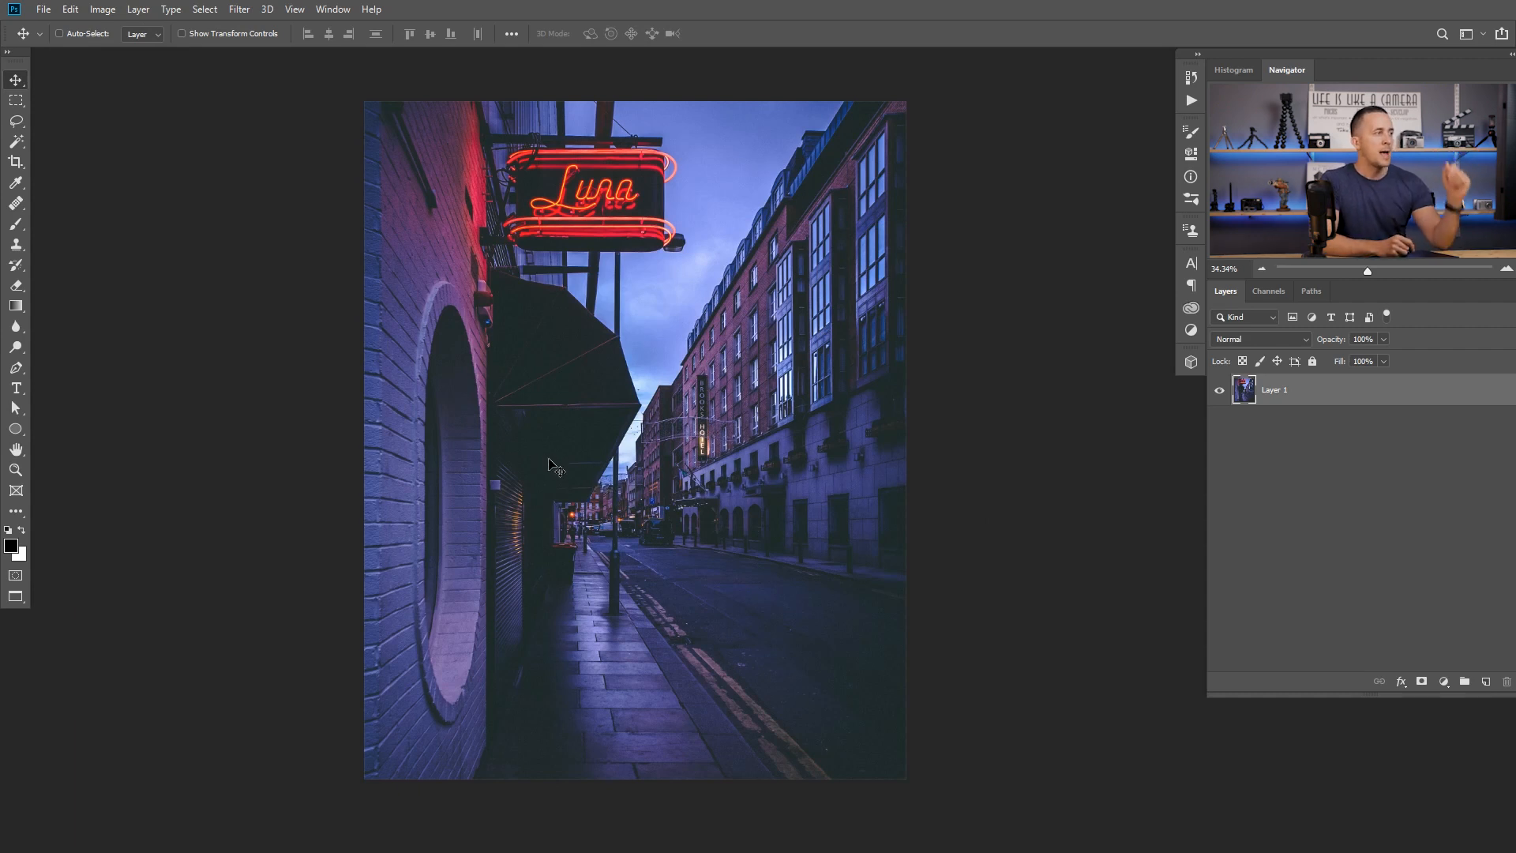
- Switch to Lightroom and compare the studio shots of the woman holding the blue umbrella
key("ctrl")
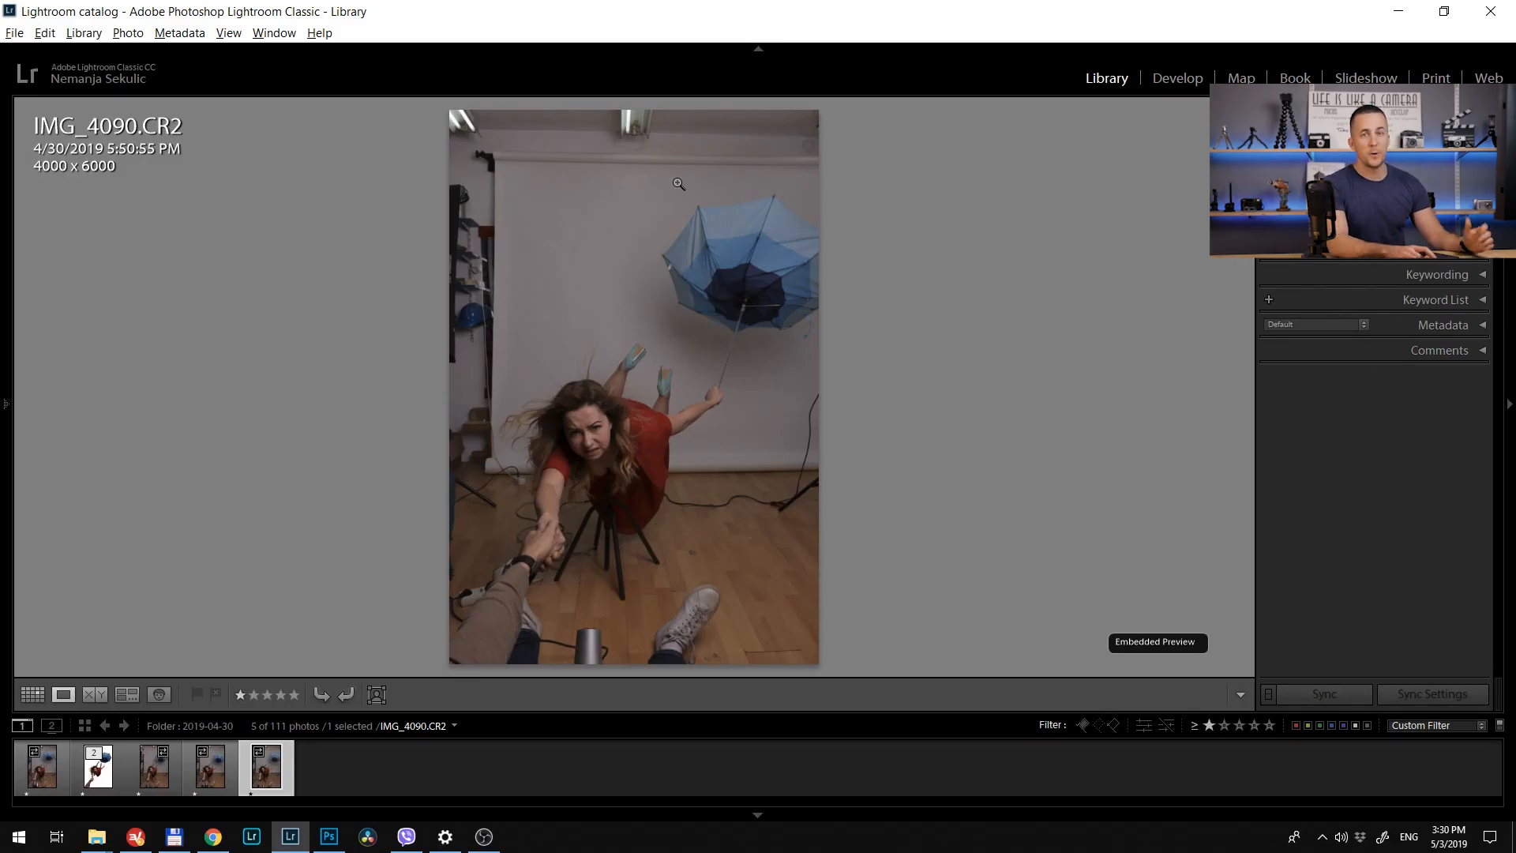
key("Left")
key("Left")
key("Right")
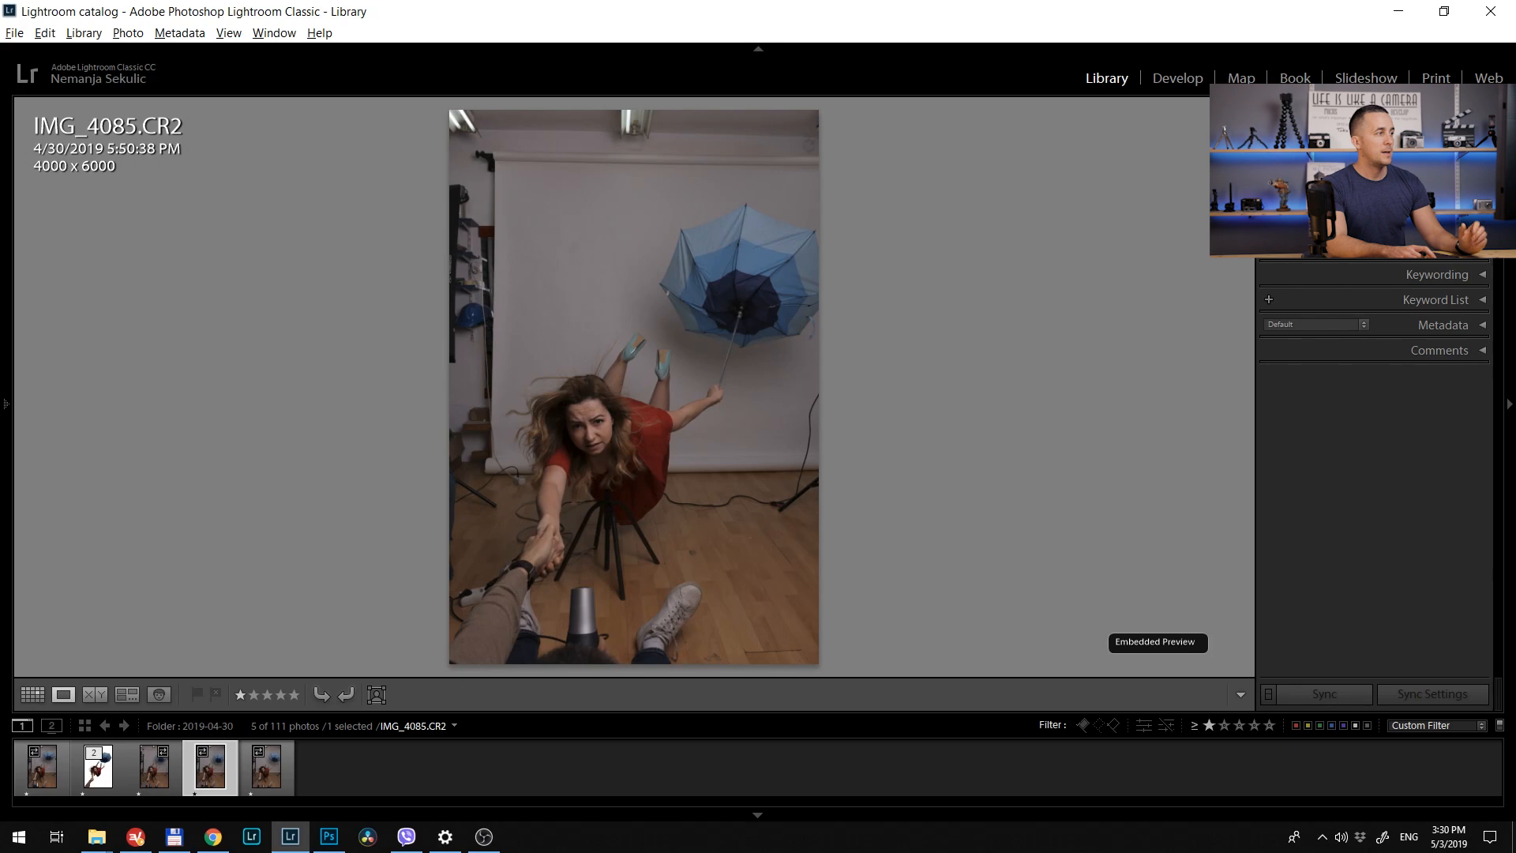
key("Left")
key("Right")
key("Right")
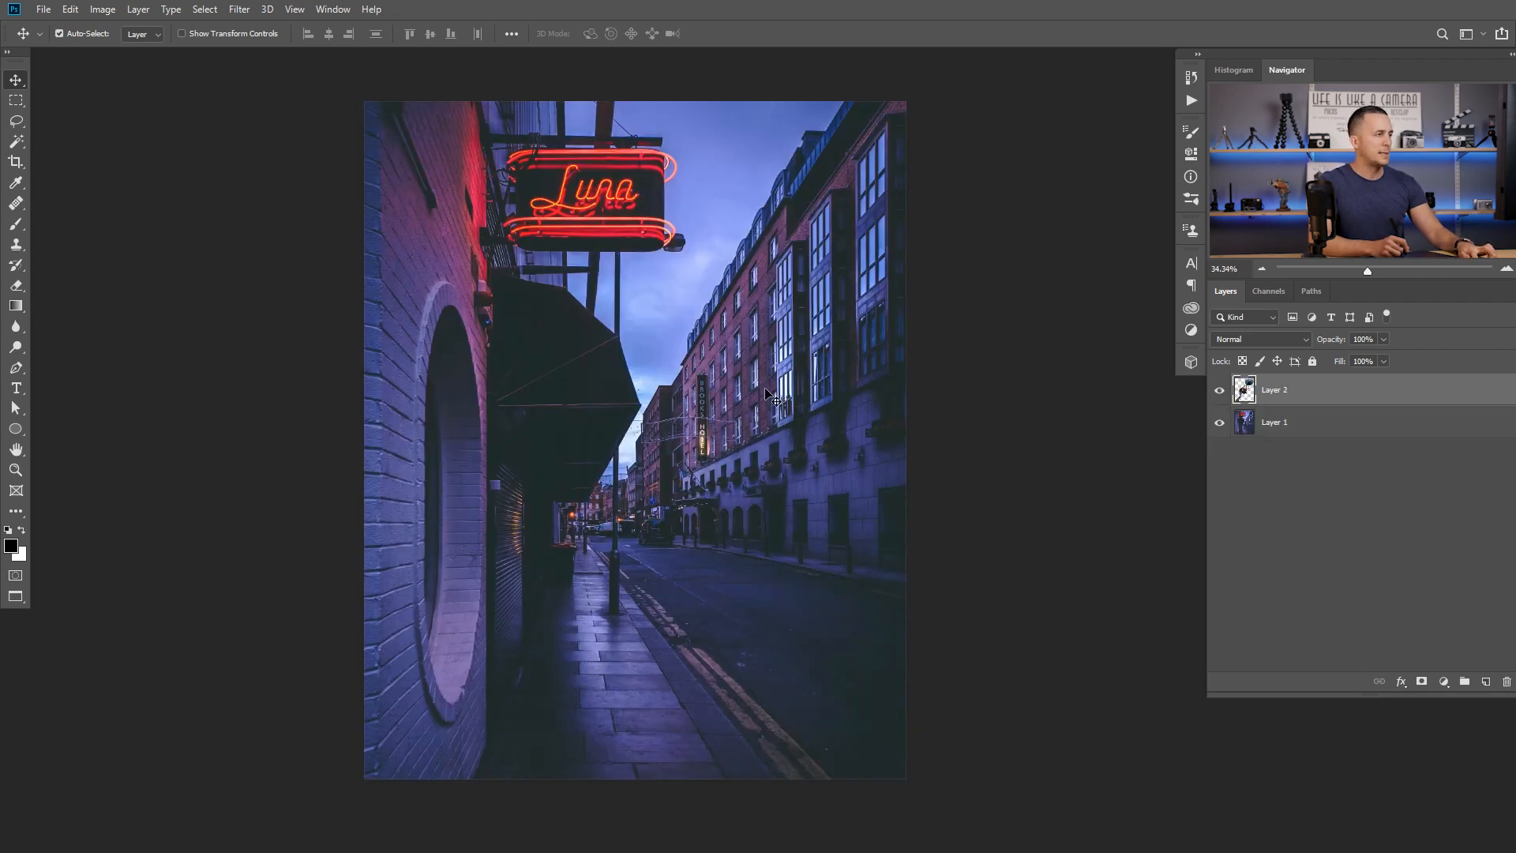
- Move the cut-out woman on Layer 2 over the street photo so her held hand is near the lower-left corner
left_click_drag(772, 393, 651, 446)
key("ctrl")
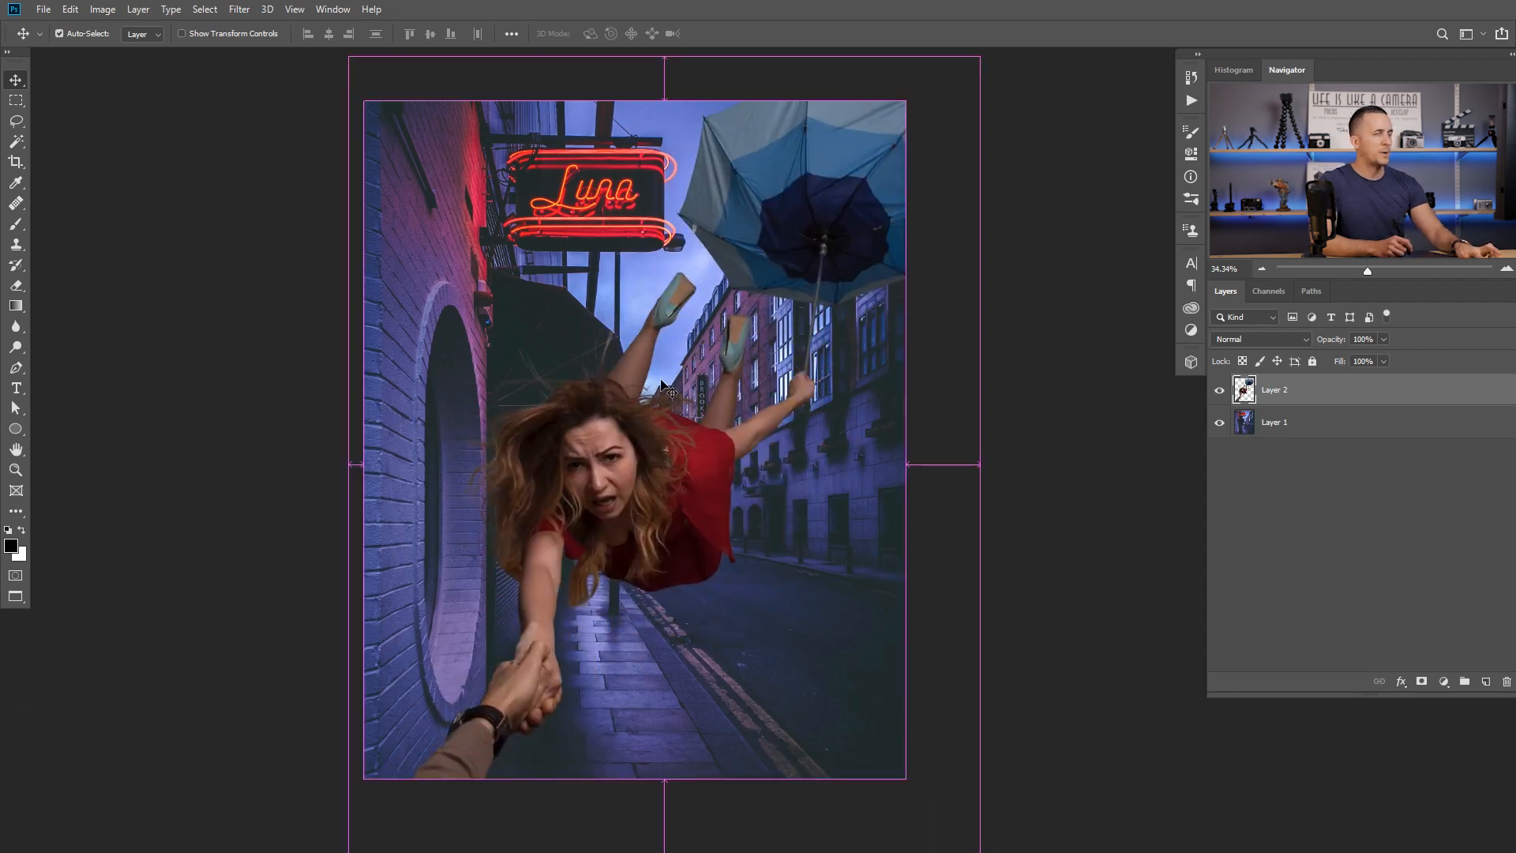
key("ctrl+t")
left_click_drag(979, 55, 925, 167)
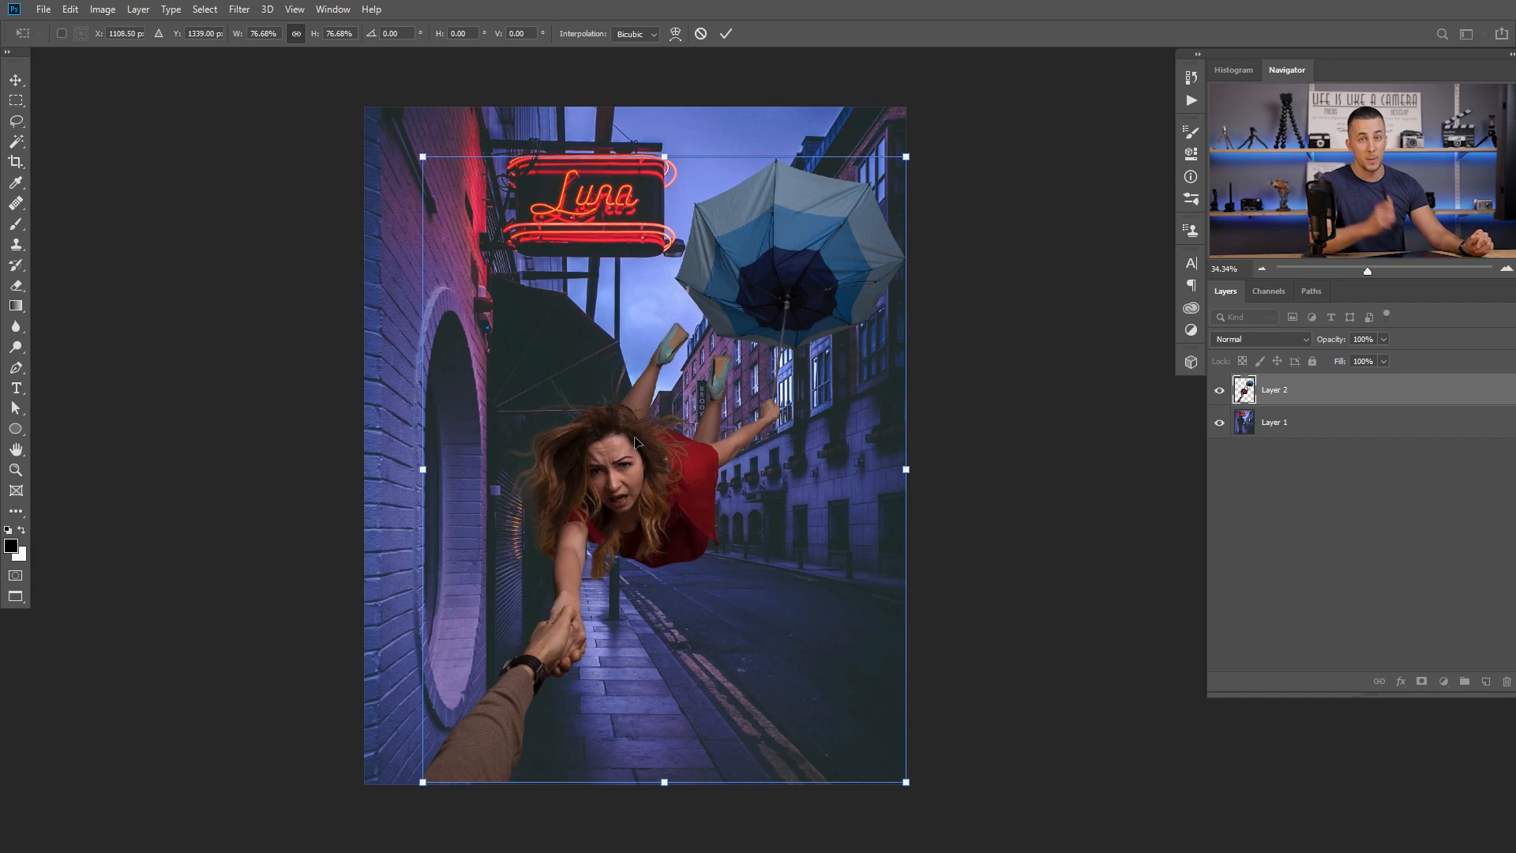
key("Escape")
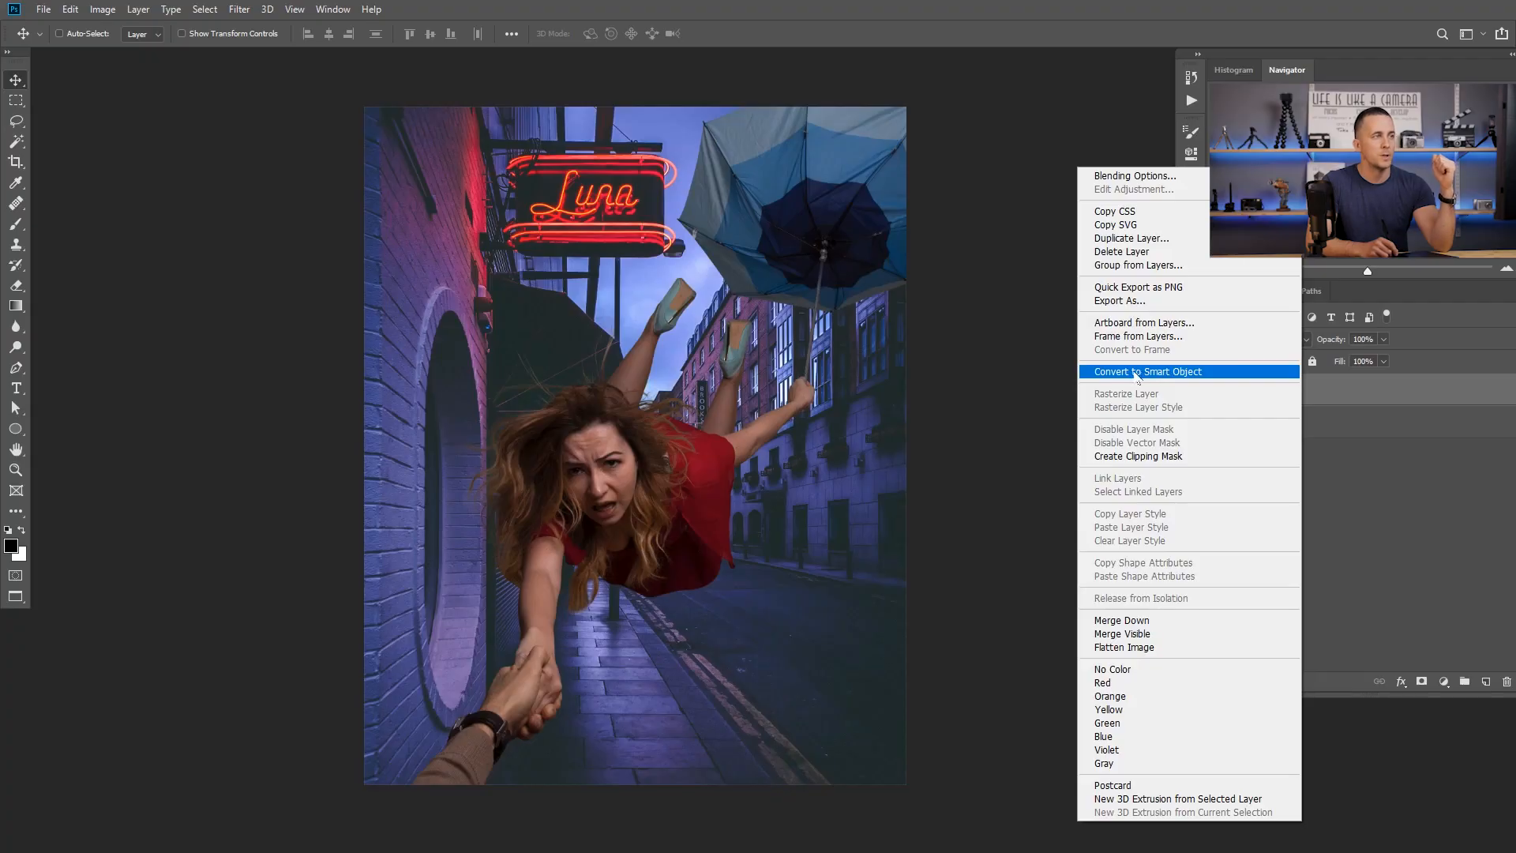
- Convert Layer 2 to a smart object and rename it Model
left_click(1137, 374)
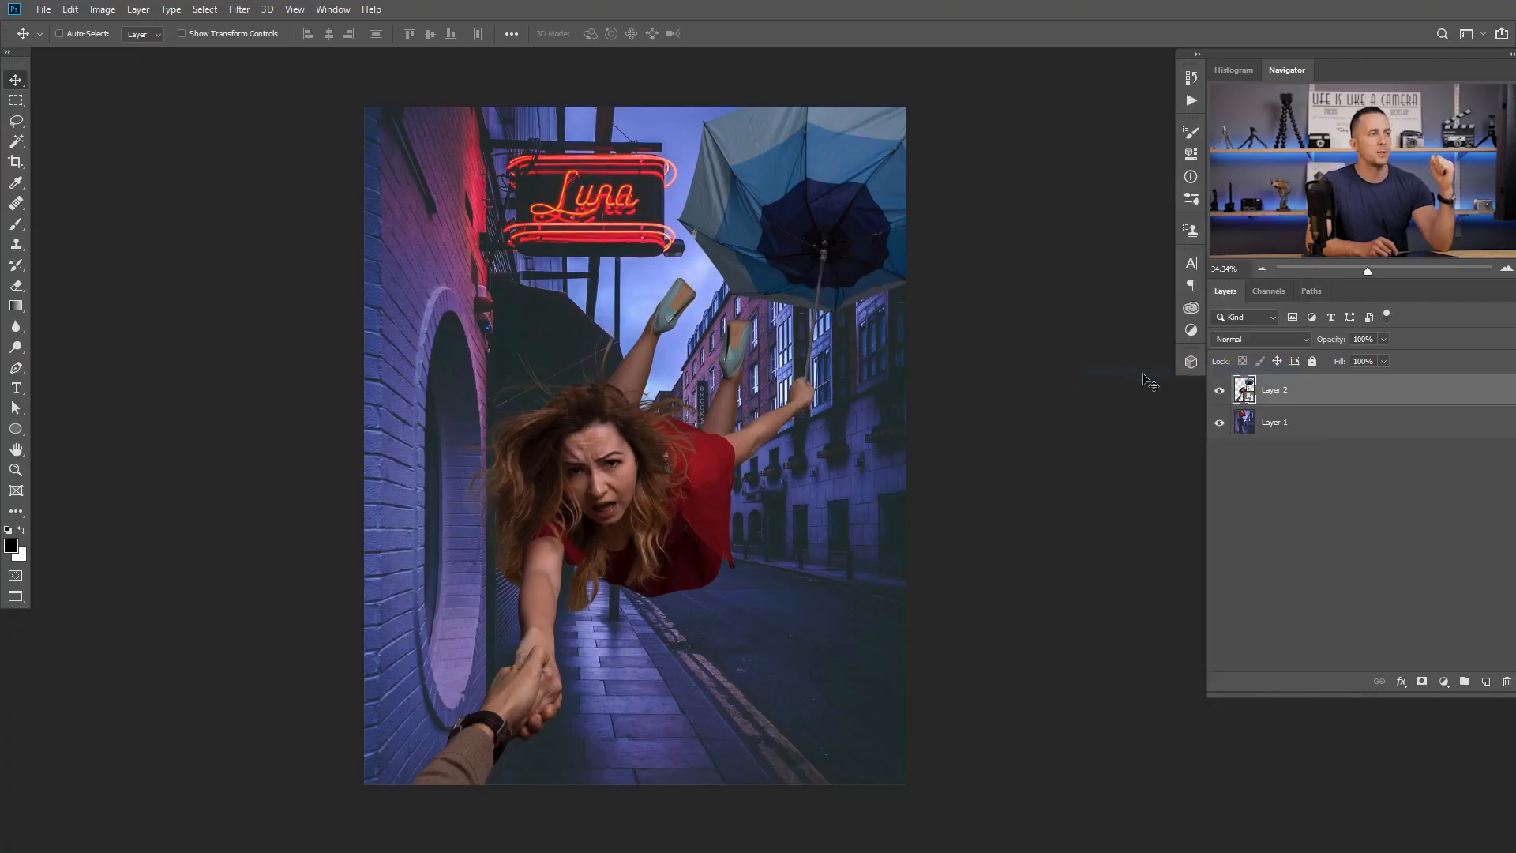
double_click(1274, 390)
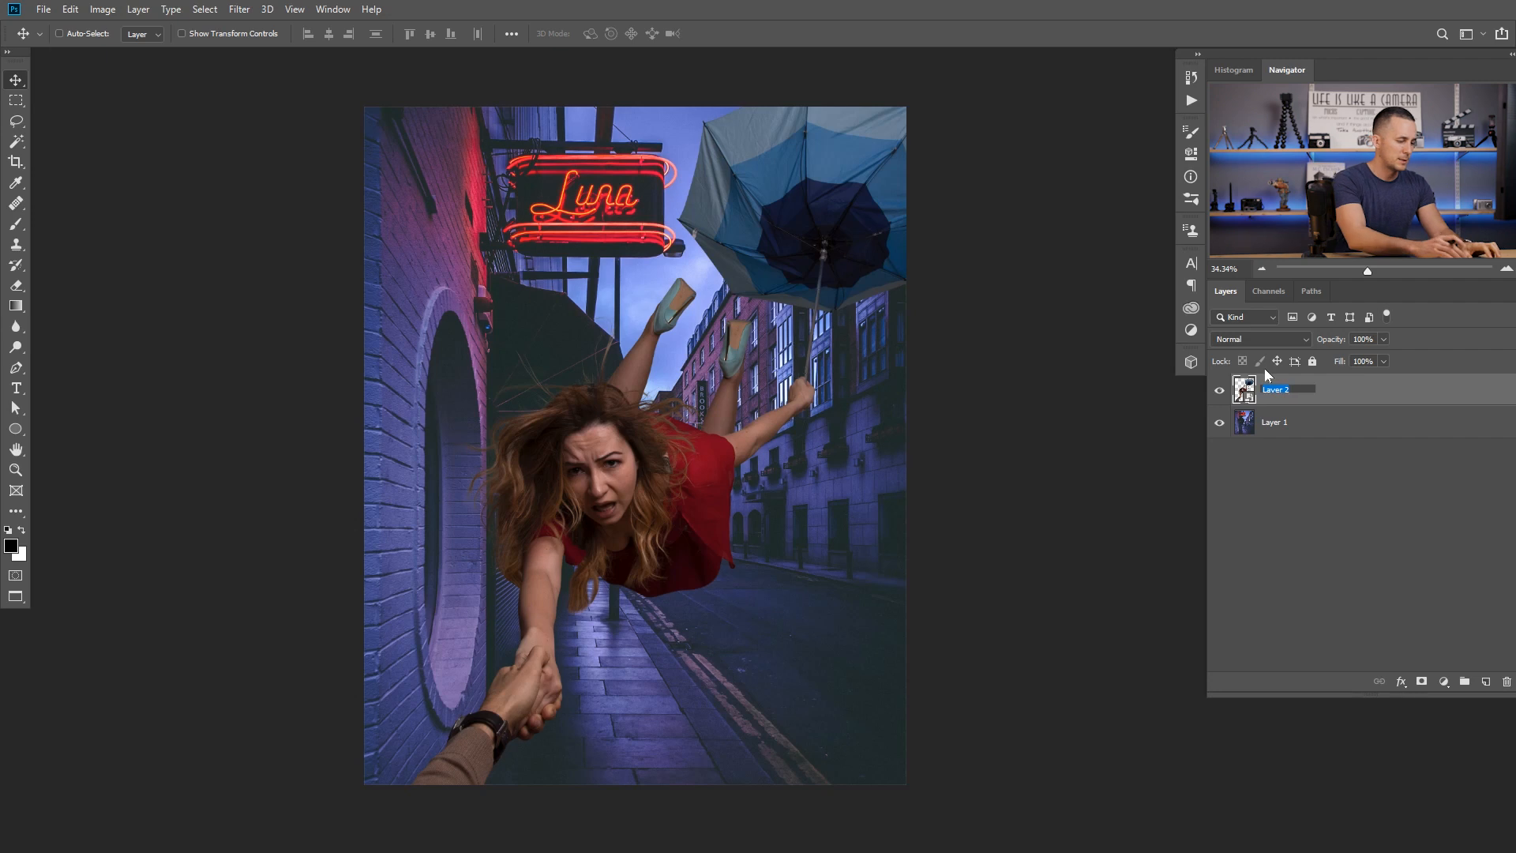
type("Model")
key("Return")
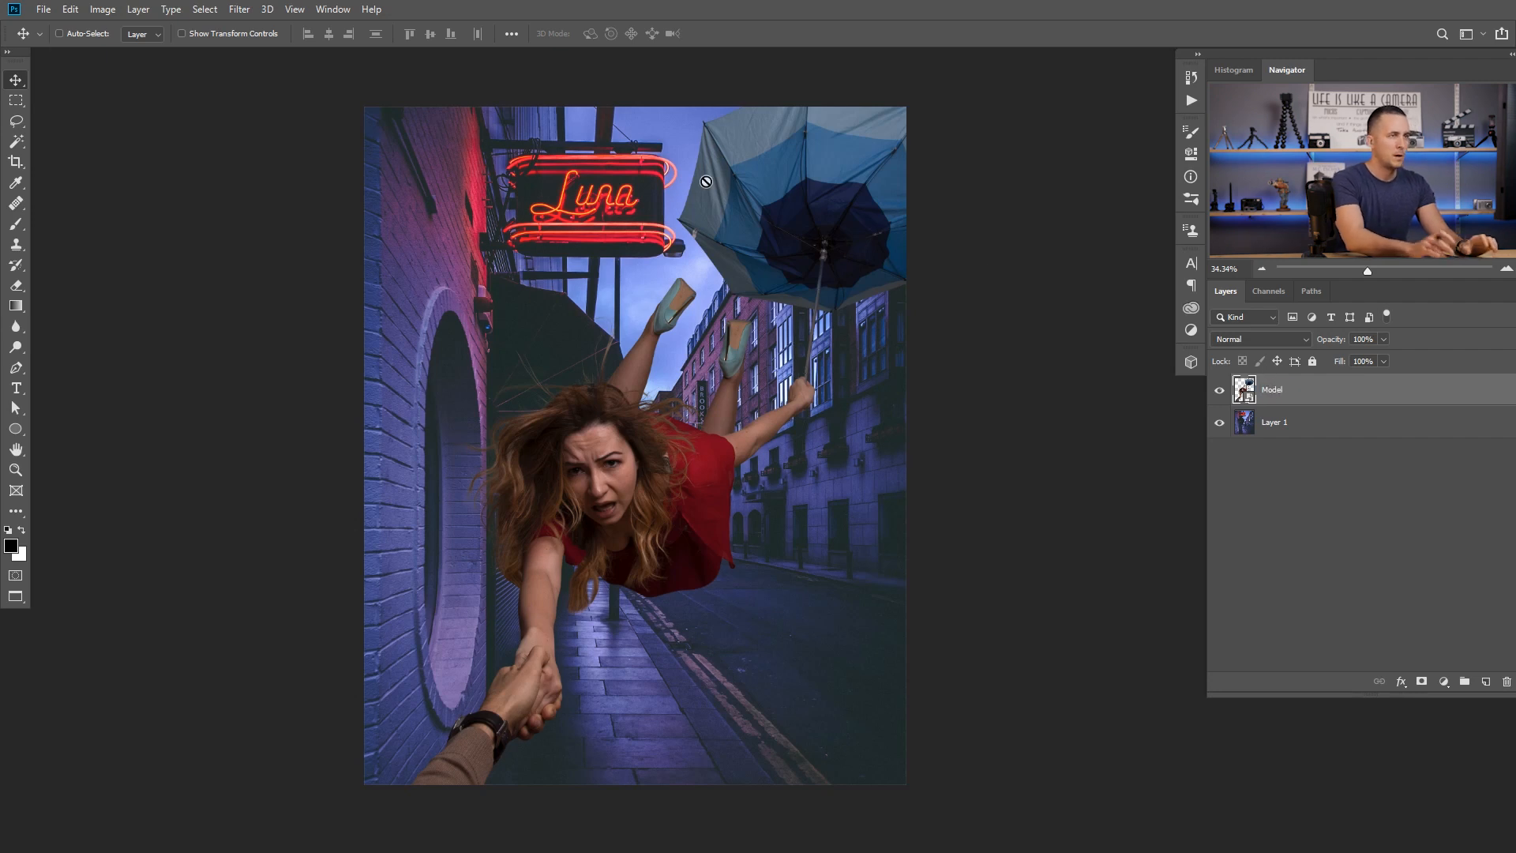
- Rename the background photo's layer, Layer 1, as Street
left_click(1264, 419)
double_click(1269, 422)
type("B")
key("BackSpace")
type("S")
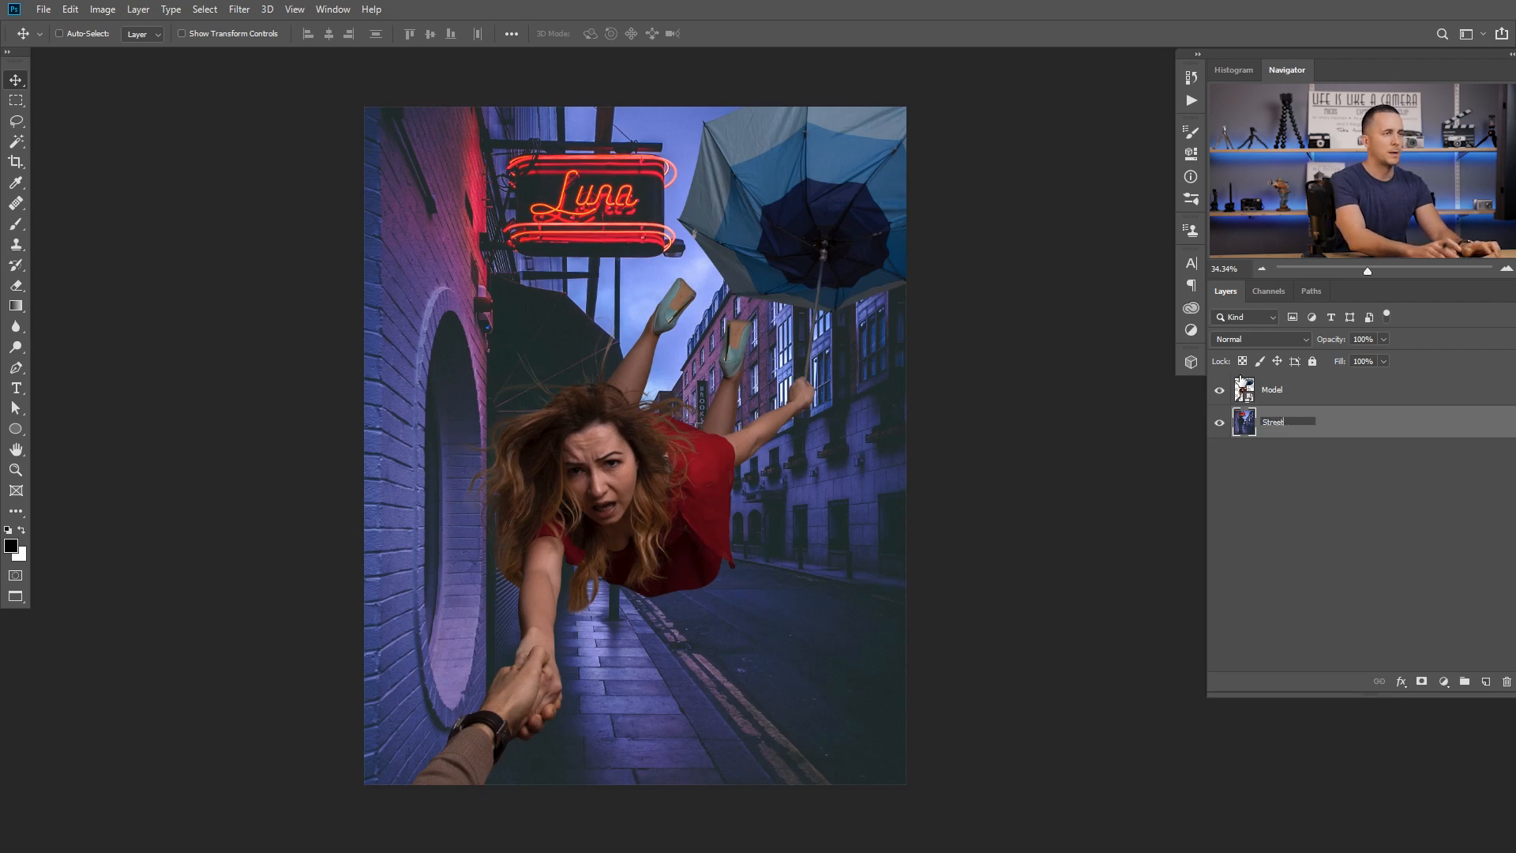
type("treet")
key("Return")
- Scale the Model layer to about 69% and position the woman over the pavement with the sleeve reaching the picture's lower edge
left_click(1244, 389)
key("ctrl+t")
left_click_drag(981, 61, 802, 267)
left_click_drag(638, 501, 660, 411)
left_click_drag(843, 183, 824, 202)
left_click_drag(713, 360, 736, 360)
left_click_drag(856, 209, 834, 227)
left_click_drag(740, 346, 750, 346)
left_click_drag(842, 226, 845, 226)
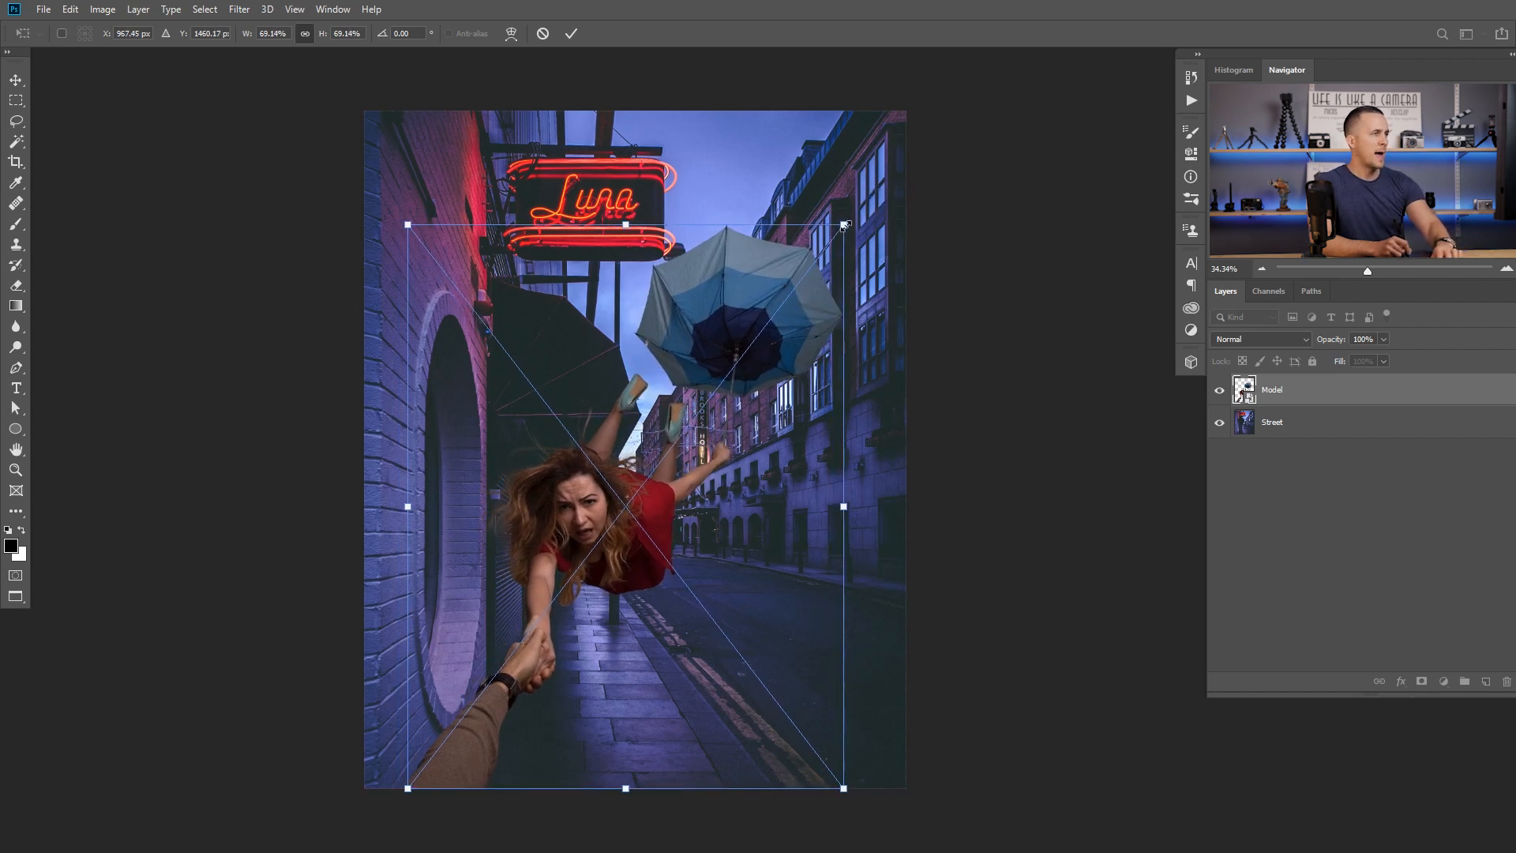
key("Return")
- Examine up close how the sleeve and clasped hands sit against the lower edge of the picture
left_click_drag(441, 778, 557, 504)
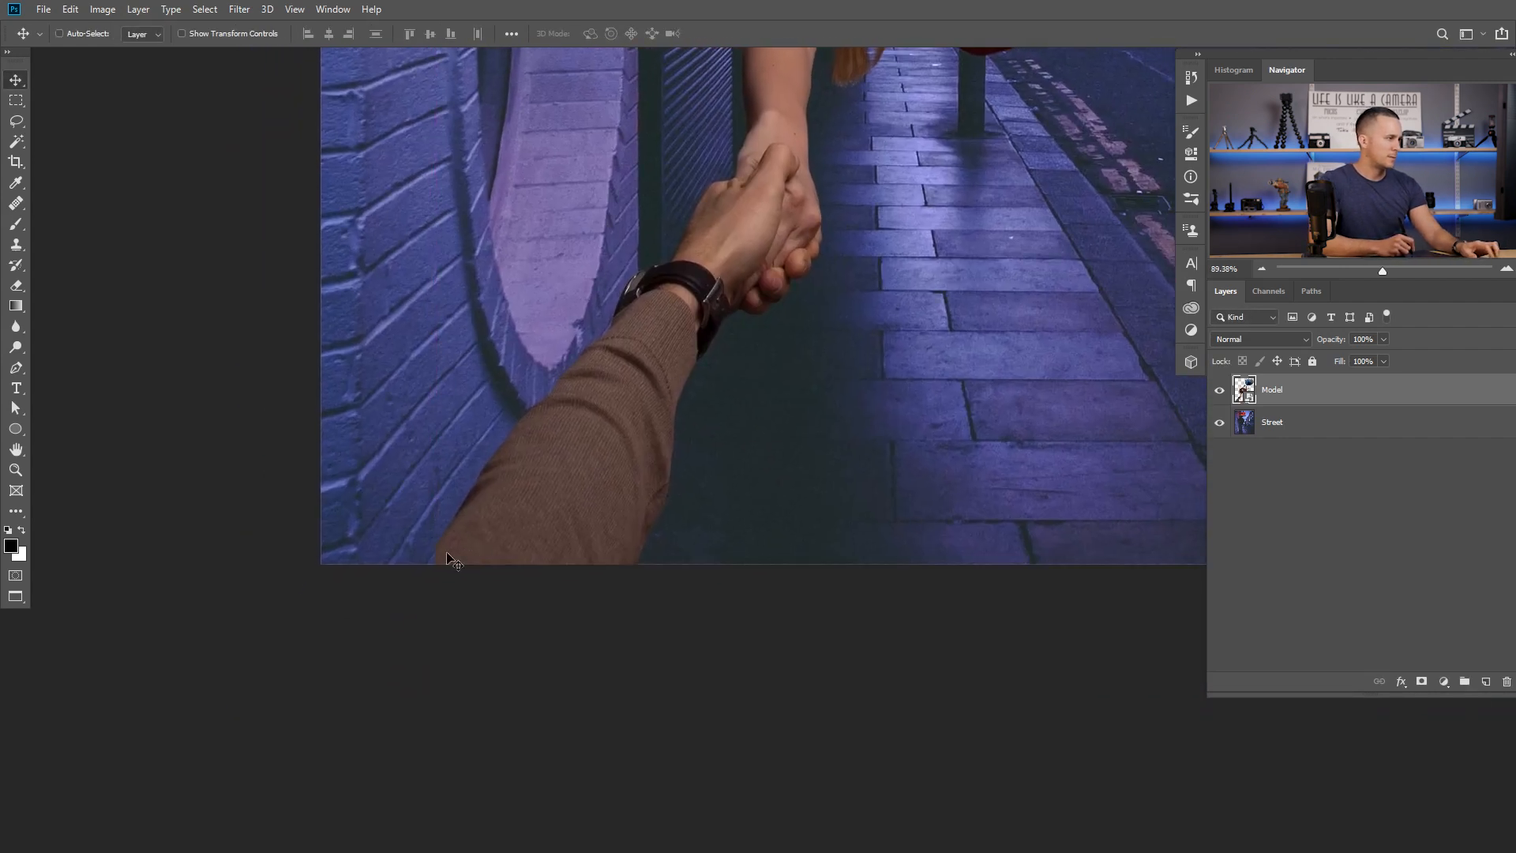
left_click_drag(451, 559, 473, 559)
left_click_drag(525, 516, 514, 553)
left_click_drag(630, 439, 570, 478)
left_click_drag(673, 358, 615, 499)
scroll(615, 499, "down", 5)
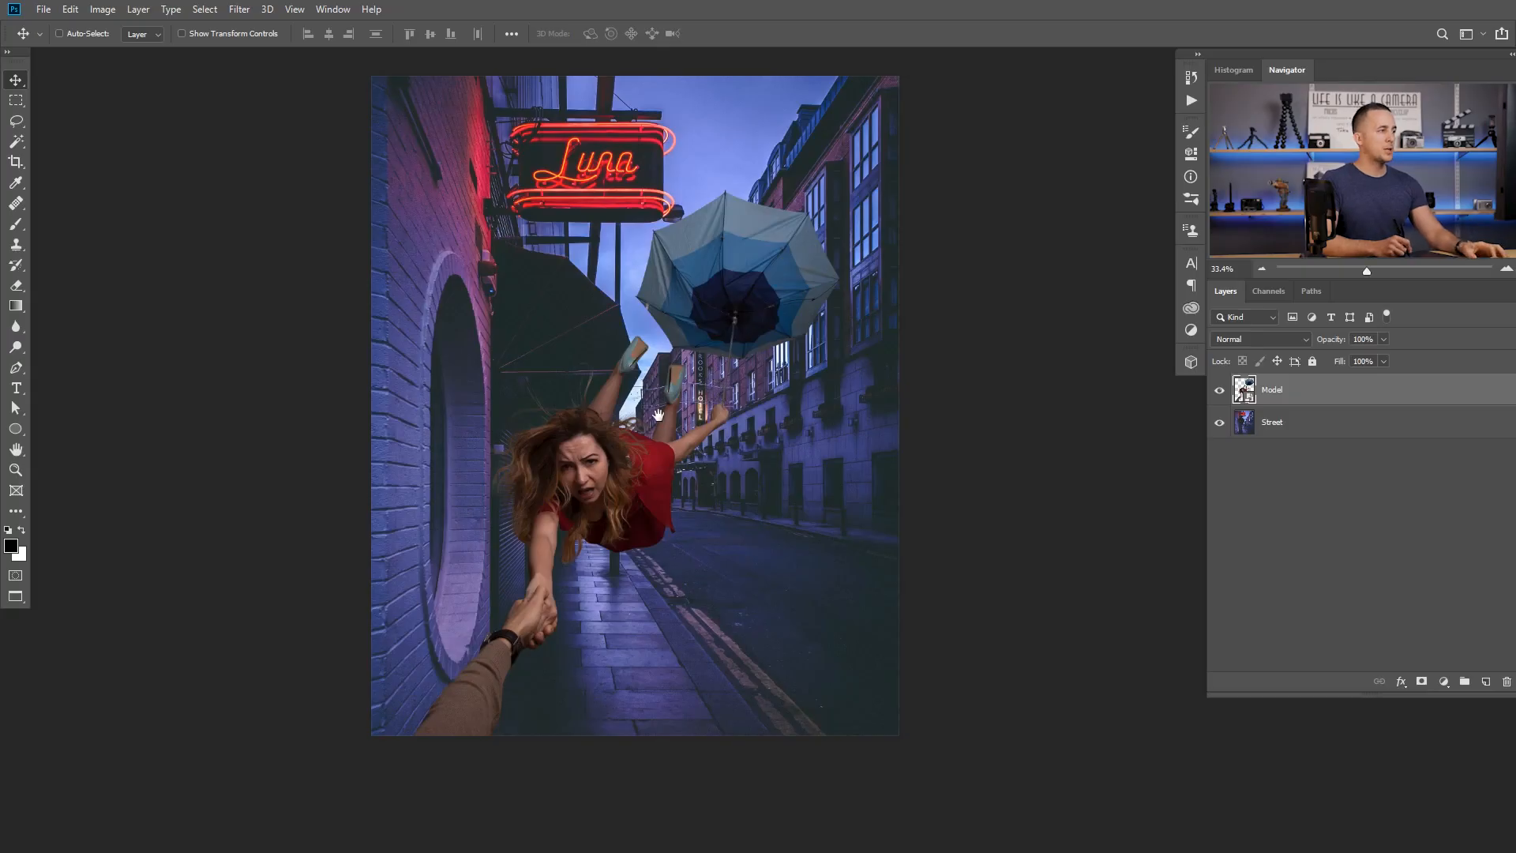
left_click_drag(657, 414, 654, 442)
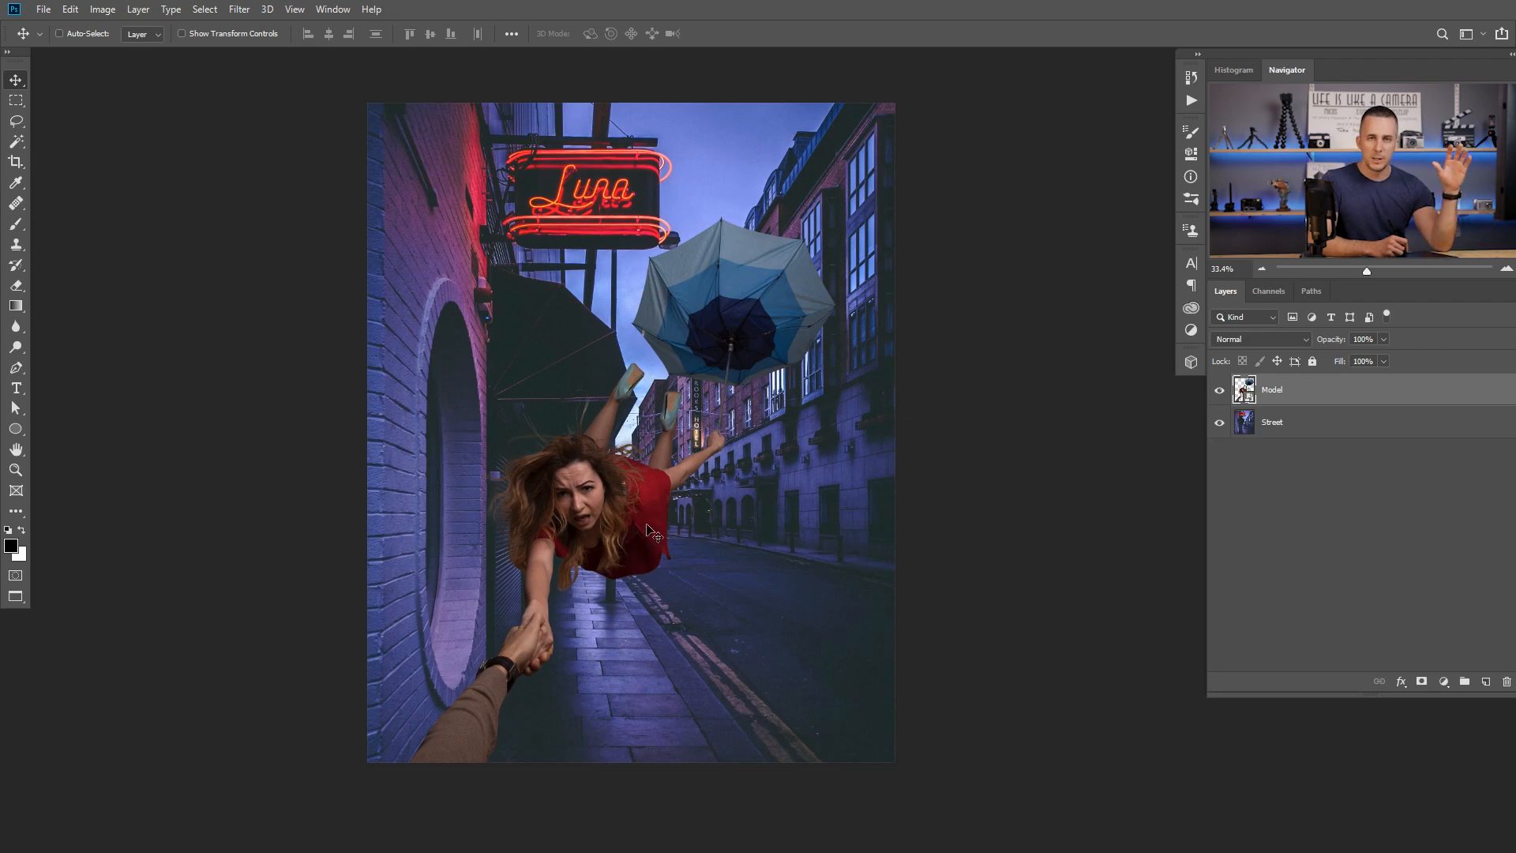
- Add a Black & White adjustment layer with the Default preset above the Model layer
left_click(1443, 680)
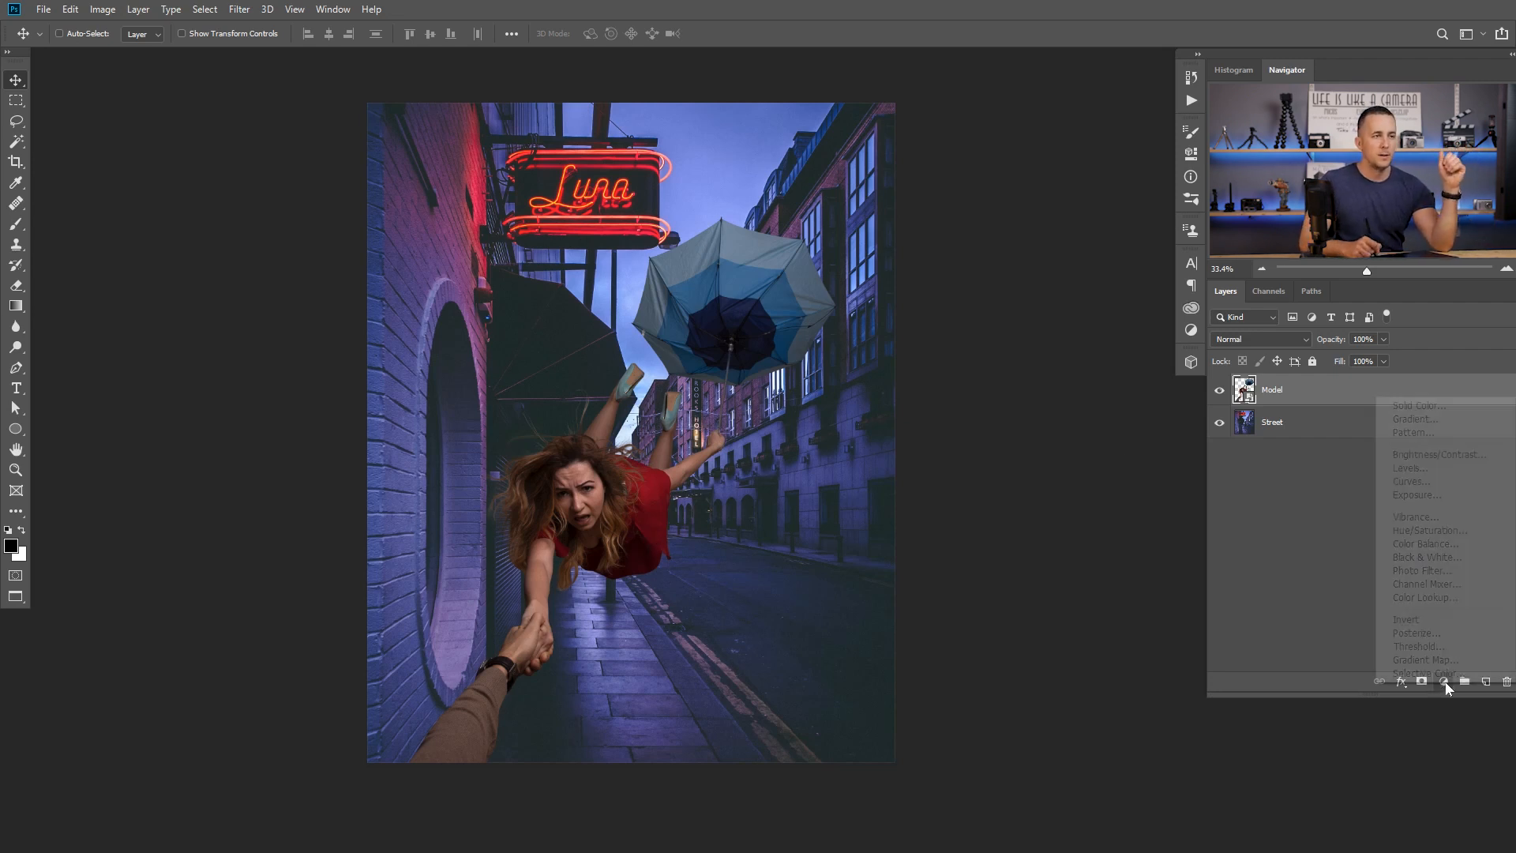
left_click(1435, 558)
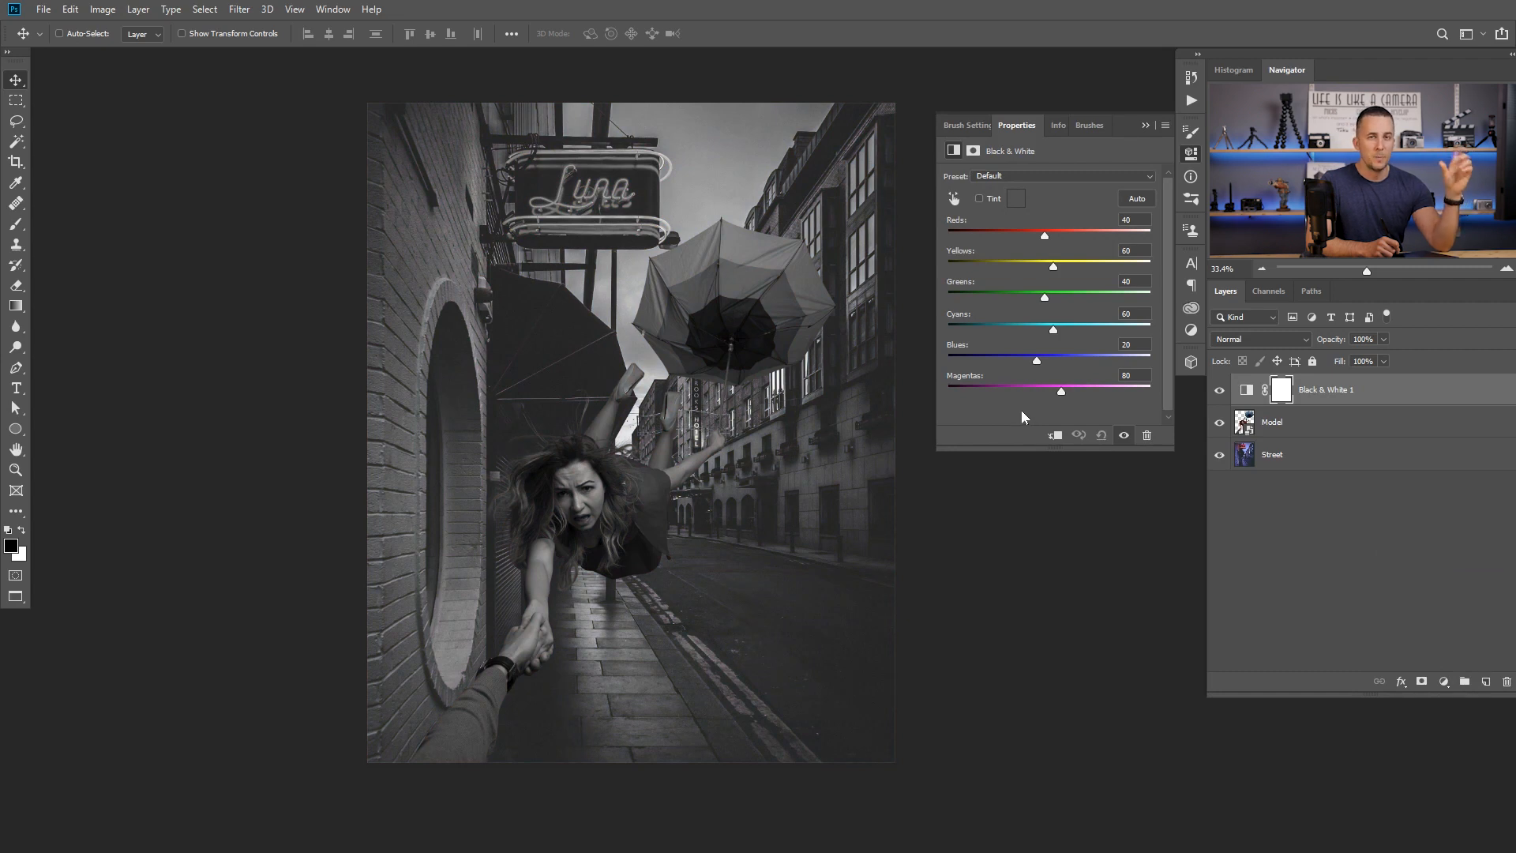
left_click(1146, 127)
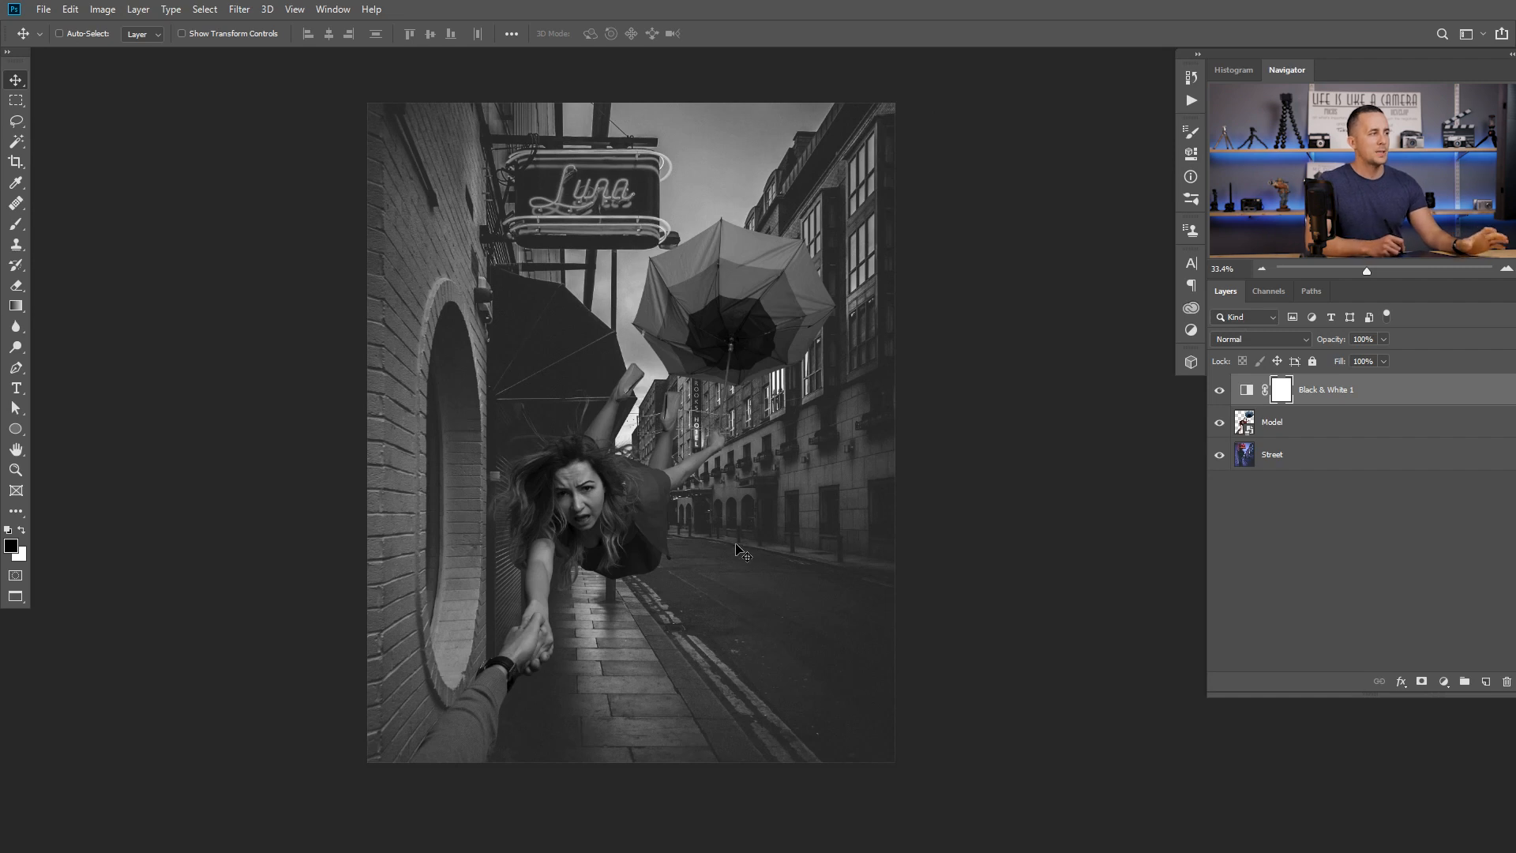
- Add a Curves adjustment layer clipped to the Model layer, beneath the Black & White layer
scroll(580, 519, "up", 3)
left_click_drag(607, 513, 612, 440)
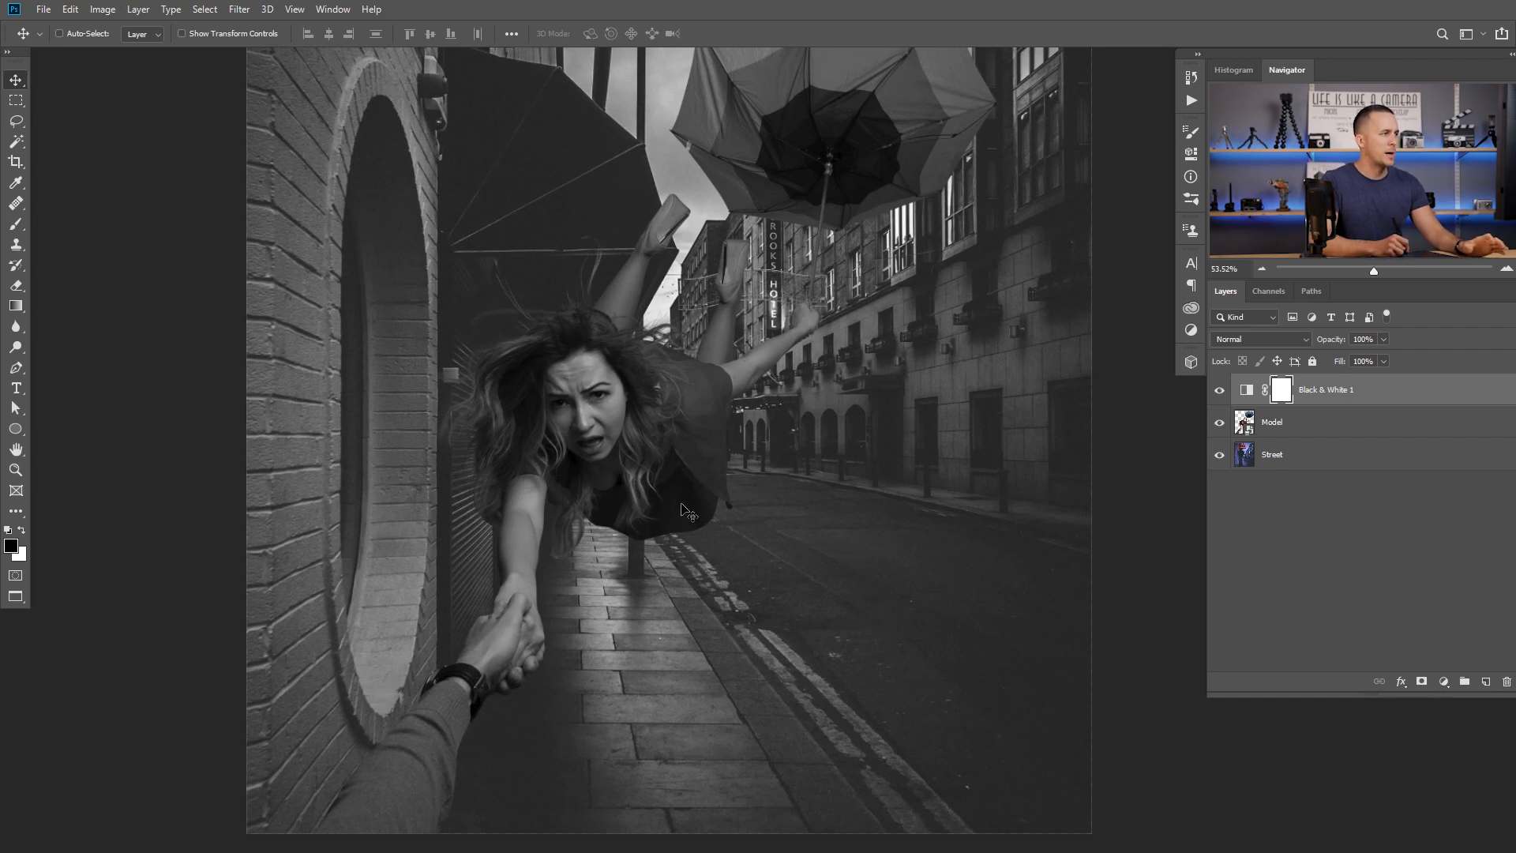
left_click_drag(740, 478, 704, 483)
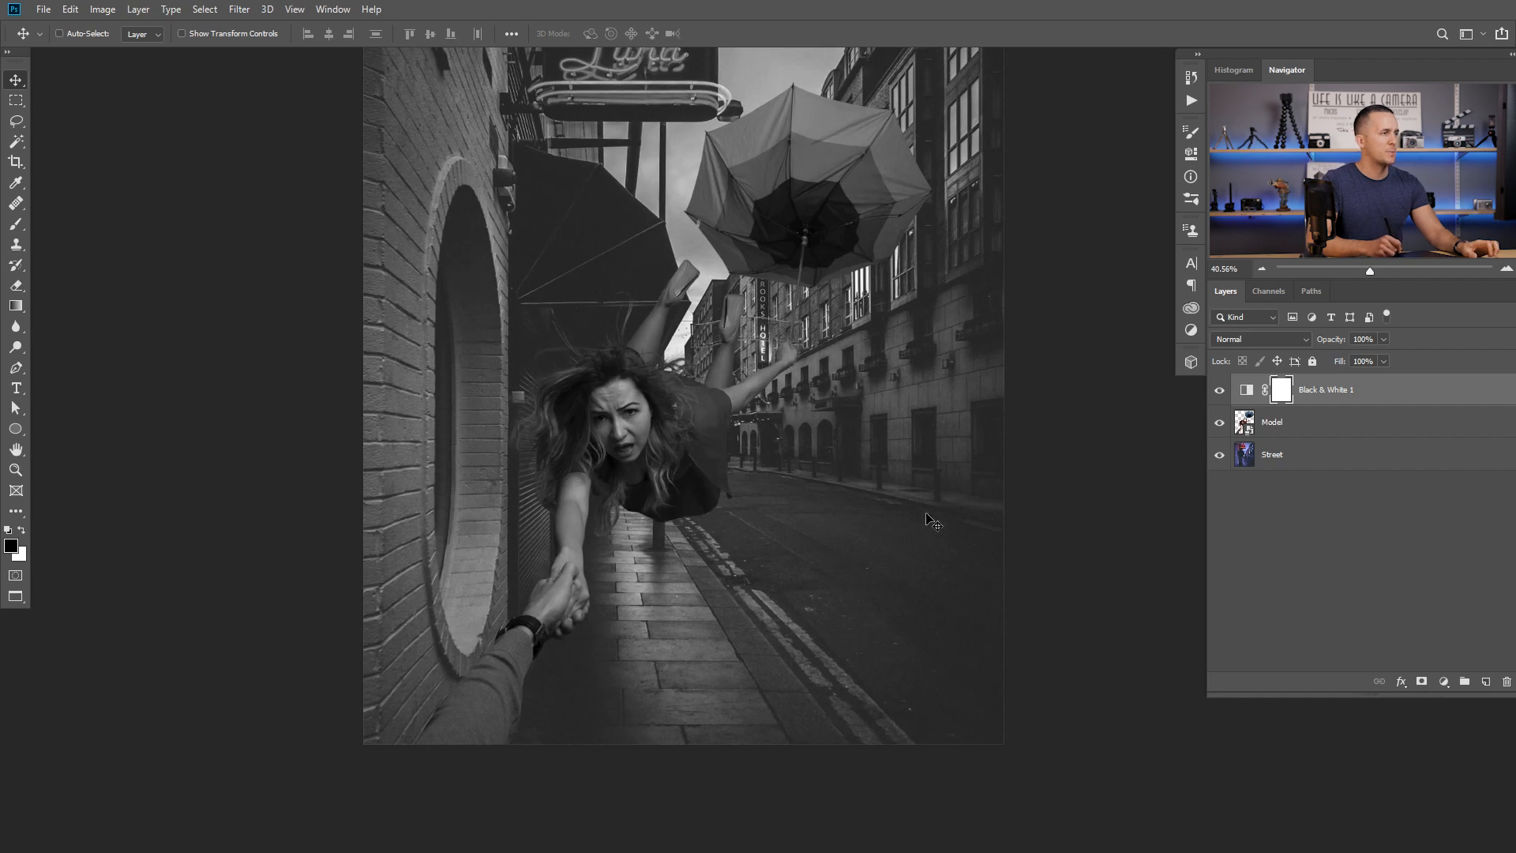
key("ctrl+minus")
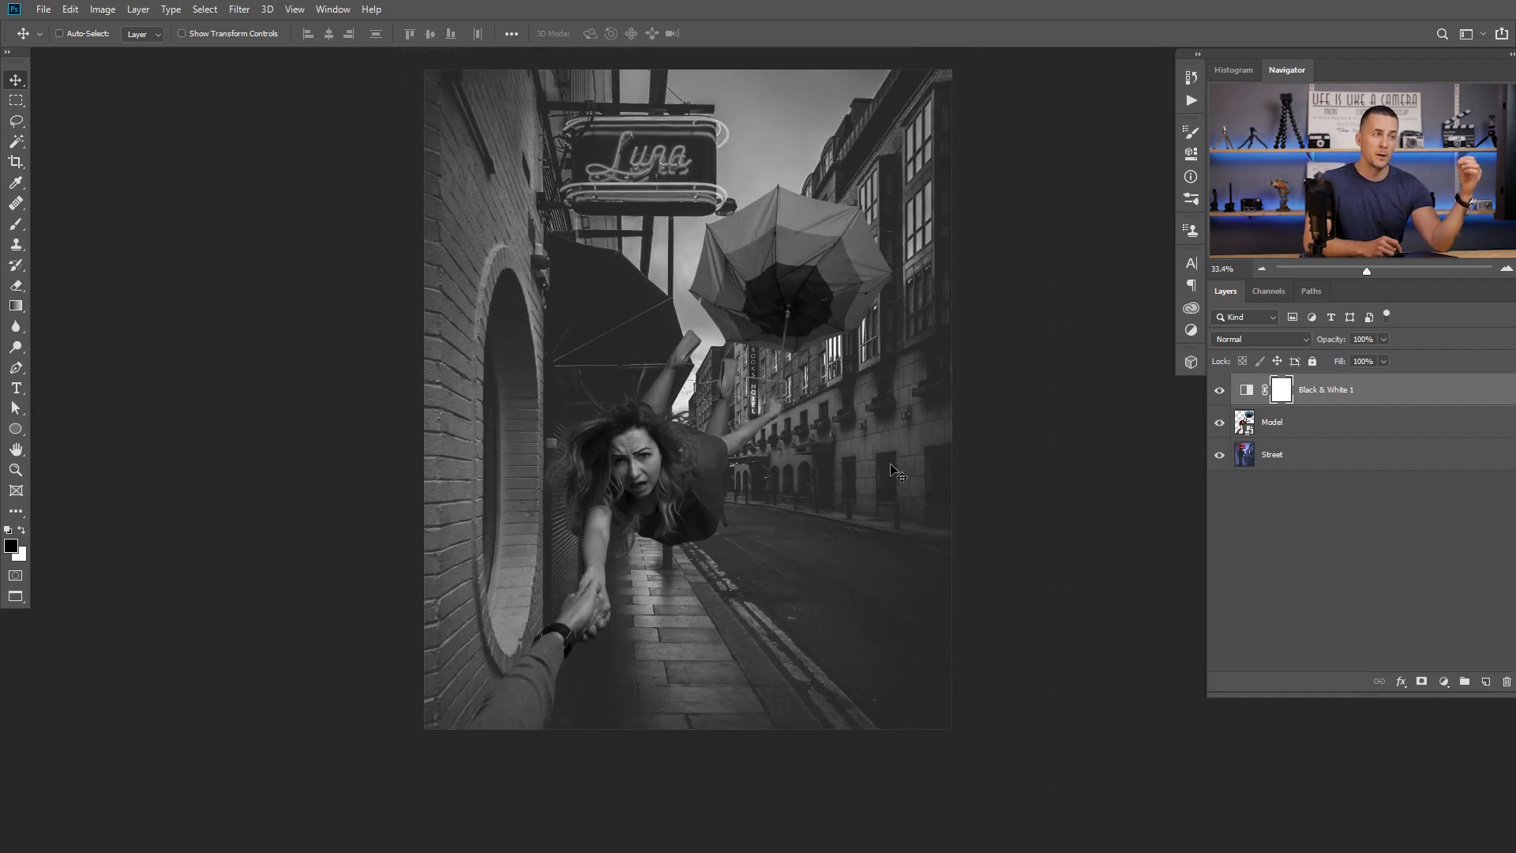
left_click(1316, 426)
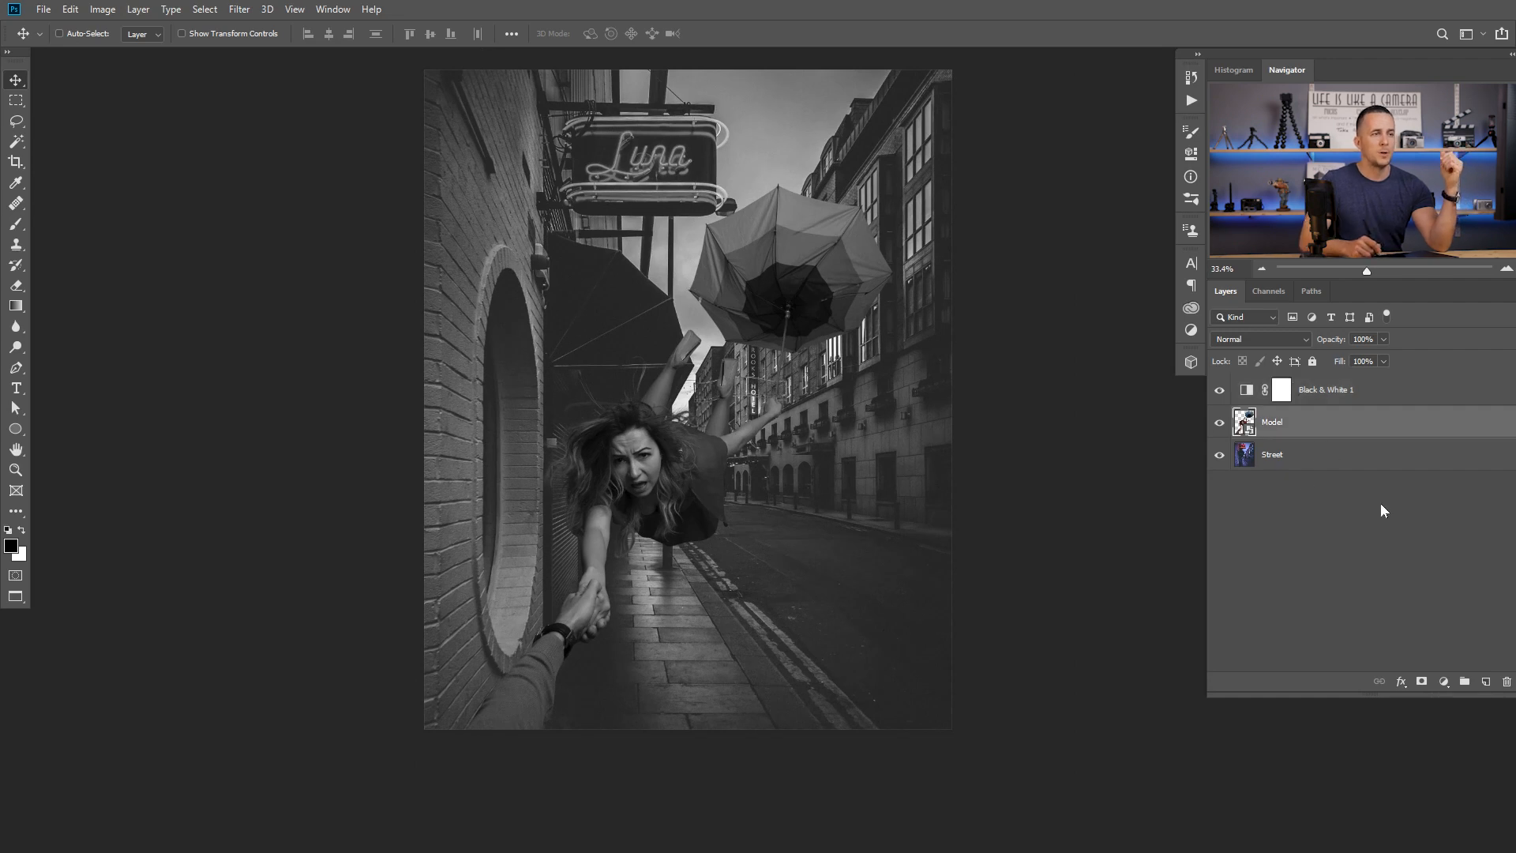
left_click(1443, 681)
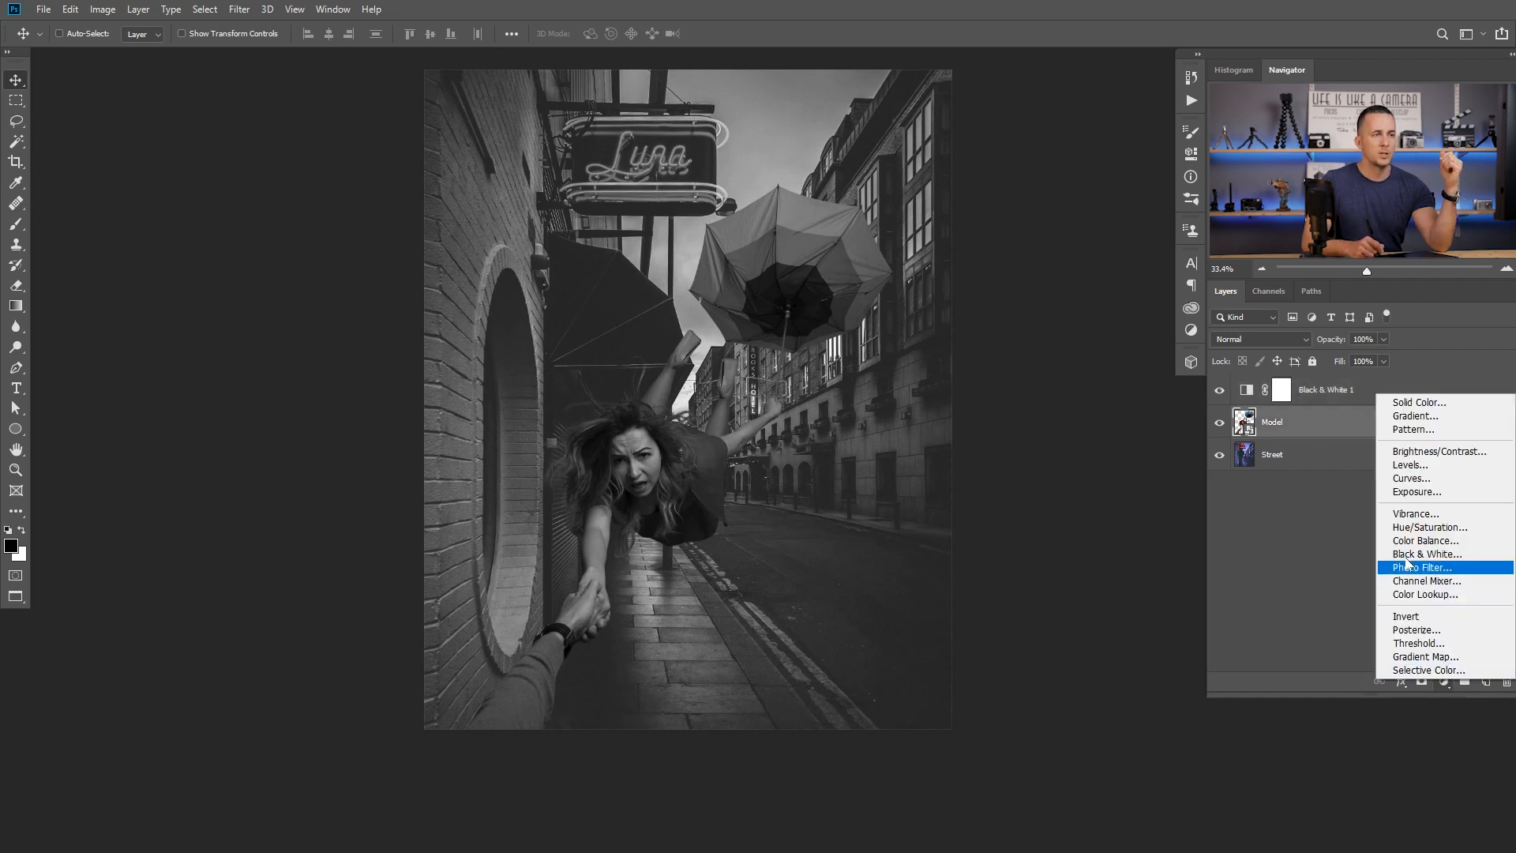
left_click(1411, 478)
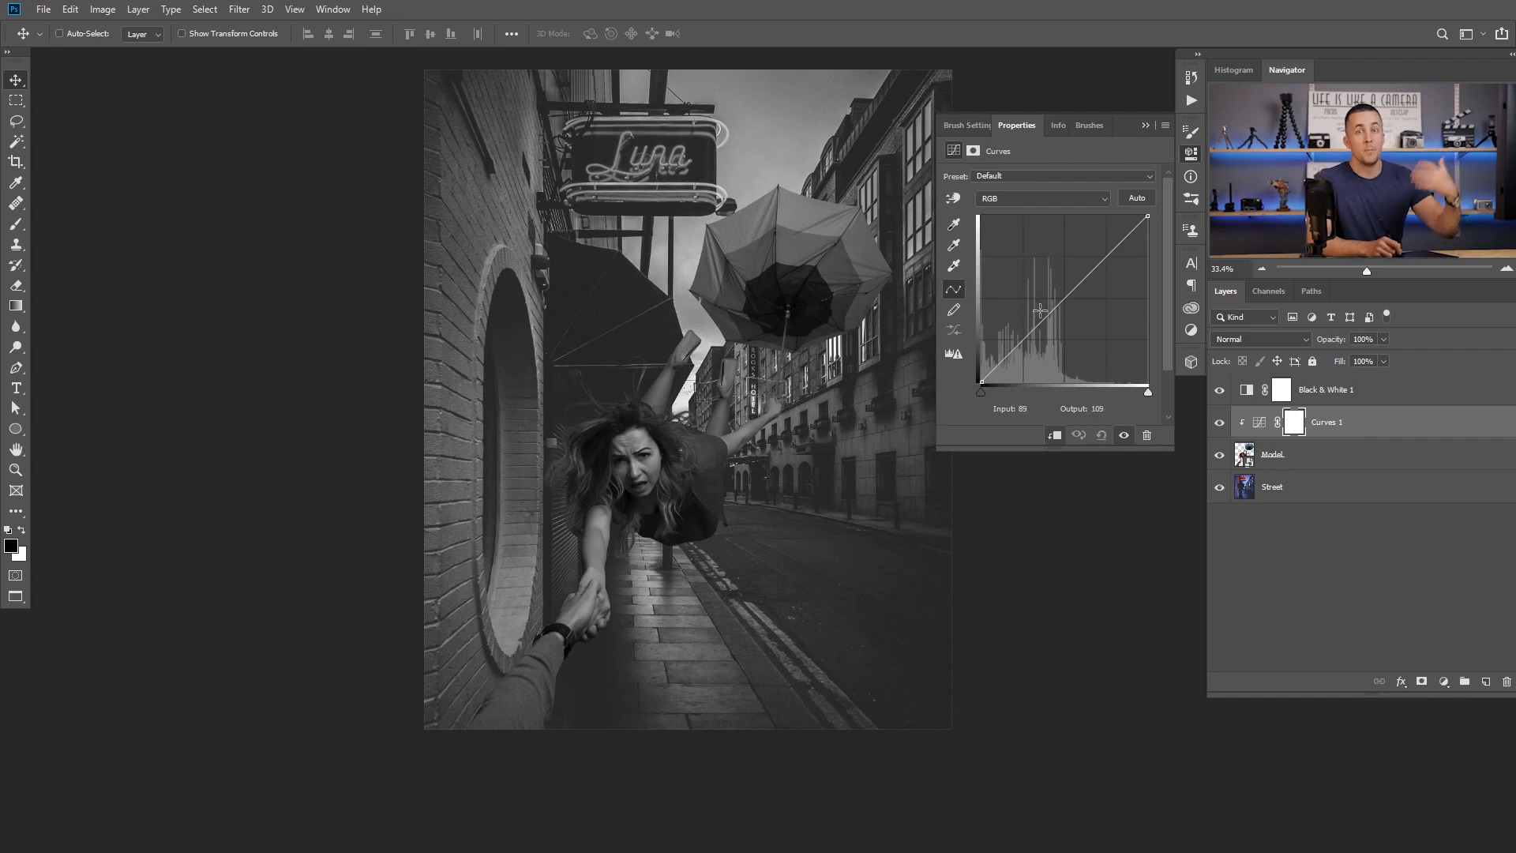
- Anchor the model's curve at 63, raise its black point to output 29, and lift the midtones from input 125 to output 136
left_click(1061, 298)
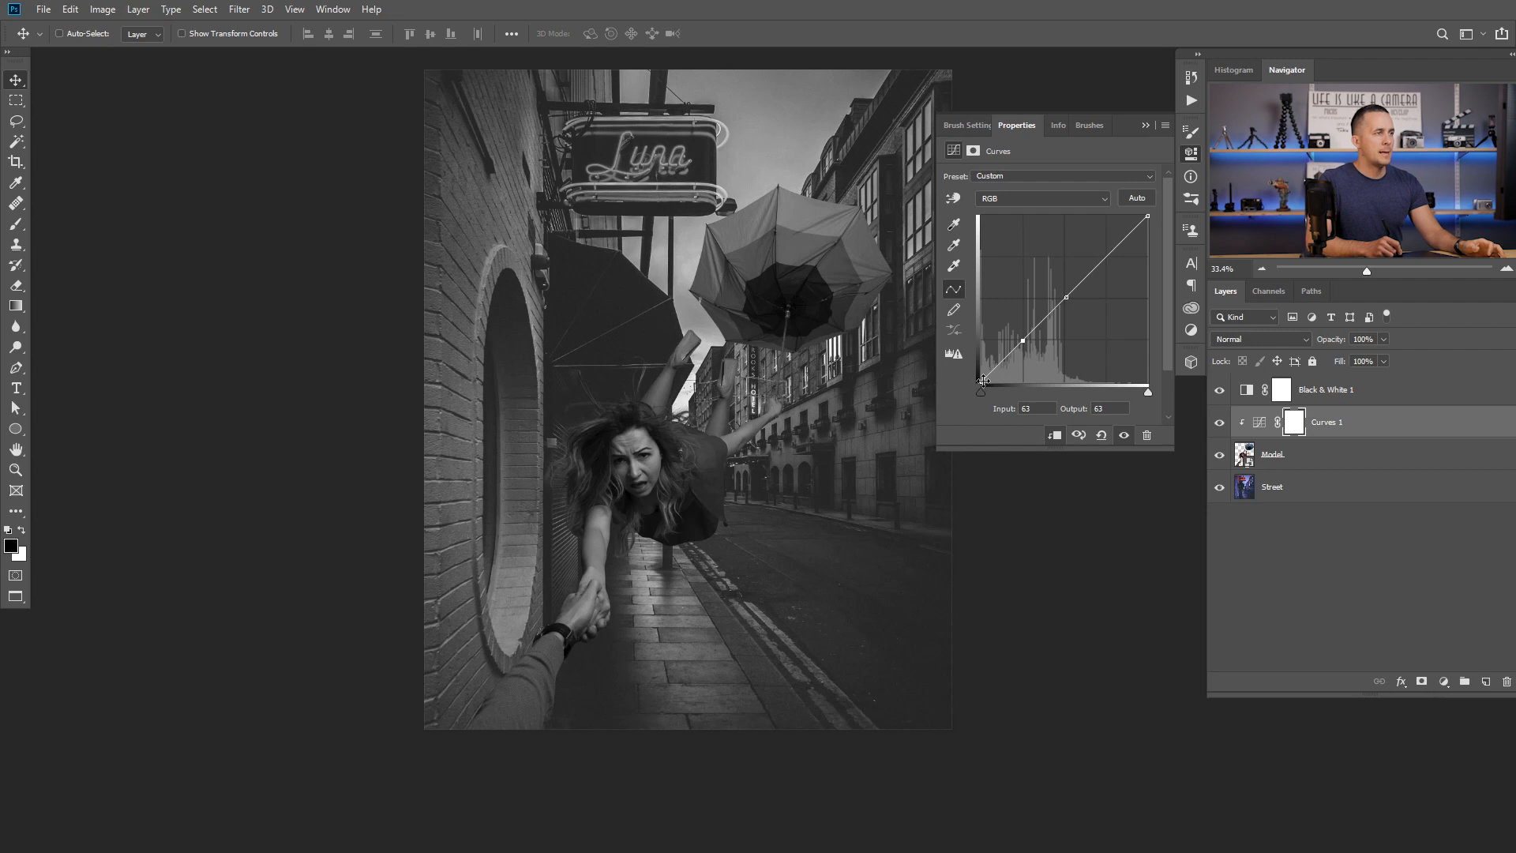
left_click_drag(980, 377, 978, 362)
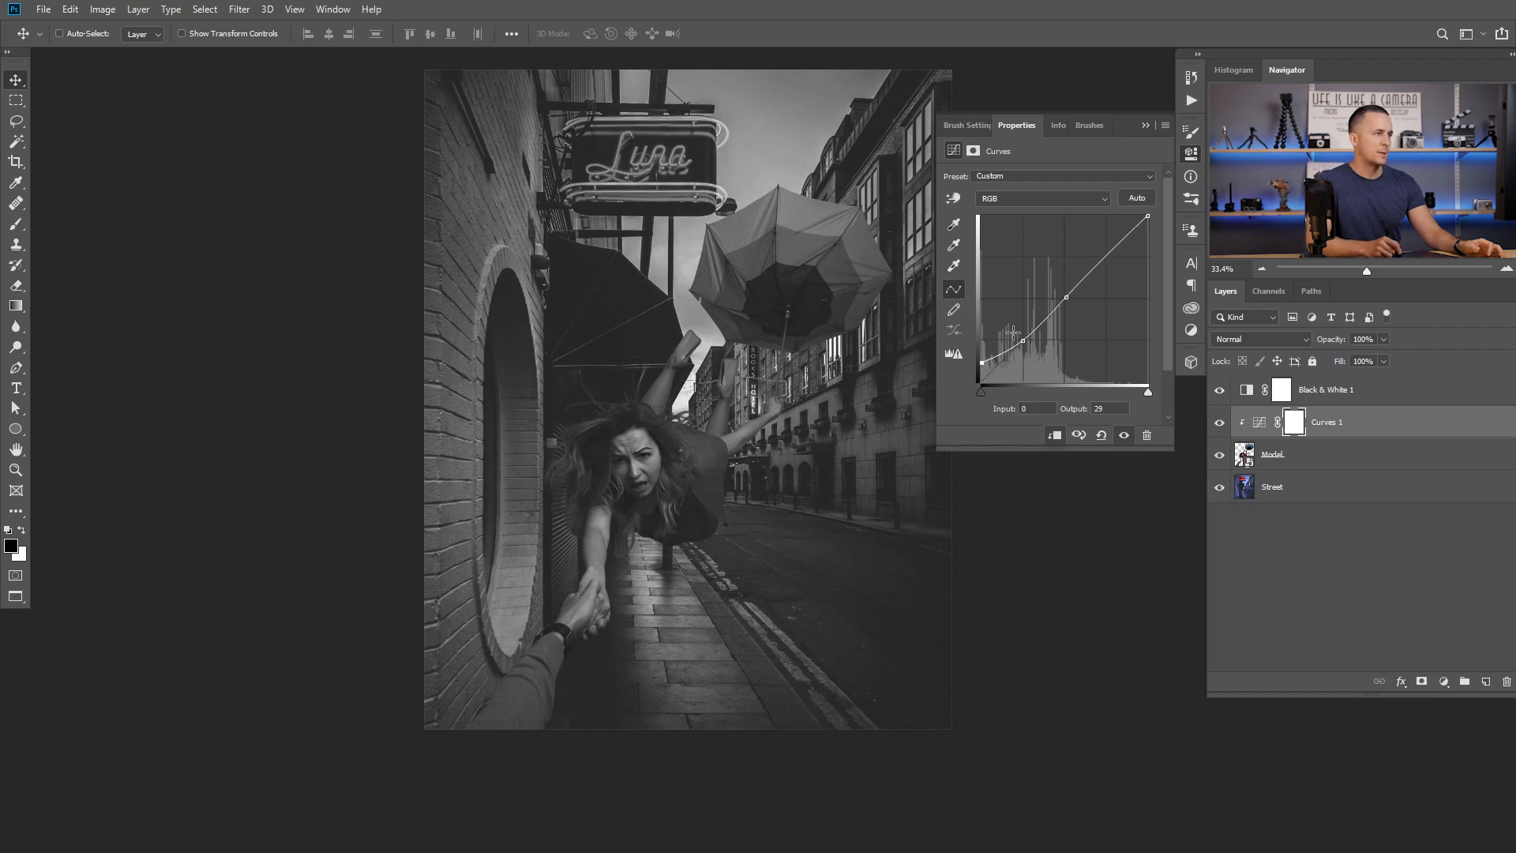
left_click_drag(1064, 298, 1063, 292)
left_click_drag(750, 466, 639, 442)
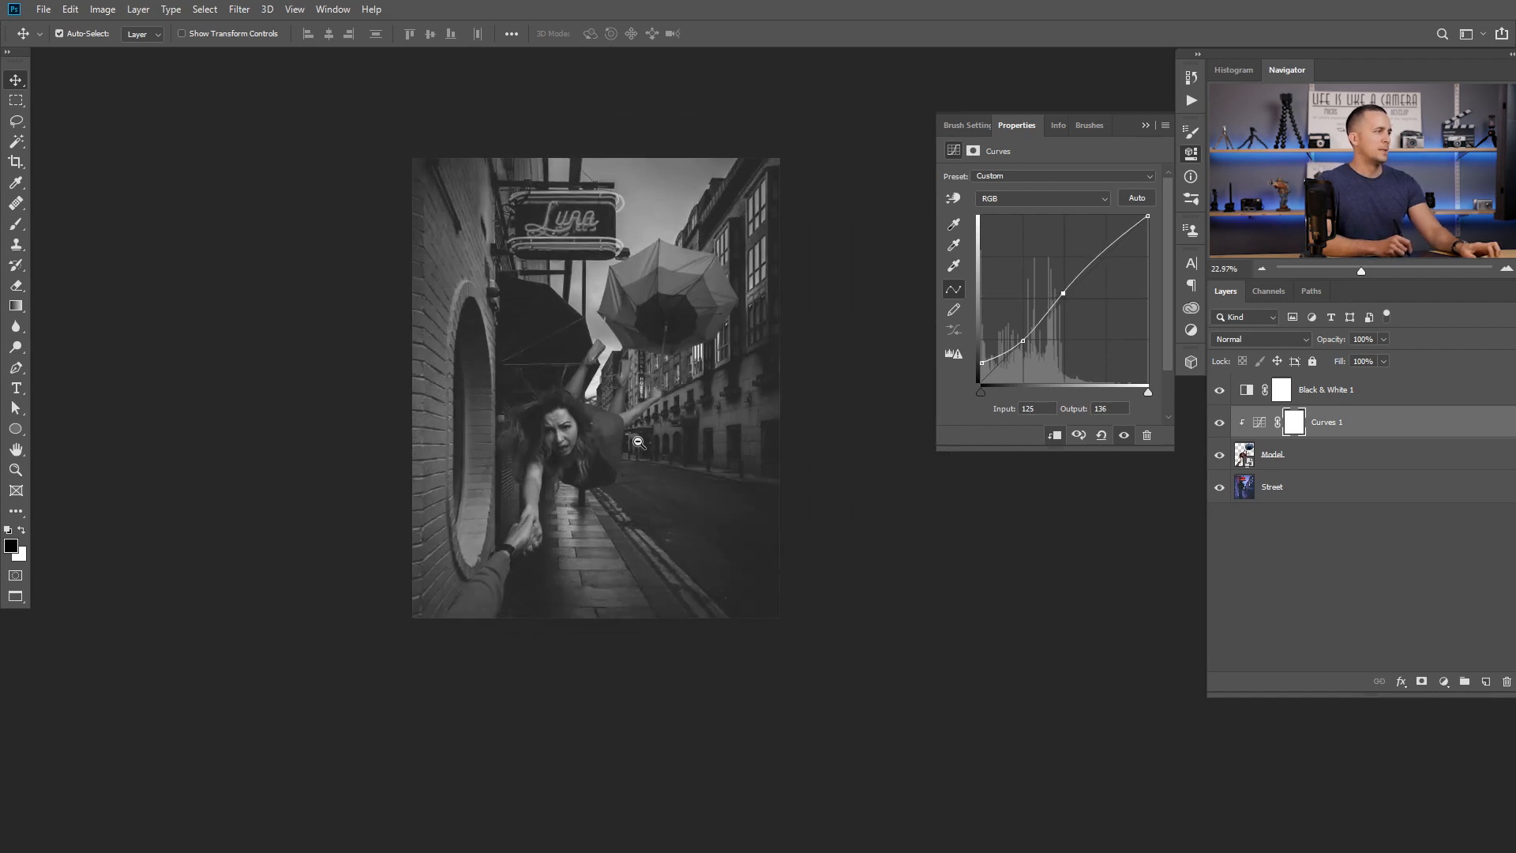
- Compare the model with and without its Curves adjustment and set the curve's black point output to 27
left_click(1219, 423)
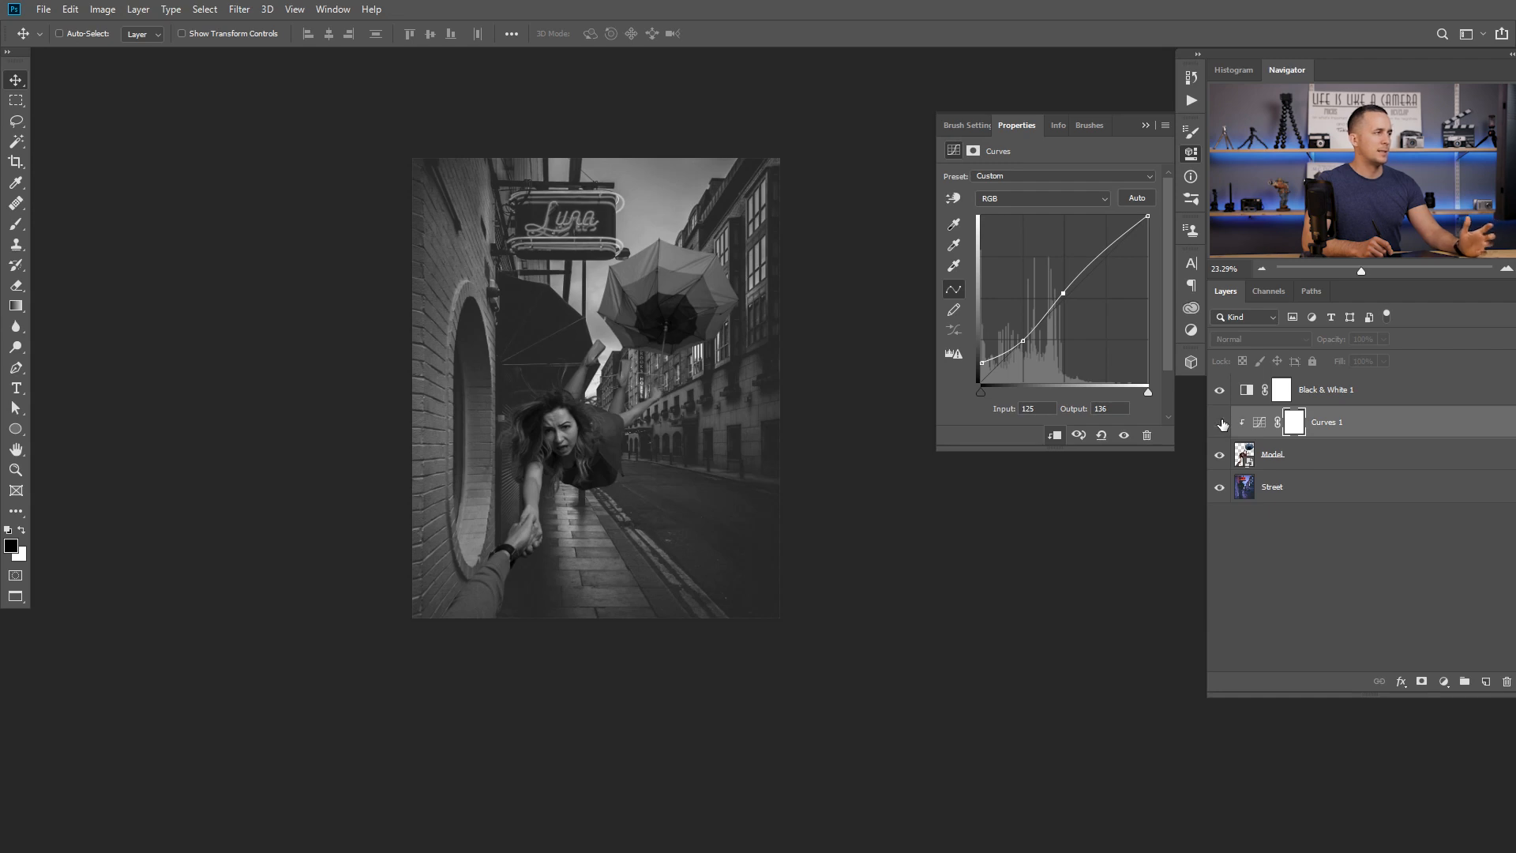
left_click(1220, 424)
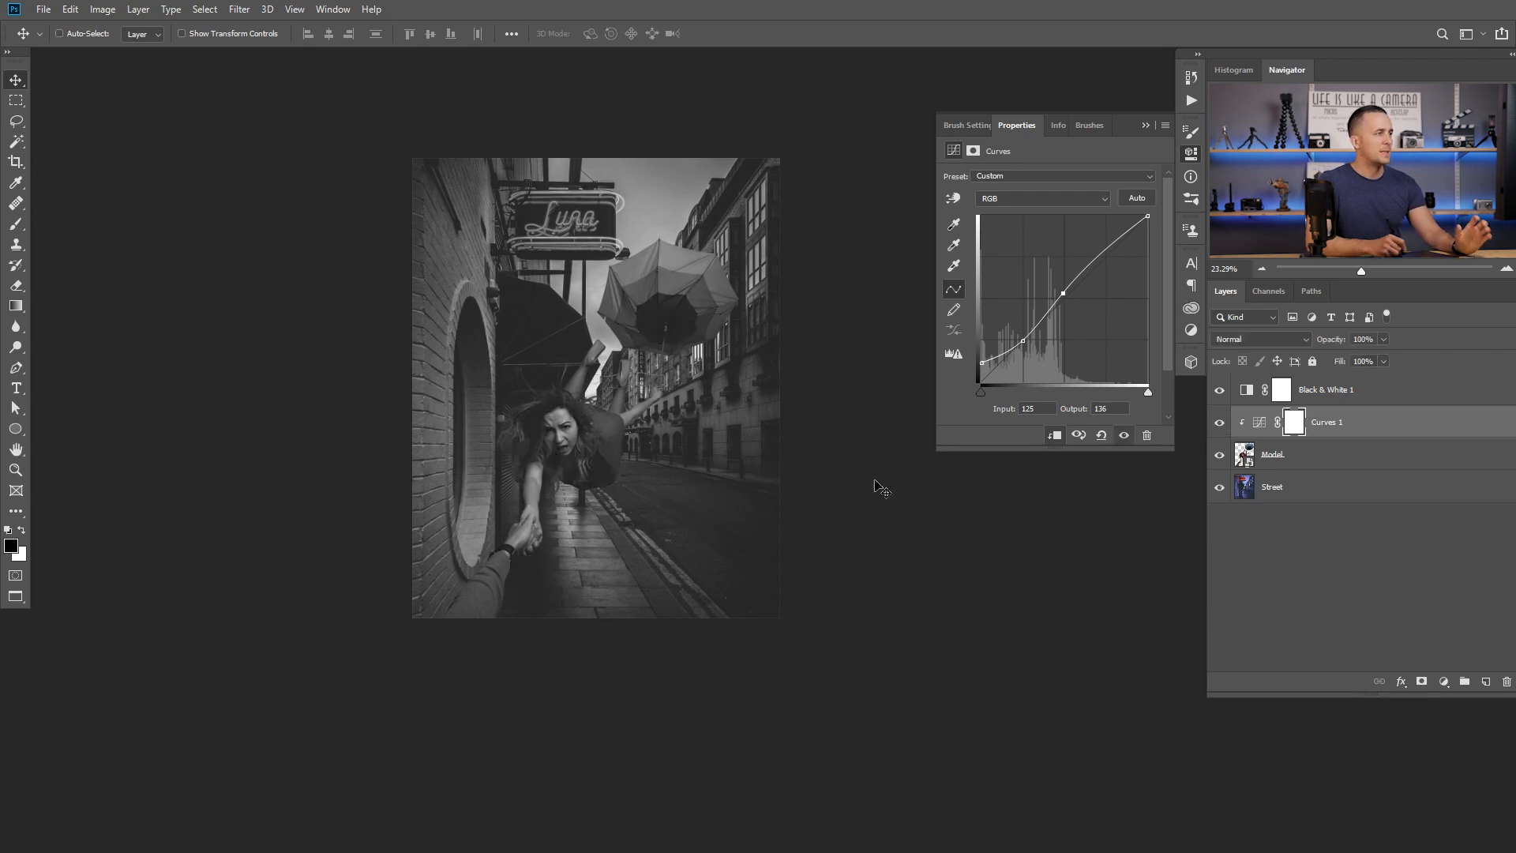
left_click_drag(980, 362, 981, 365)
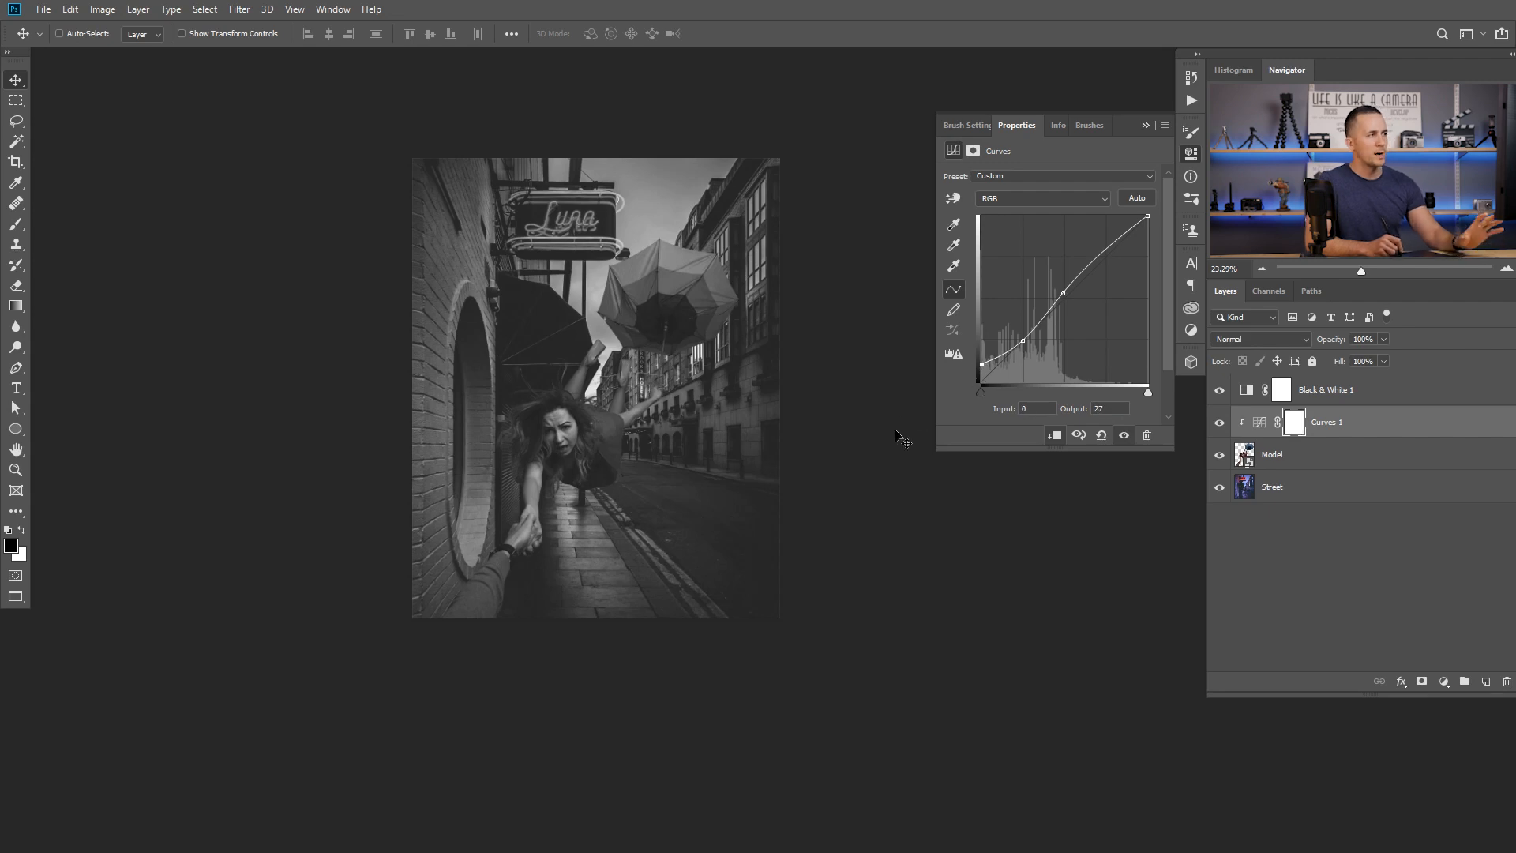
- Hide Curves 1 and preview the composite in colour by switching the Black & White layer off and back on
left_click(1220, 390)
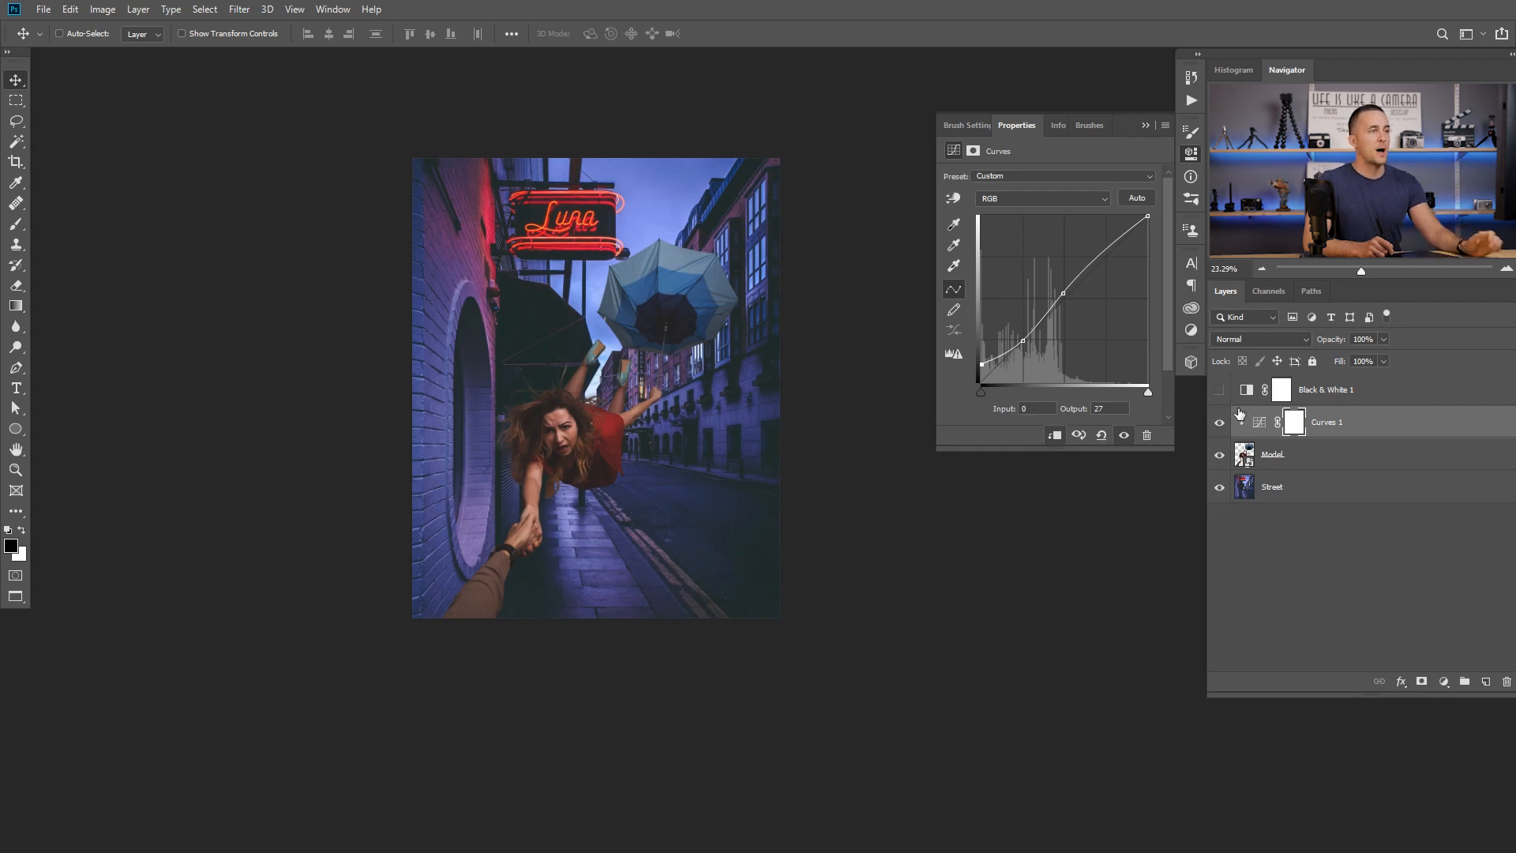
left_click(1221, 424)
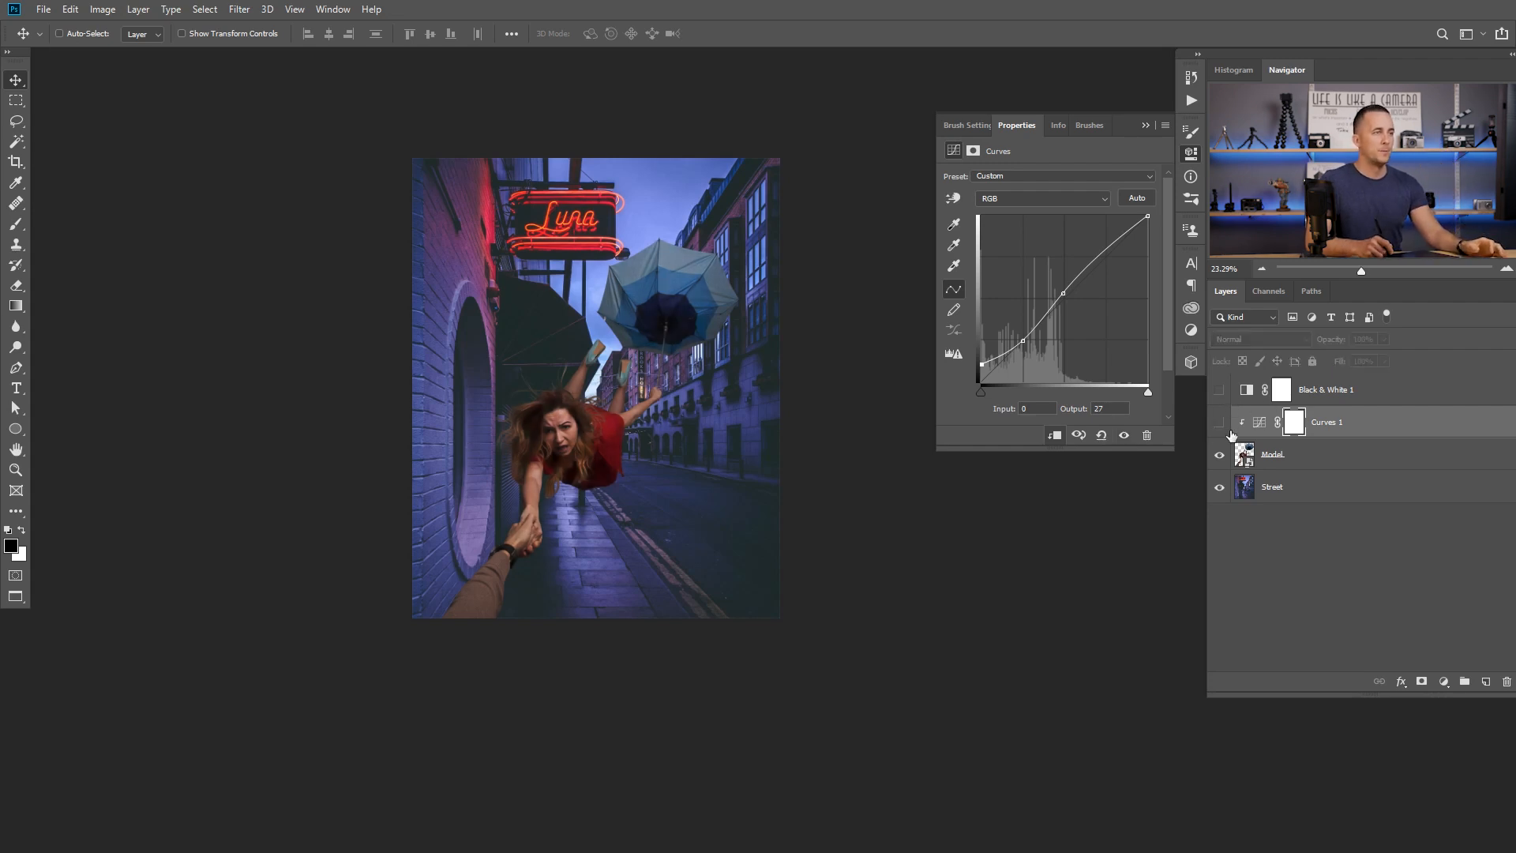
left_click(1219, 391)
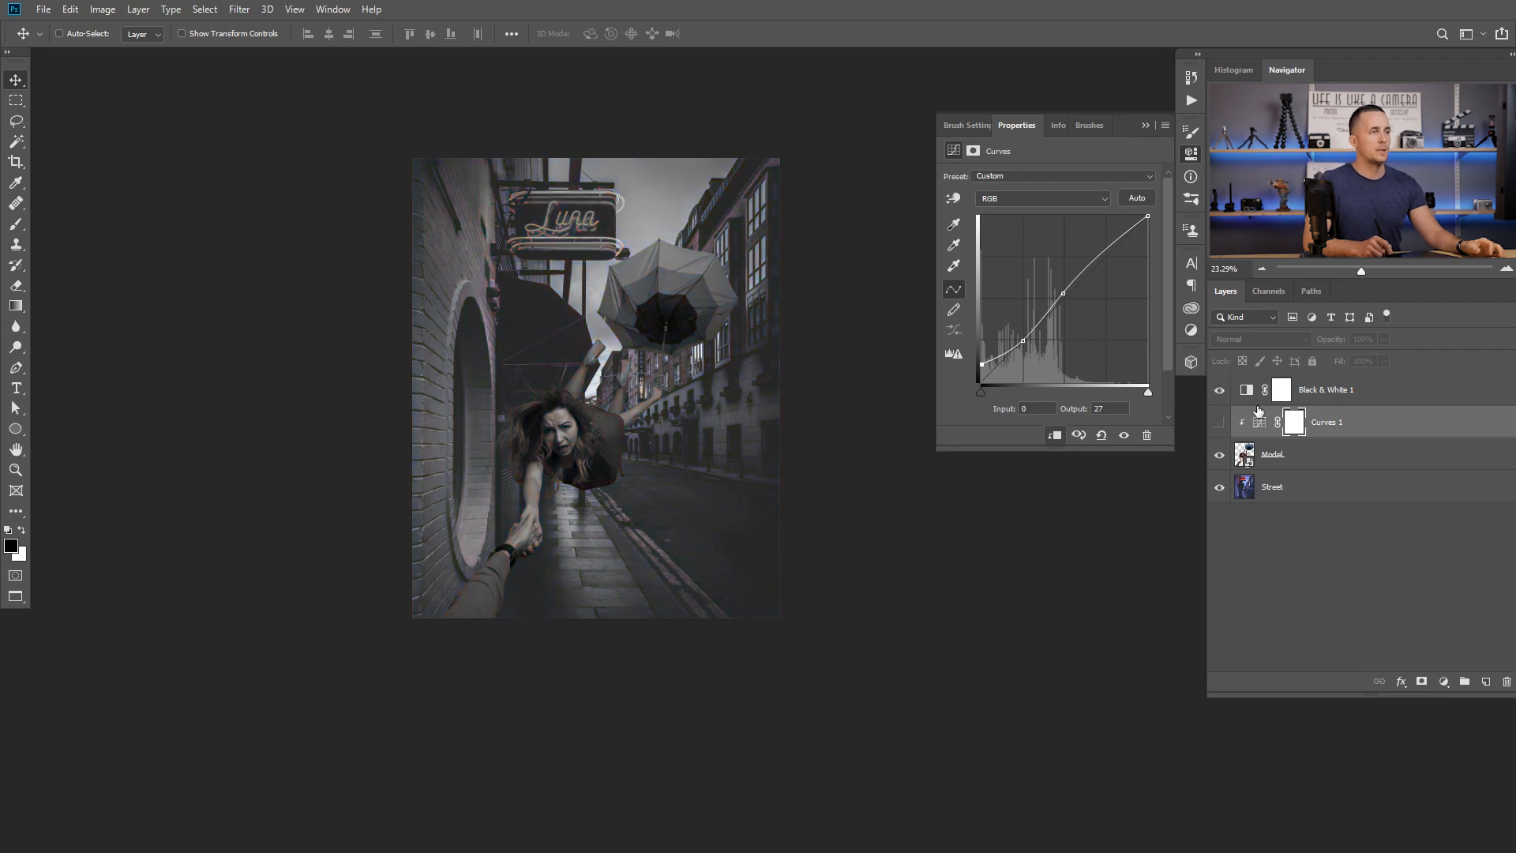
- Add a Curves adjustment layer directly above the Street layer
left_click(1281, 482)
left_click(1443, 680)
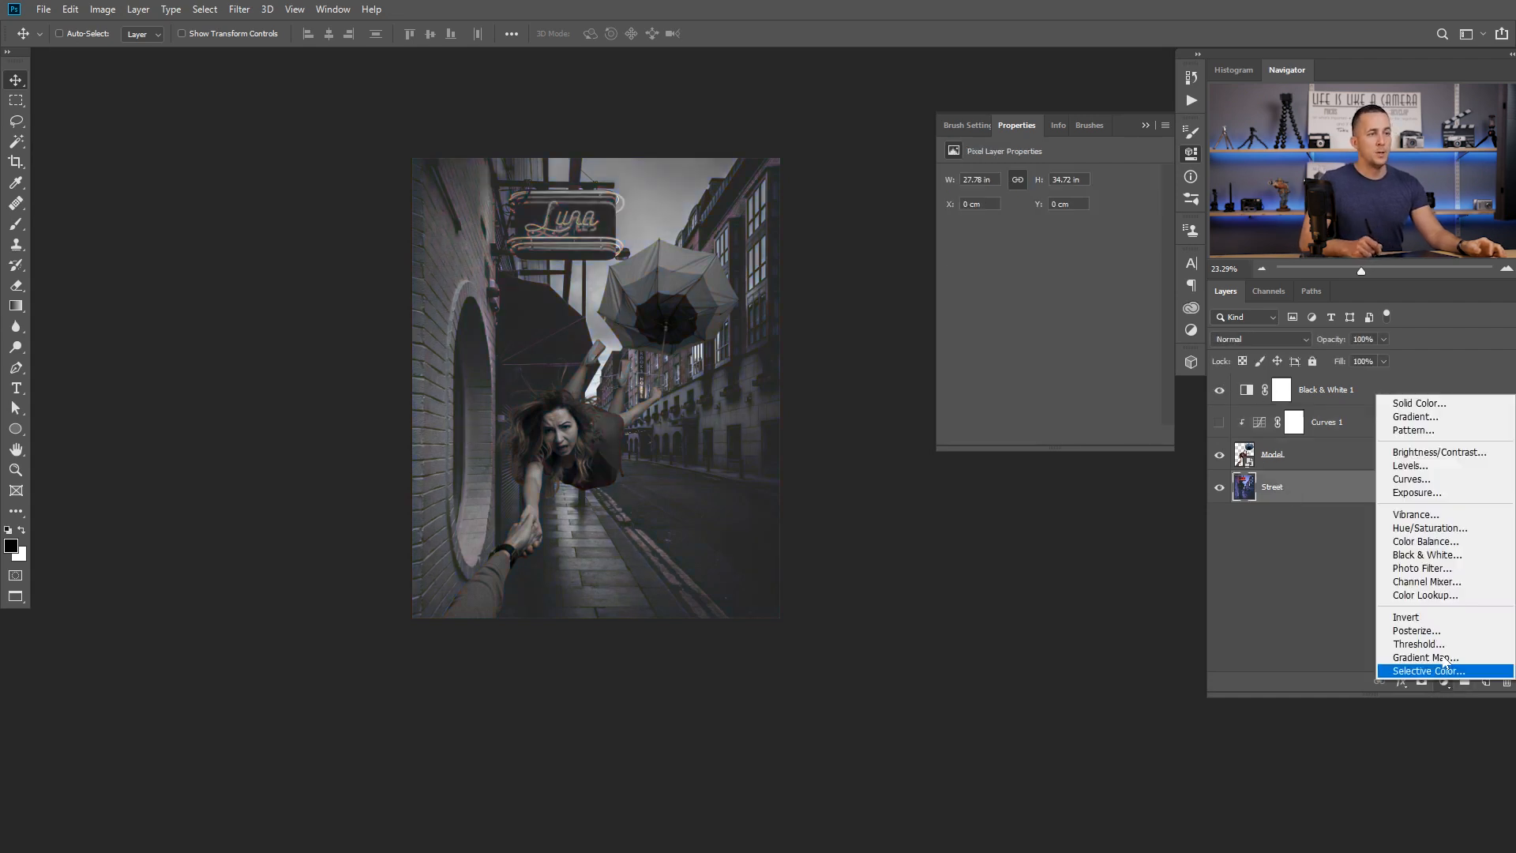
left_click(1413, 479)
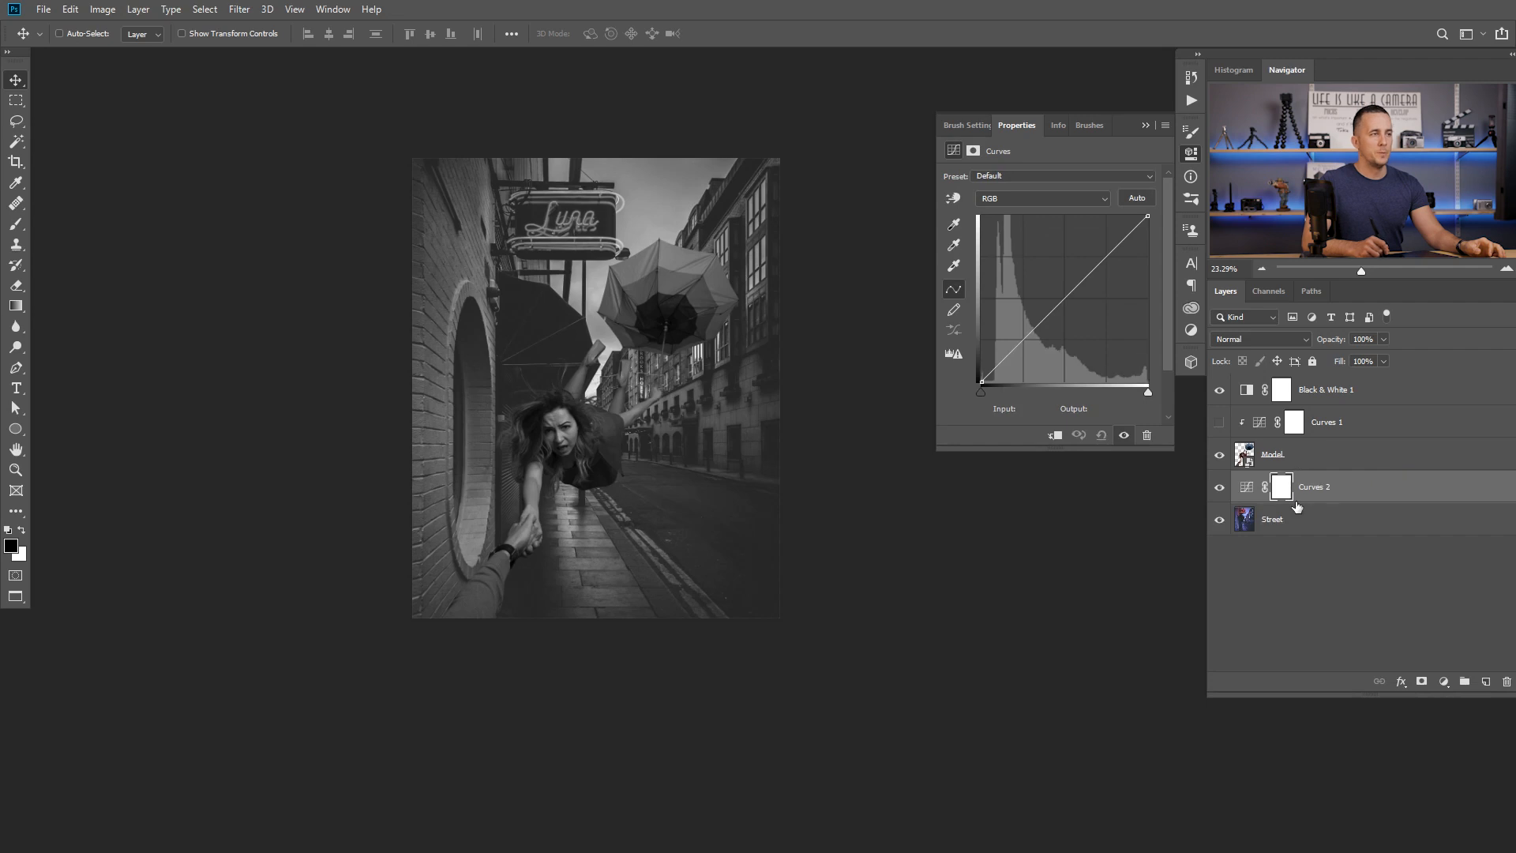
left_click_drag(590, 459, 656, 469)
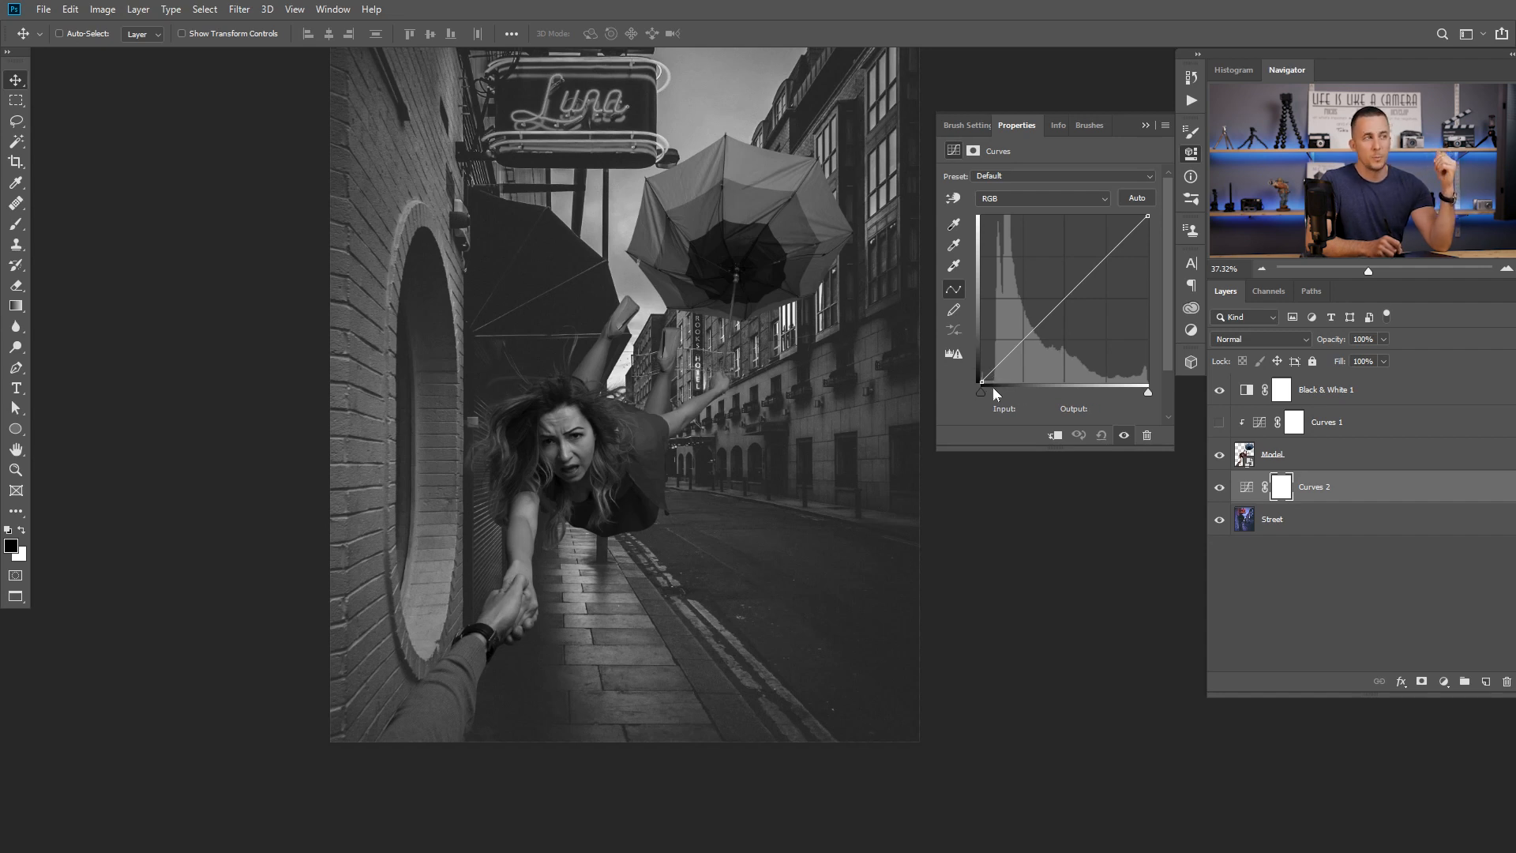
- Move the street curve's black point to input 22 and hide the Black & White check layer to view the composite in colour
left_click_drag(979, 393, 994, 391)
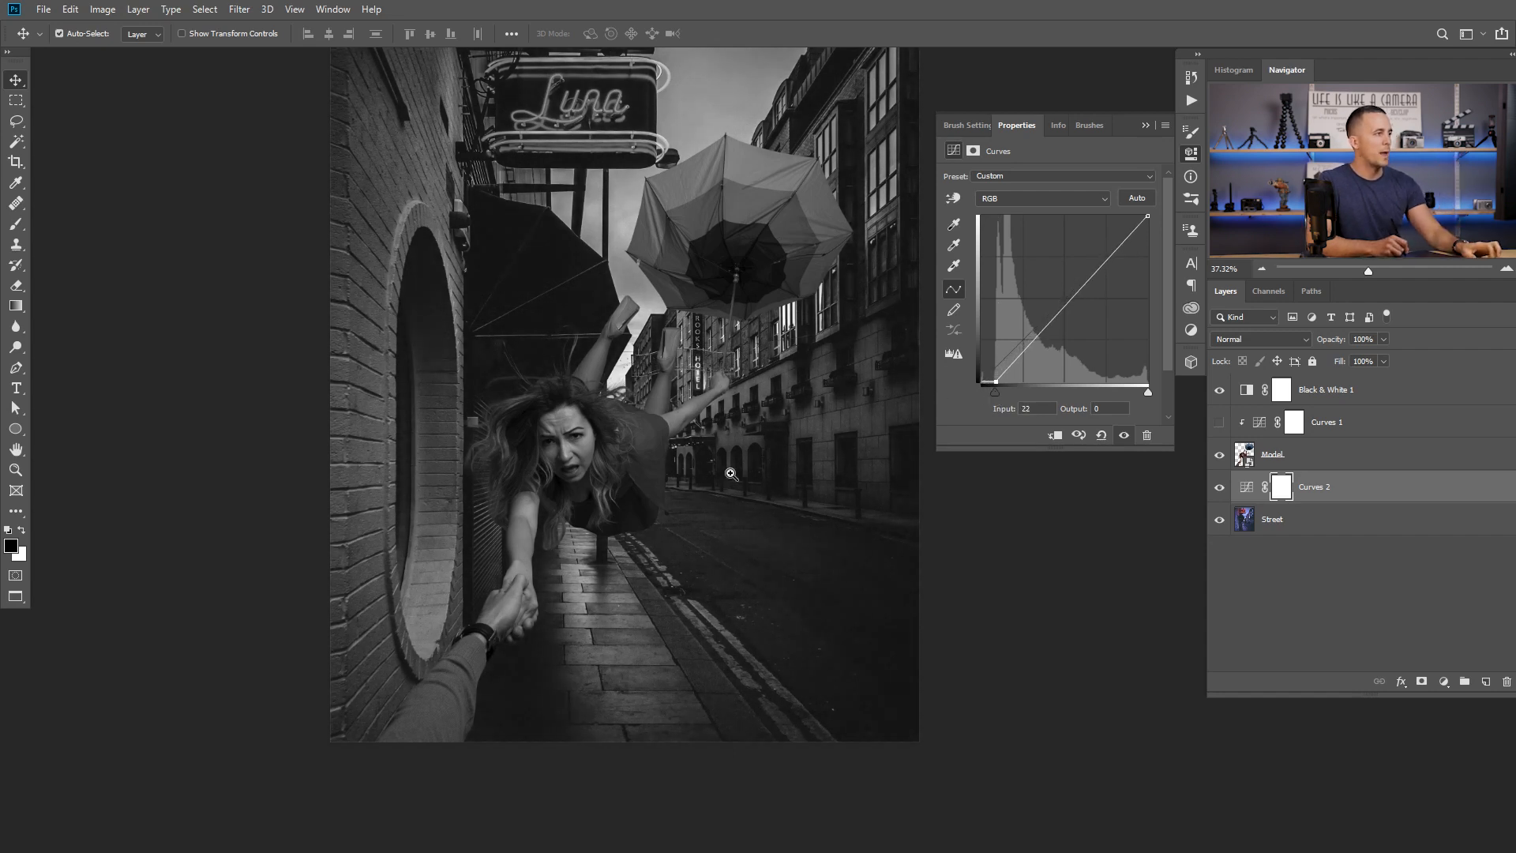
left_click_drag(724, 478, 702, 478)
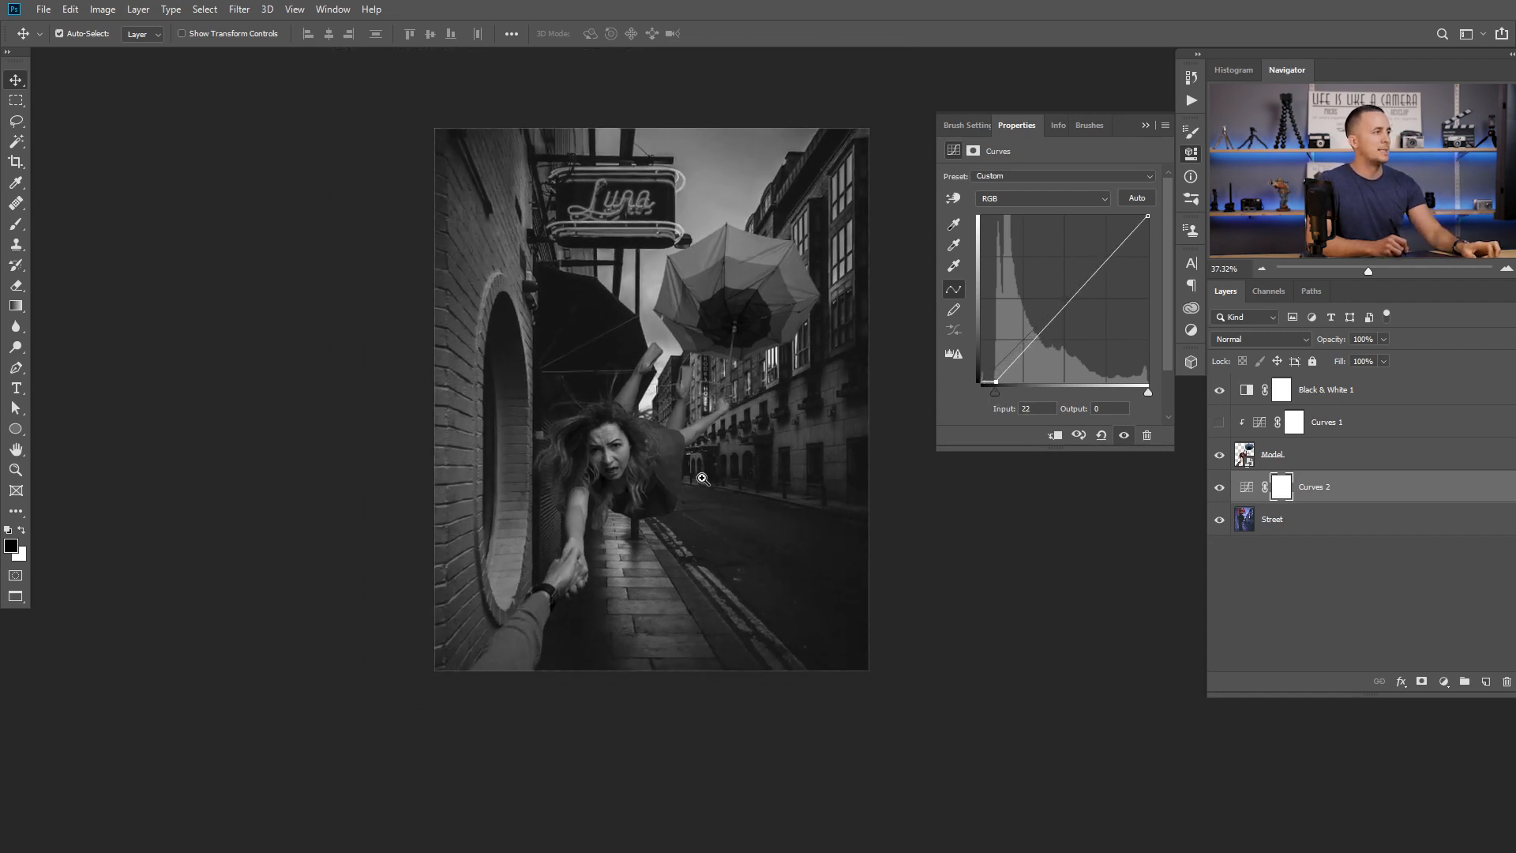
left_click(1220, 390)
left_click_drag(763, 437, 720, 435, "ctrl")
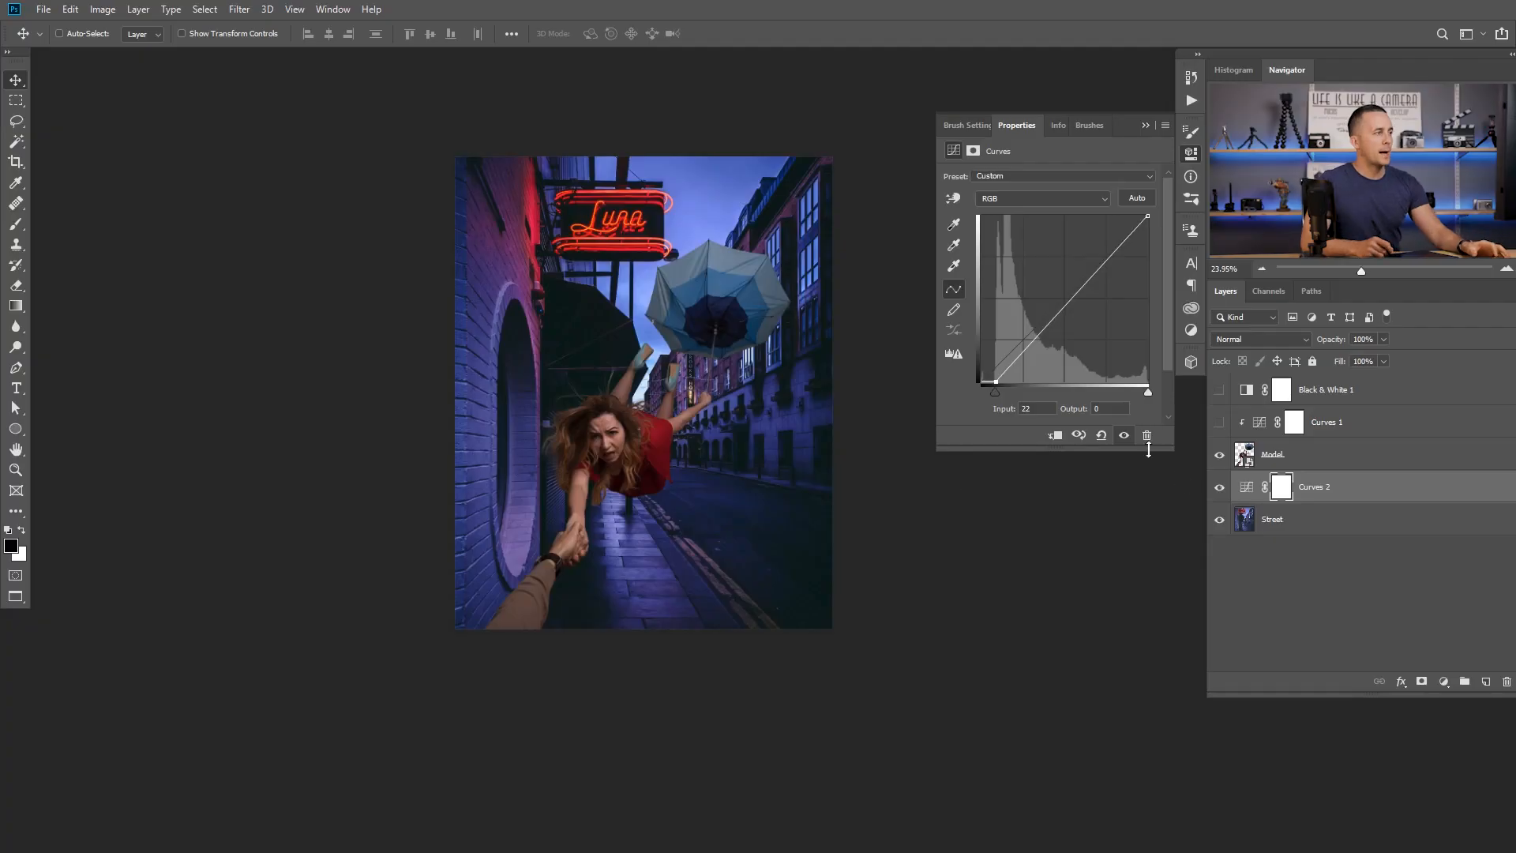
- Delete the Curves 1 and Black & White 1 adjustment layers and collapse the adjustment properties
left_click(1264, 420)
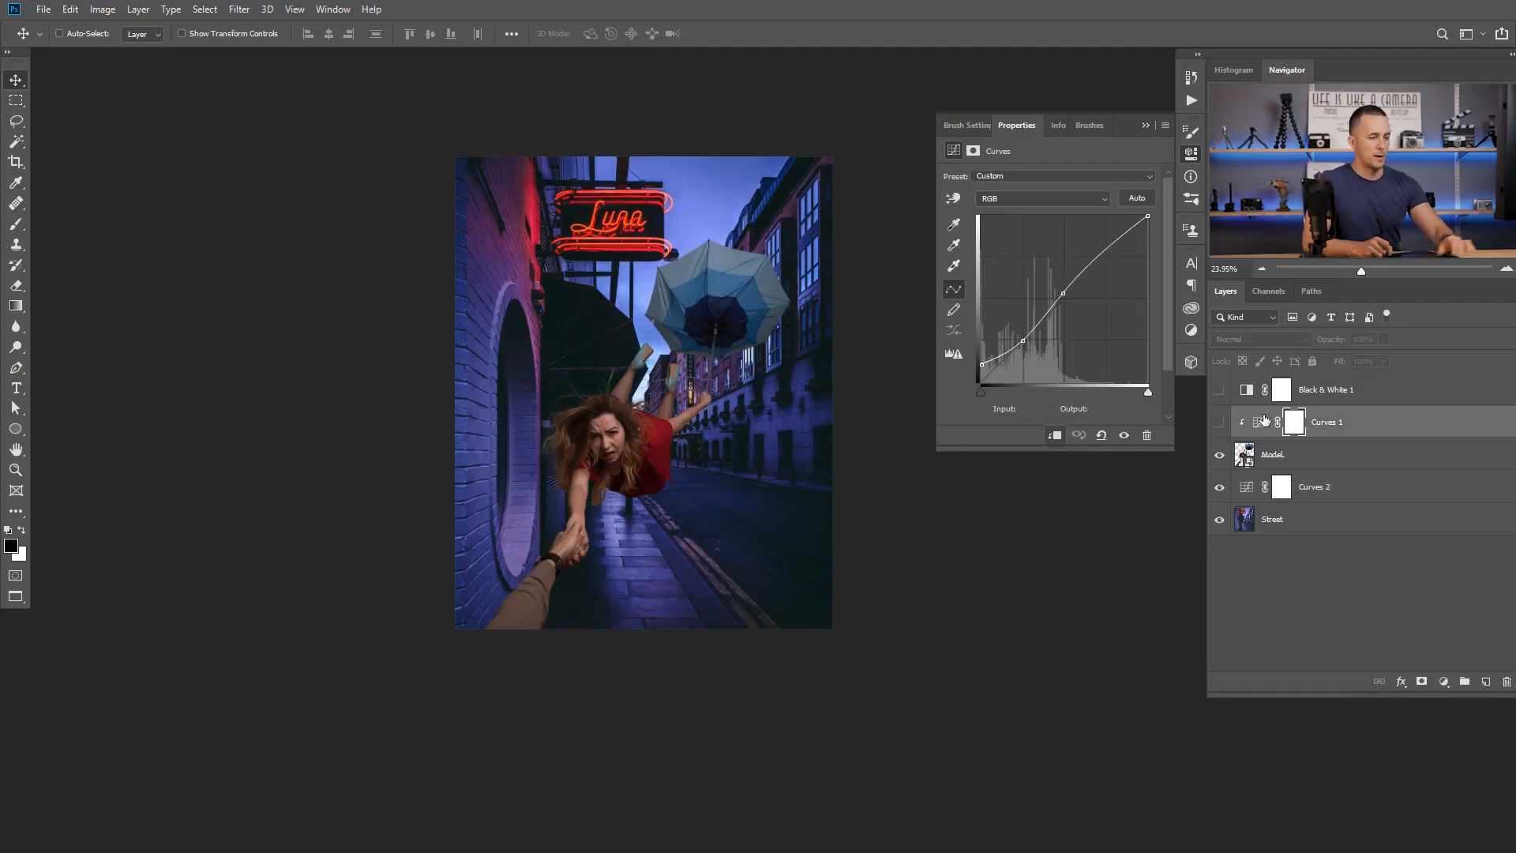
key("Delete")
left_click(1251, 391)
key("Delete")
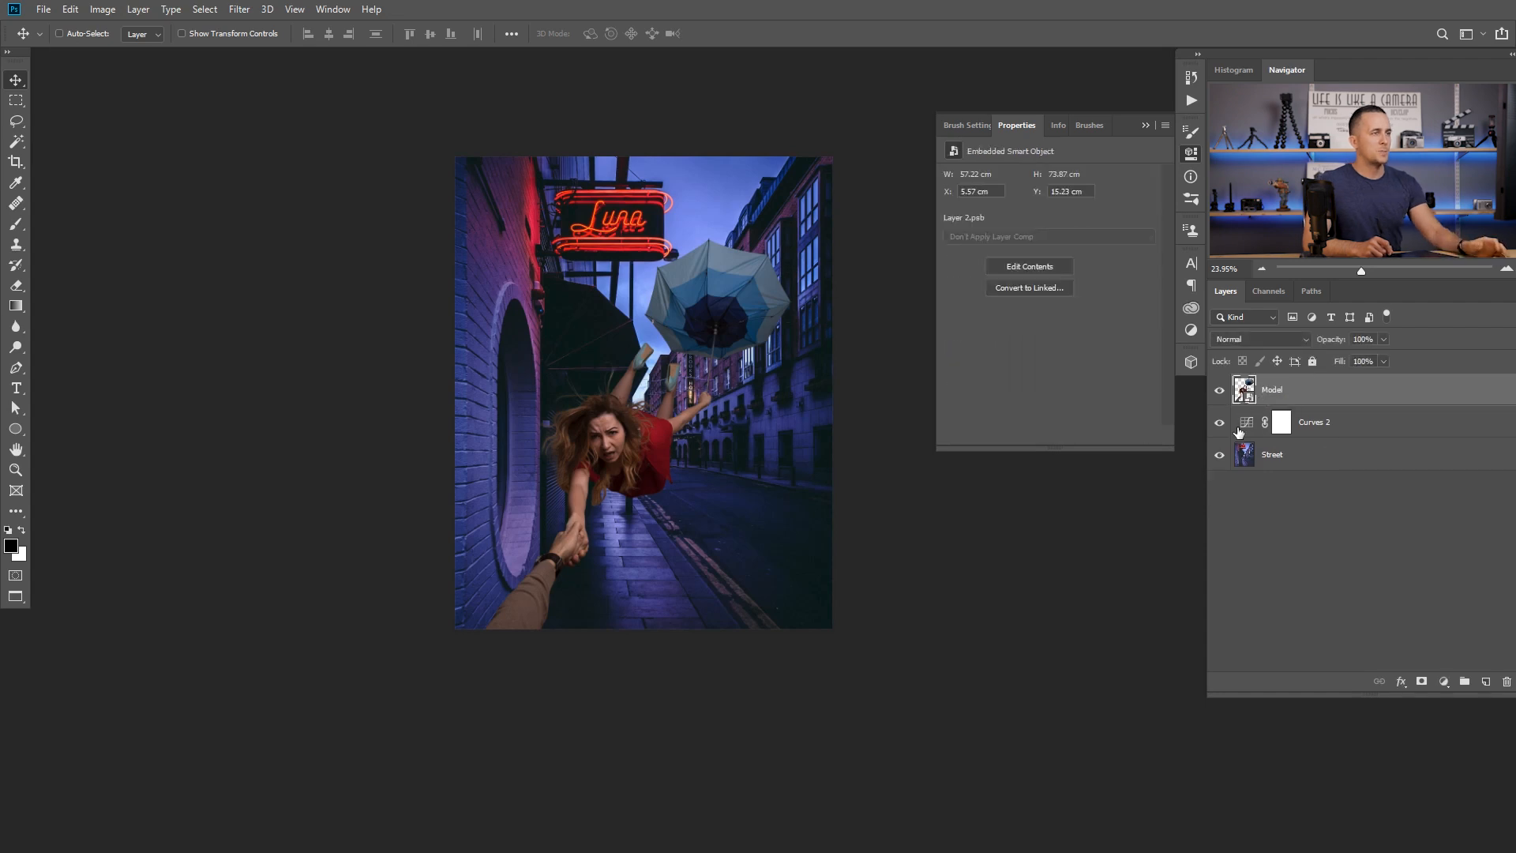
left_click_drag(660, 422, 694, 422)
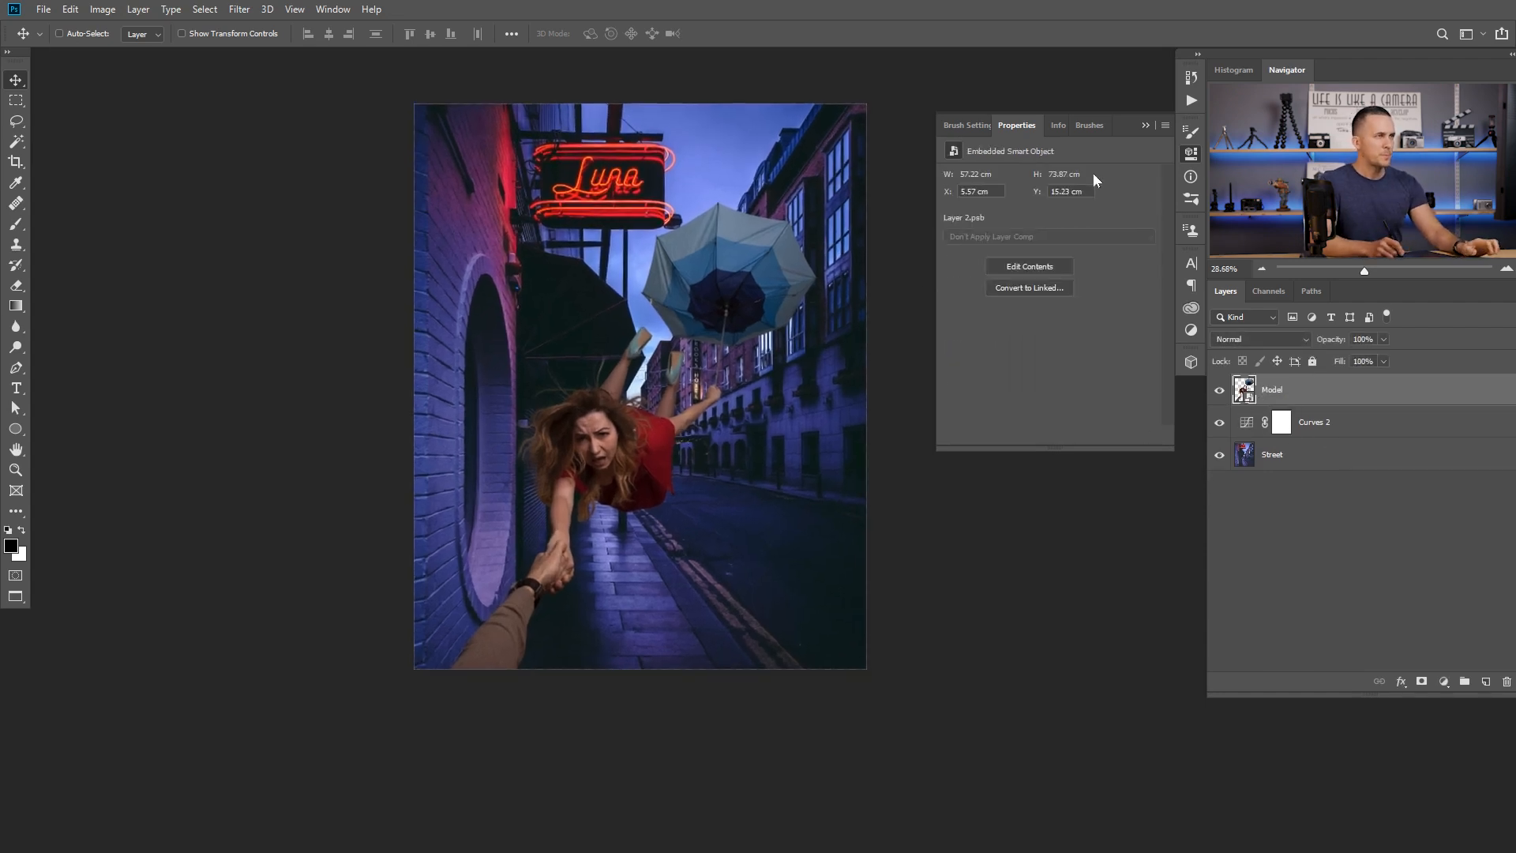
left_click(1146, 126)
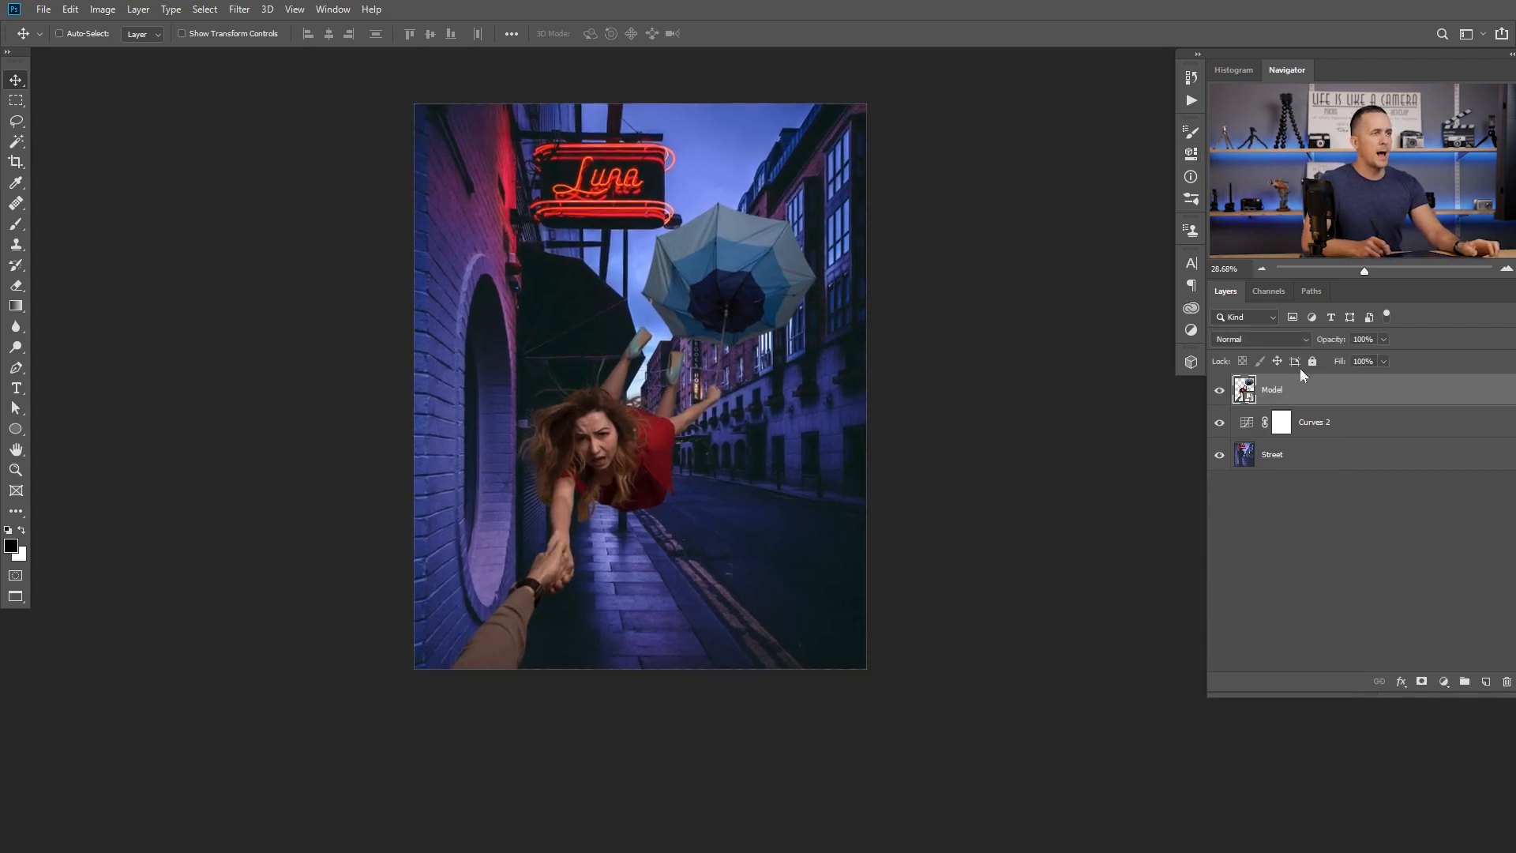
- Add a Color Balance adjustment layer above the Model layer and clip it to the model
left_click(1443, 681)
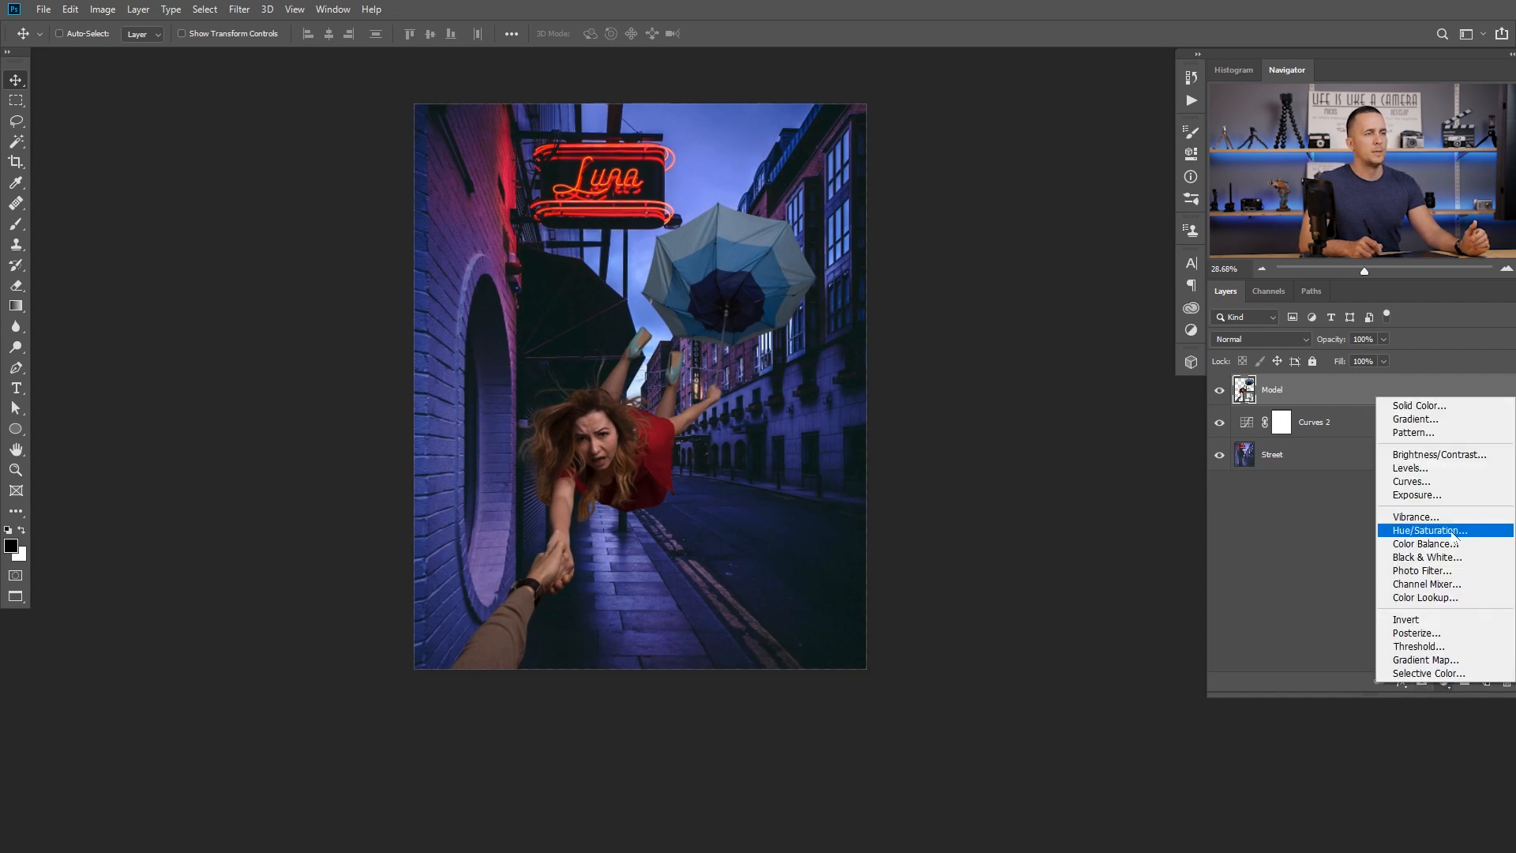
left_click(1450, 544)
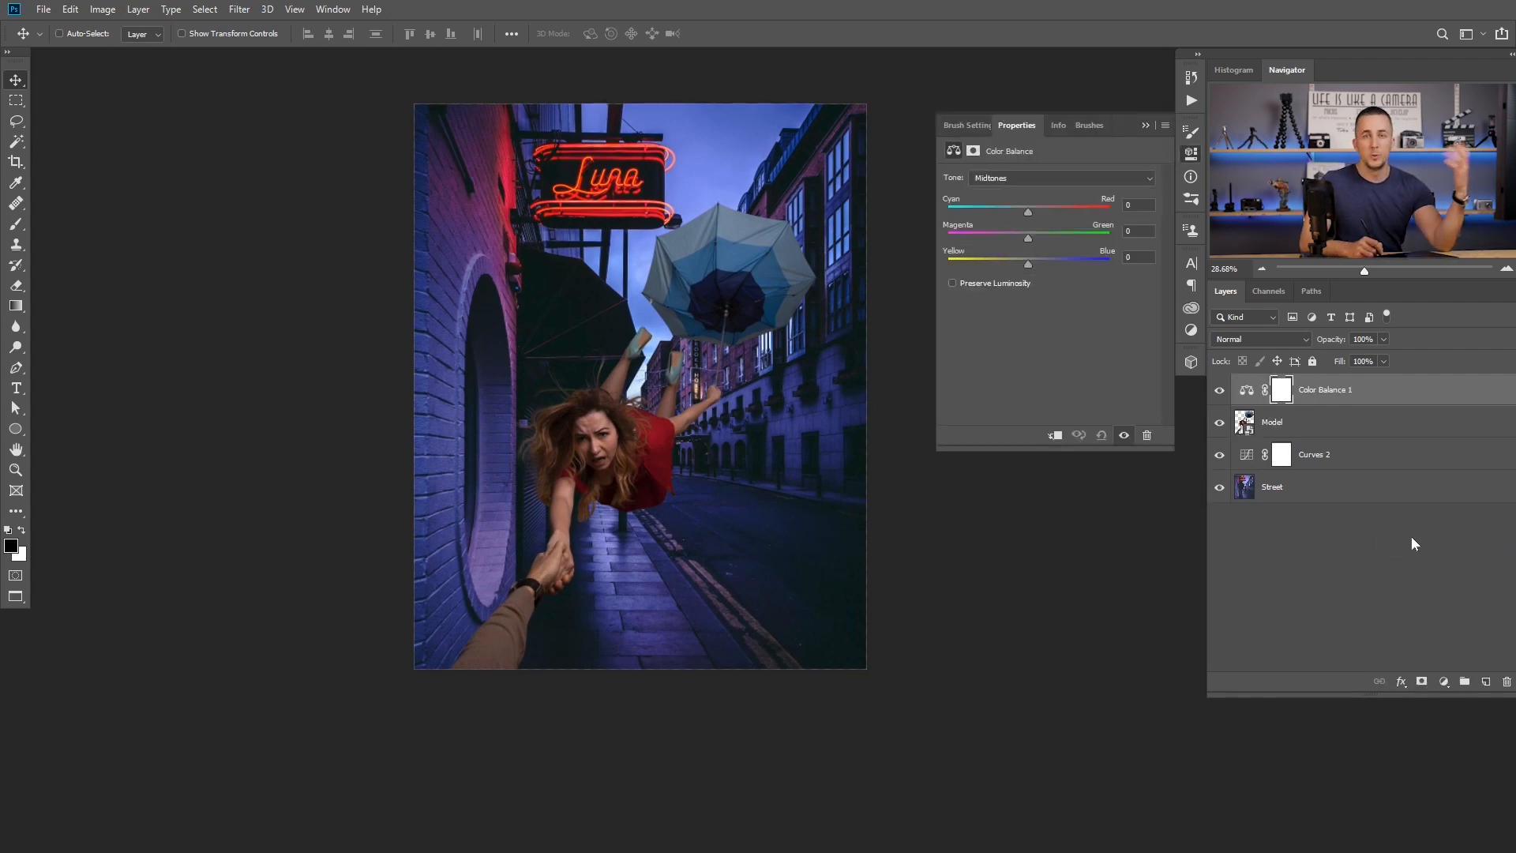
left_click(1055, 437)
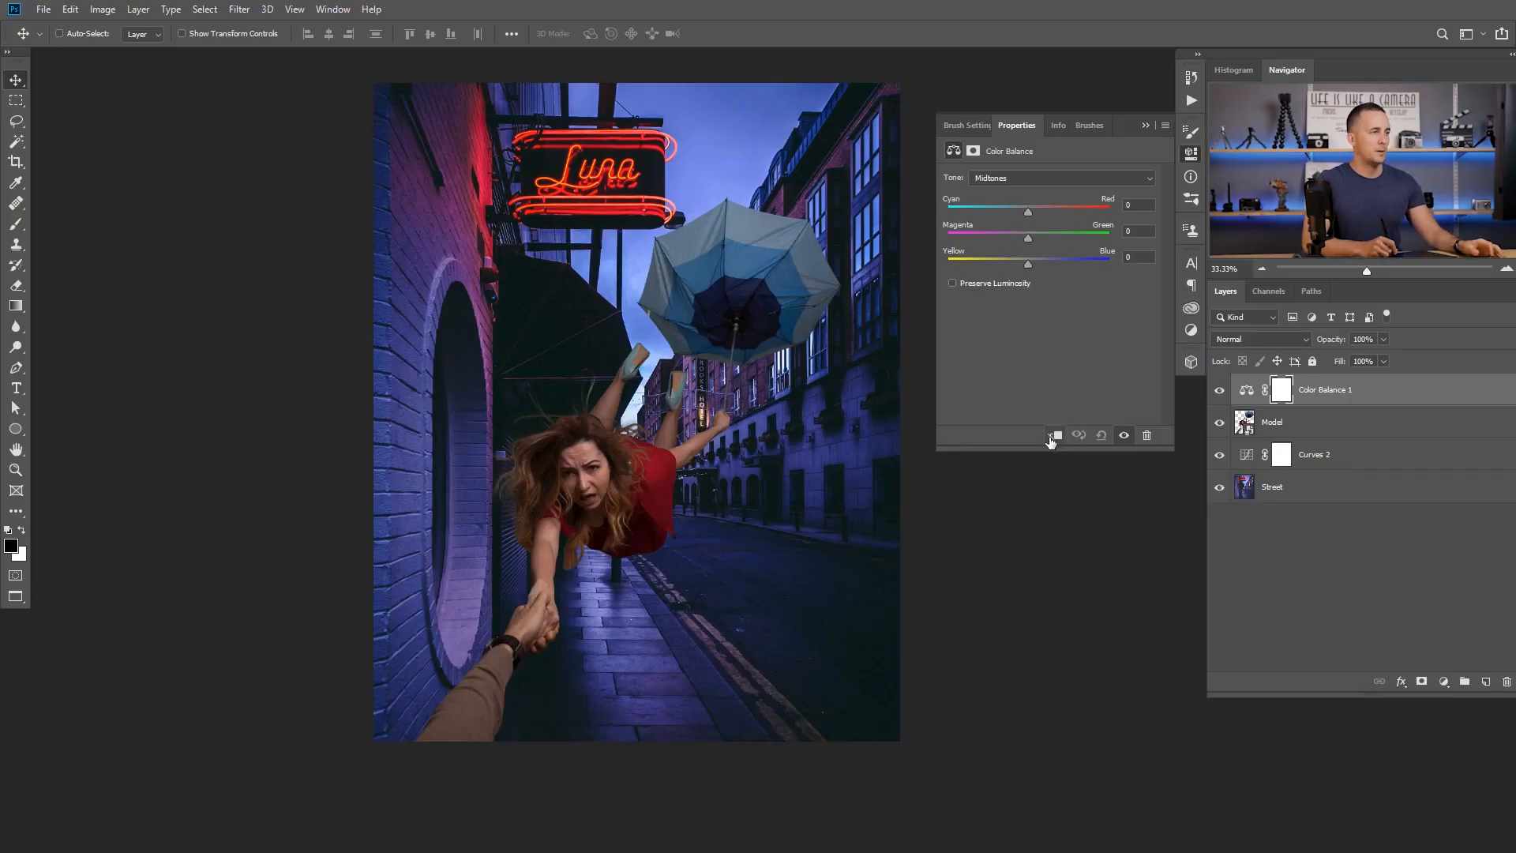
key("ctrl+alt+g")
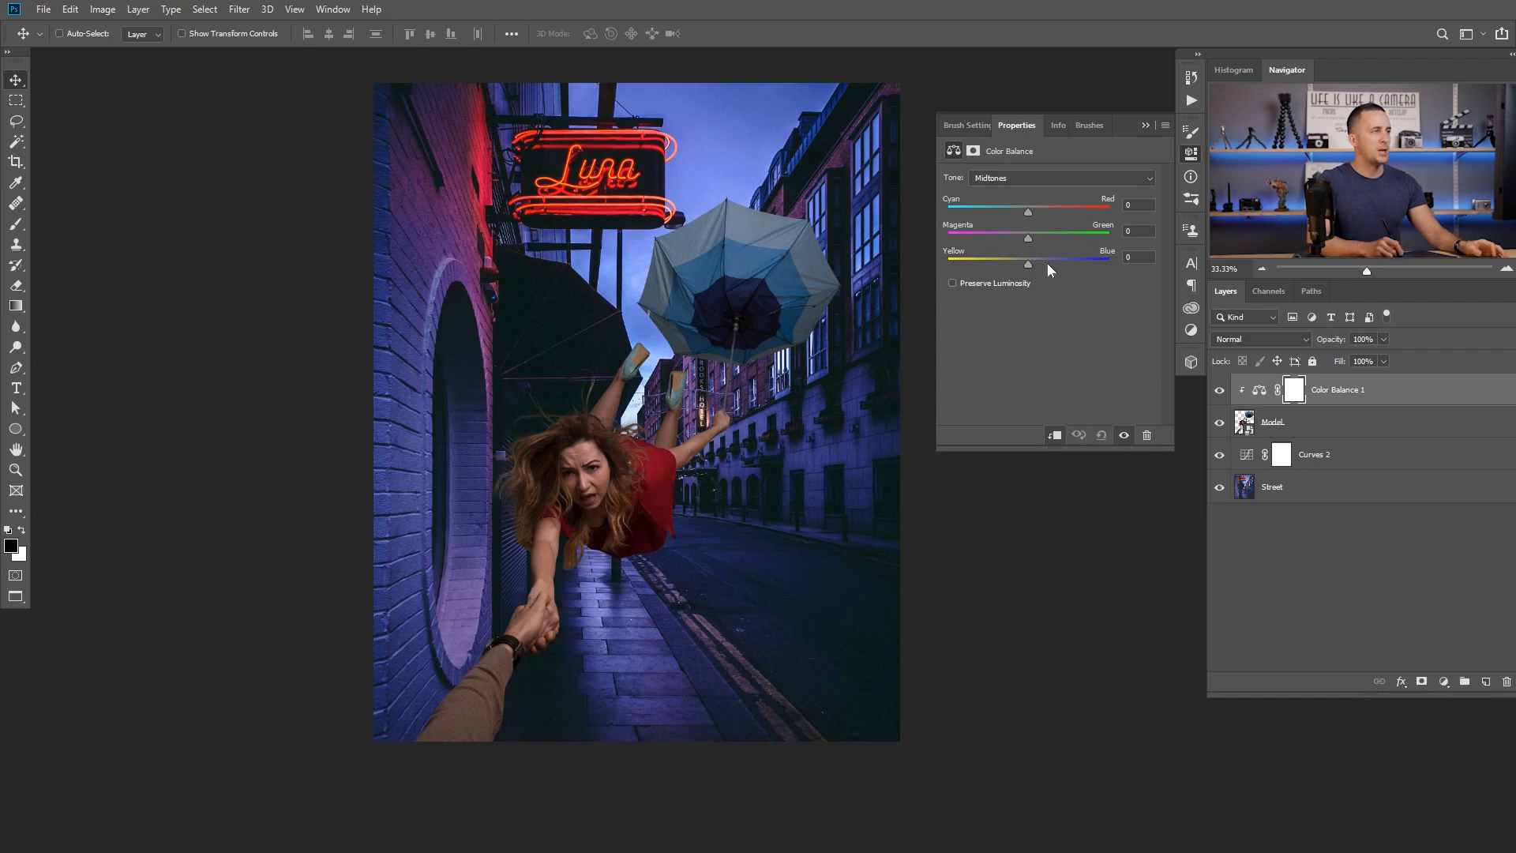
- Set the model's Color Balance shadows to Cyan-Red -11 and Yellow-Blue +32
left_click(1023, 177)
left_click(1020, 191)
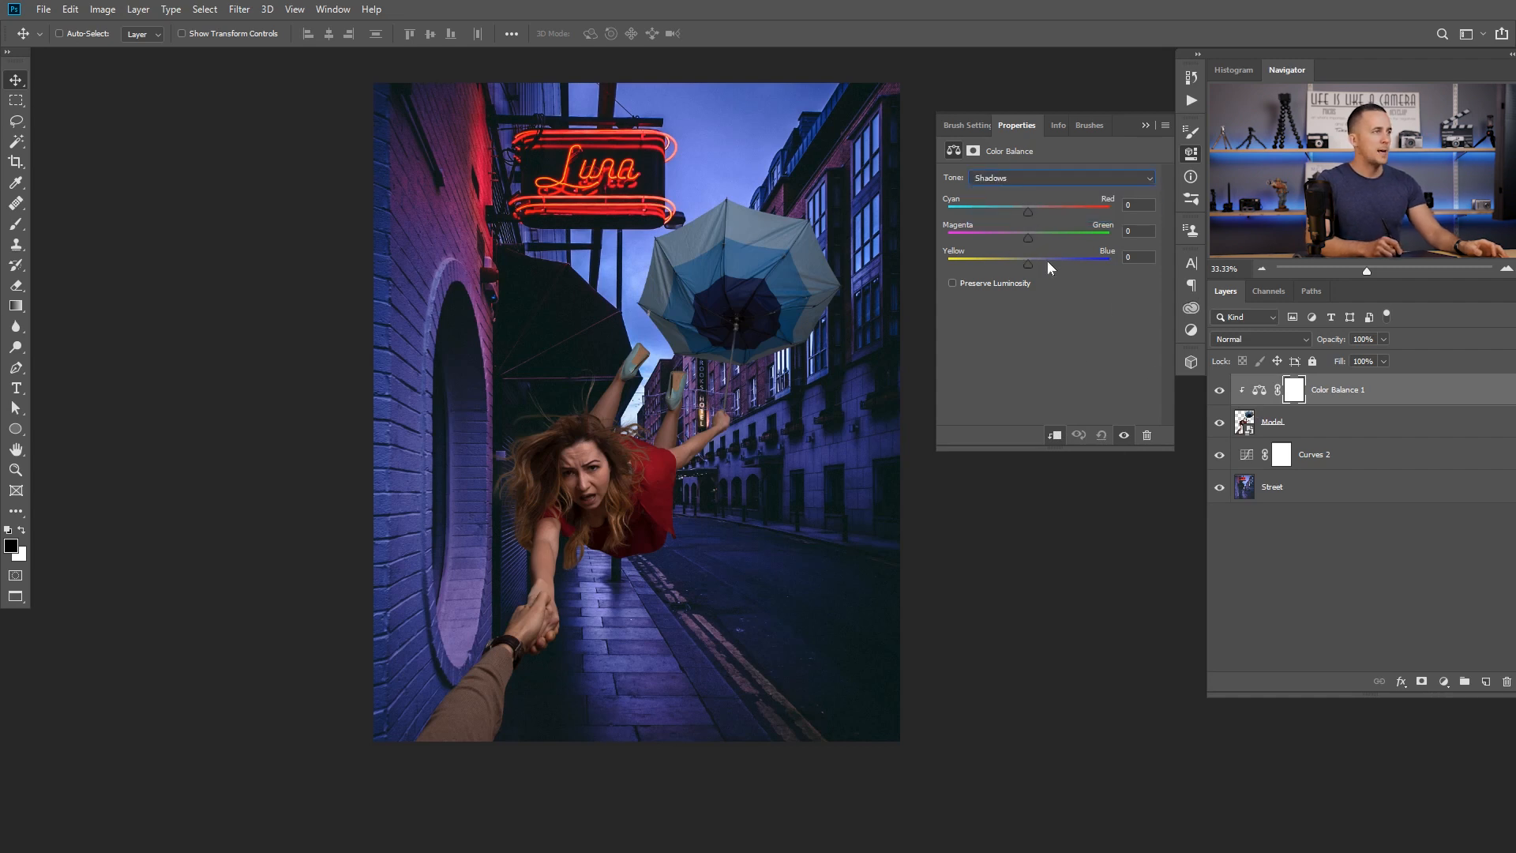
left_click_drag(1028, 263, 1047, 266)
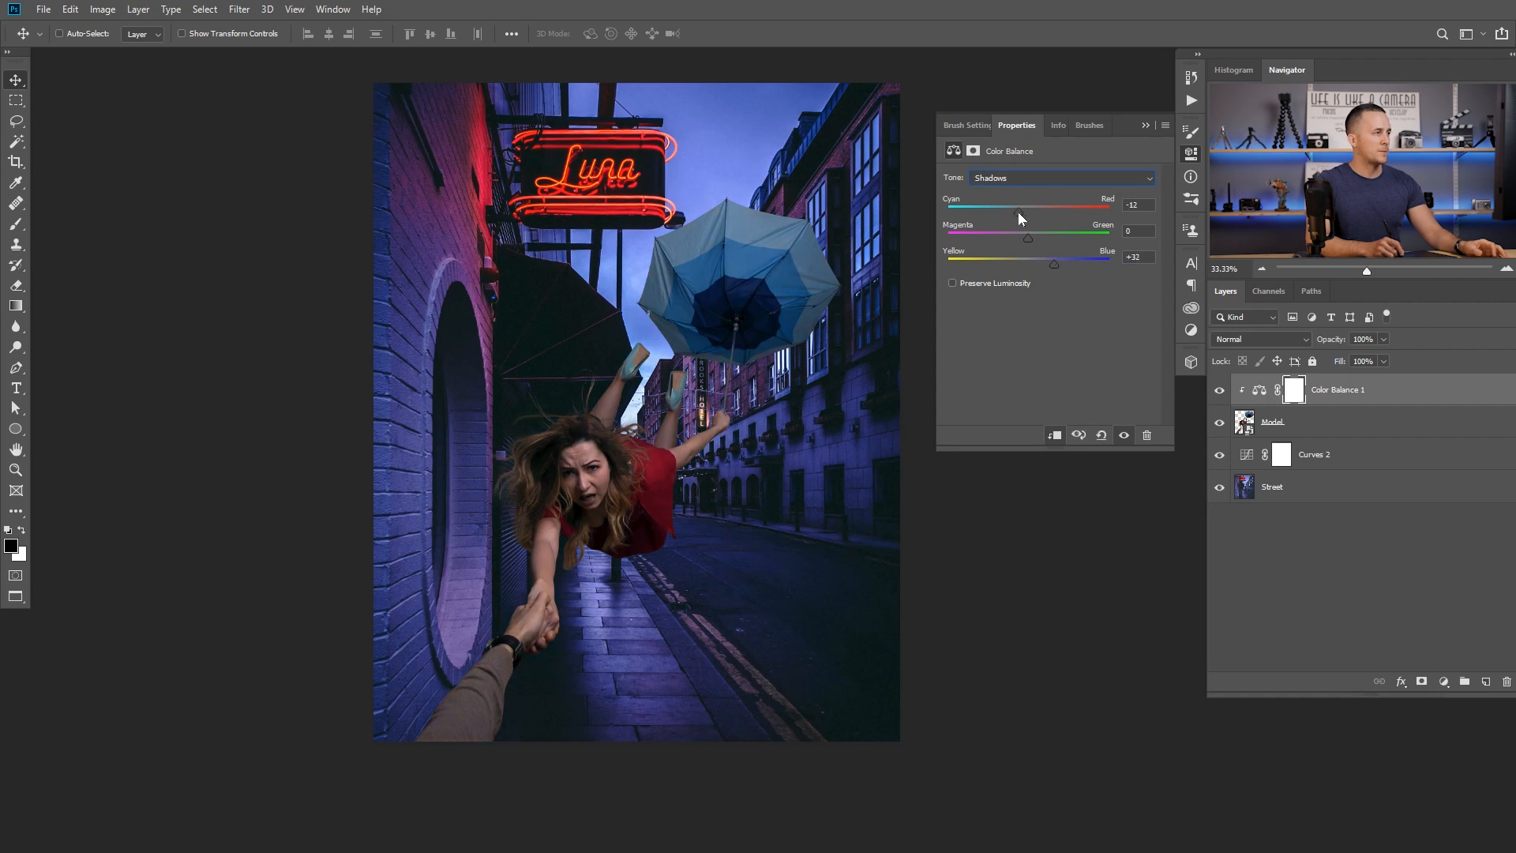
left_click_drag(1018, 213, 1019, 213)
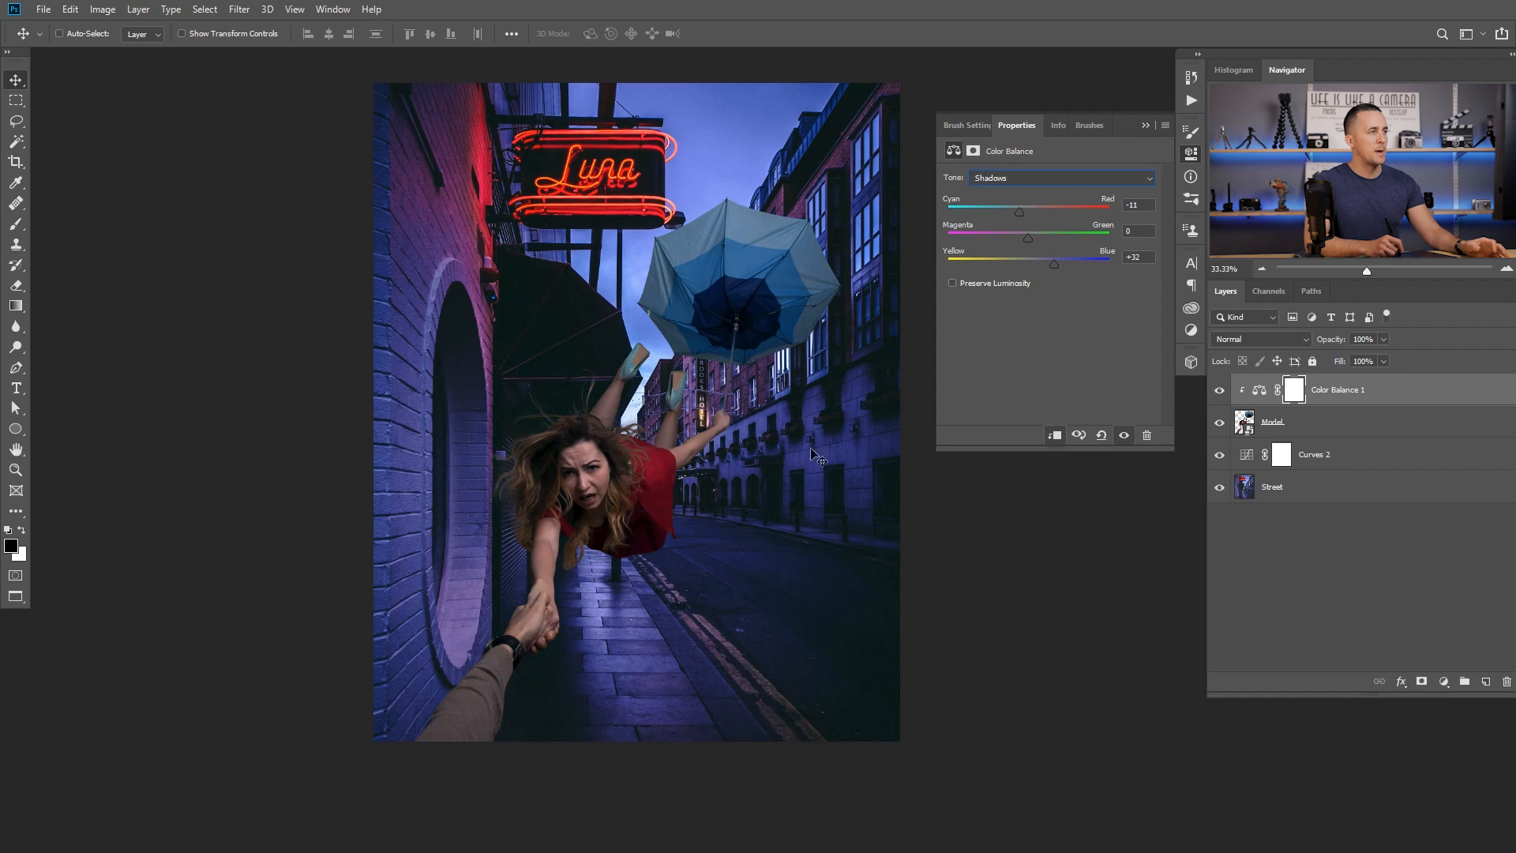
- Set the model's Color Balance midtones to Cyan-Red -2 and Yellow-Blue +10
left_click(1037, 179)
left_click(1035, 195)
left_click_drag(1029, 263, 1040, 263)
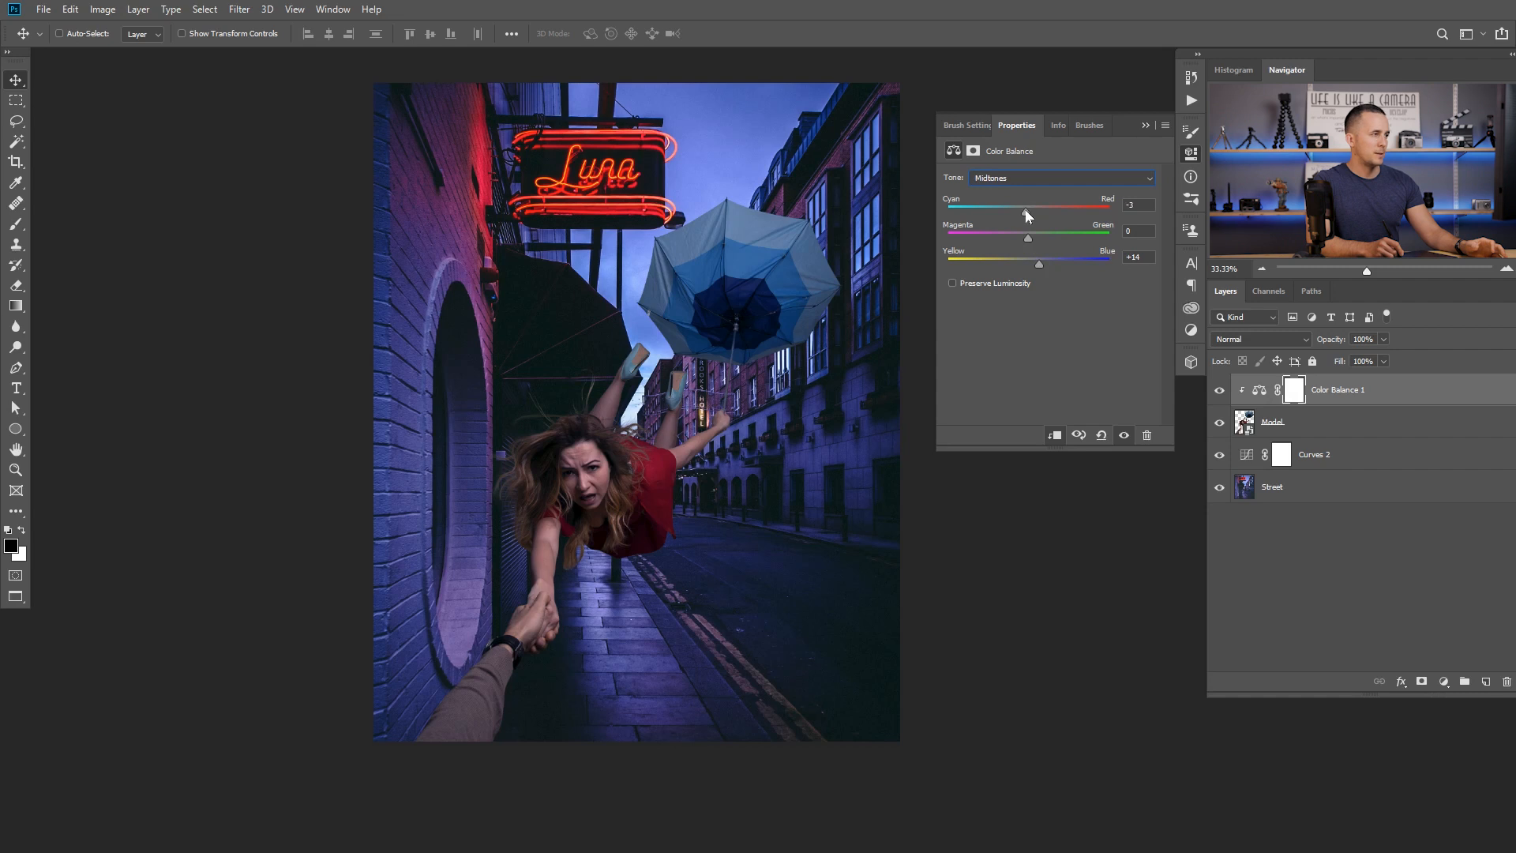
left_click_drag(1036, 264, 1038, 263)
left_click(1035, 180)
left_click(1028, 214)
left_click(1028, 183)
left_click(1029, 208)
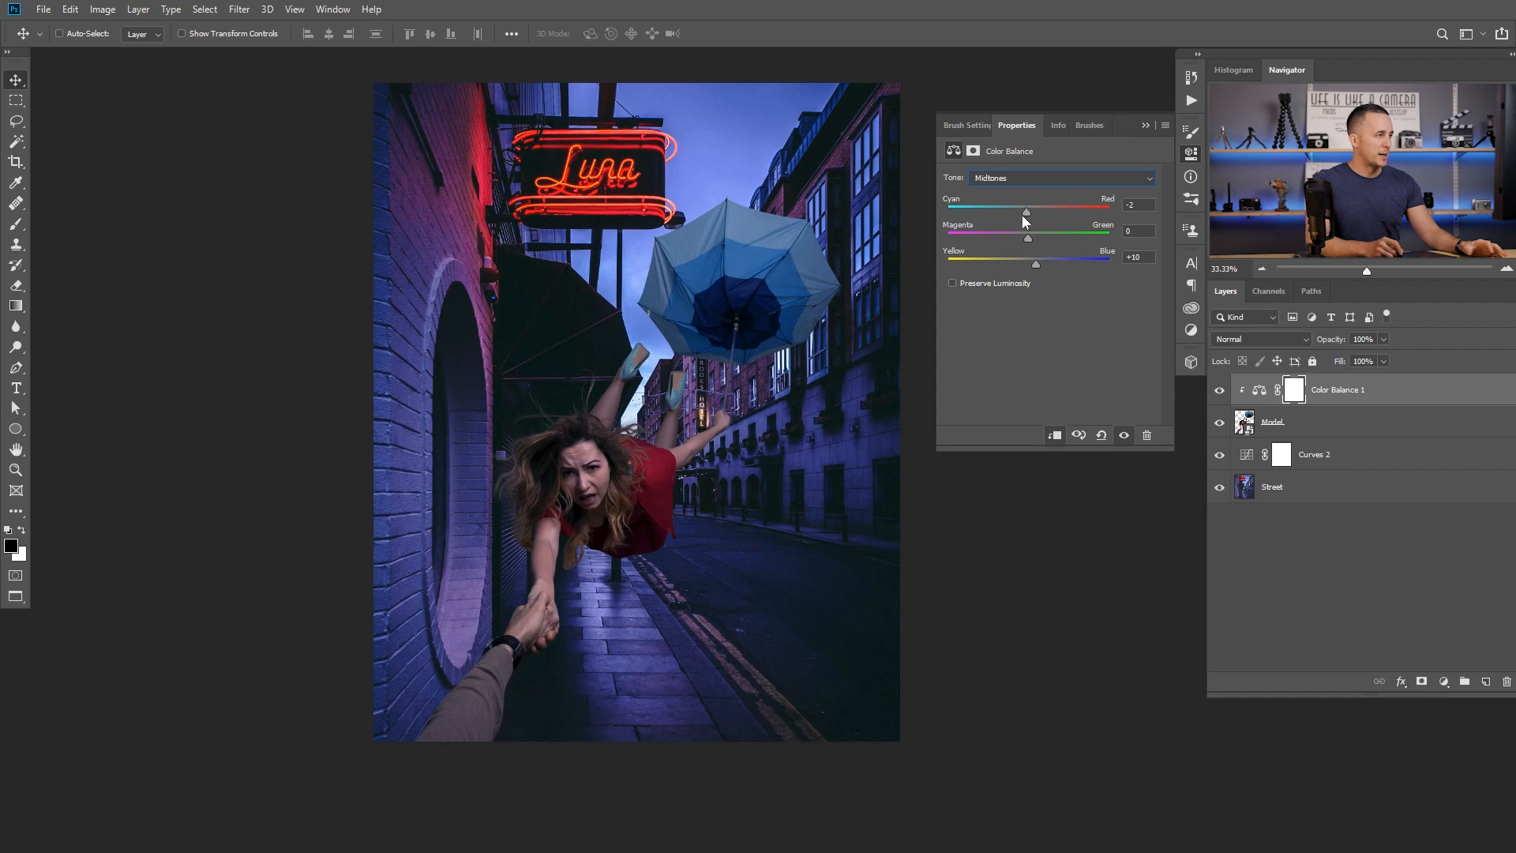
- Reduce the Yellow-Blue value of the model's Color Balance shadows to +29
left_click_drag(692, 447, 684, 450)
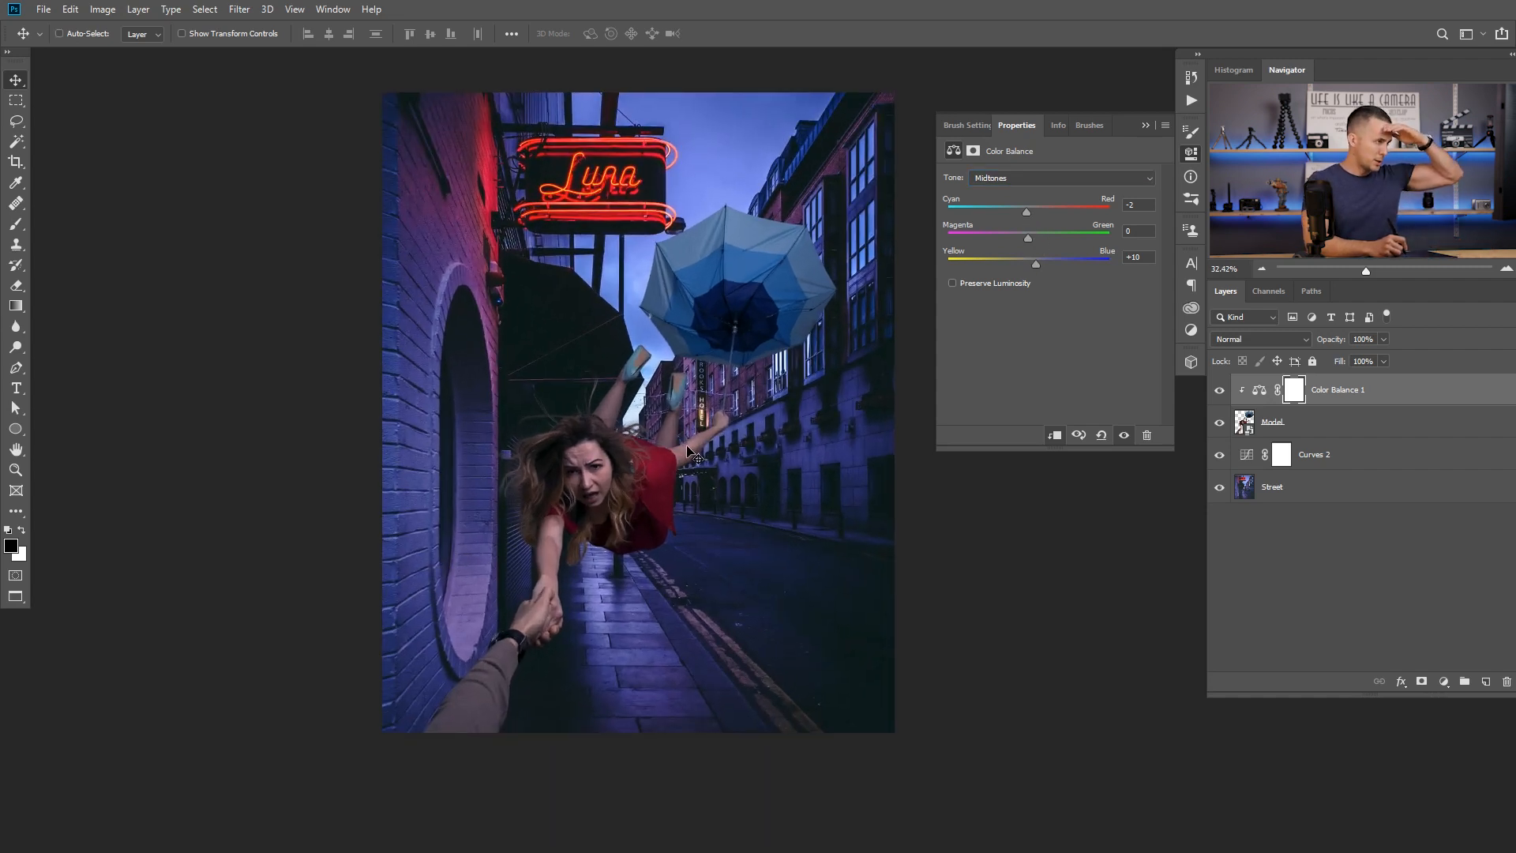
scroll(663, 476, "up", 5)
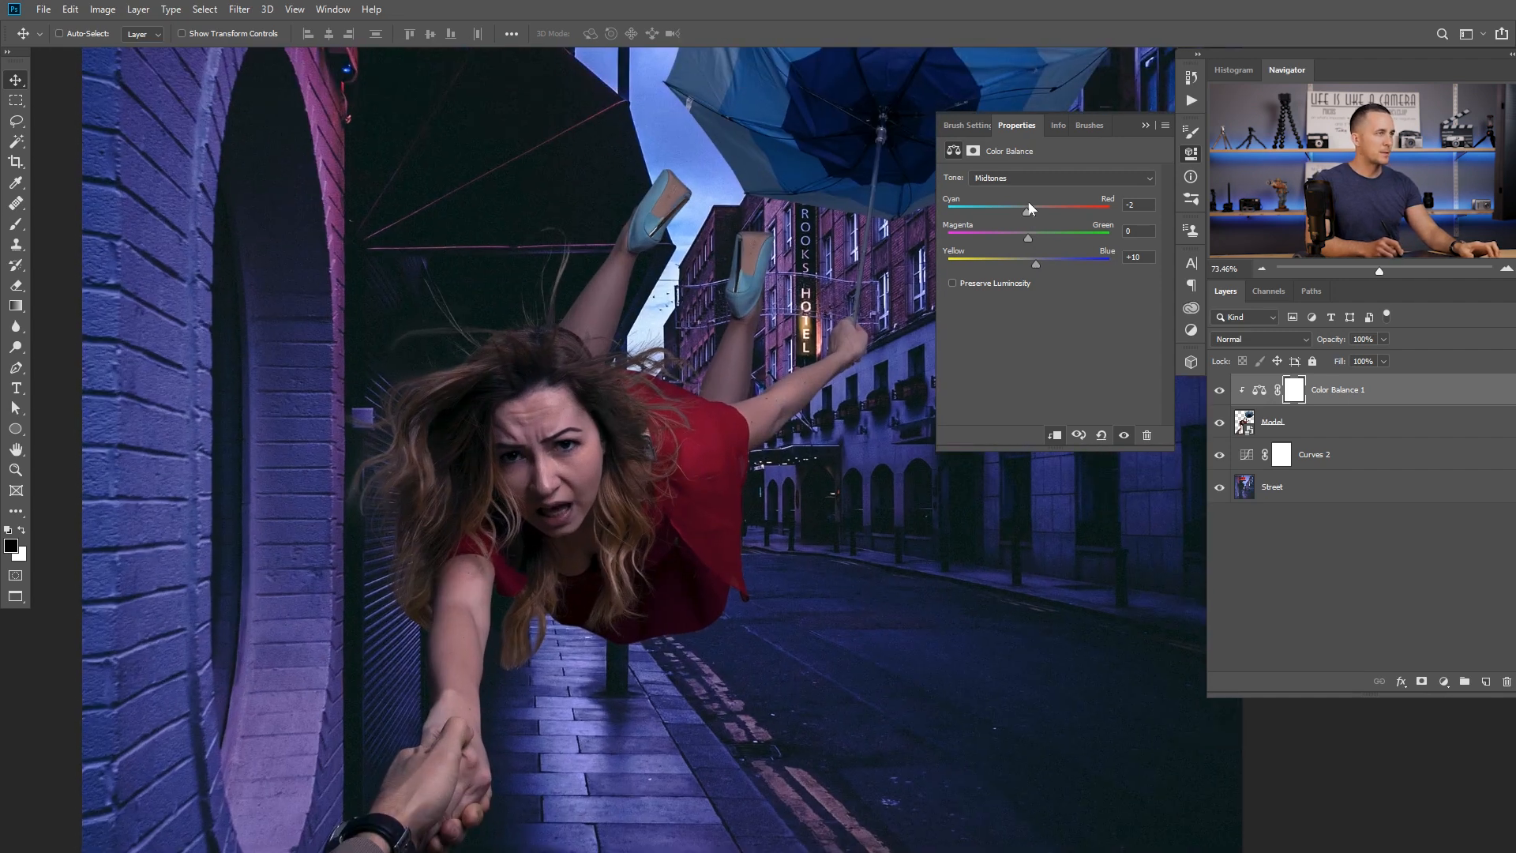
left_click(1026, 178)
left_click(1026, 192)
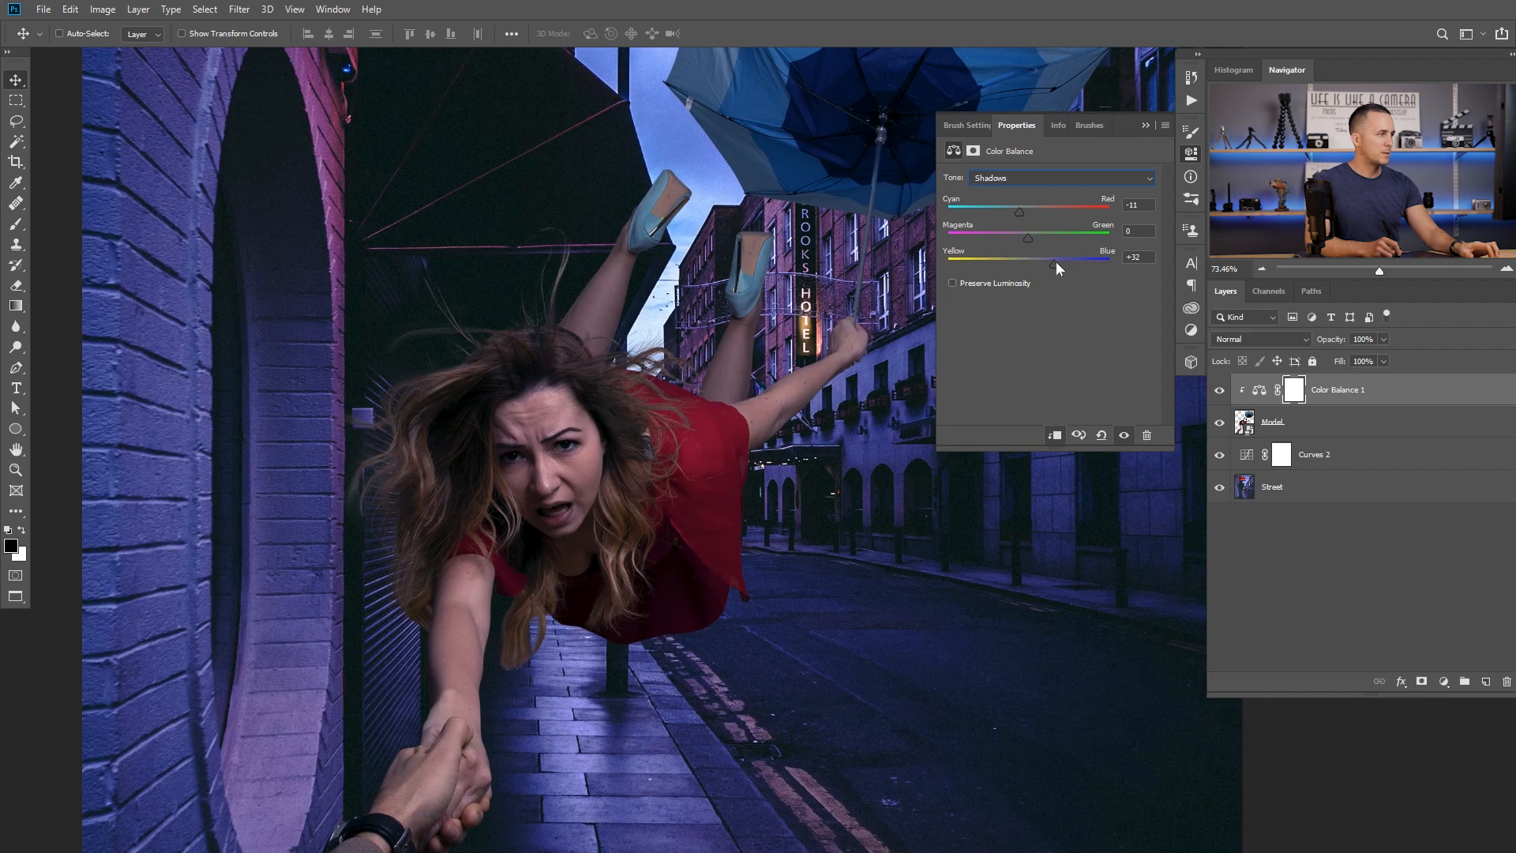
left_click_drag(1056, 263, 1051, 262)
- Set the Color Balance highlights to Cyan-Red -4, Magenta-Green -5 and Yellow-Blue +8, and compare the model with and without the adjustment
left_click(1036, 177)
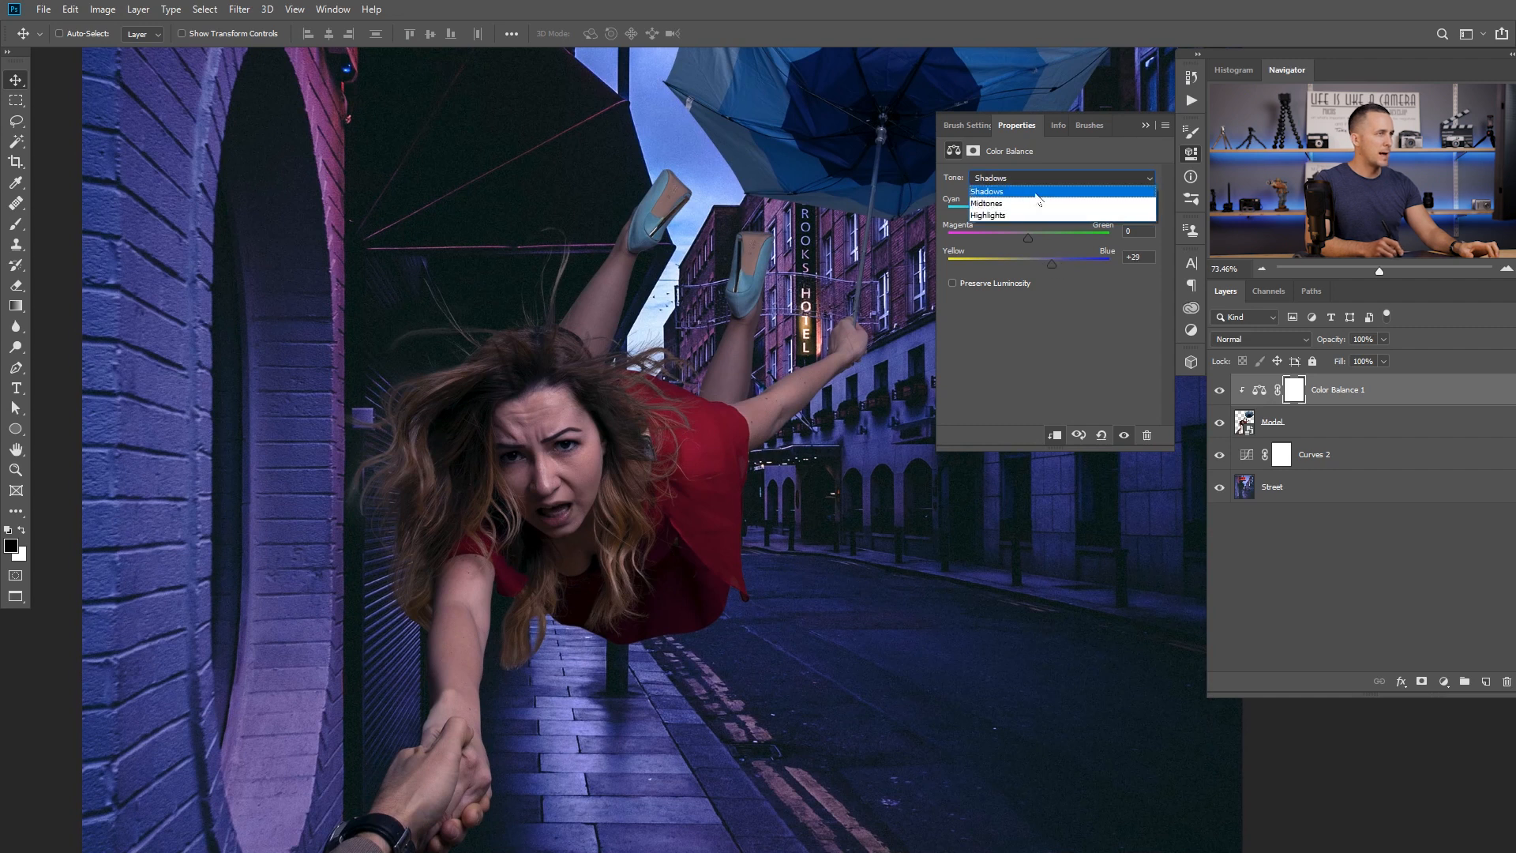
left_click(1032, 214)
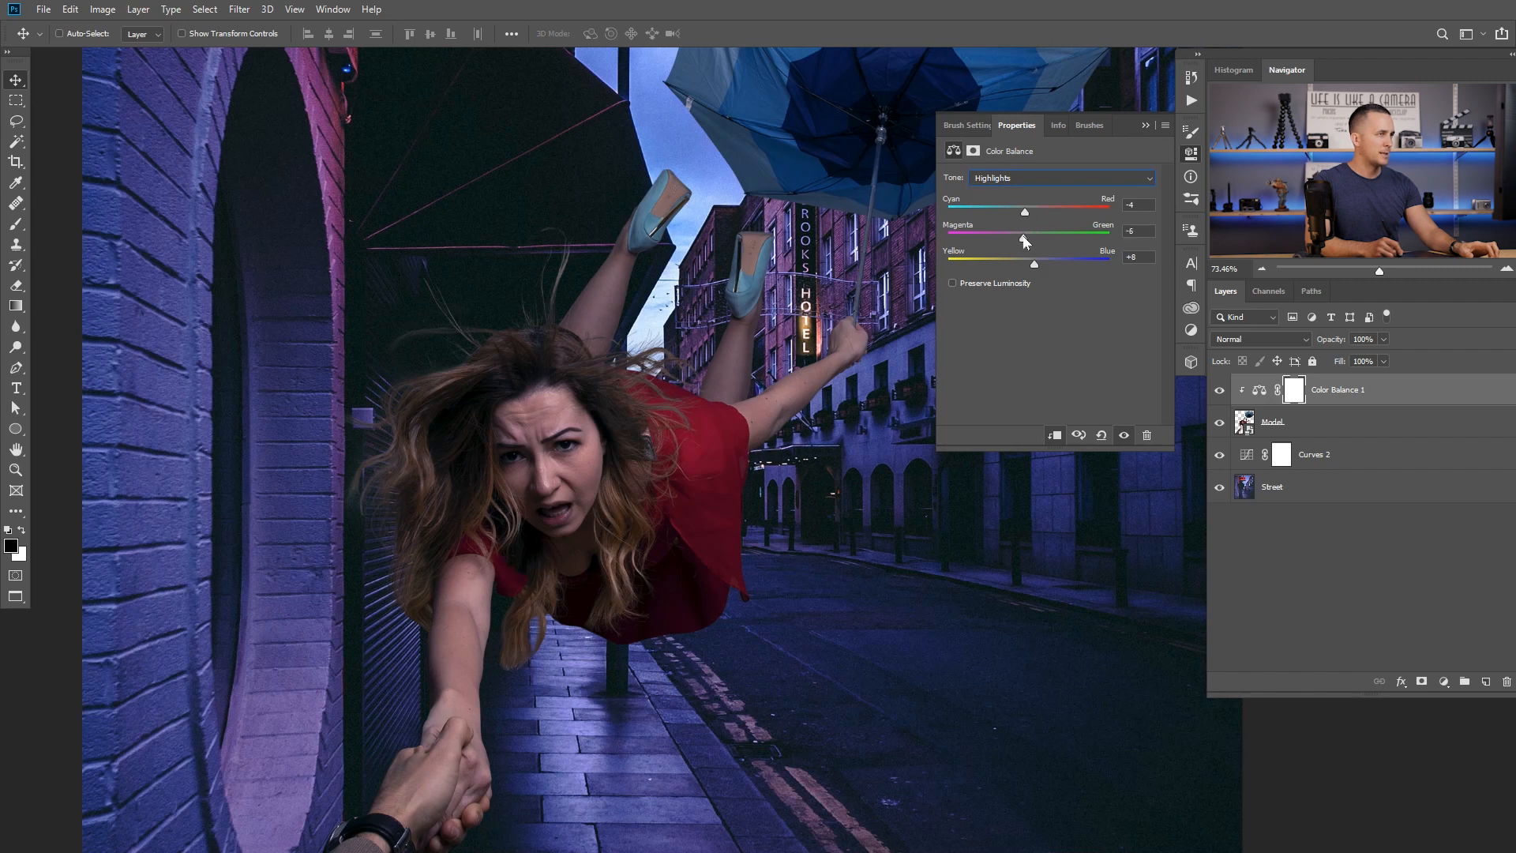
left_click_drag(849, 374, 656, 454)
left_click(1219, 389)
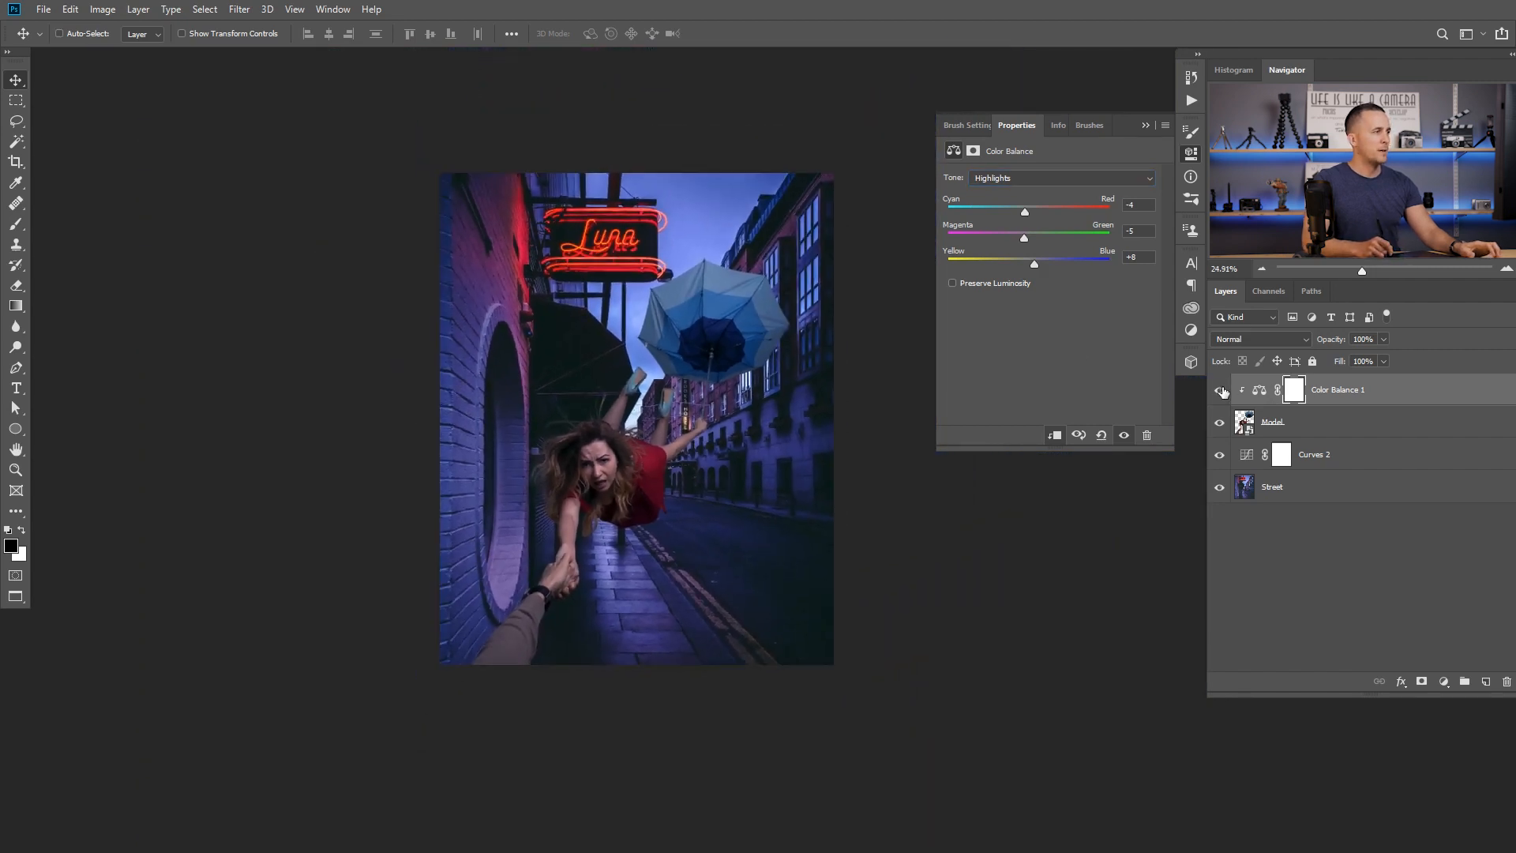
left_click(1217, 389)
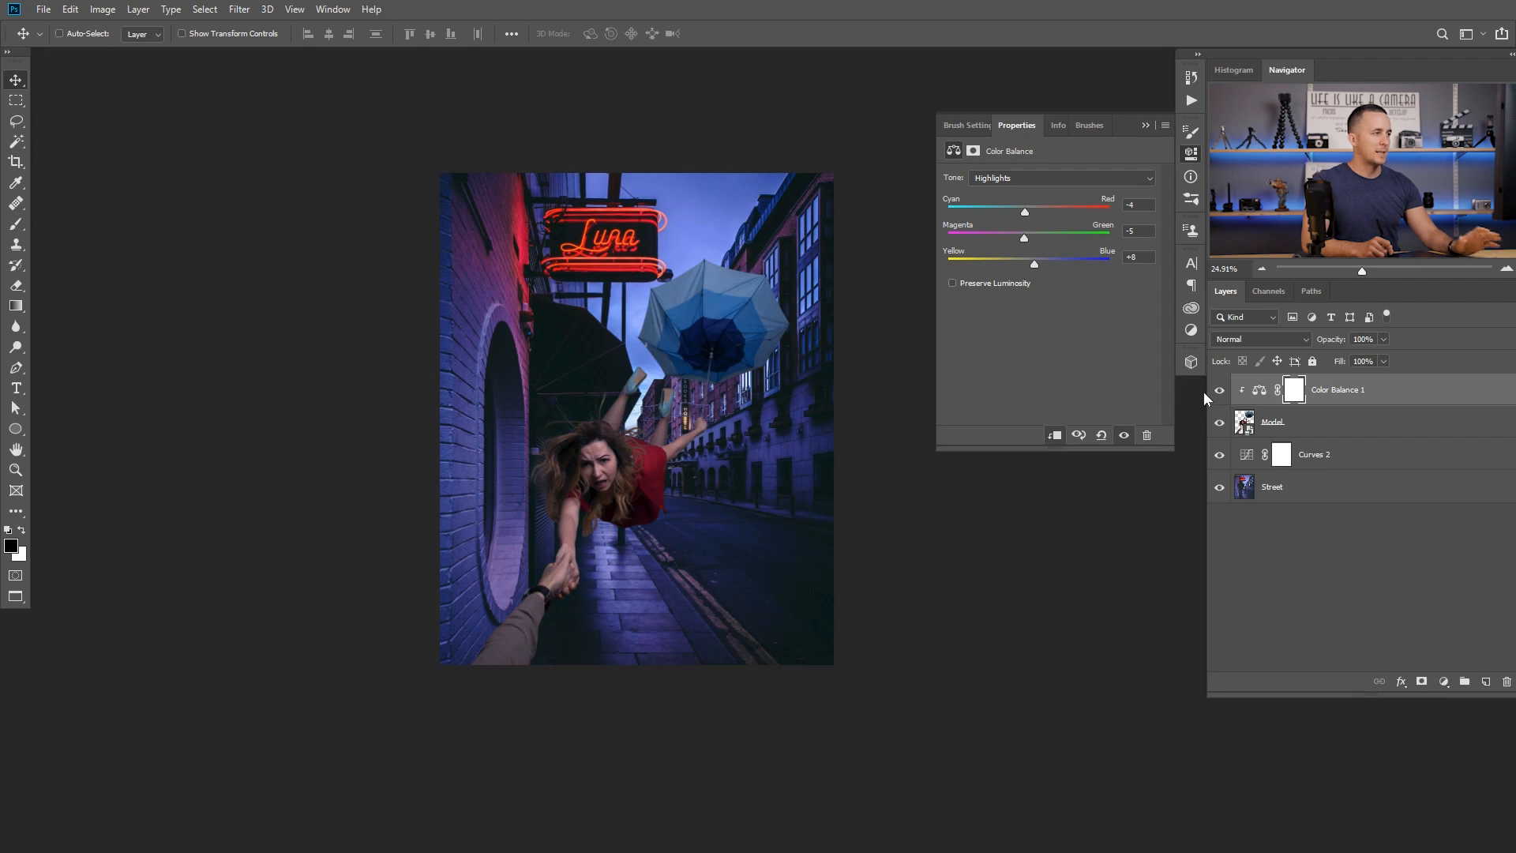
- Refine the Color Balance highlights to Cyan-Red -5 and Yellow-Blue +11, and collapse the adjustment properties
left_click_drag(677, 476, 782, 475)
left_click_drag(643, 456, 662, 487)
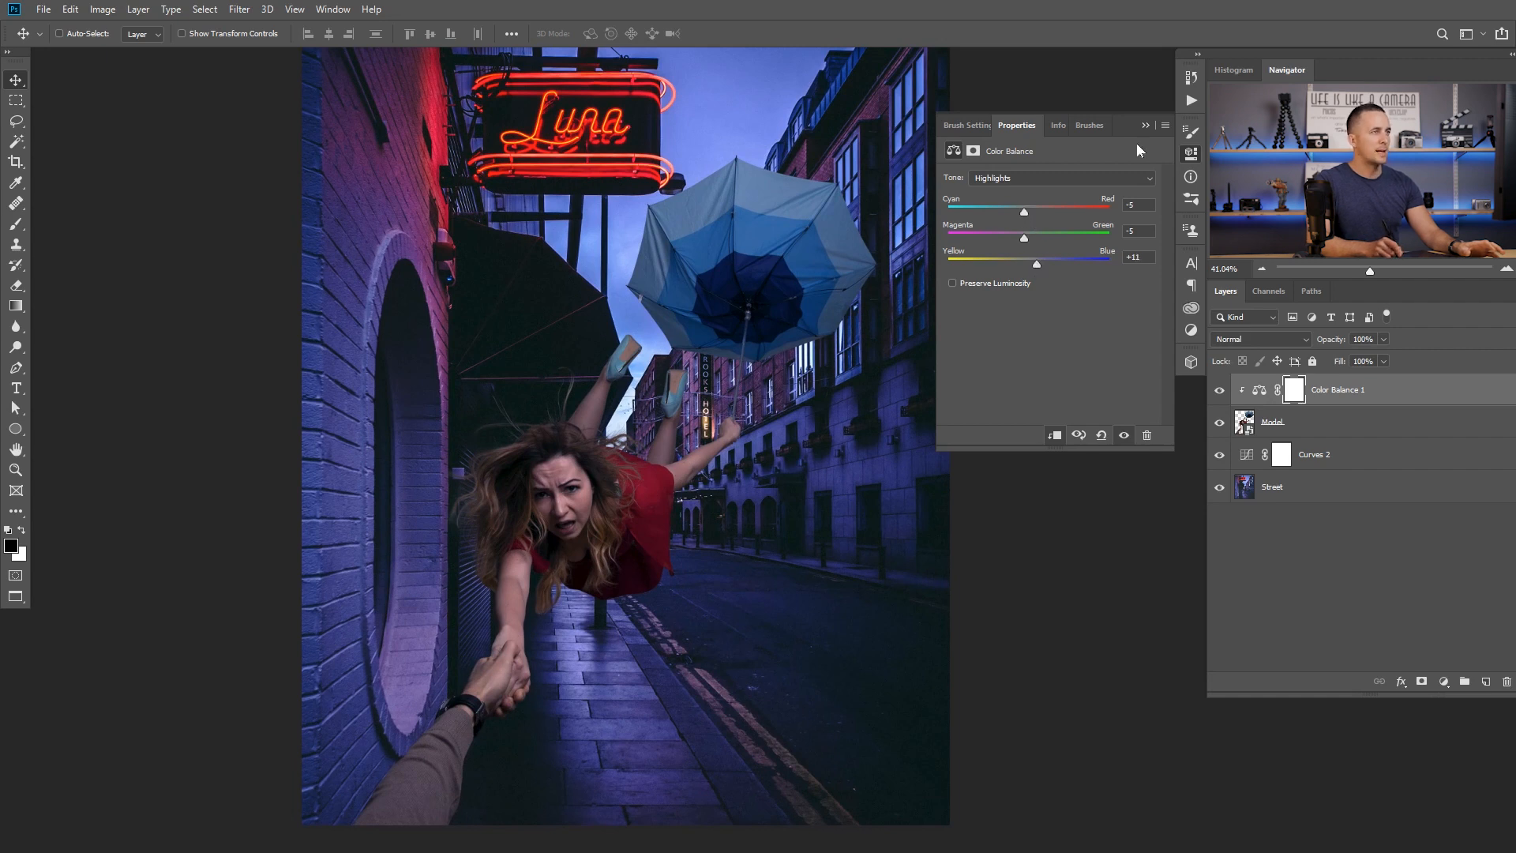
left_click(1145, 126)
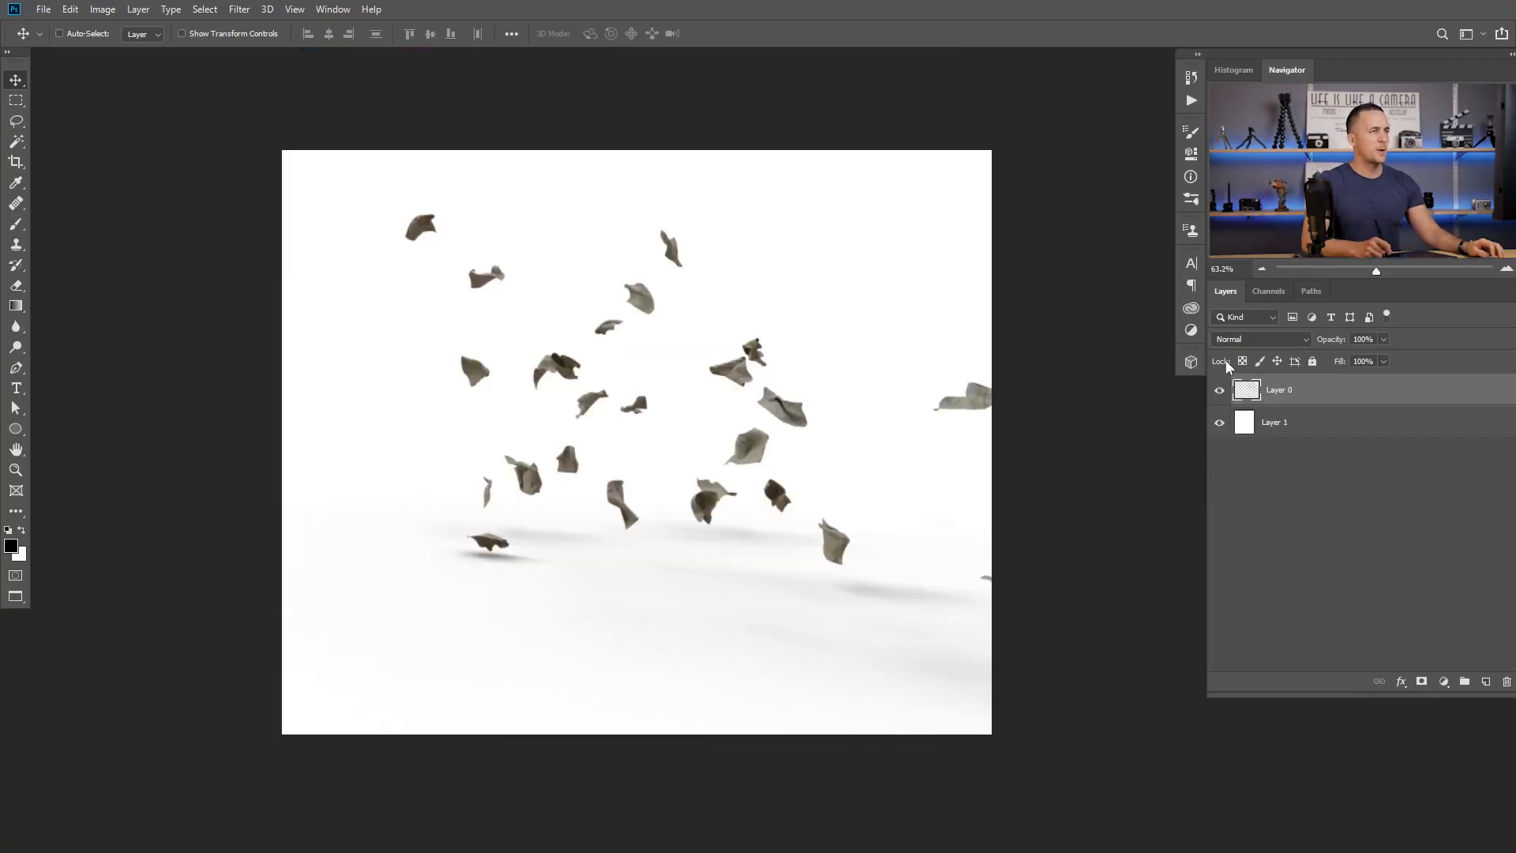
- Check the flying papers without their white background layer, and bring papers into the composite over the road beside the woman
left_click(1220, 422)
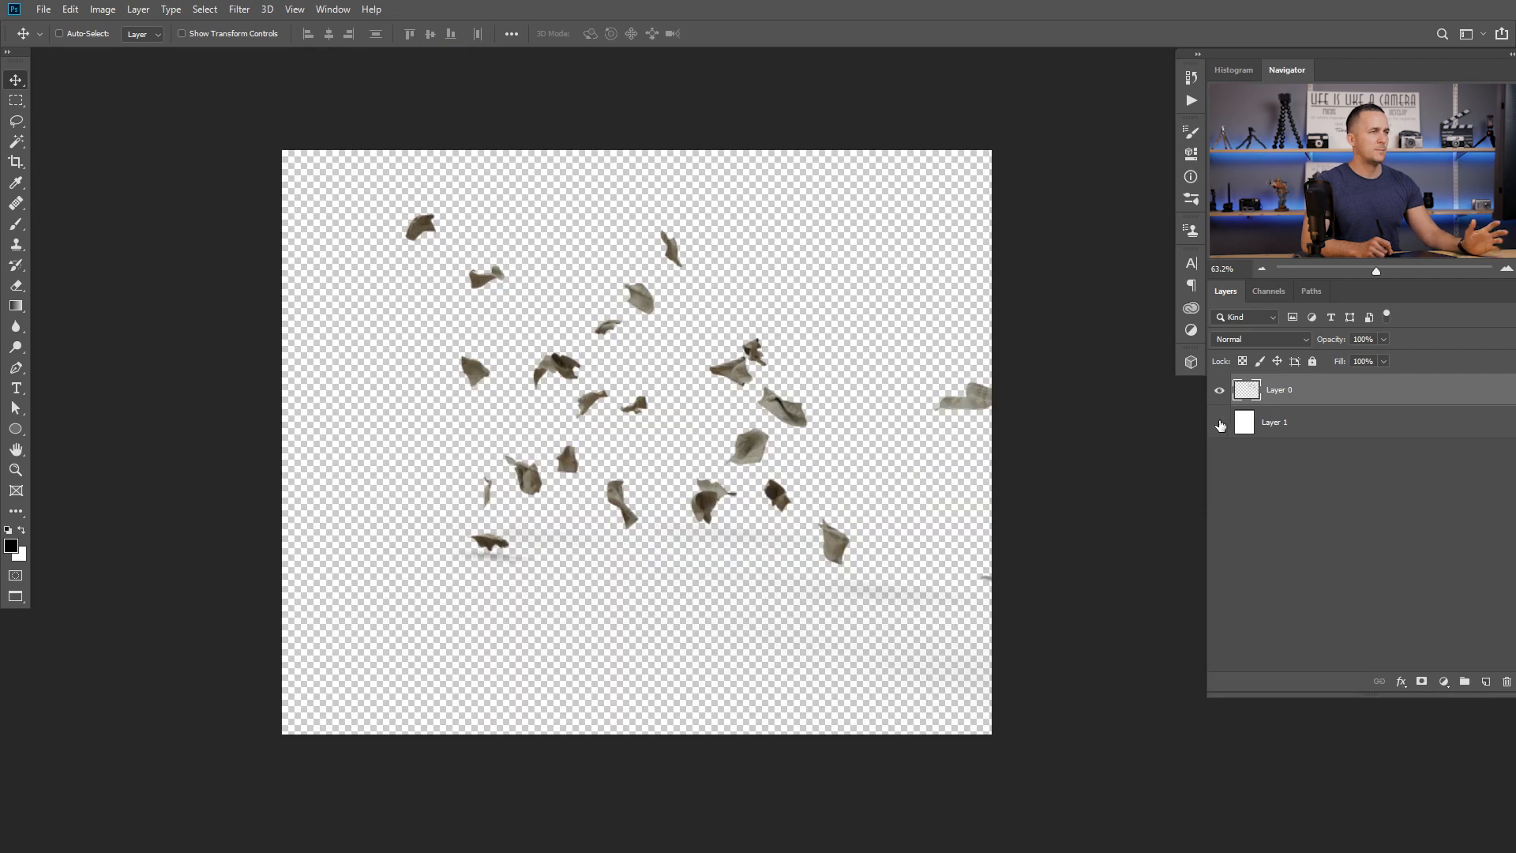
left_click(1220, 423)
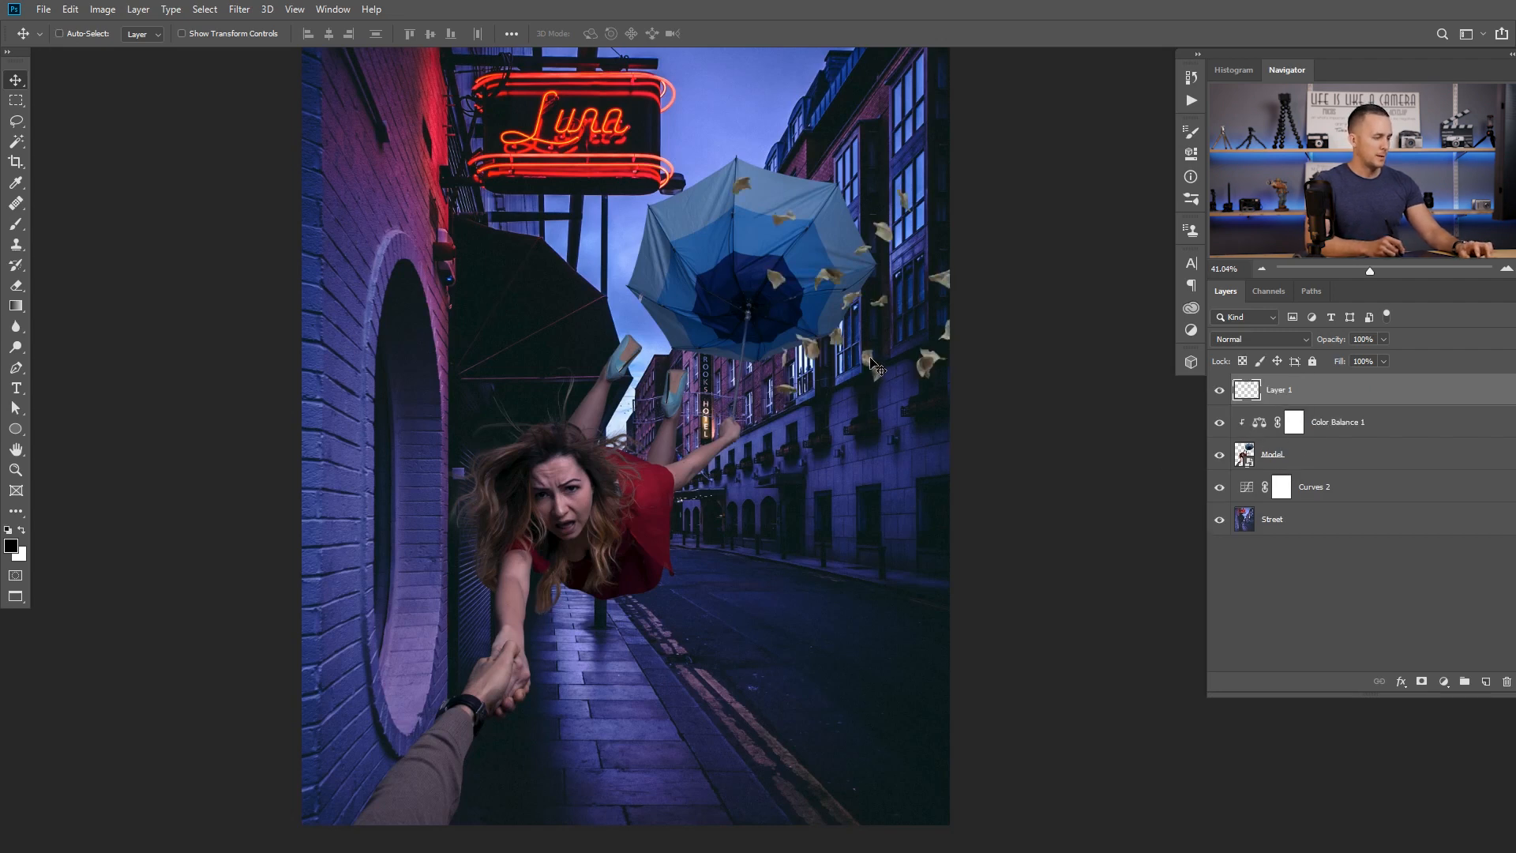
left_click_drag(875, 365, 799, 563)
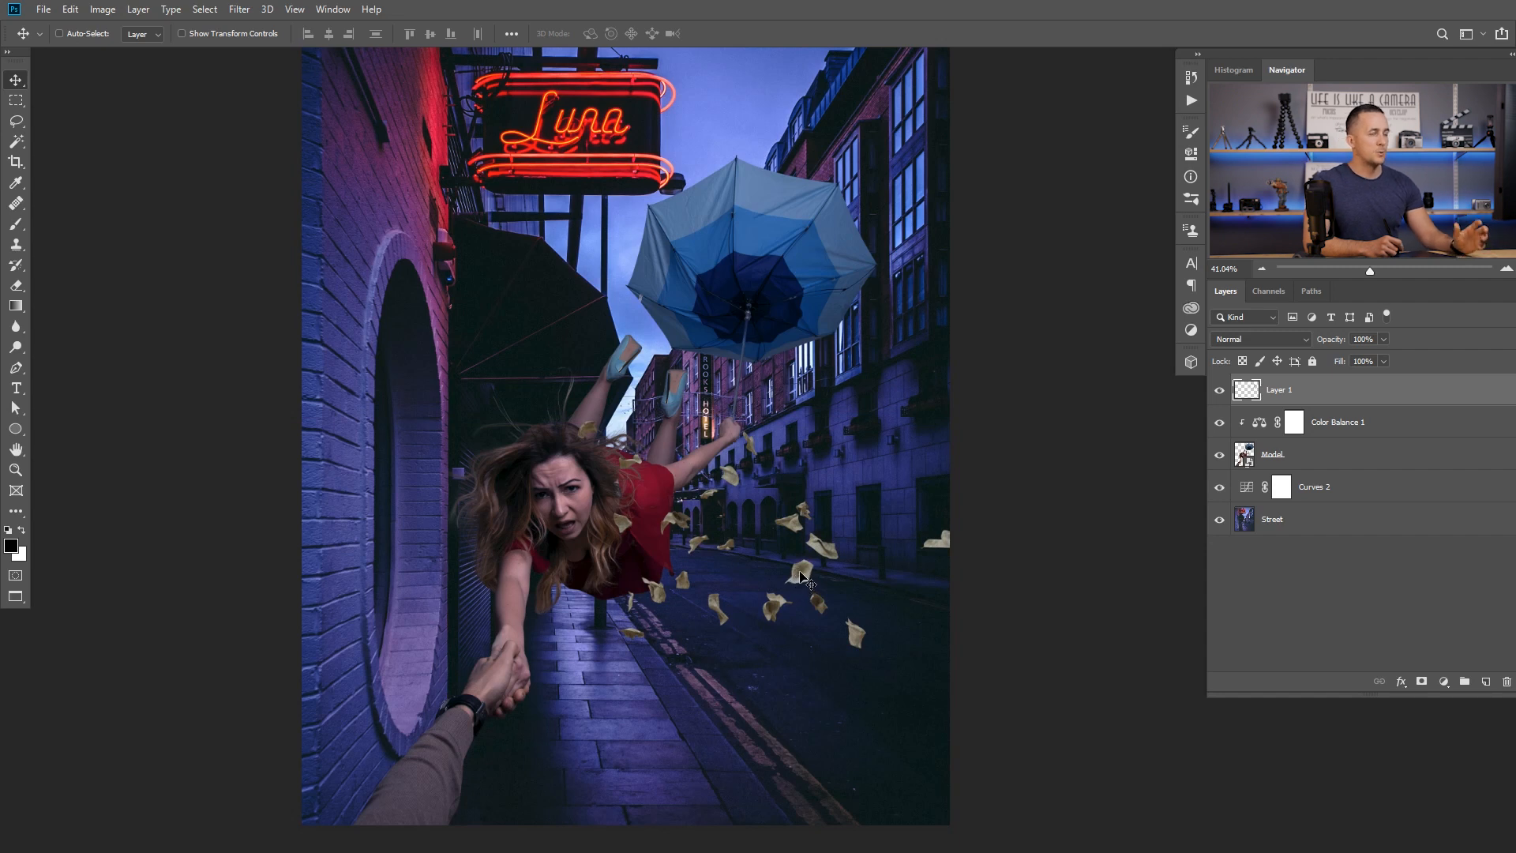
- Narrow the papers layer to about 80% of its width with Free Transform and rename it Papers 01
key("ctrl+t")
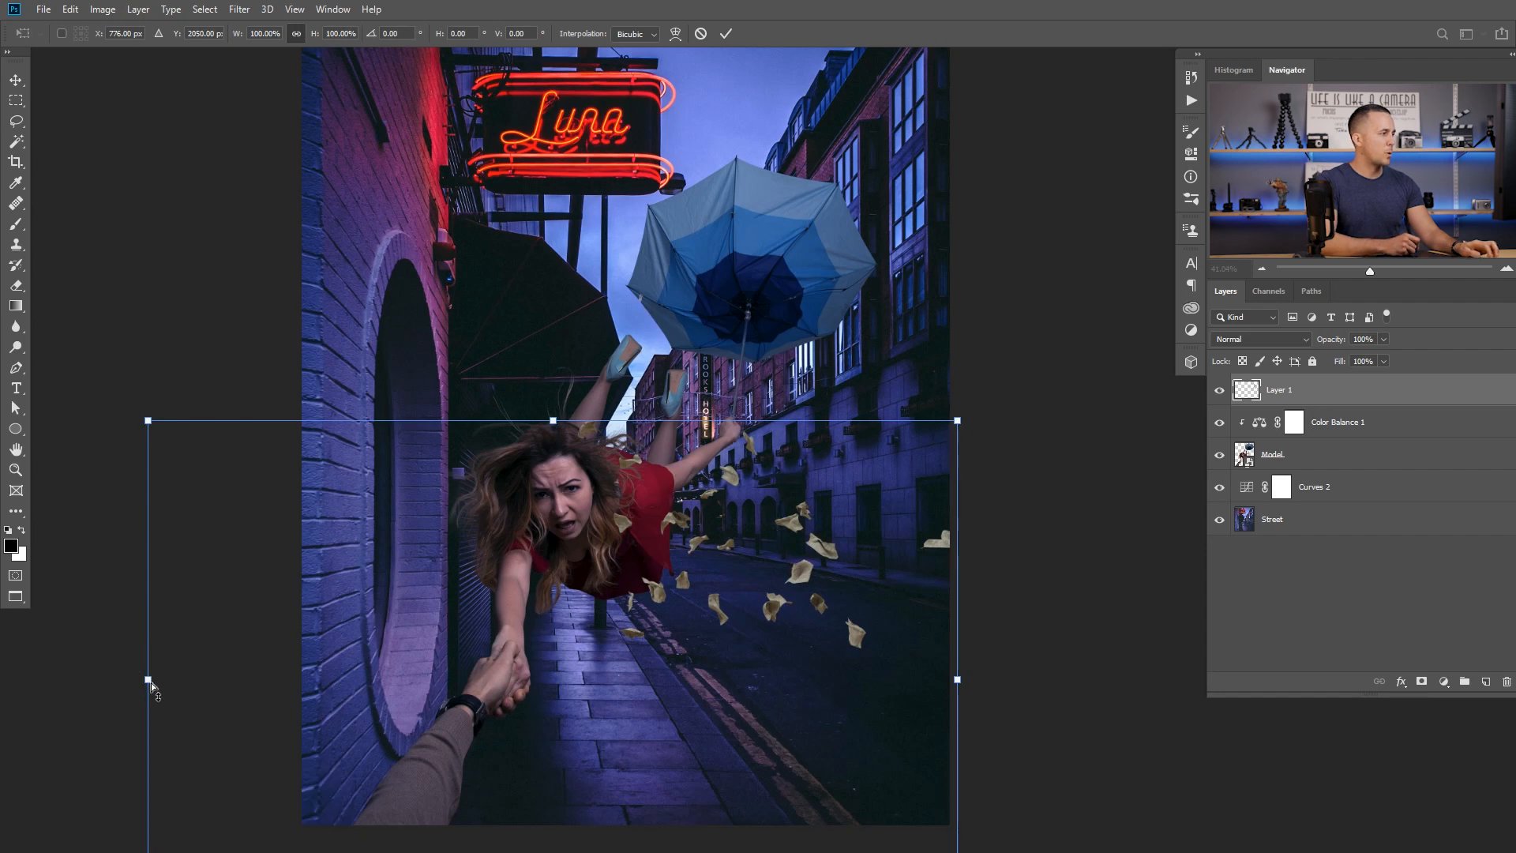
left_click_drag(149, 680, 313, 672)
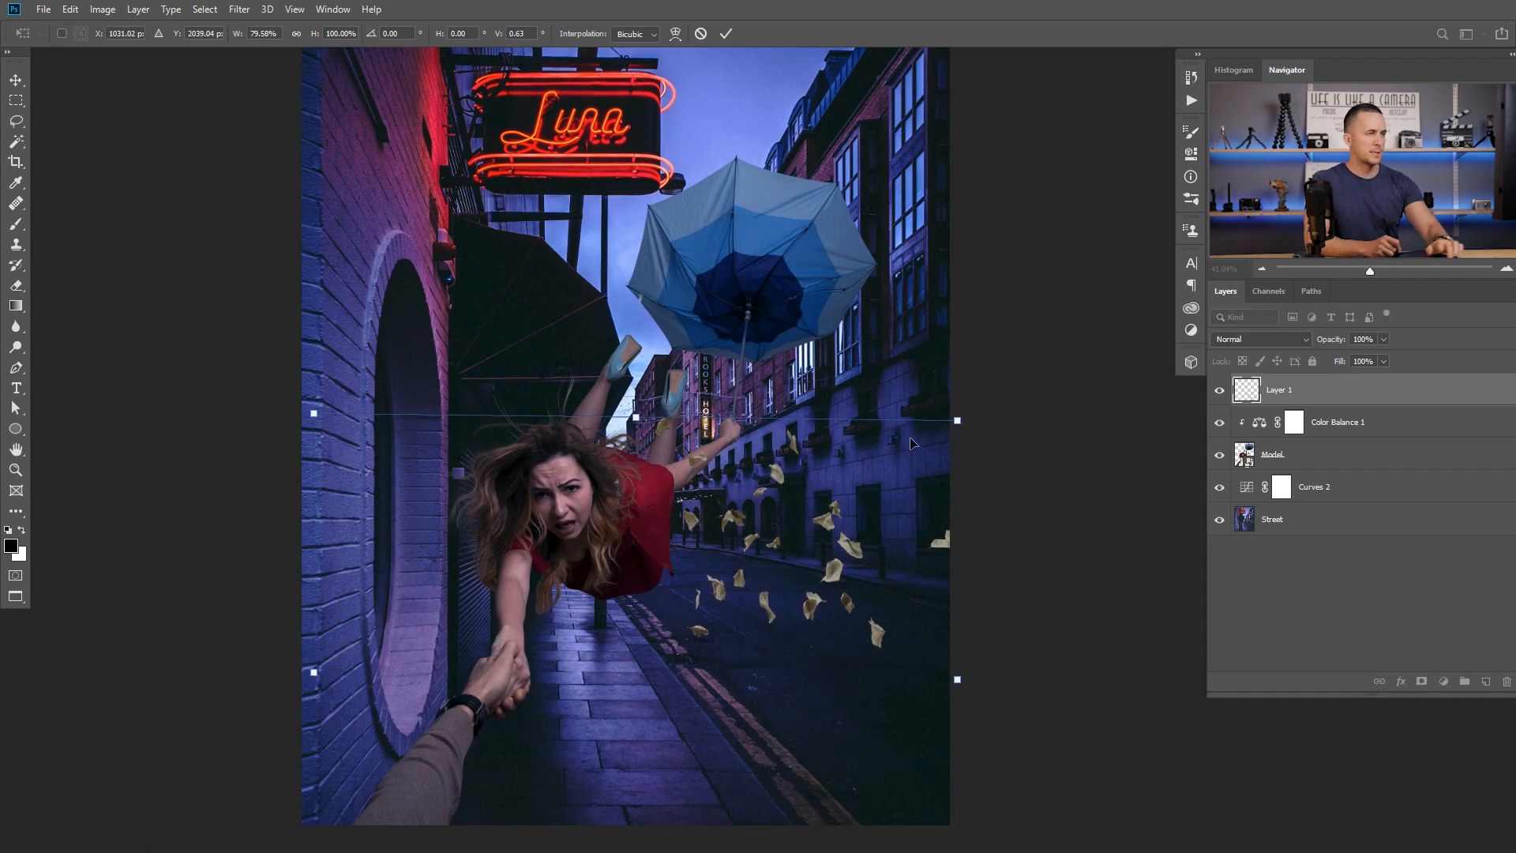
key("Return")
double_click(1278, 390)
type("Papers 01")
key("Return")
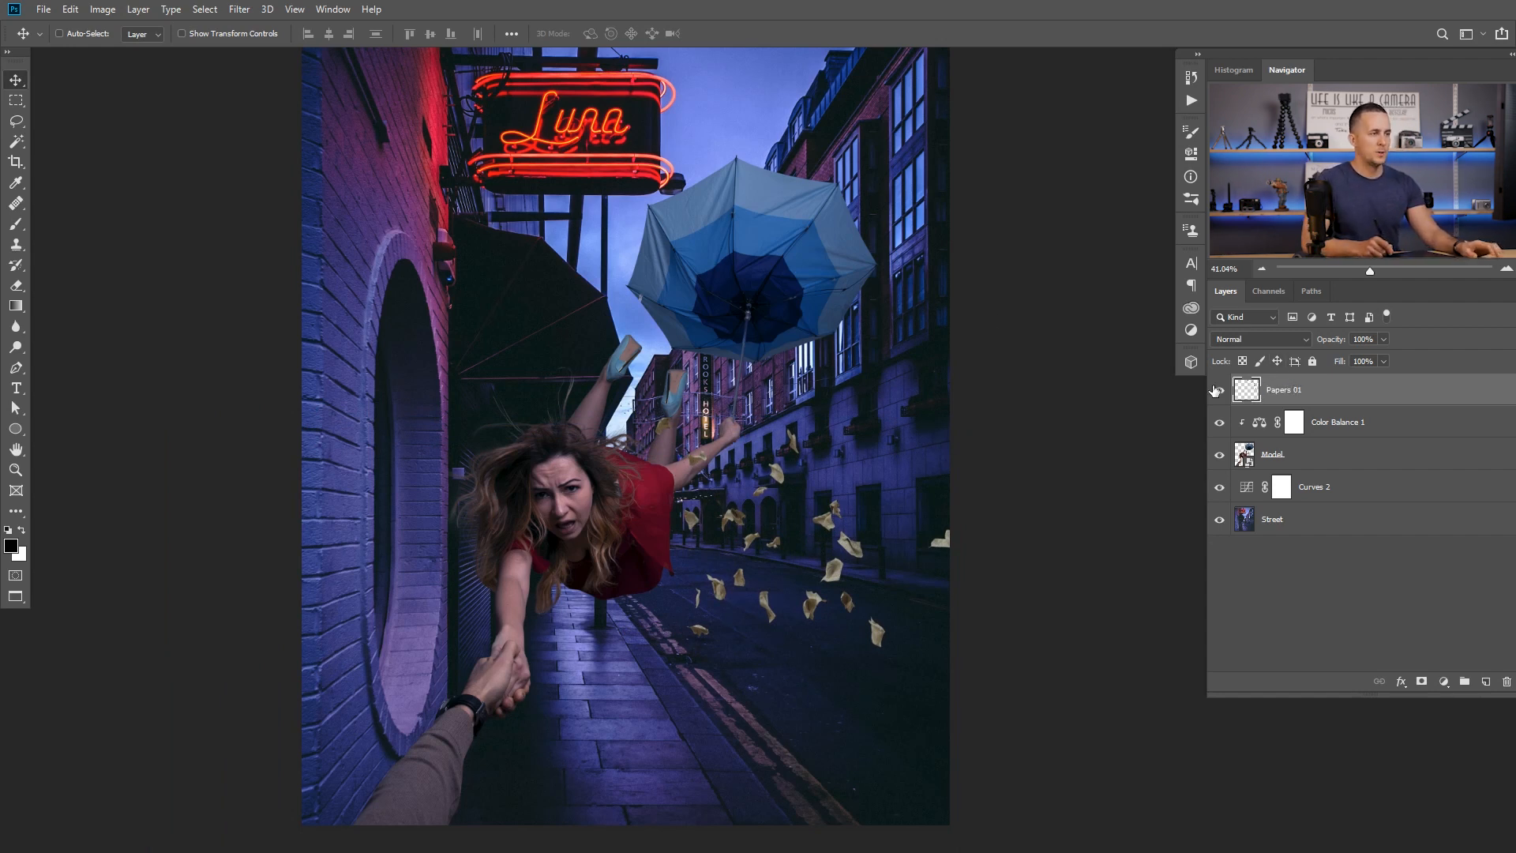
- Move Papers 01 between Curves 2 and Street, and slightly reduce its height and shift it up with Free Transform
left_click_drag(1253, 395, 1269, 492)
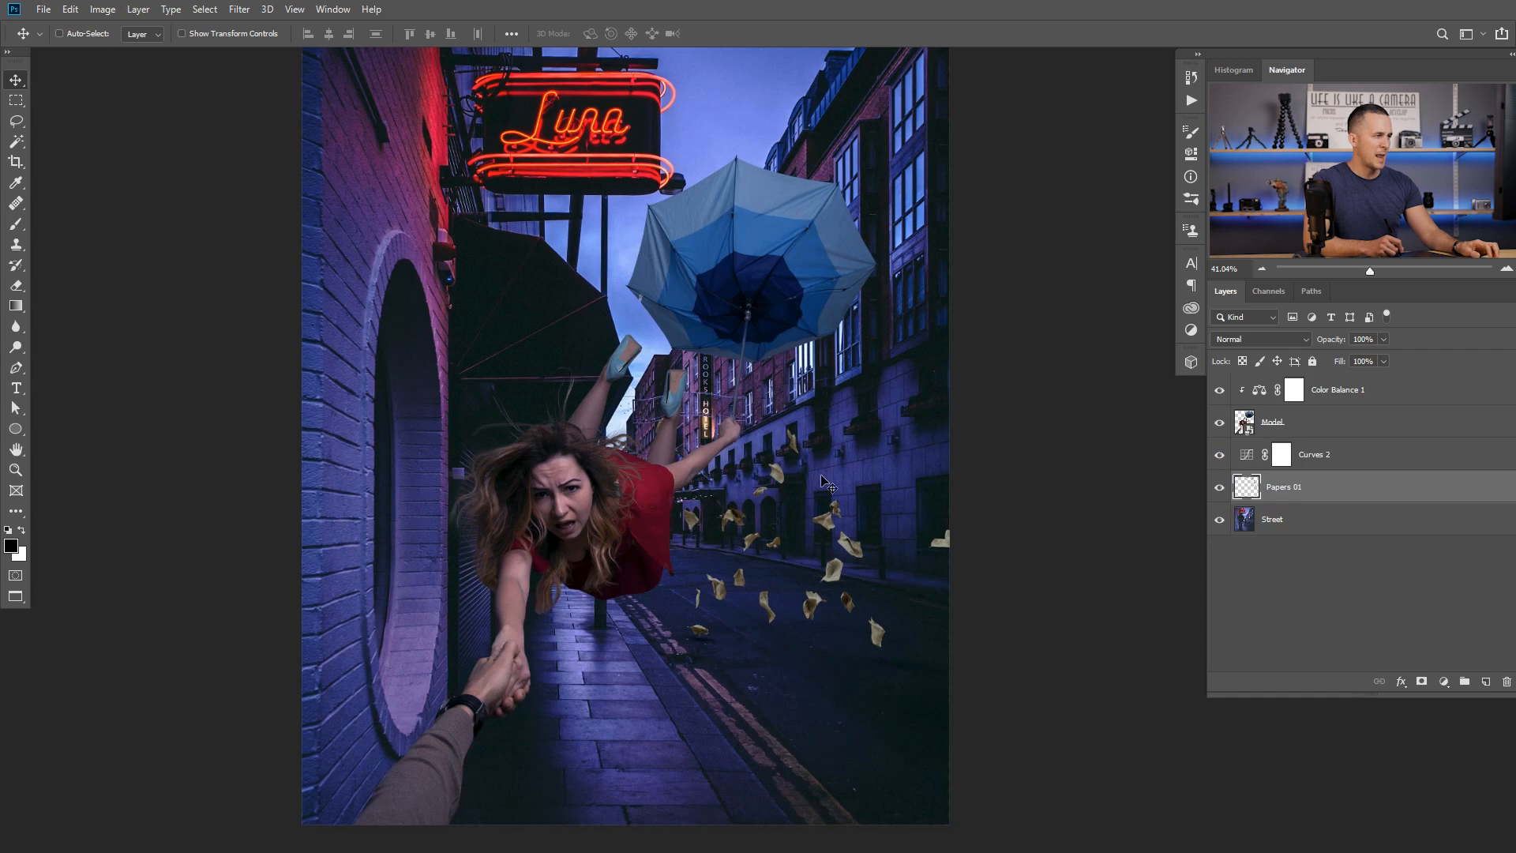
key("ctrl+t")
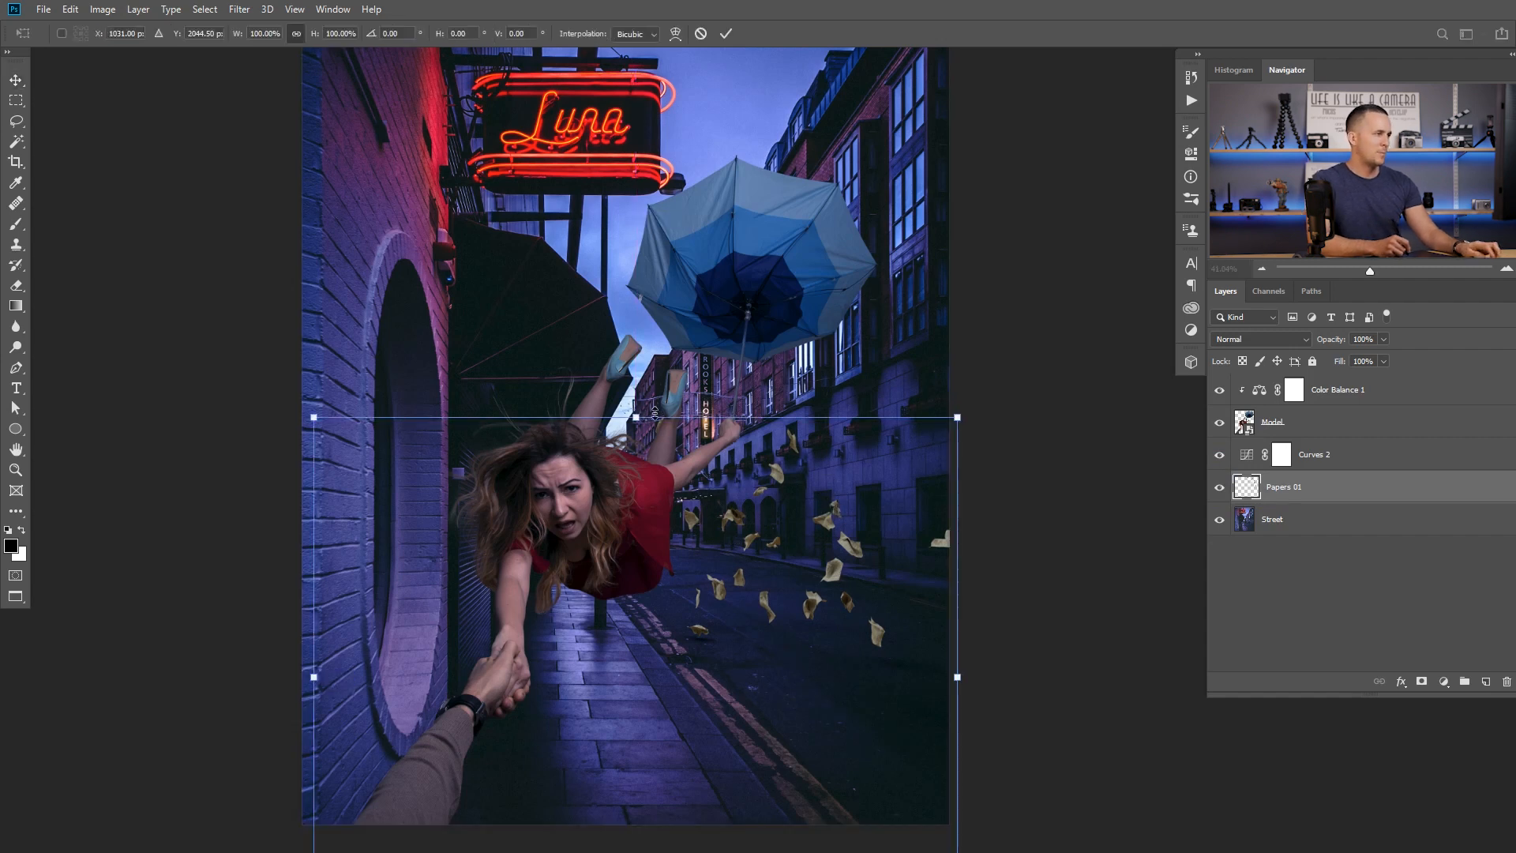
left_click_drag(635, 417, 641, 446)
left_click_drag(722, 545, 722, 537)
key("Return")
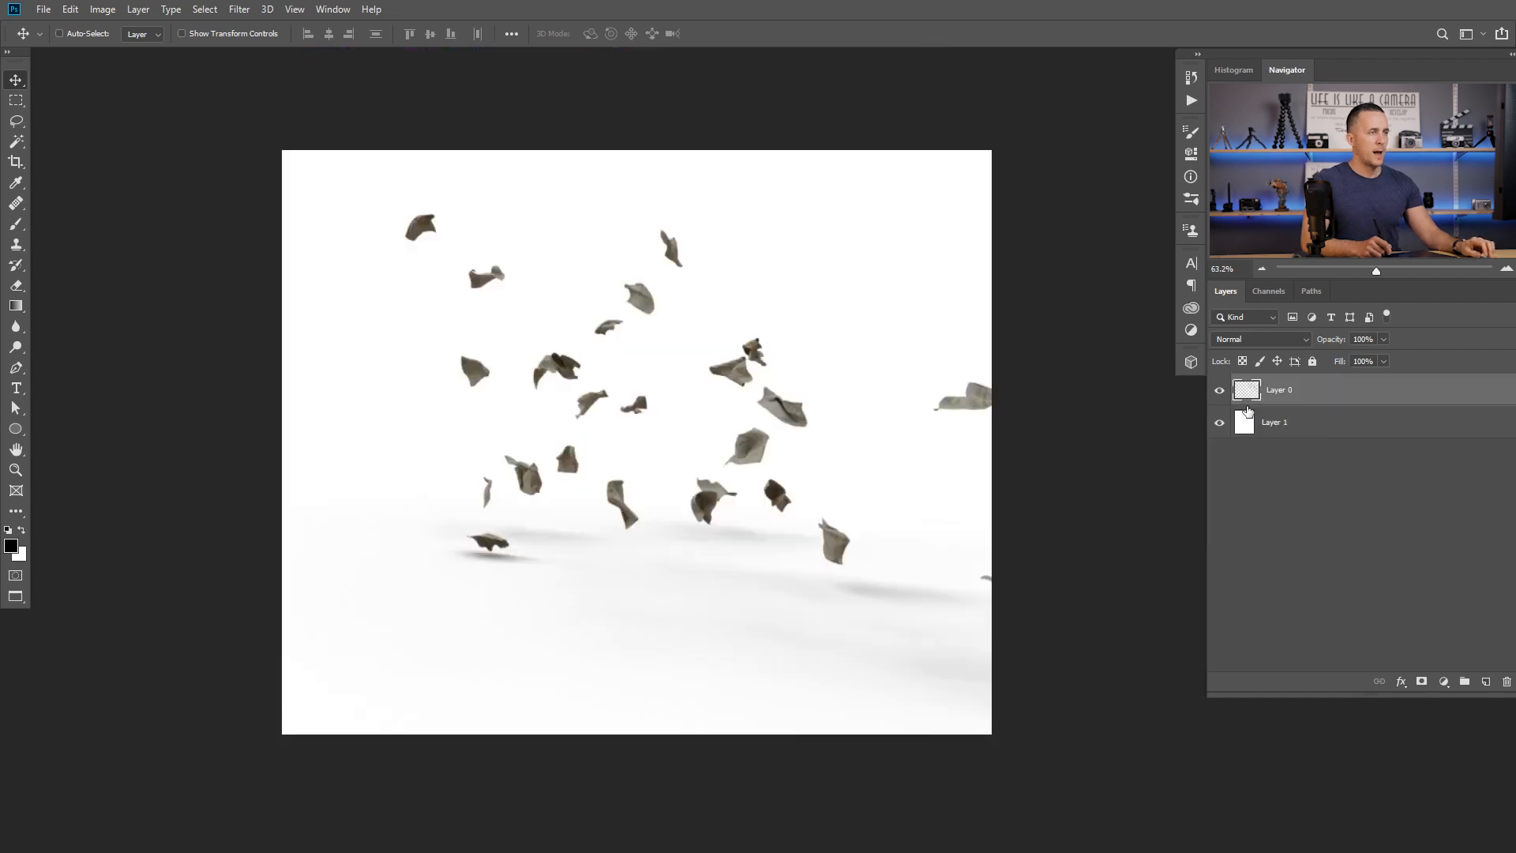
key("ctrl+shift+alt+e")
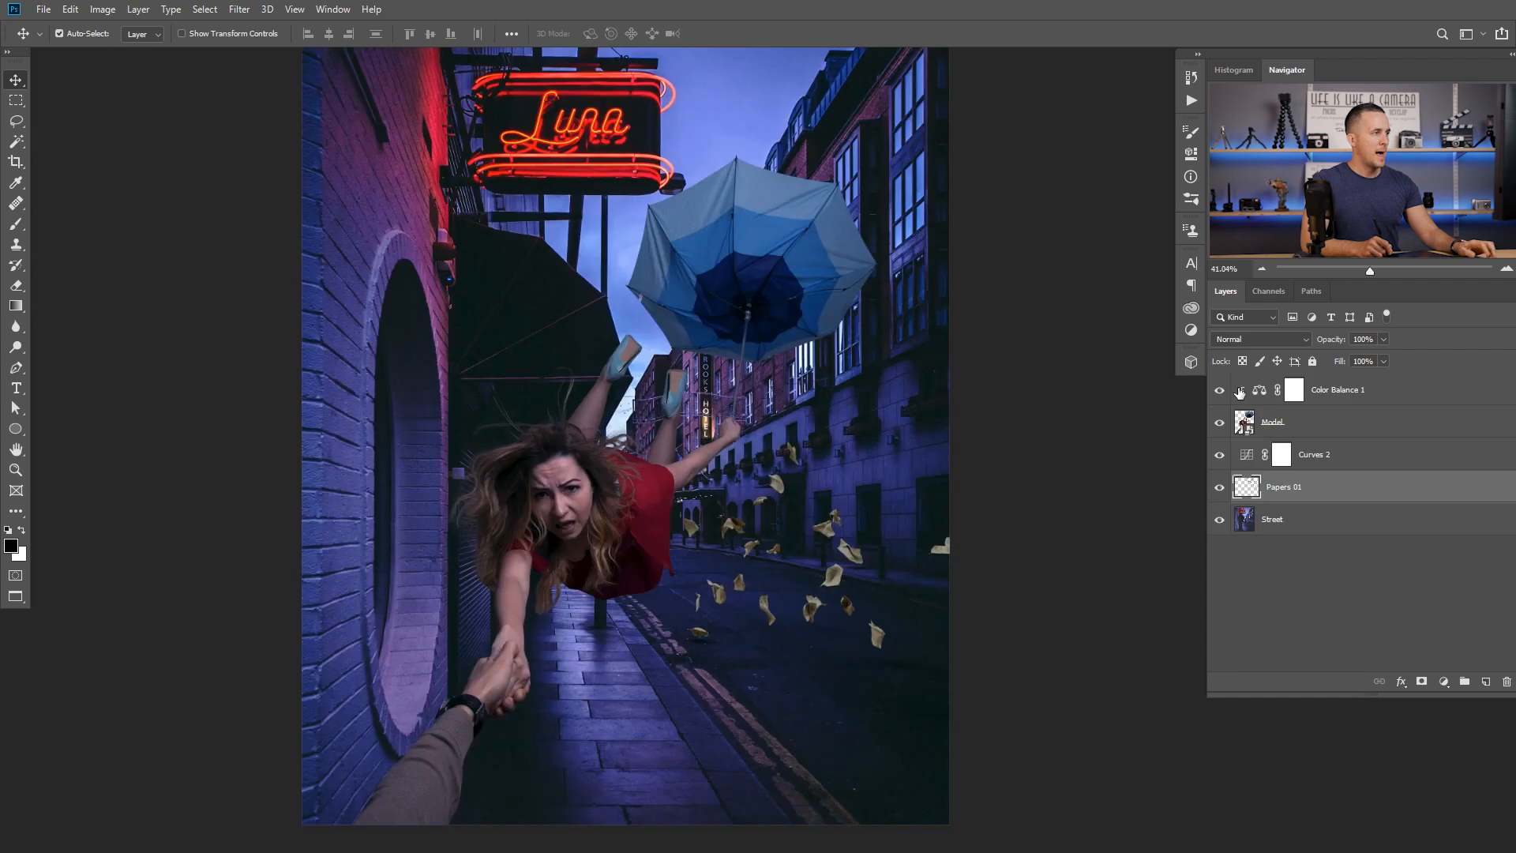
- Bring the flying papers with their white background into the composite above Papers 01, placed over the road beside the woman
left_click_drag(1239, 392, 679, 410)
left_click_drag(774, 544, 854, 627)
left_click_drag(665, 650, 692, 663)
left_click_drag(691, 664, 722, 620)
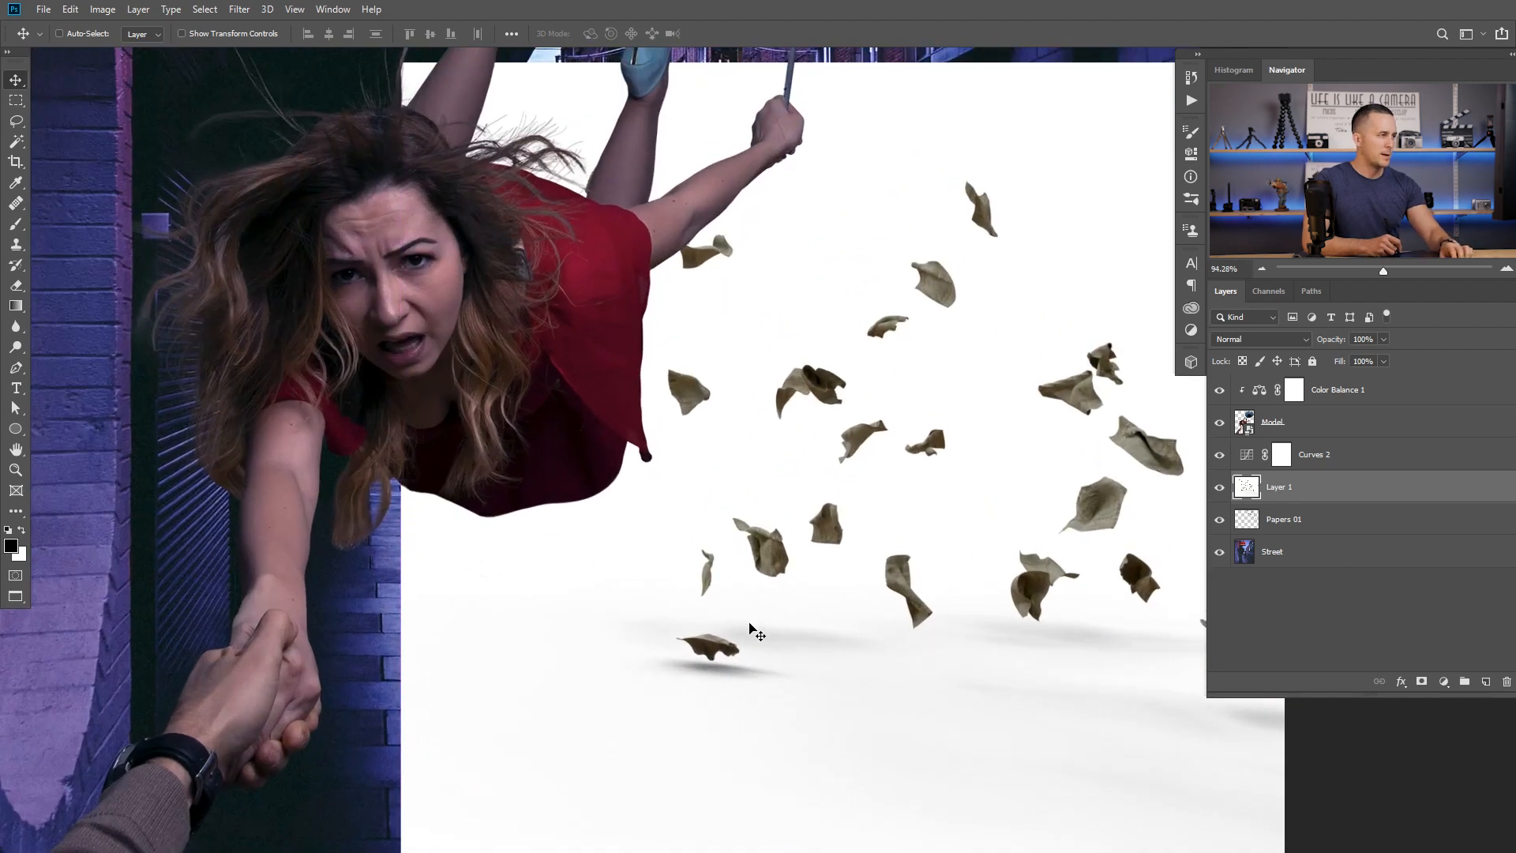
- Quick-select the lowest paper on the white-background layer, copy it to a new layer, and hide Layer 1
key("w")
scroll(715, 641, "up", 2)
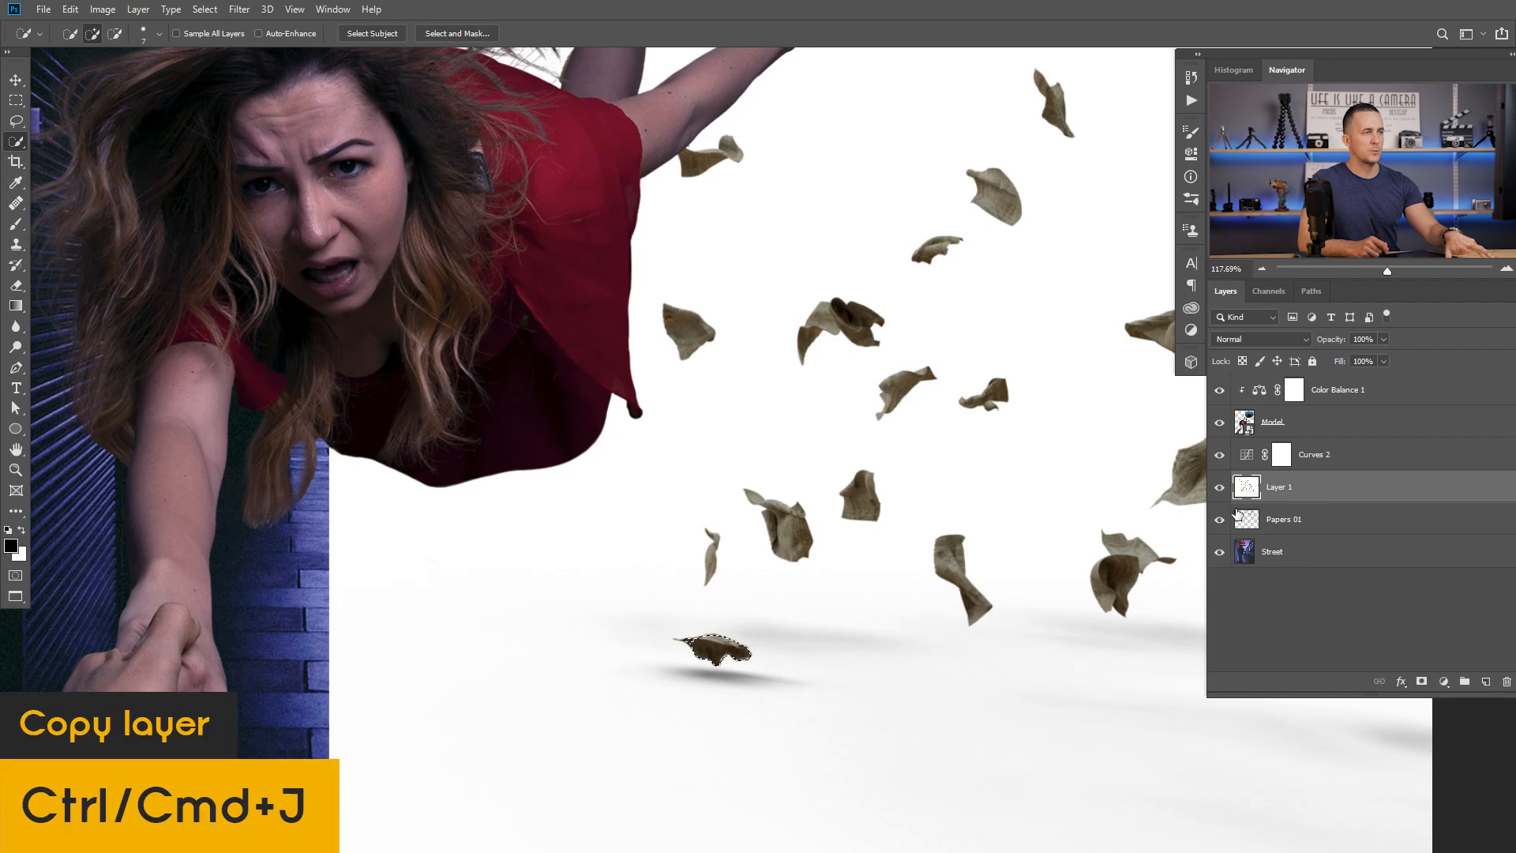
key("ctrl+j")
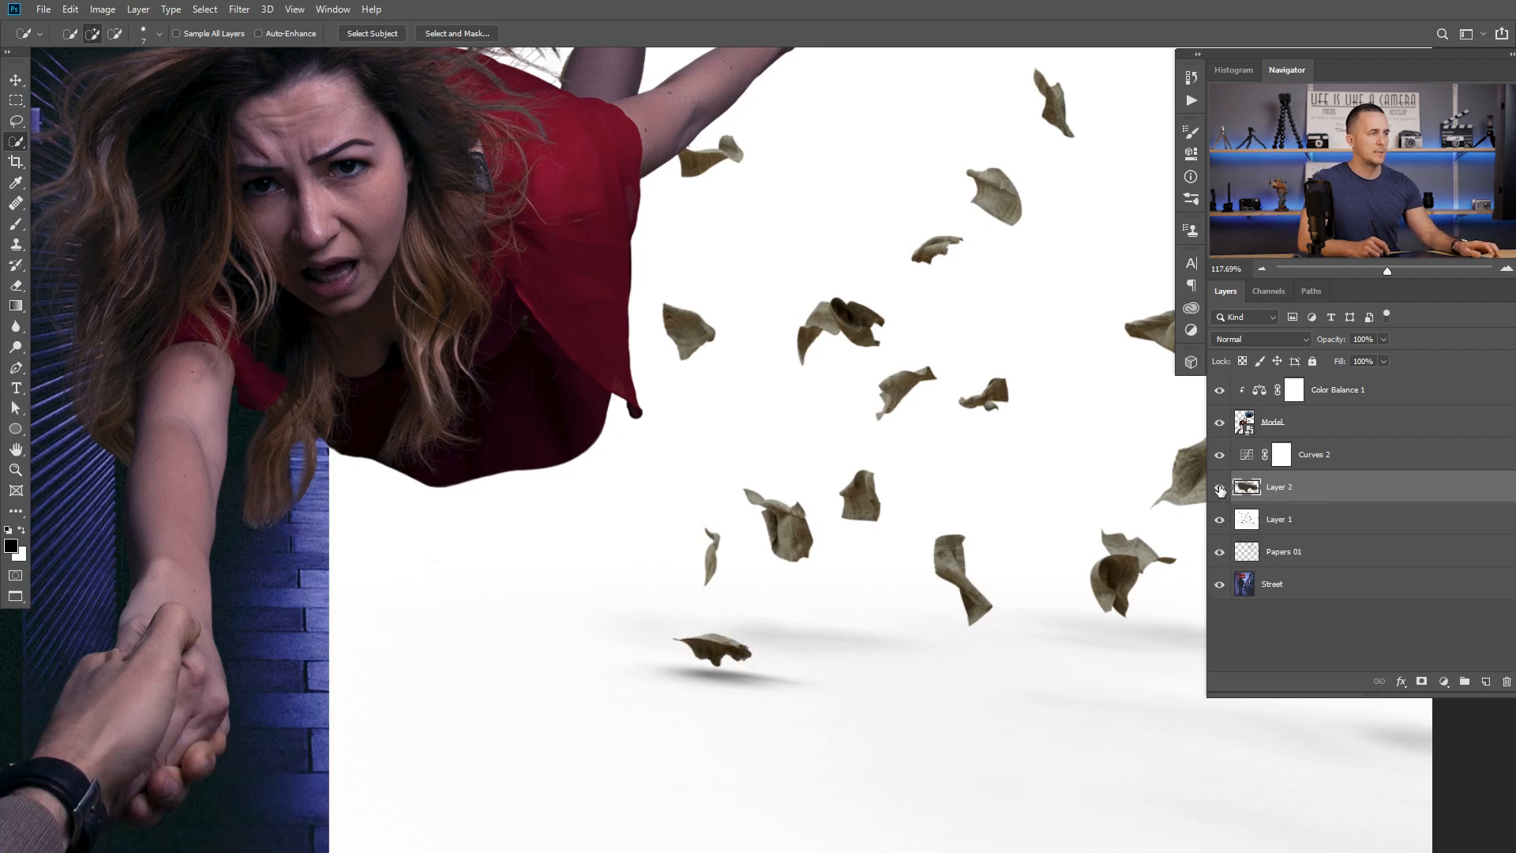
left_click(1220, 521)
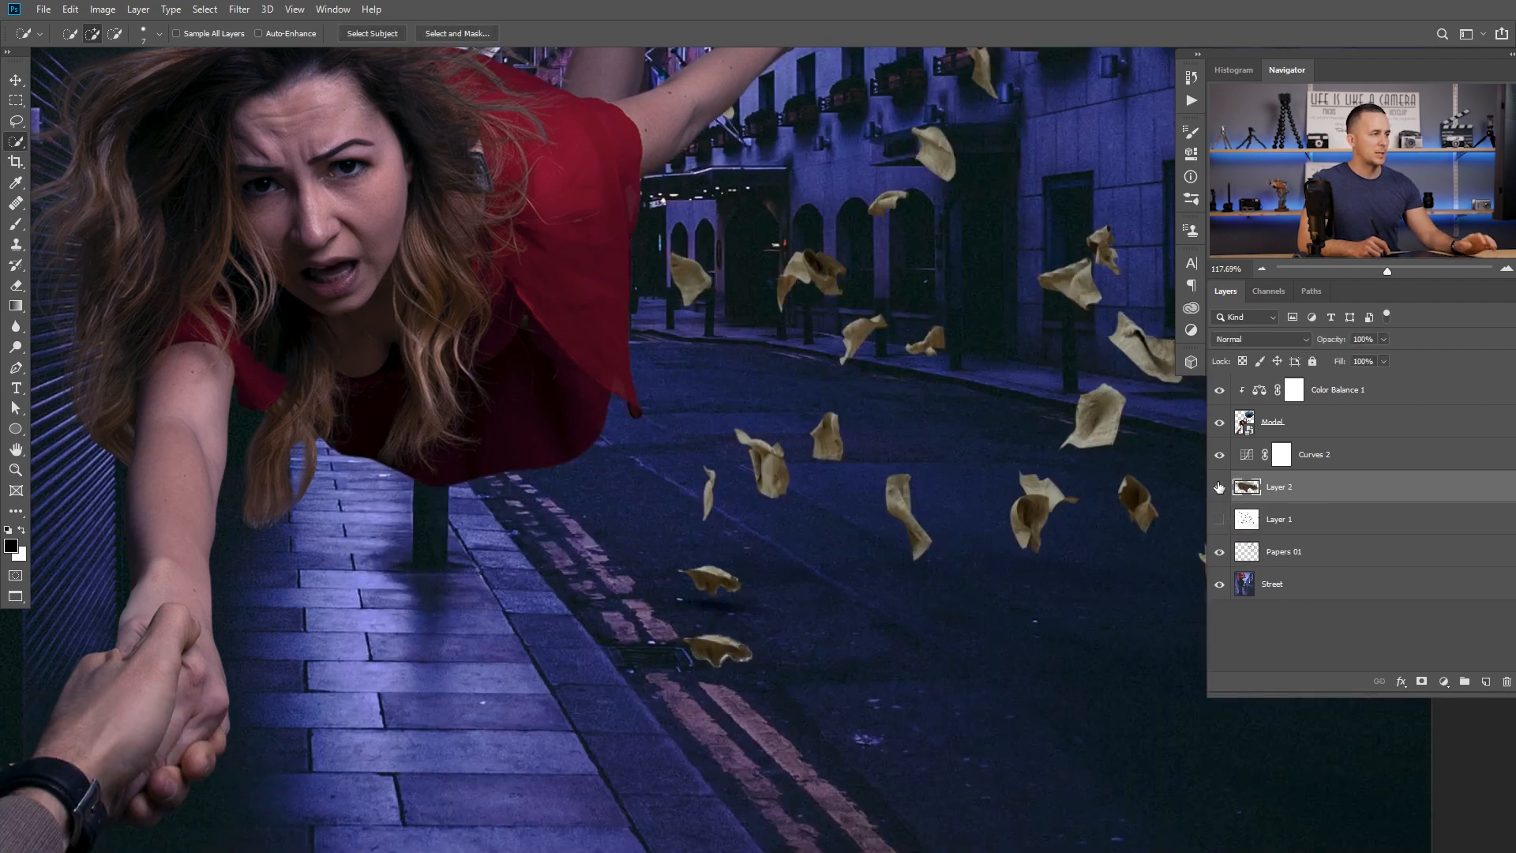
- Try moving the extracted paper aside, undo the move, and make Layer 1 visible and active again
key("v")
left_click_drag(755, 638, 830, 621)
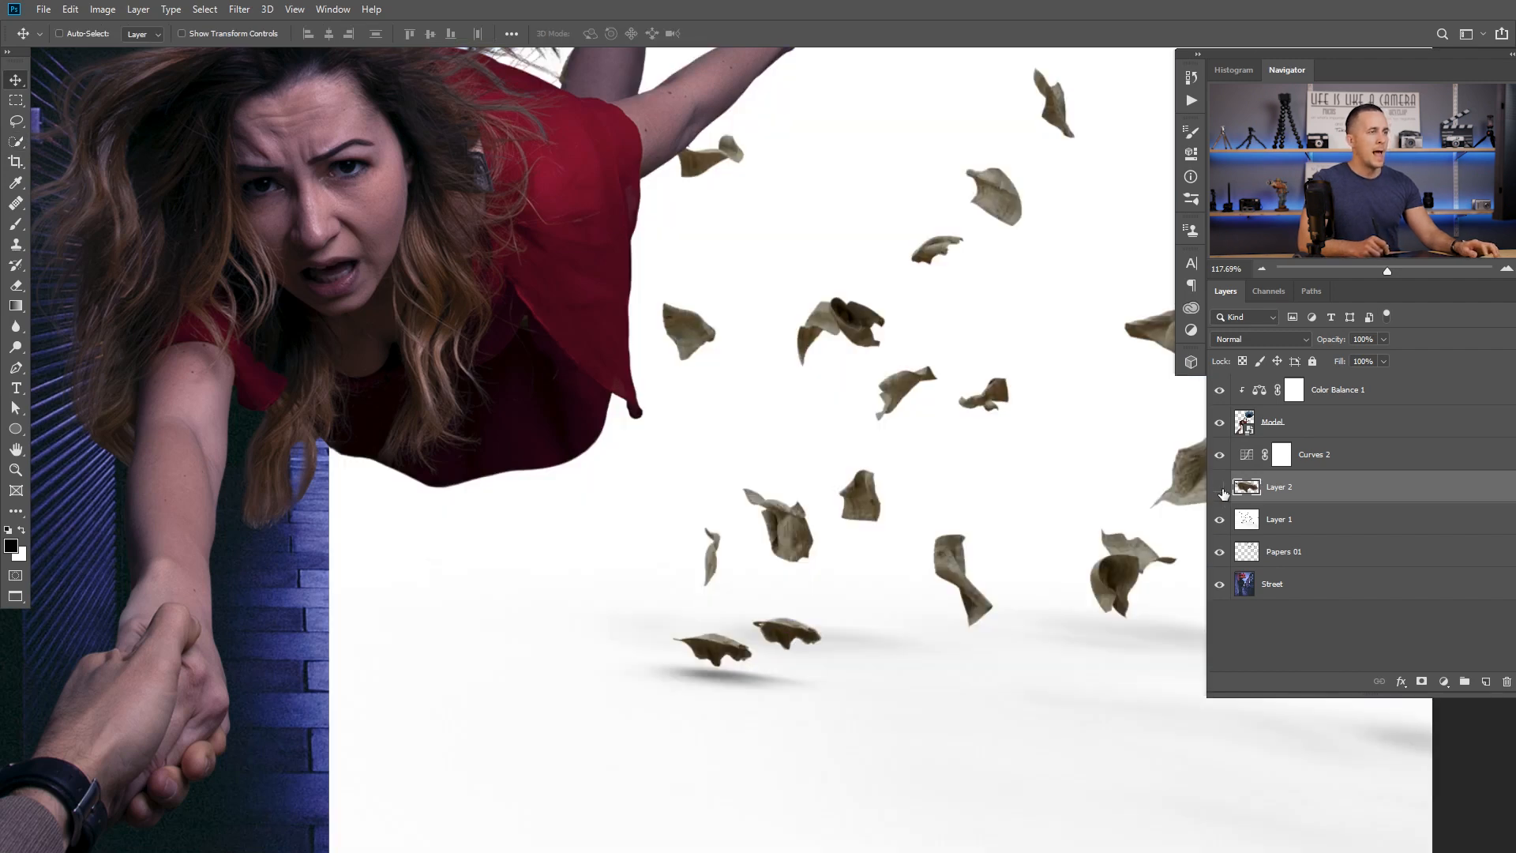
left_click_drag(1220, 487, 1219, 519)
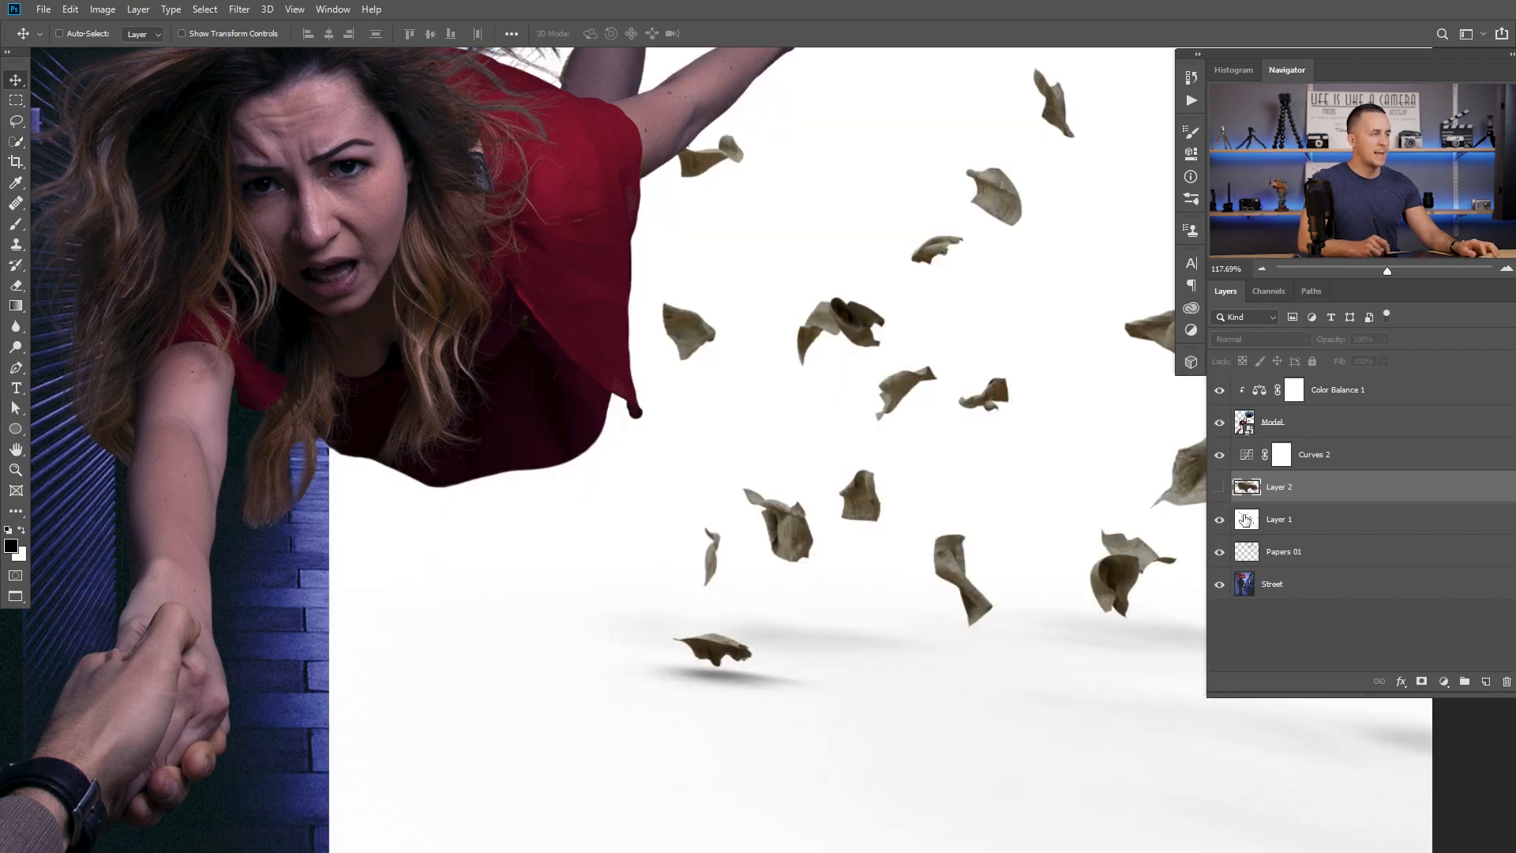
key("ctrl+z")
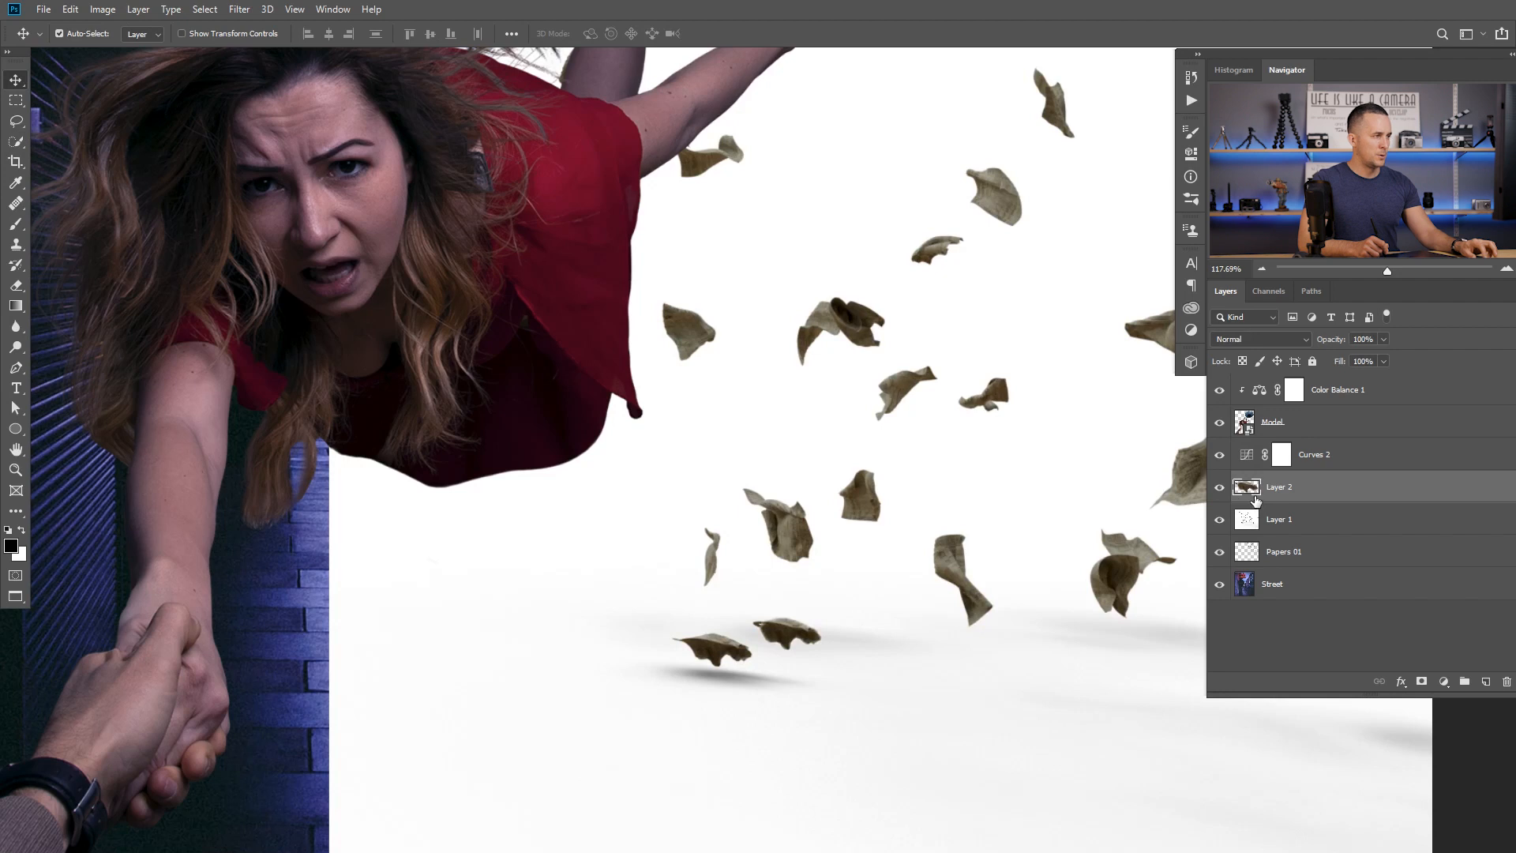
key("ctrl+z")
key("ctrl+z")
left_click(1220, 520)
left_click(1247, 520)
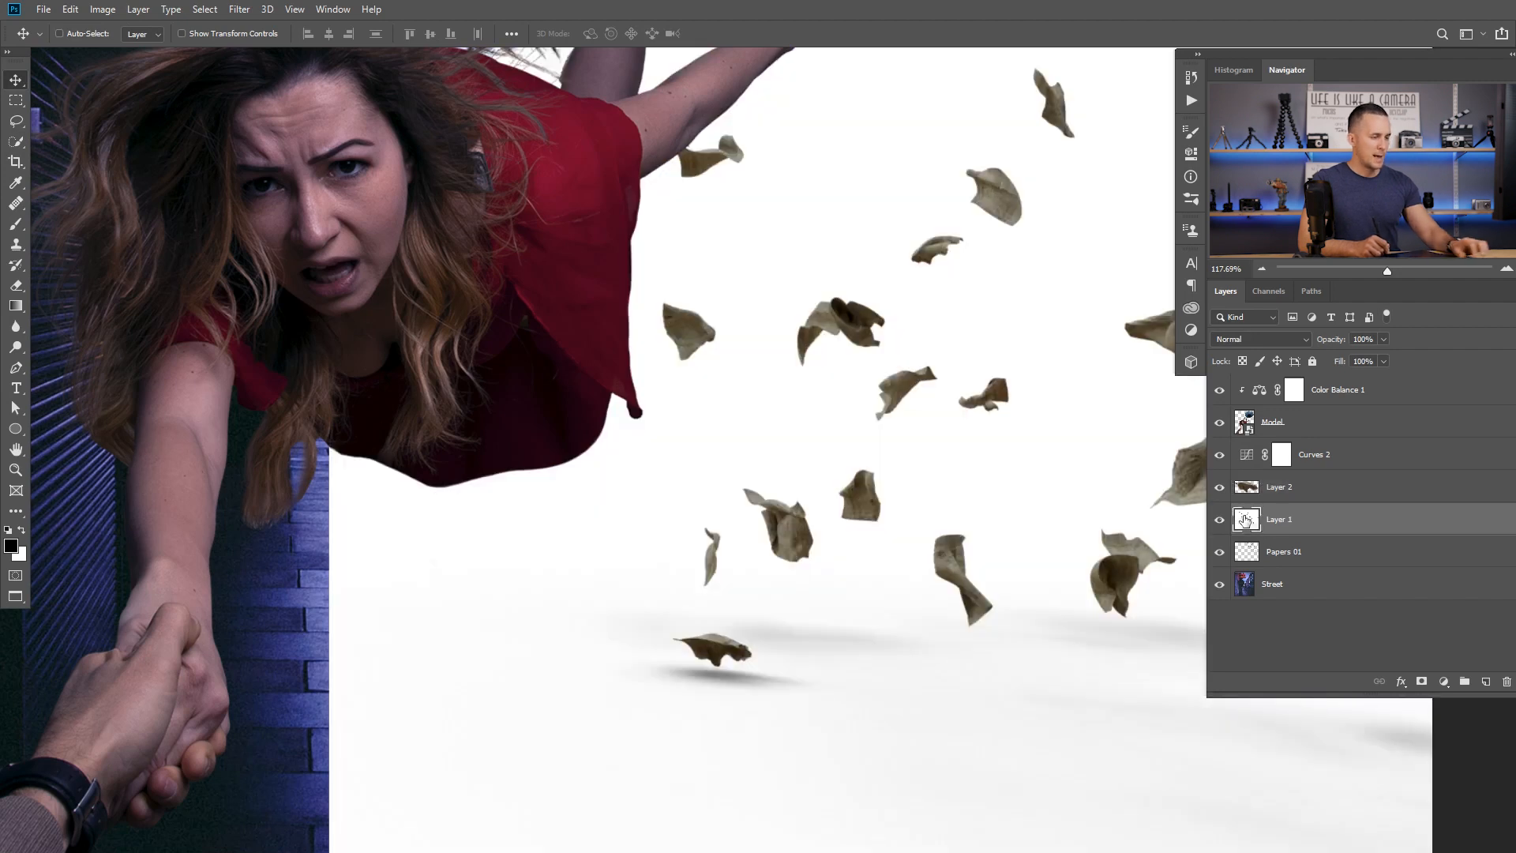
- Lasso the shadow beneath the lowest paper on Layer 1, copy it to its own layer, and hide Layer 1
key("l")
mouse_move(644, 662)
left_mouse_down()
mouse_move(708, 705)
mouse_move(796, 709)
left_mouse_up()
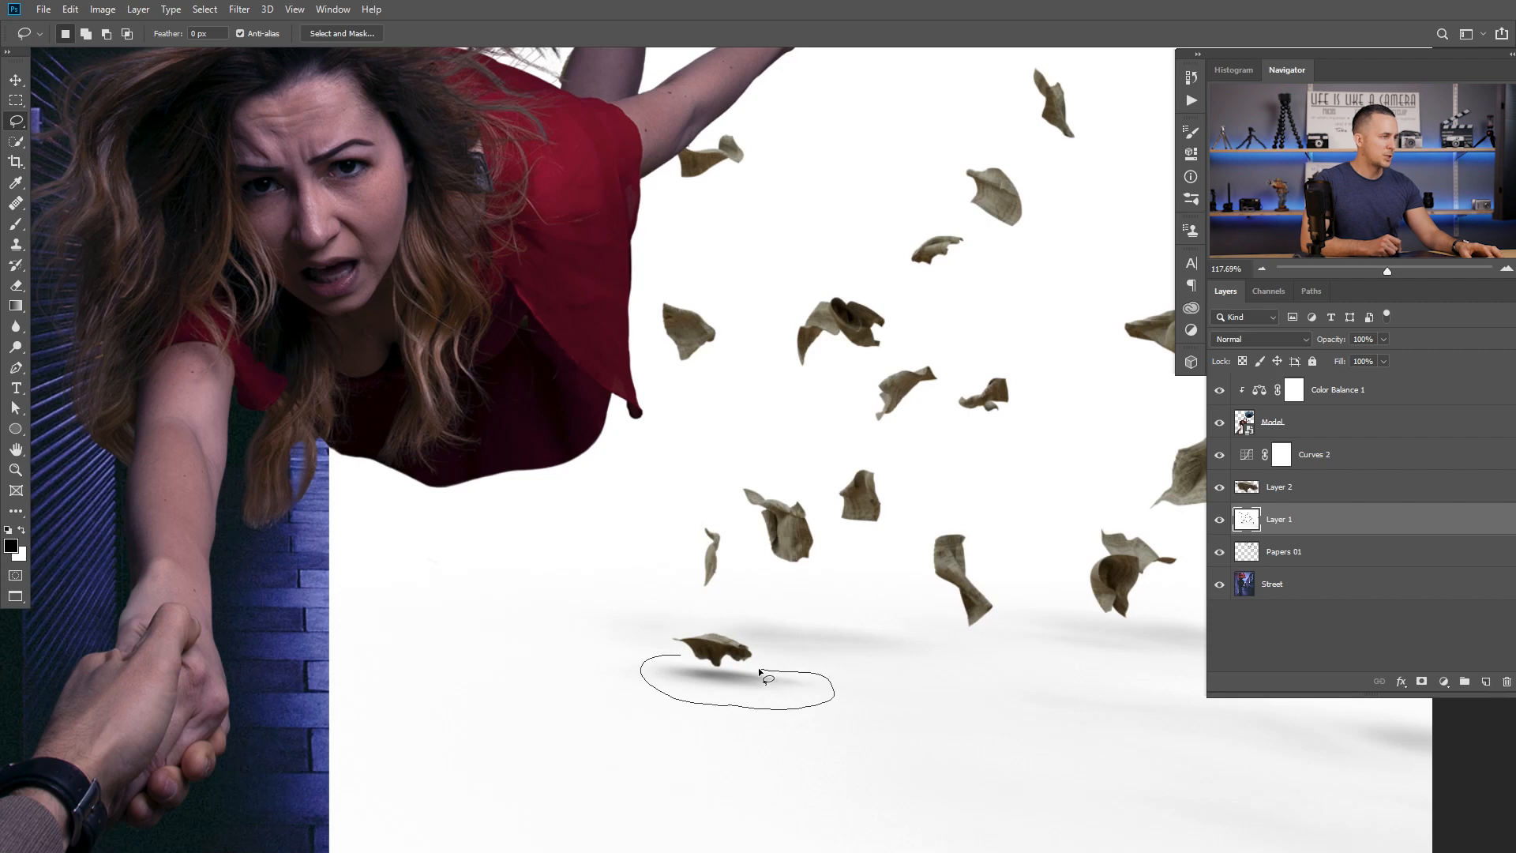
left_click_drag(688, 661, 687, 664)
key("ctrl+j")
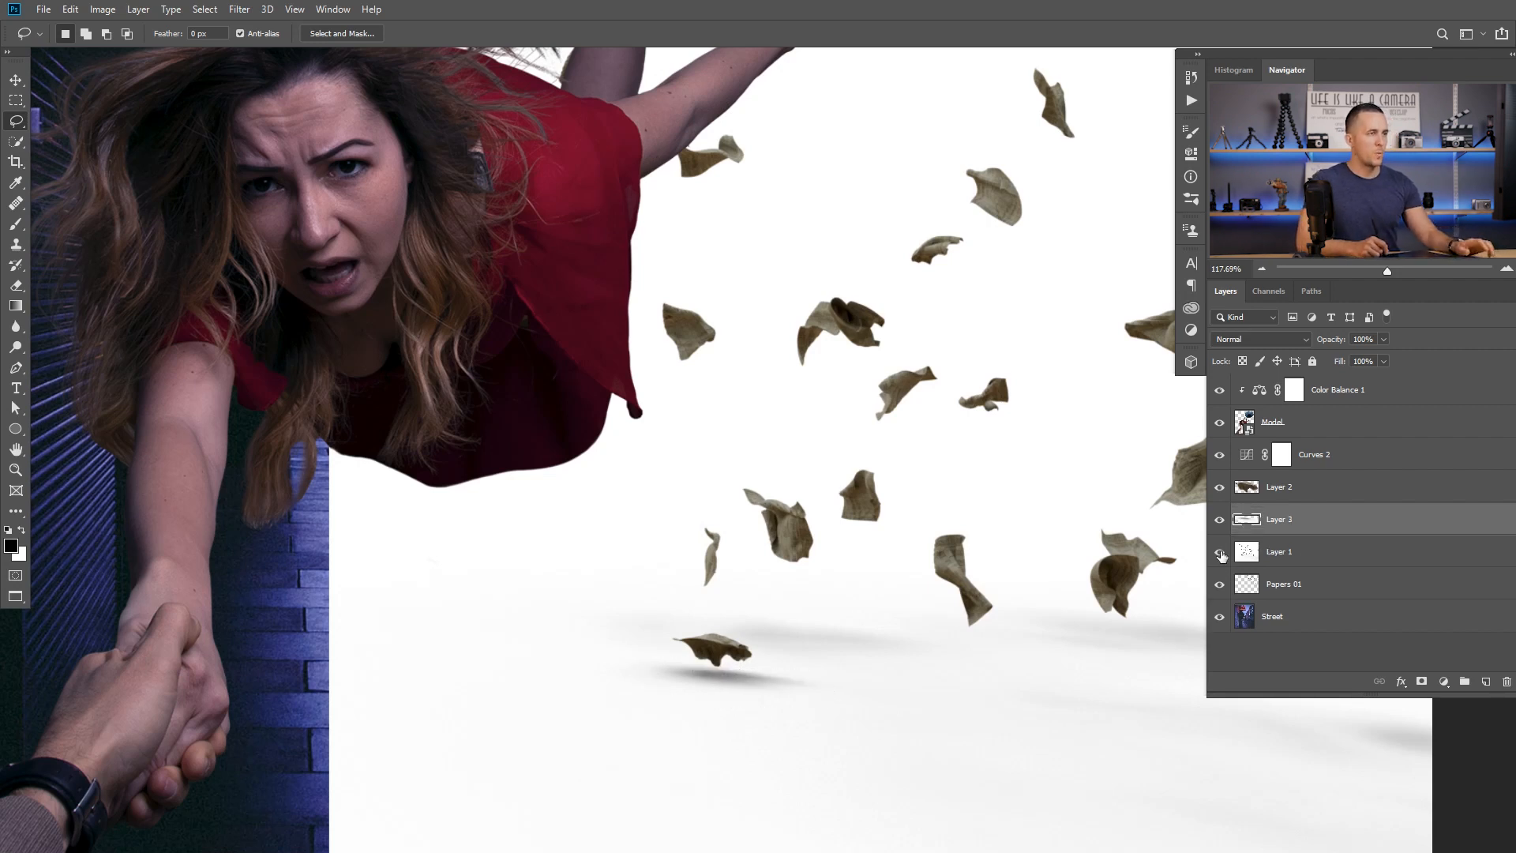
left_click(1220, 553)
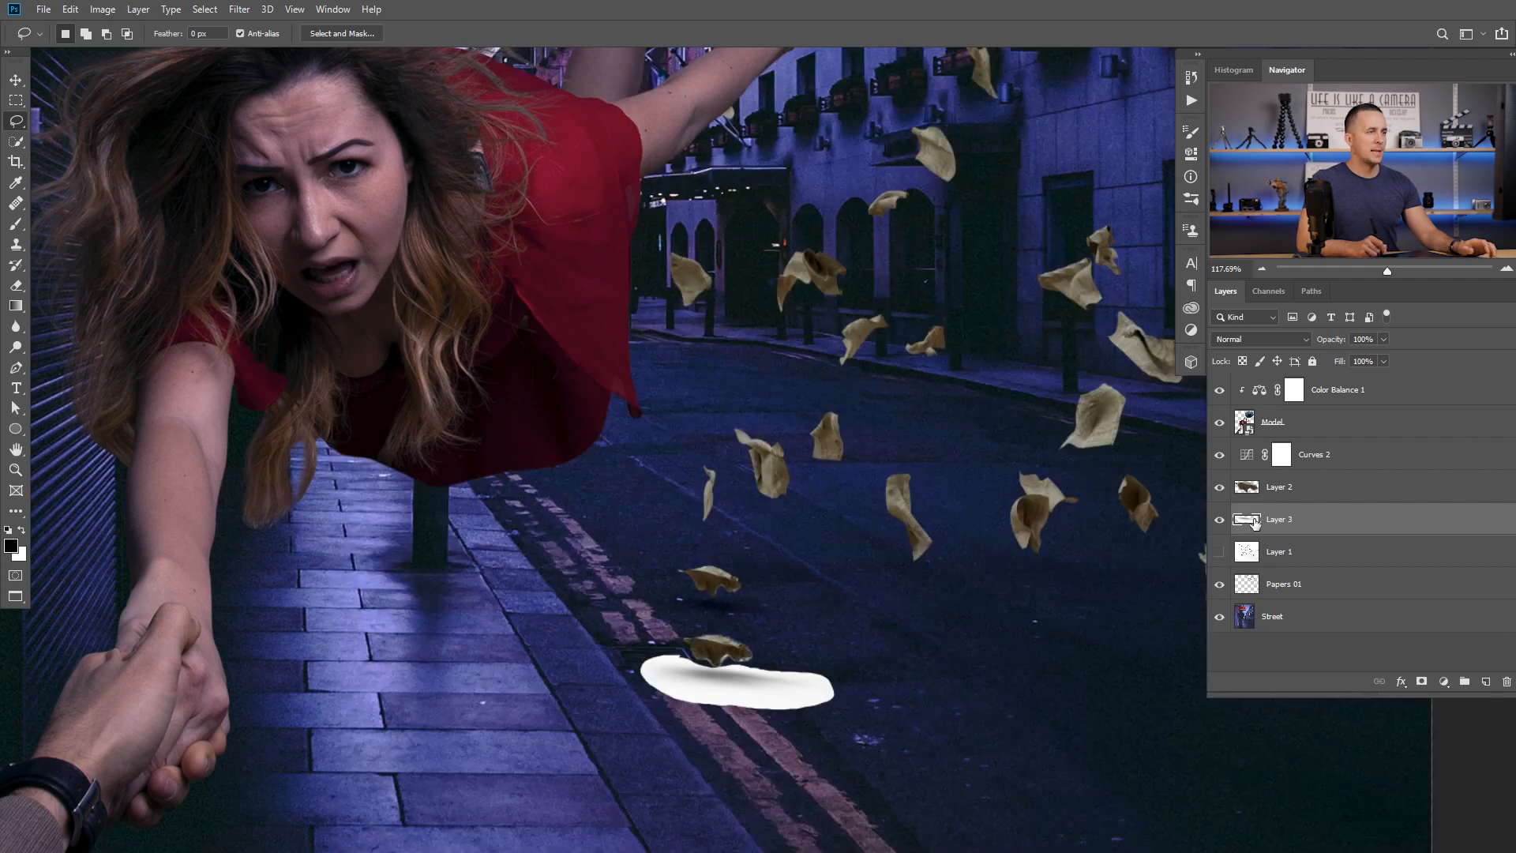
- Set the extracted shadow layer's blend mode to Multiply, and move it together with the extracted paper layer
left_click(1273, 340)
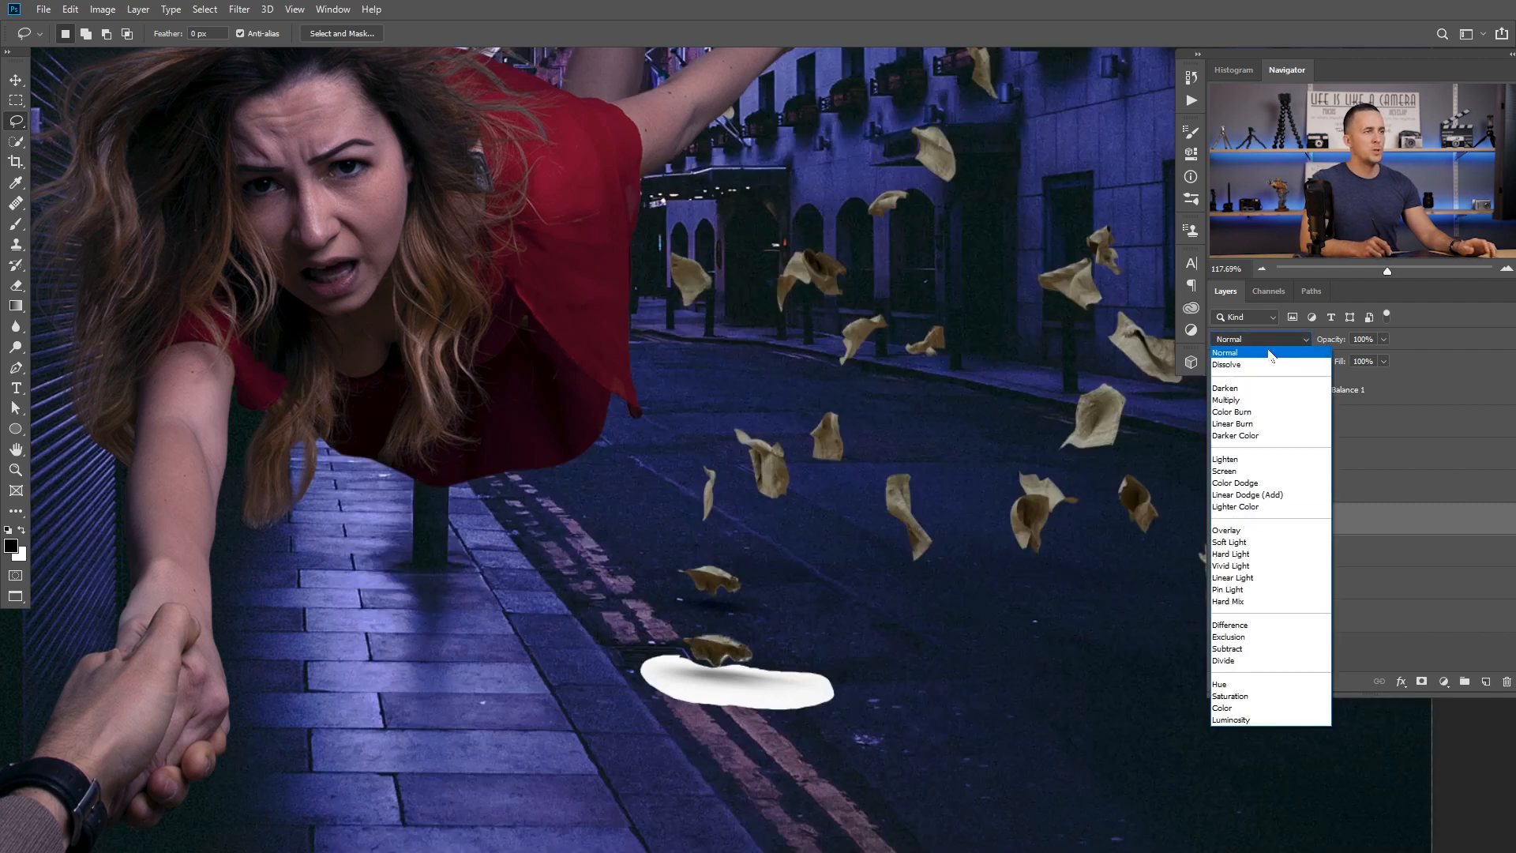
left_click(1241, 404)
left_click(1258, 496, "shift")
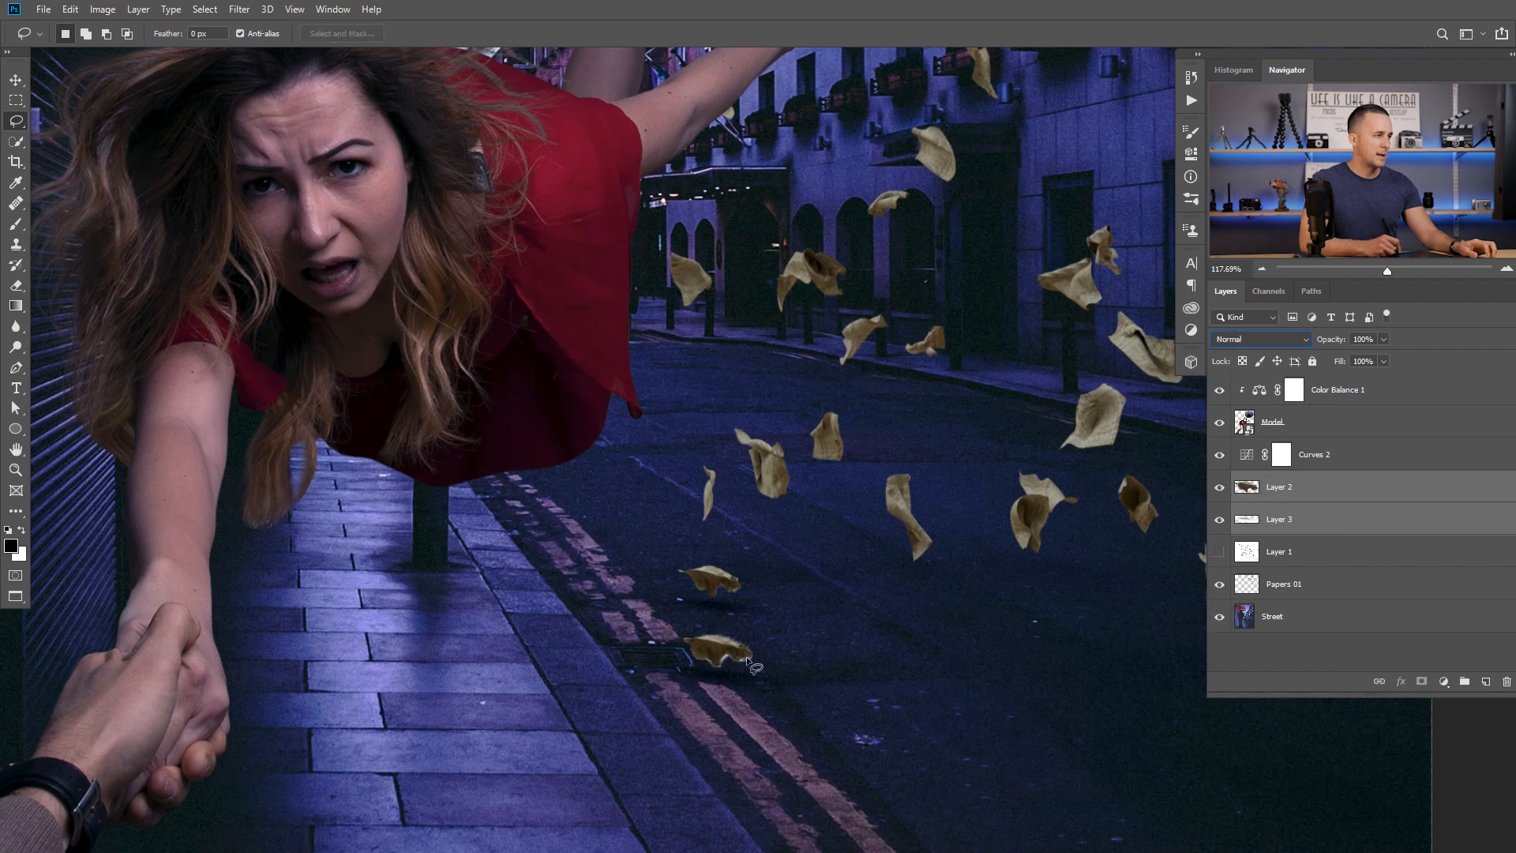
key("v")
left_click_drag(752, 649, 692, 679)
- Delete the extracted paper and shadow layers along with the hidden white-background Layer 1
key("Delete")
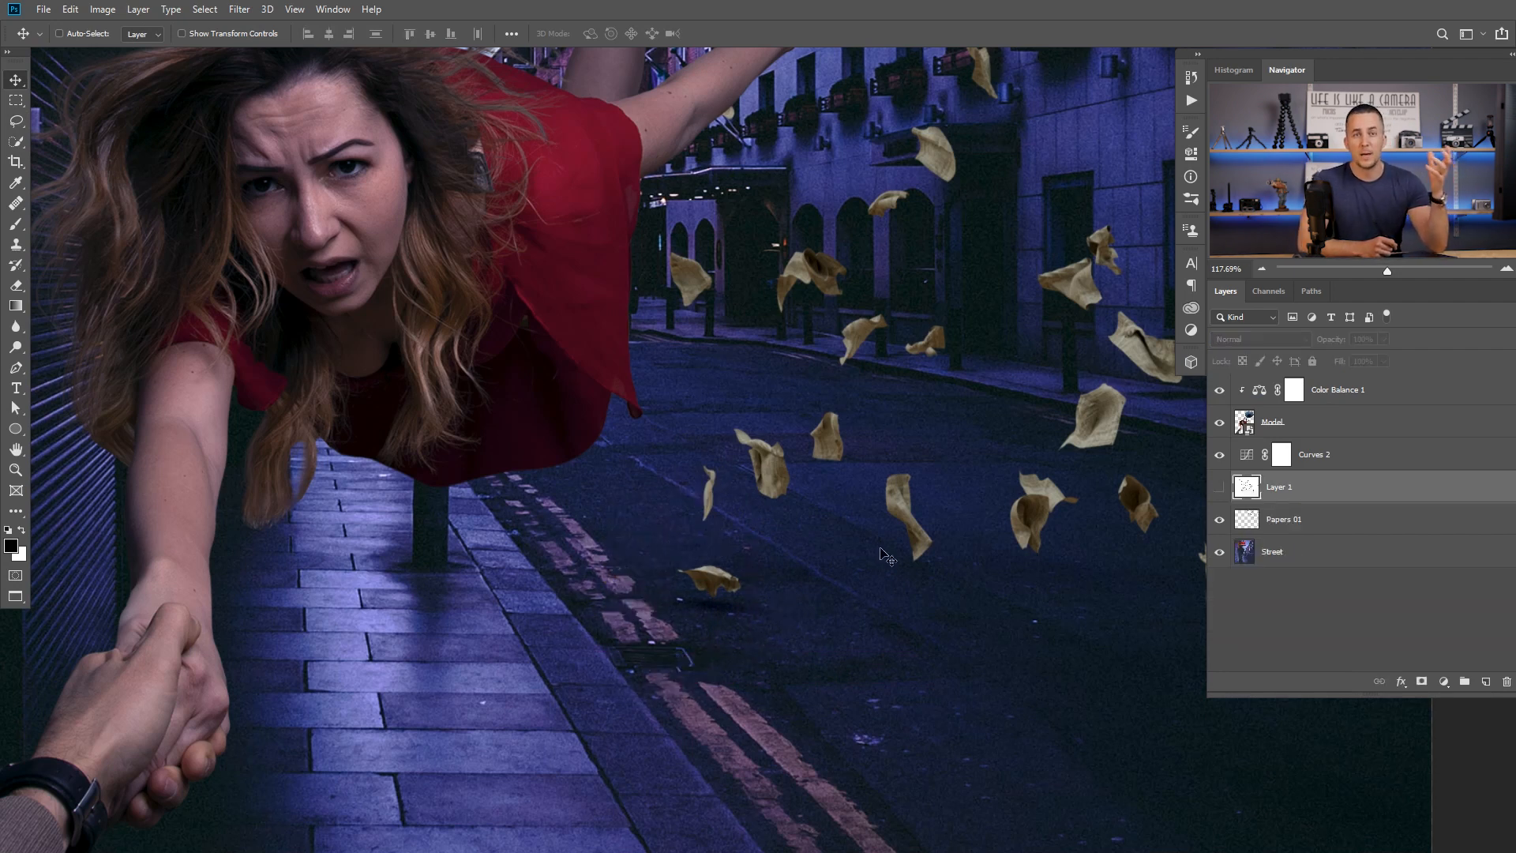
left_click_drag(936, 455, 846, 494)
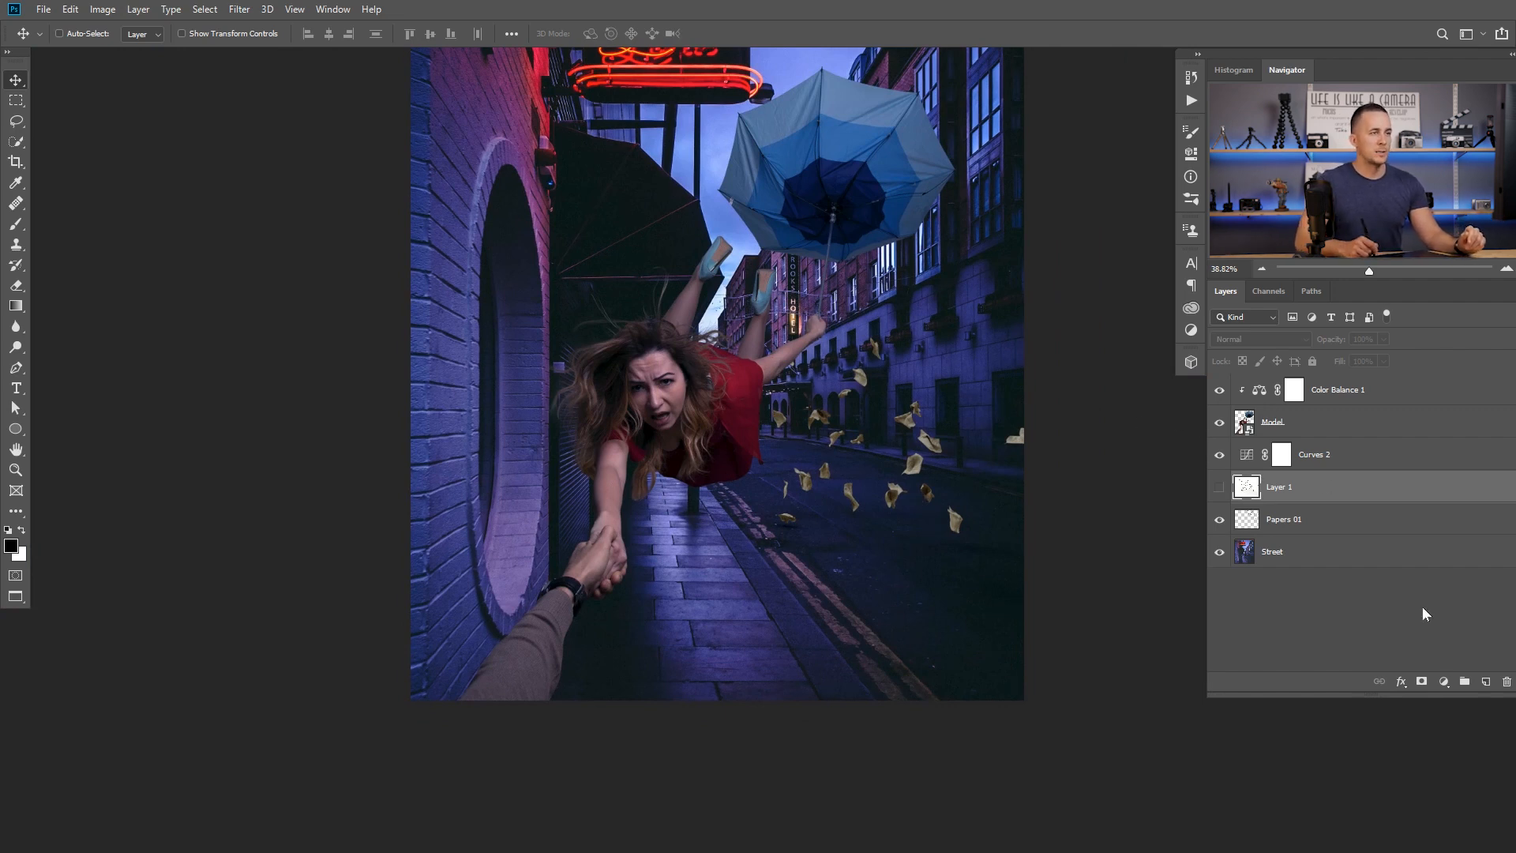
key("Delete")
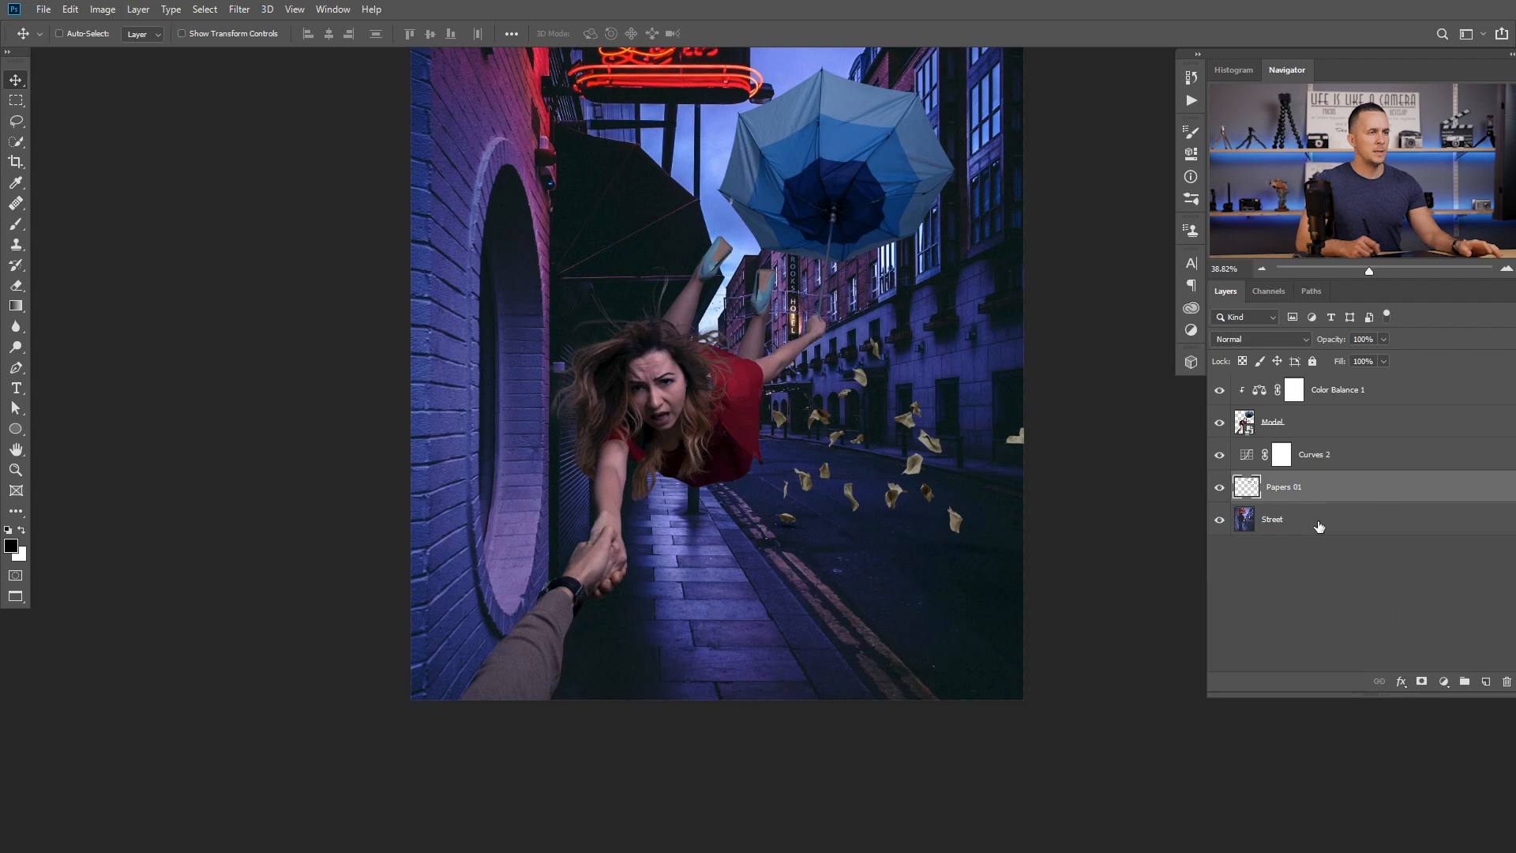
- Add a Color Balance adjustment clipped to Papers 01 and set its midtones Yellow-Blue to +27
left_click(1444, 684)
left_click(1424, 544)
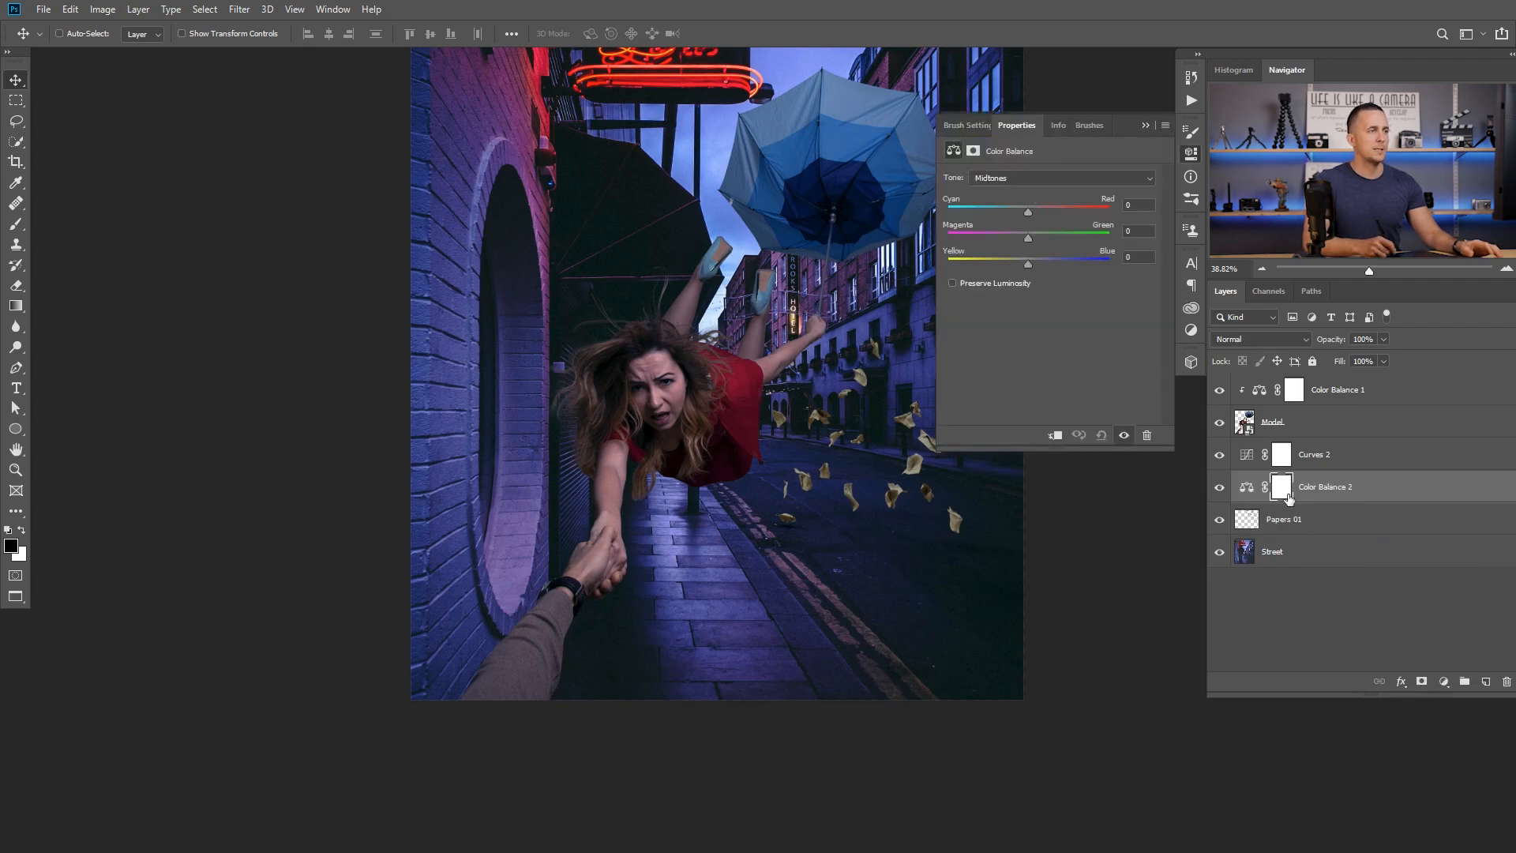
left_click(1056, 435)
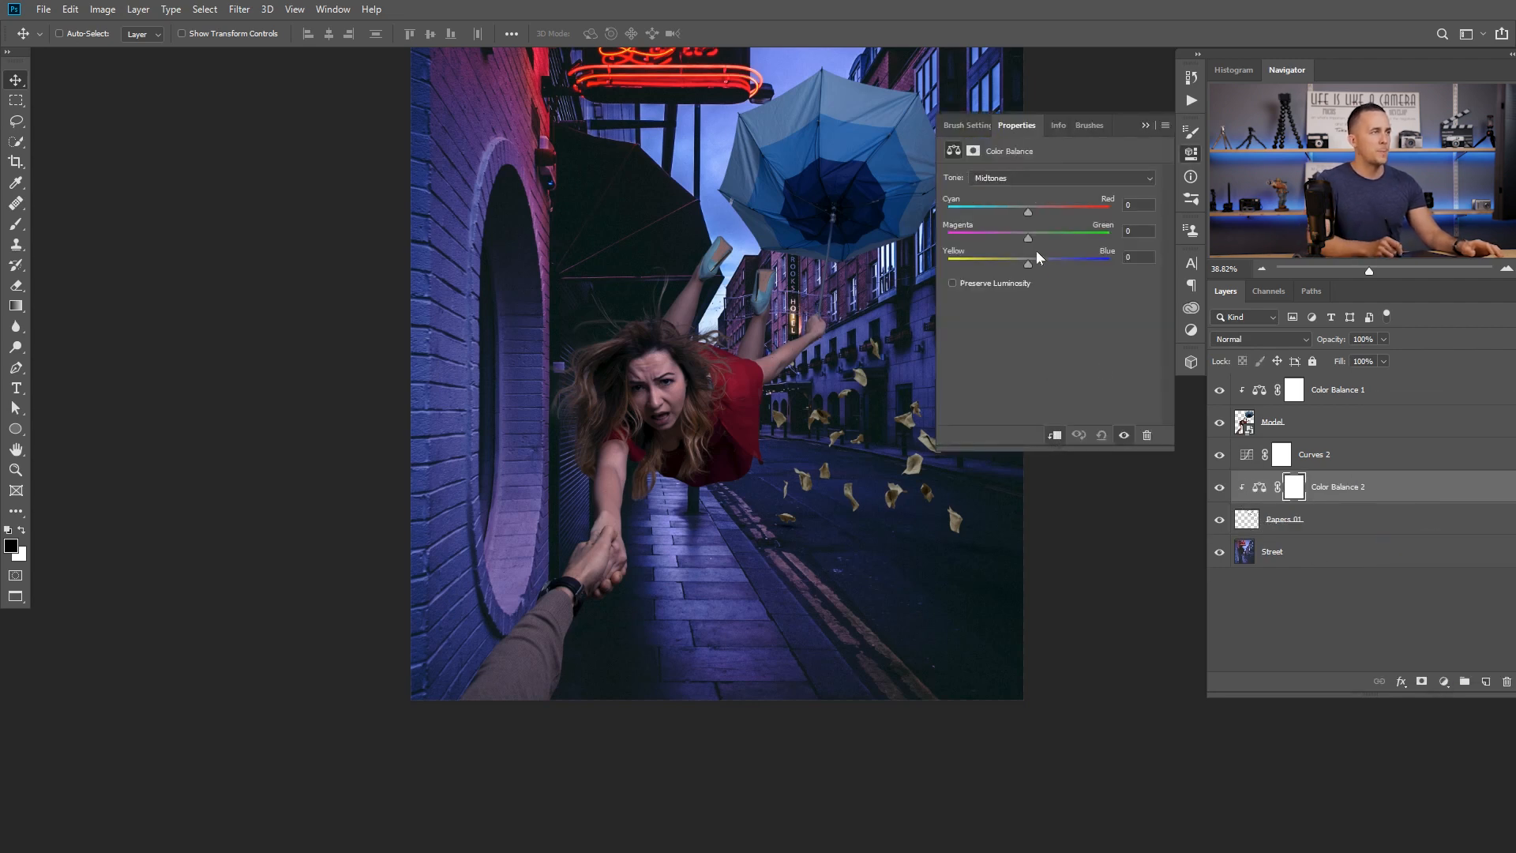
left_click_drag(1045, 260, 1016, 211)
- Set the papers' Color Balance shadows to Cyan-Red -2, Magenta-Green -5 and Yellow-Blue +20
left_click(1045, 178)
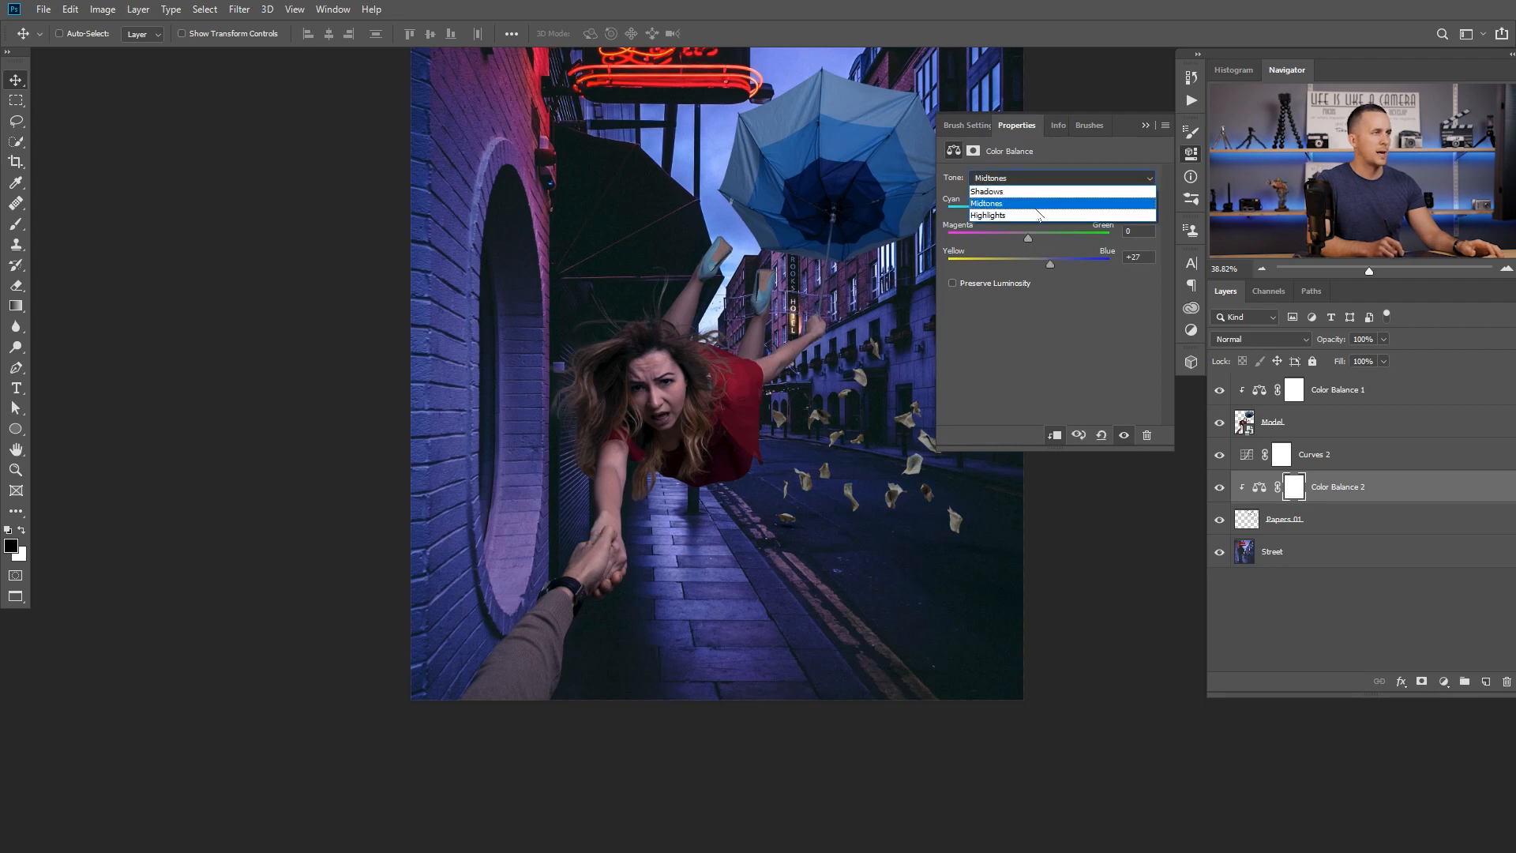
left_click(1039, 190)
left_click_drag(1045, 262, 1020, 236)
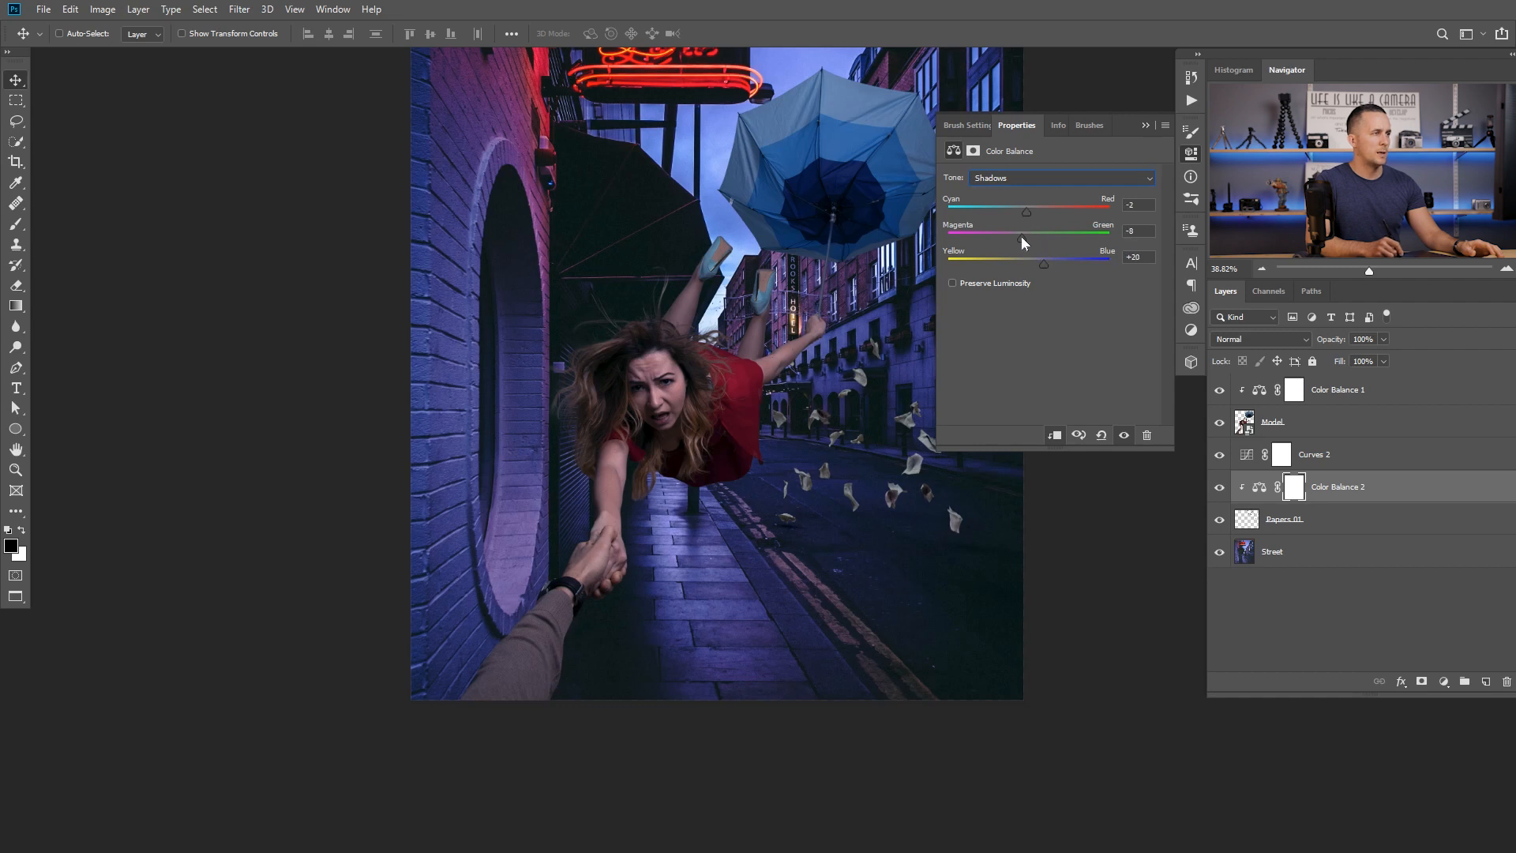
- Set the papers' Color Balance highlights Yellow-Blue to +11 and collapse the adjustment properties
left_click(1026, 177)
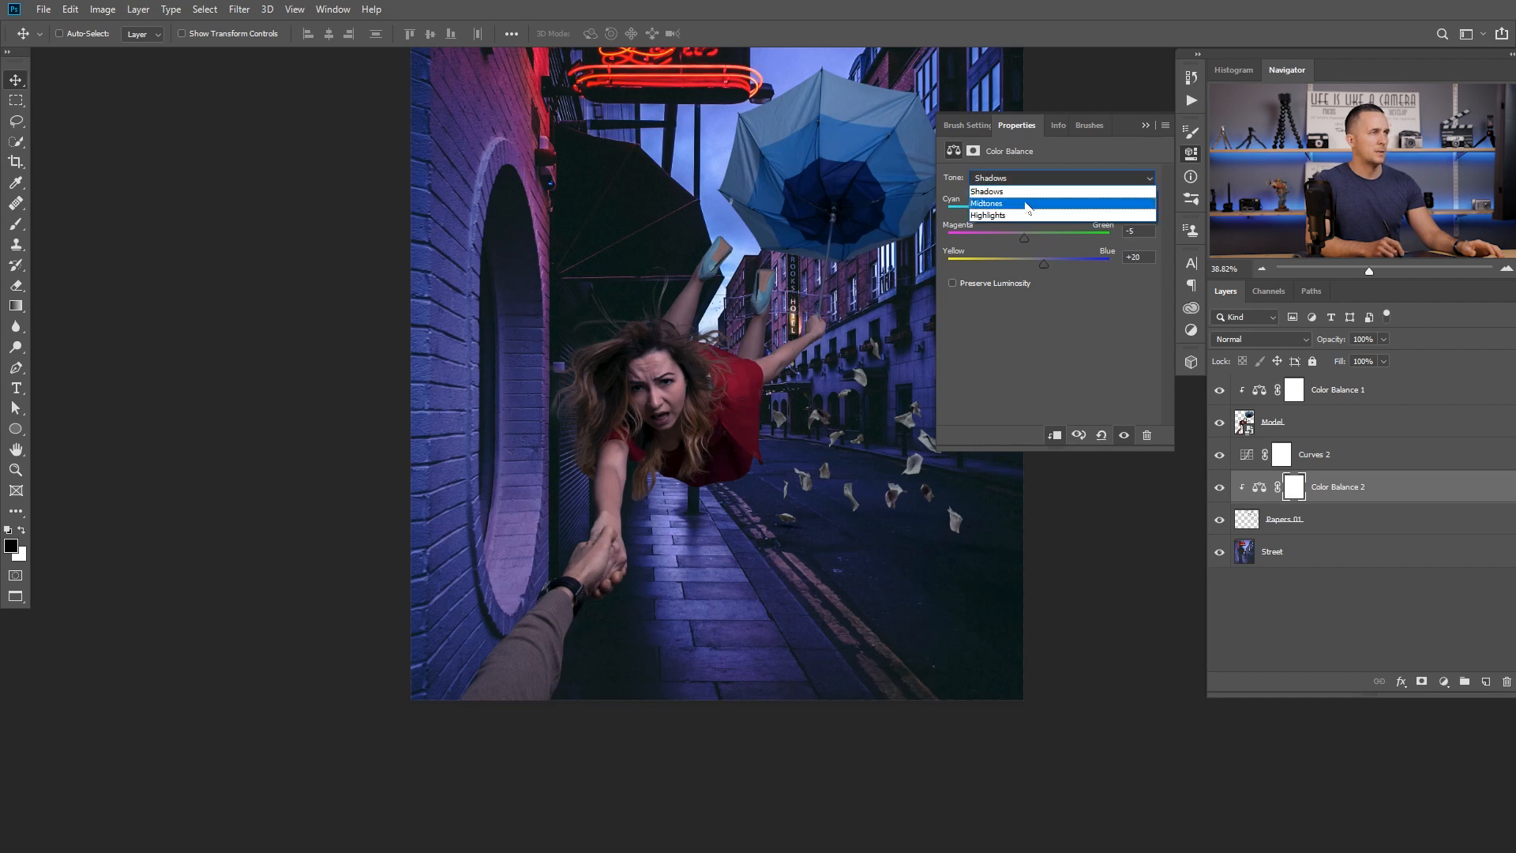
left_click(1022, 215)
left_click_drag(1038, 262, 1035, 261)
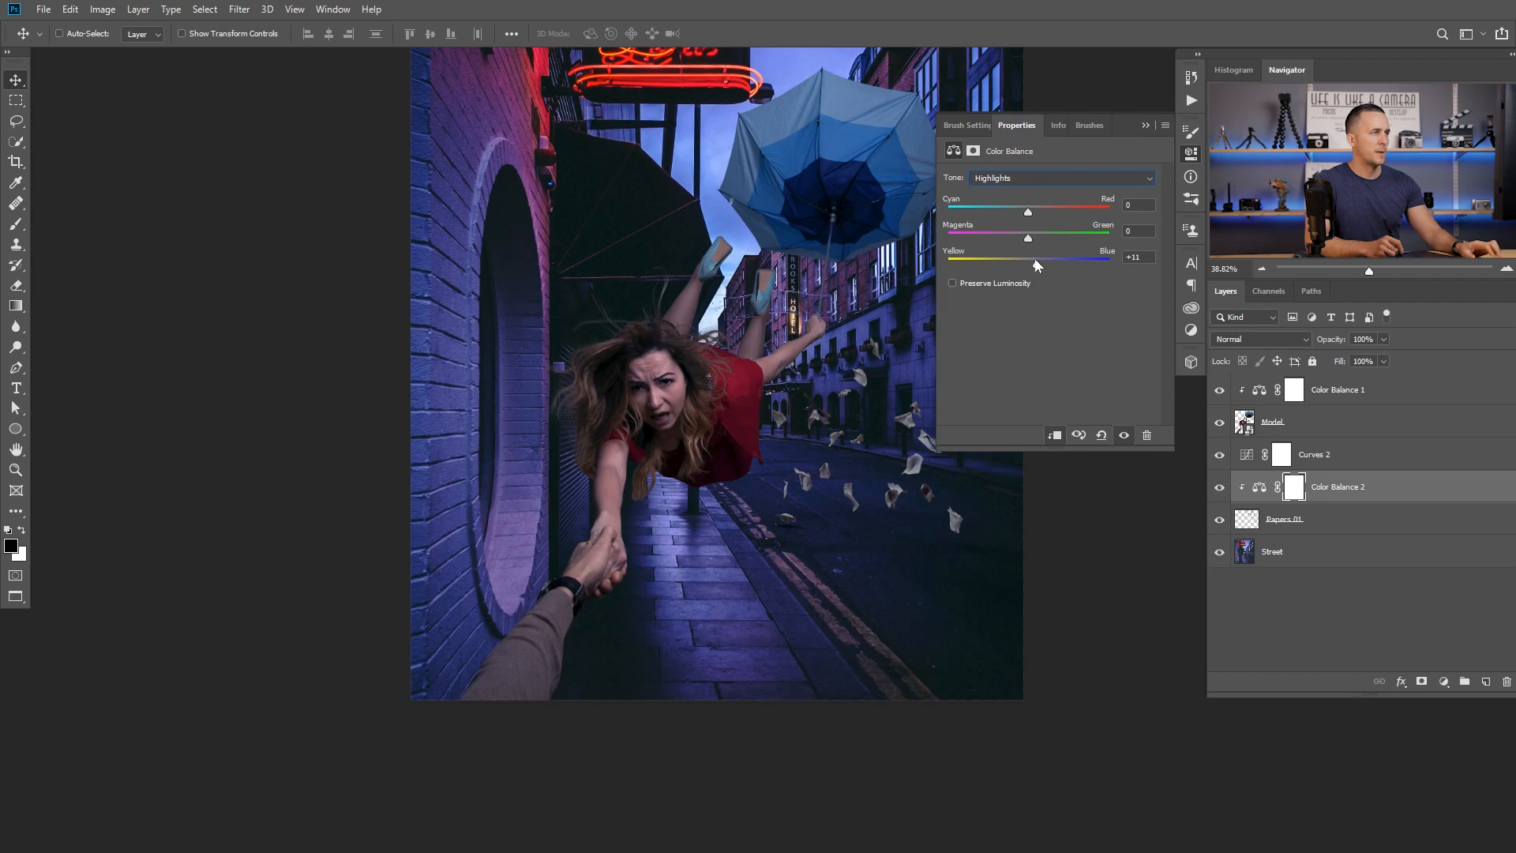
left_click_drag(850, 380, 821, 384)
left_click_drag(817, 451, 734, 502)
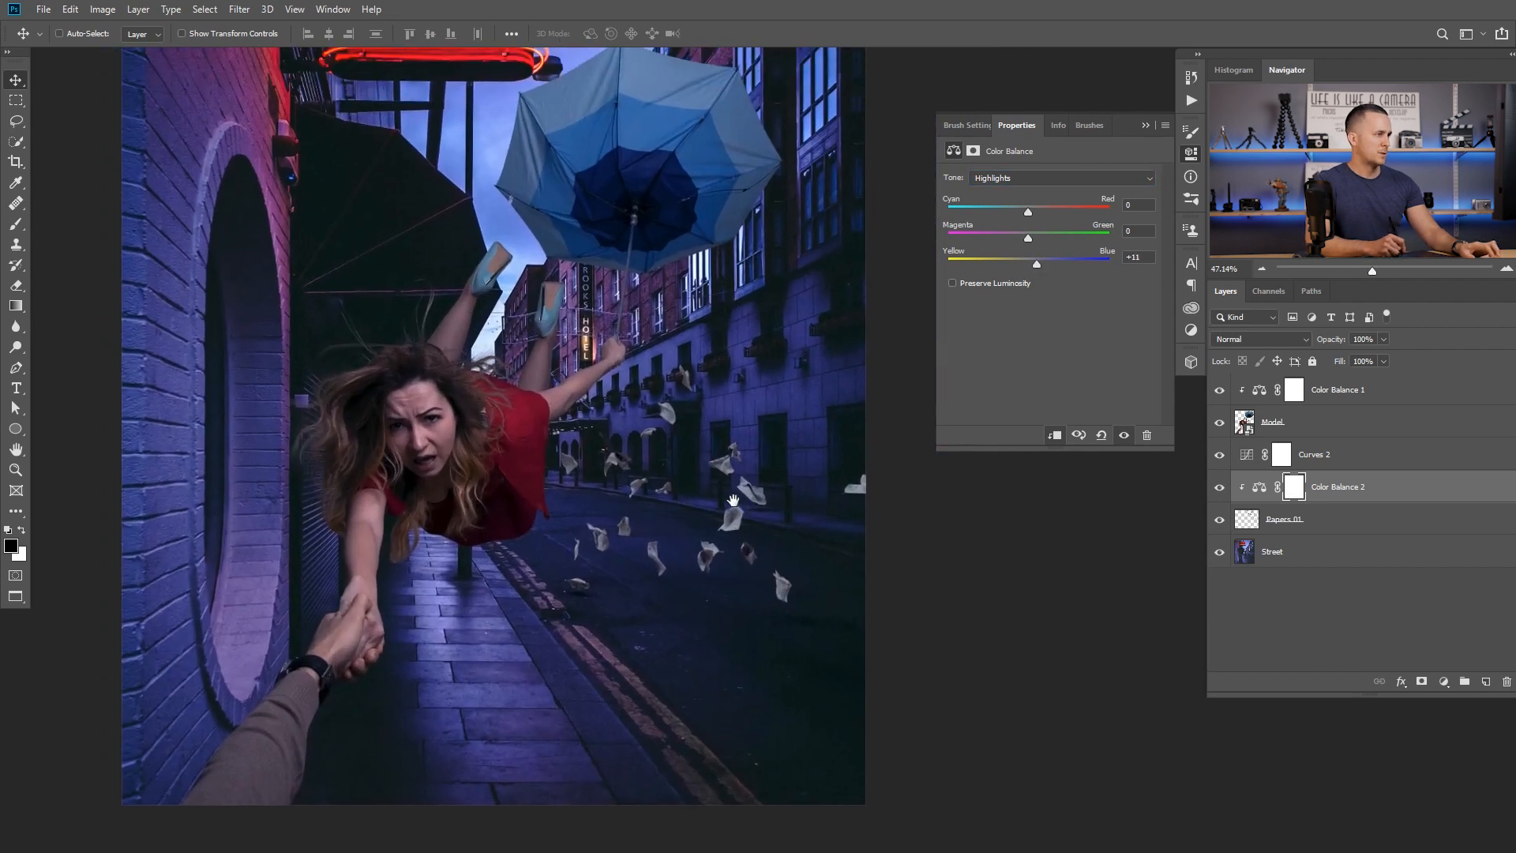
left_click(1144, 125)
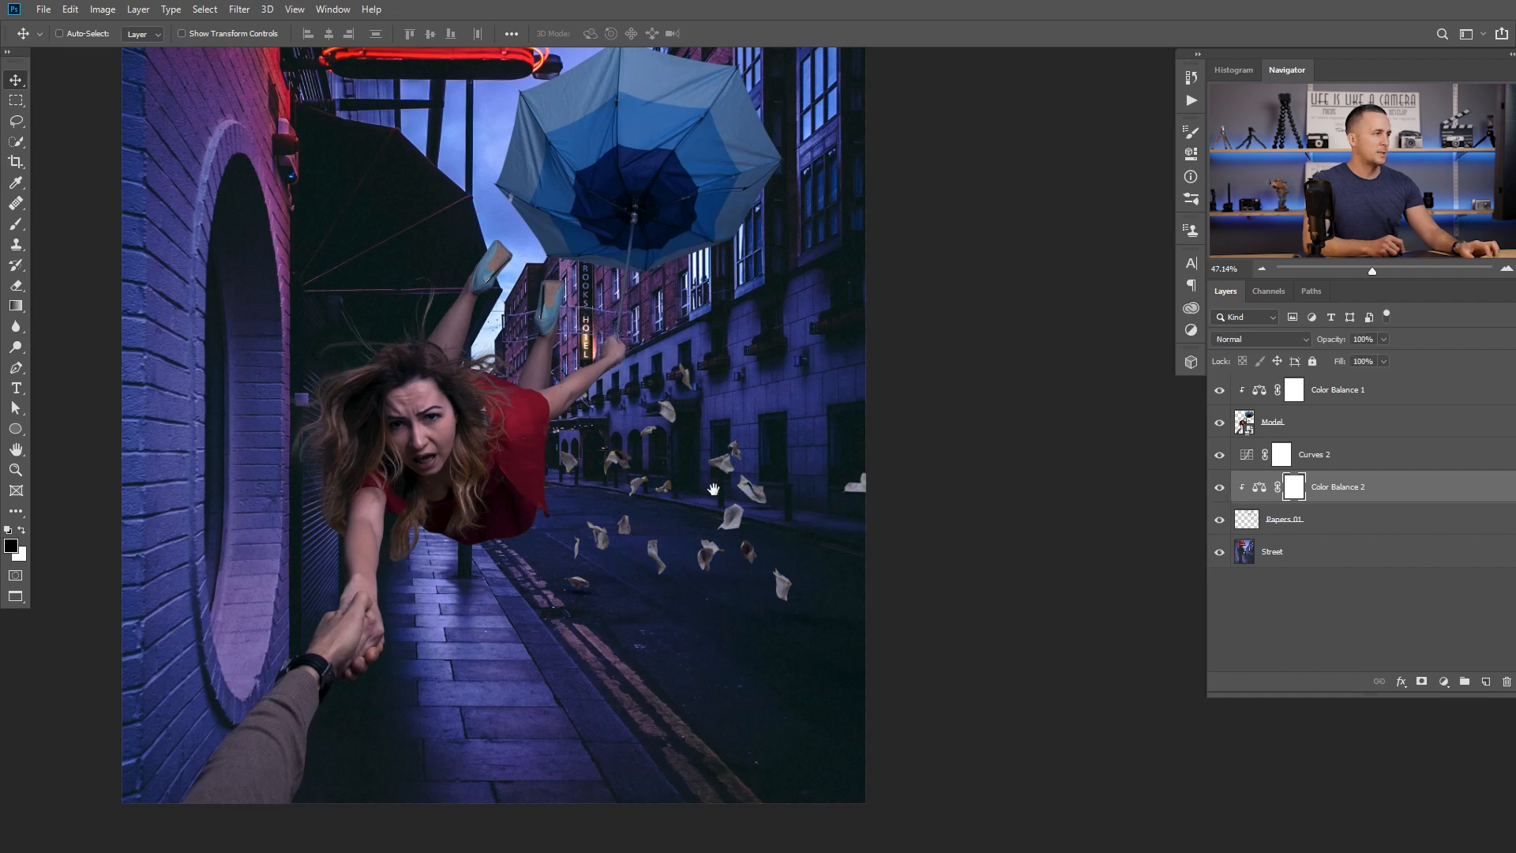
scroll(916, 484, "down", 3)
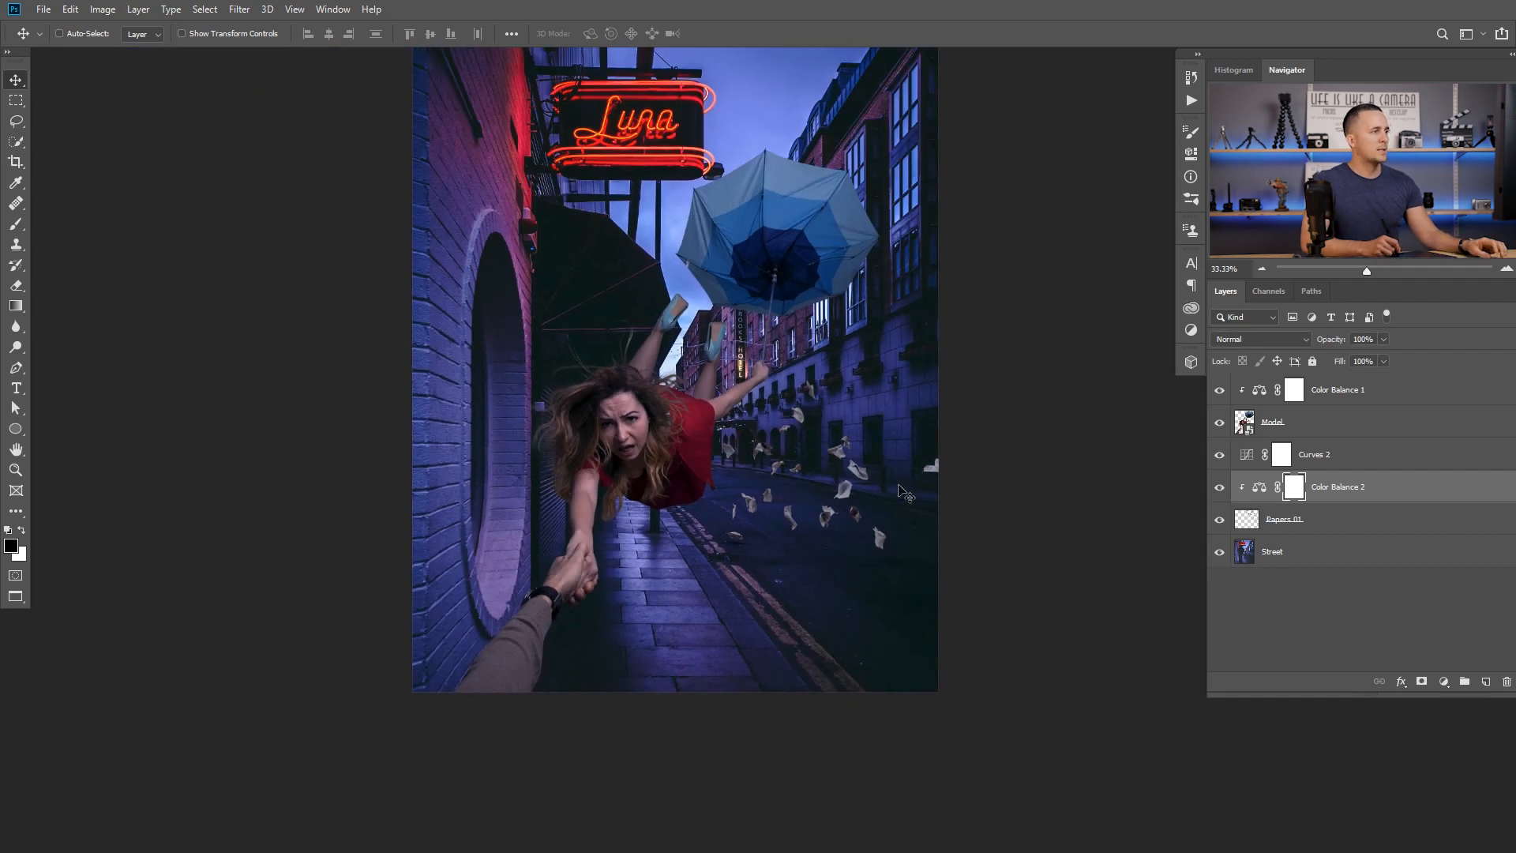
- Copy the larger flying papers on Layer 0 from their document into the composite above Color Balance 1, and position them around the woman
key("ctrl+Tab")
key("ctrl+Tab")
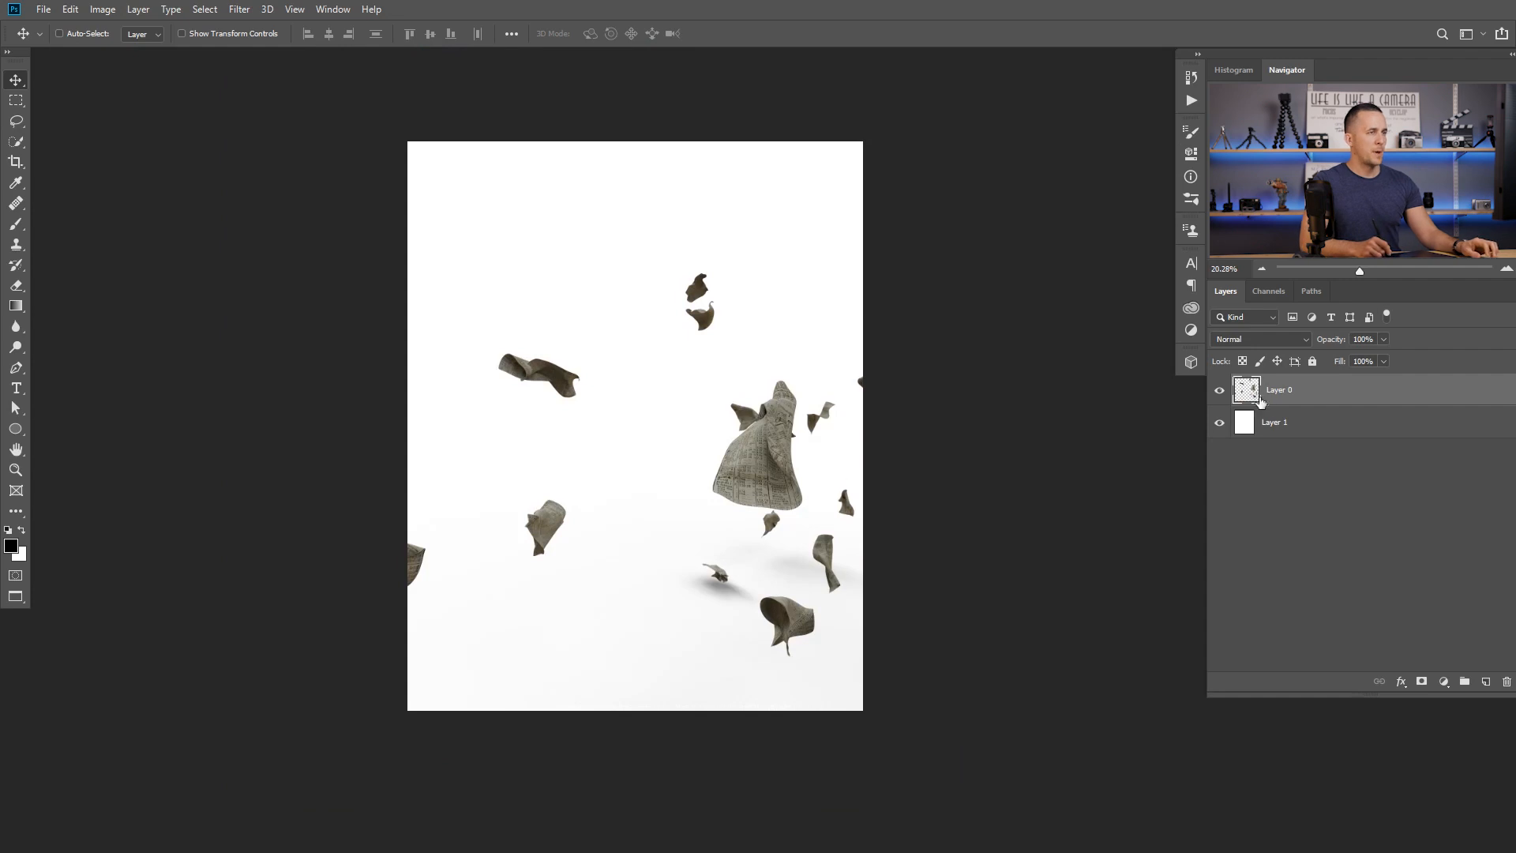
key("ctrl+Tab")
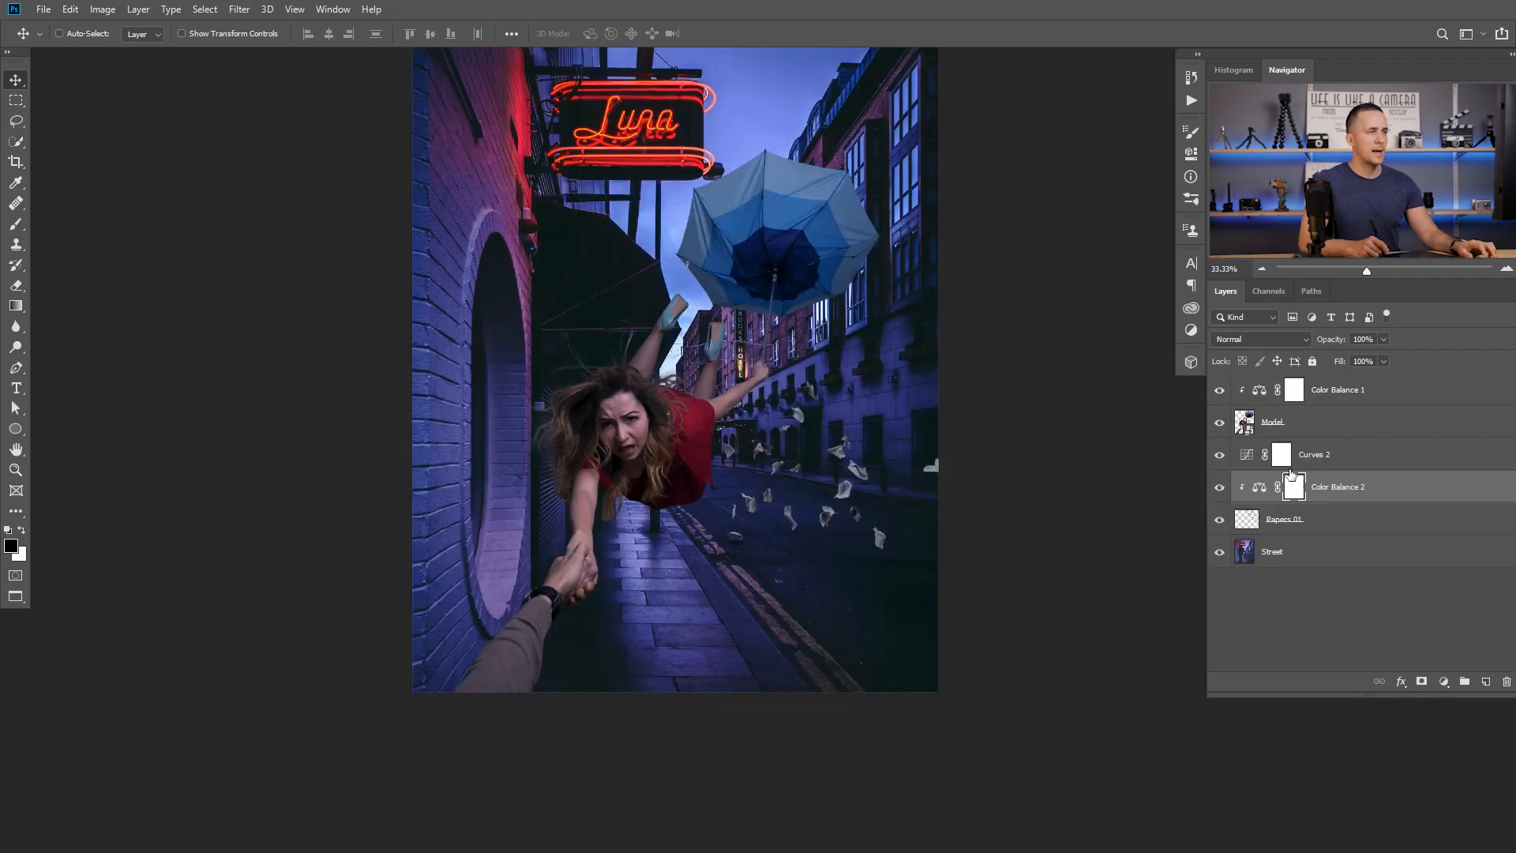
left_click(1264, 399)
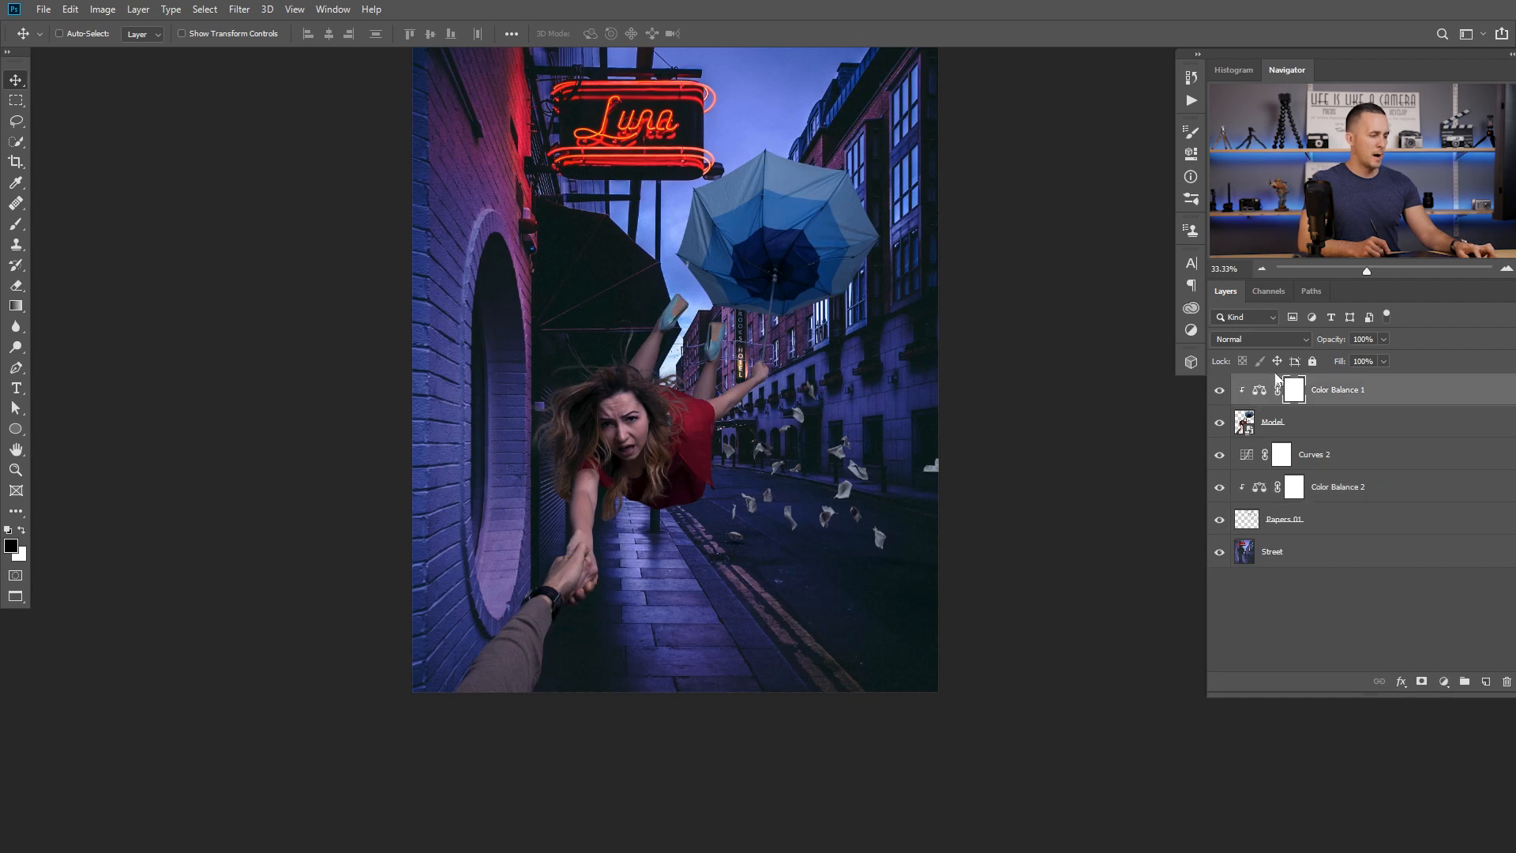
key("ctrl+v")
left_click_drag(984, 456, 623, 426)
left_click_drag(913, 399, 824, 370)
mouse_move(829, 392)
left_mouse_down()
mouse_move(885, 378)
mouse_move(918, 414)
mouse_move(806, 390)
left_mouse_up()
- Scale the larger papers layer to 75.85% with Free Transform and reposition it around the woman and umbrella
key("ctrl+t")
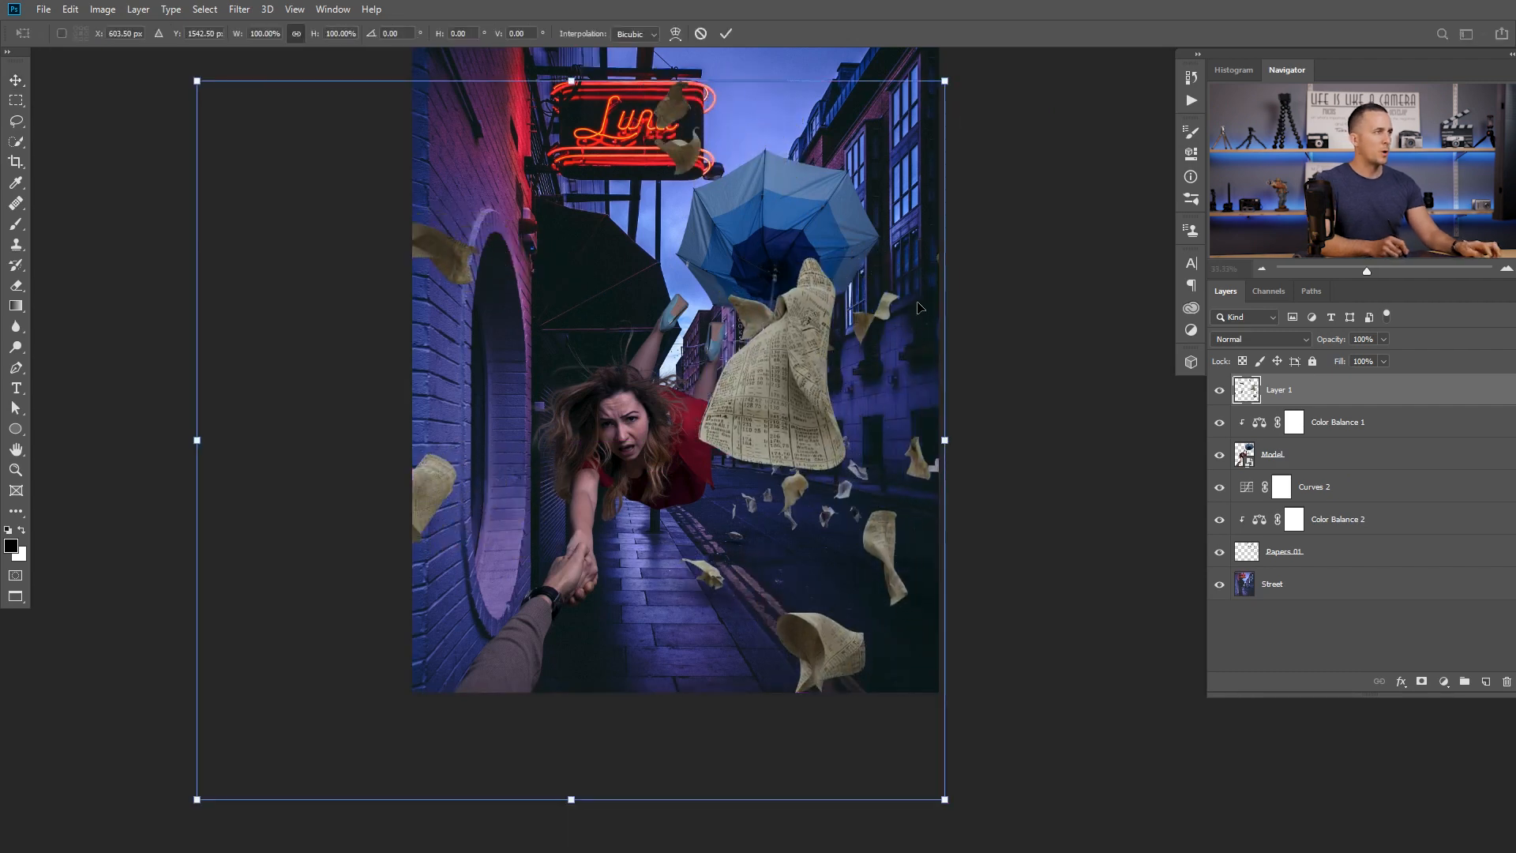
left_click_drag(945, 81, 865, 157)
left_click_drag(790, 363, 863, 388)
left_click_drag(937, 182, 927, 192)
left_click_drag(835, 364, 855, 323)
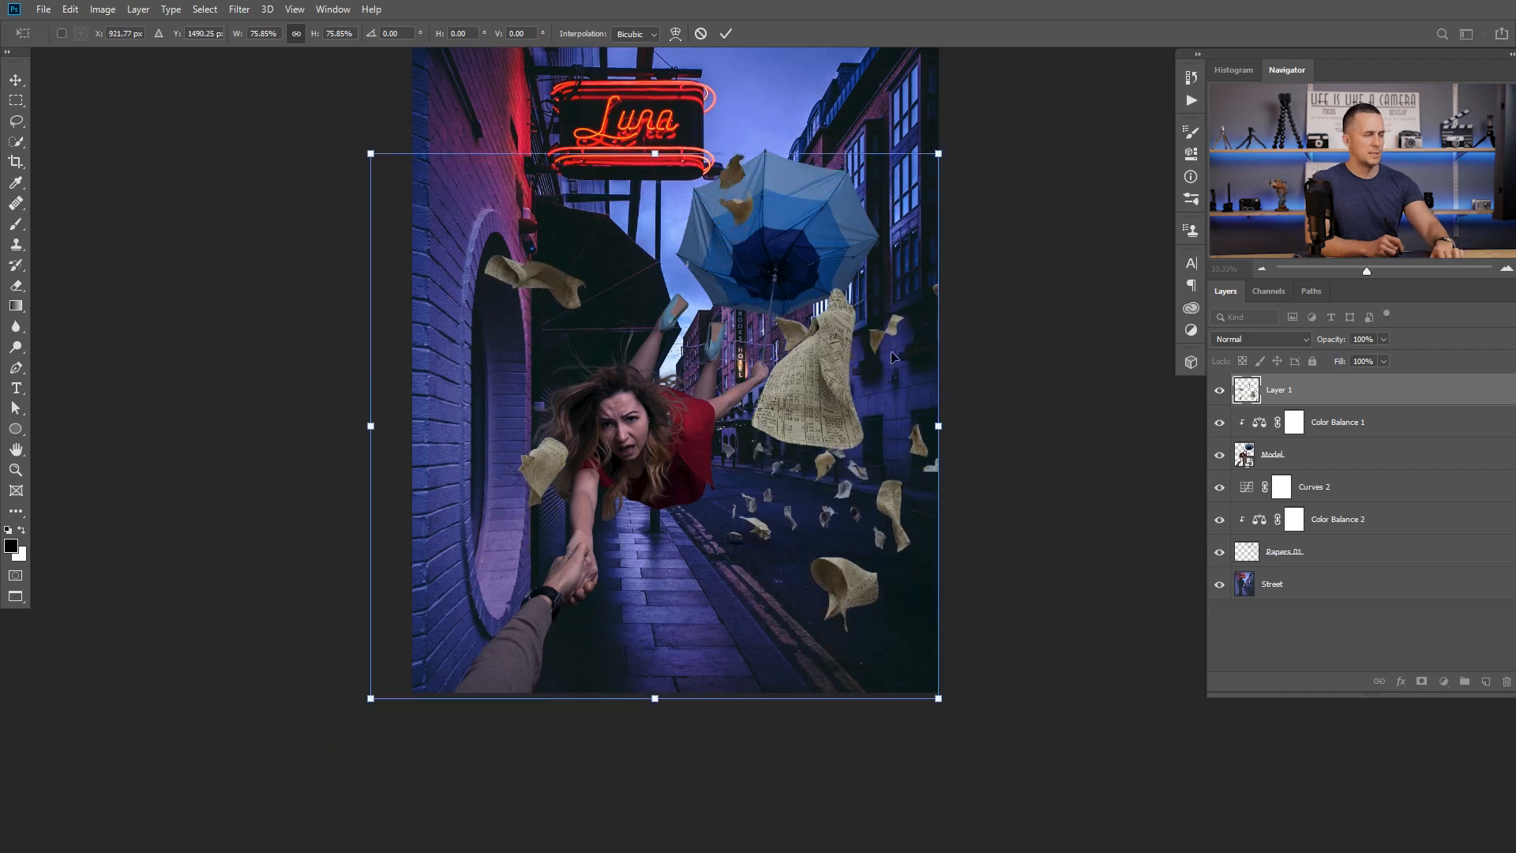
key("Return")
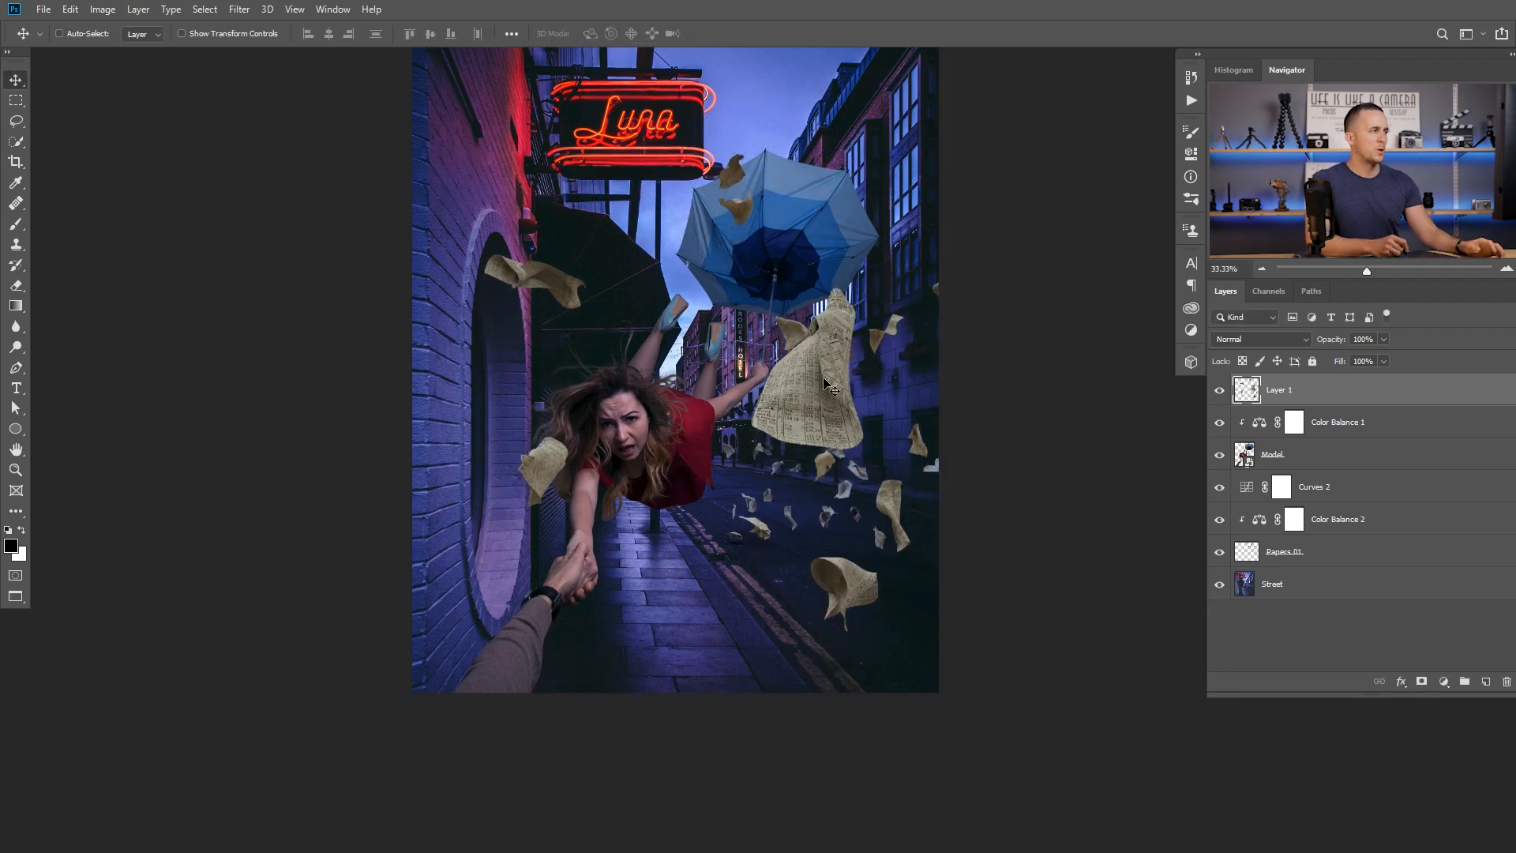
- Lasso the paper beside the woman's hair on Layer 1, cut it onto its own layer and move it beside her outstretched arm
key("l")
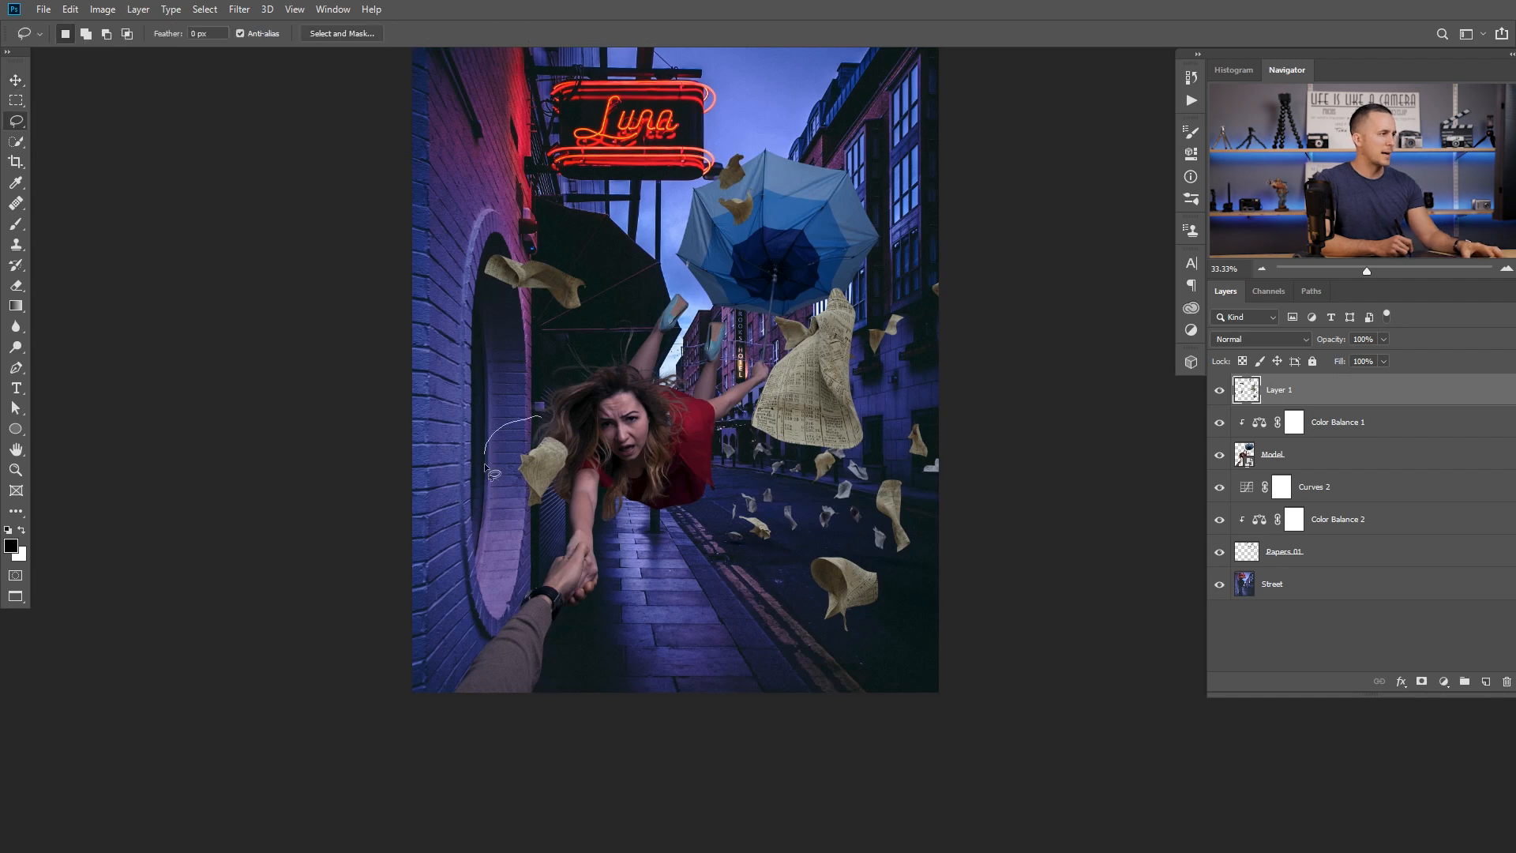
left_click_drag(547, 424, 543, 419)
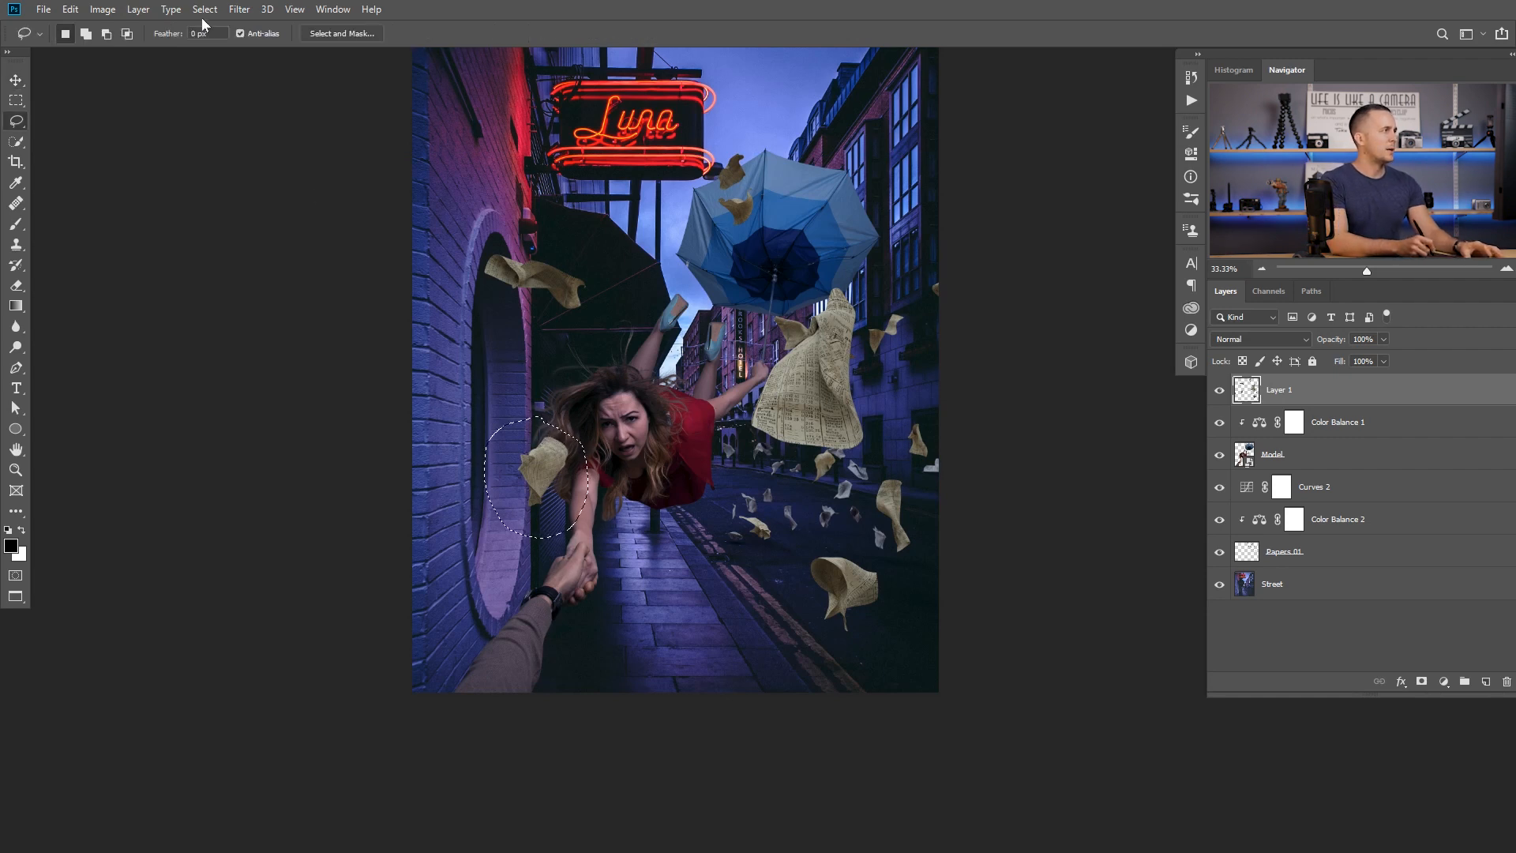
left_click(138, 9)
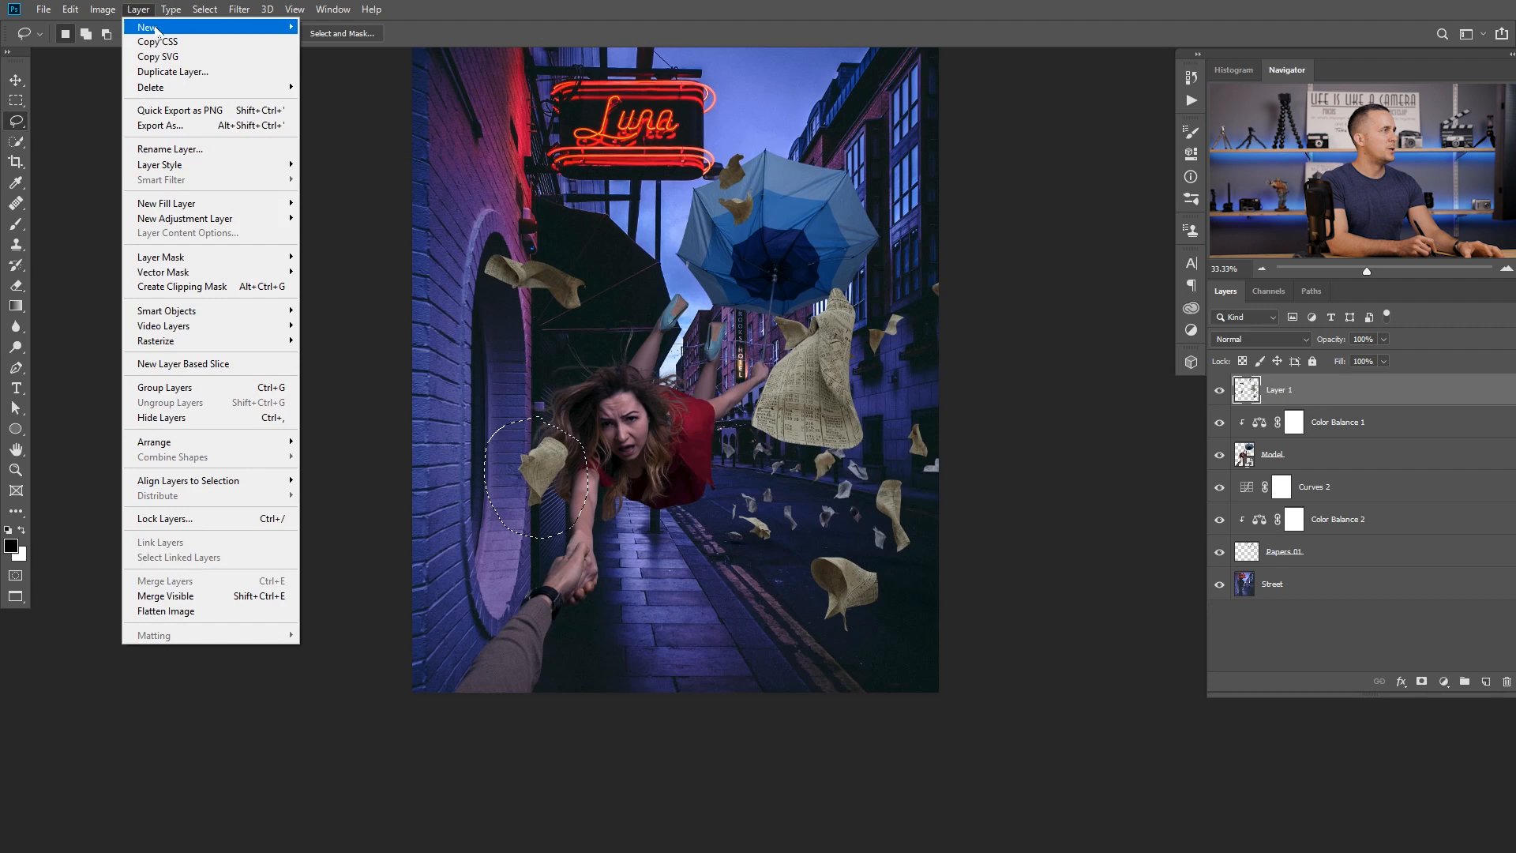
mouse_move(158, 28)
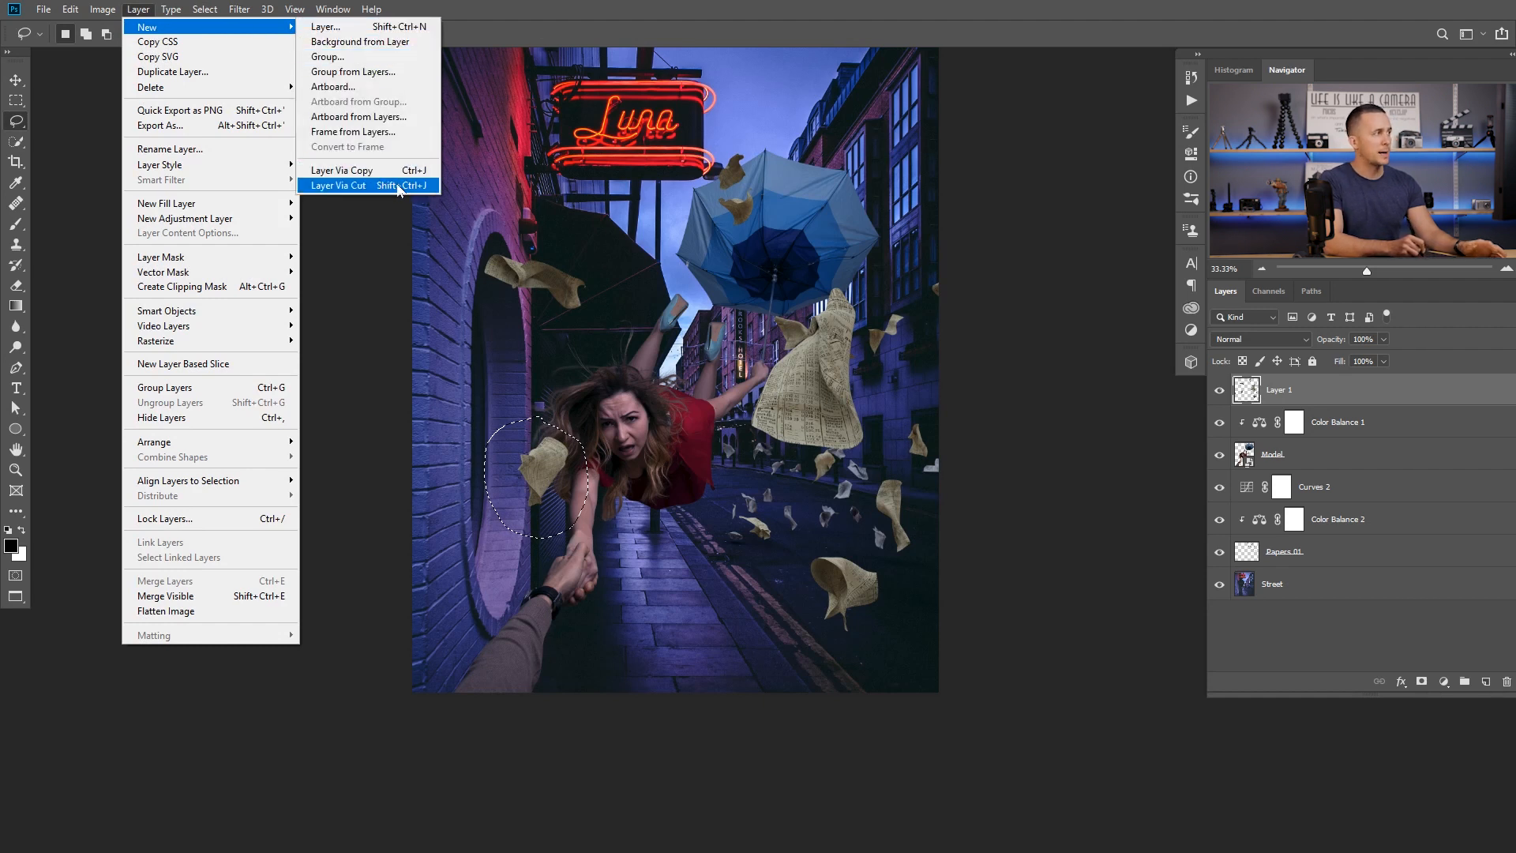
left_click(340, 186)
key("v")
left_click_drag(570, 455, 600, 512)
left_click_drag(670, 564, 628, 541)
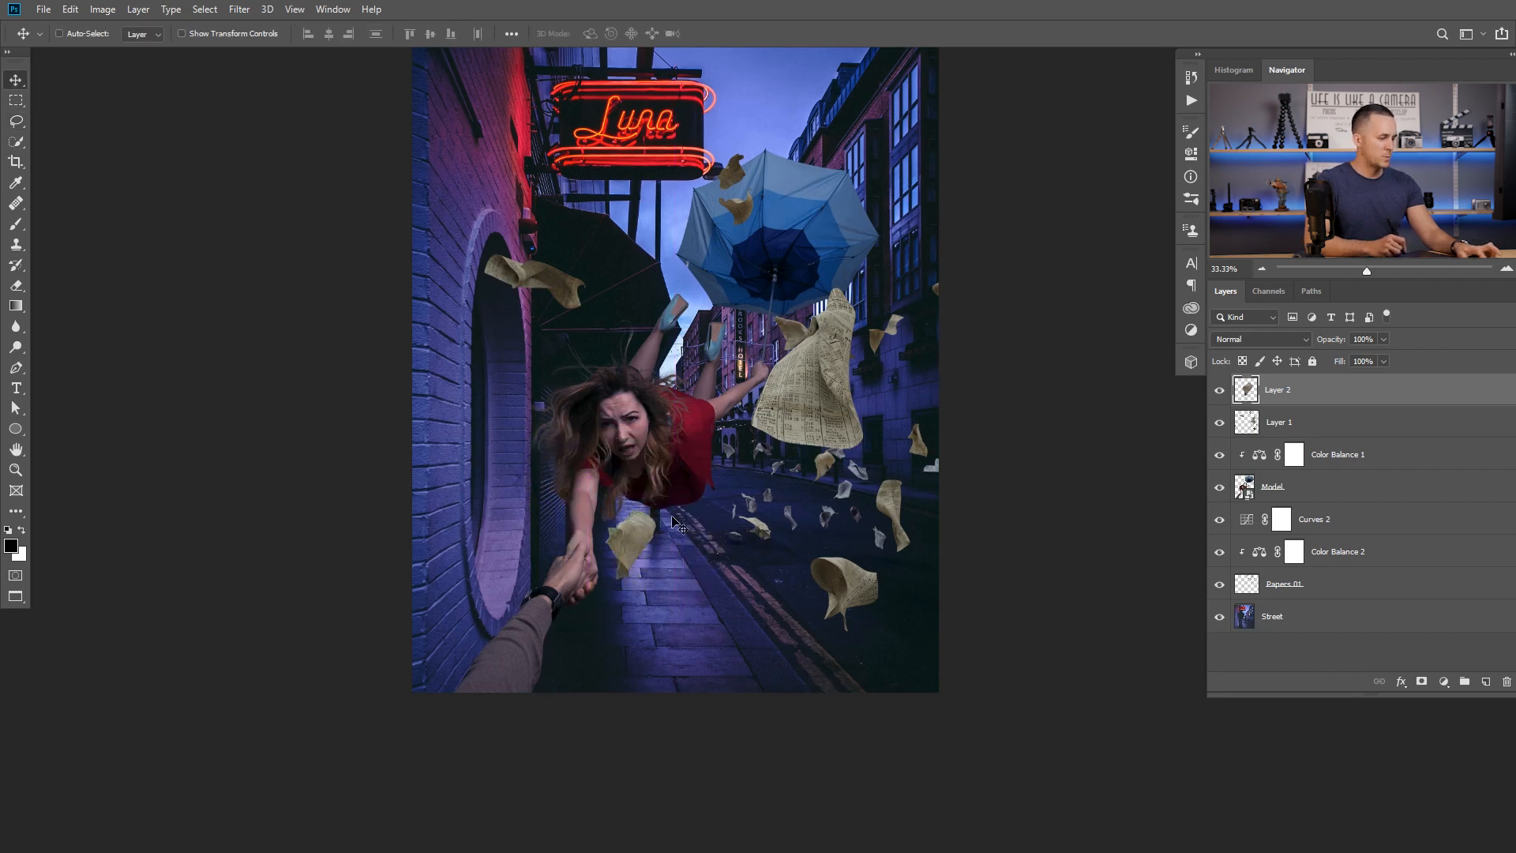
- Rotate the separated paper with Free Transform and reposition it just below the woman, next to her outstretched arm
key("ctrl+t")
left_click_drag(669, 459, 661, 628)
left_click_drag(630, 559, 524, 518)
key("Return")
left_click_drag(687, 466, 657, 484)
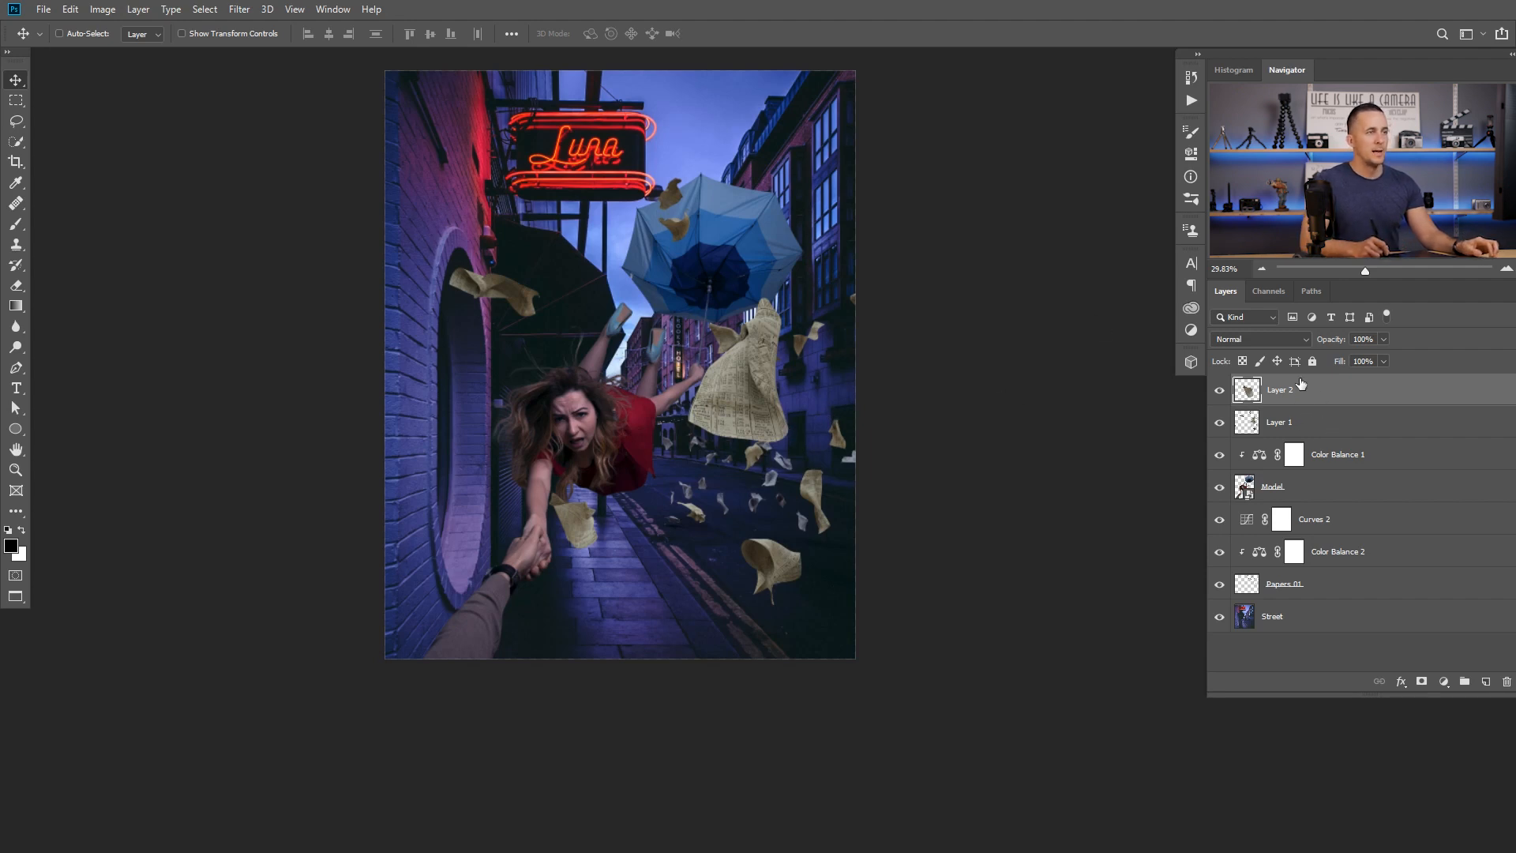
- Group Layer 1 and Layer 2 and name the group Papers 02
left_click(1323, 424, "ctrl")
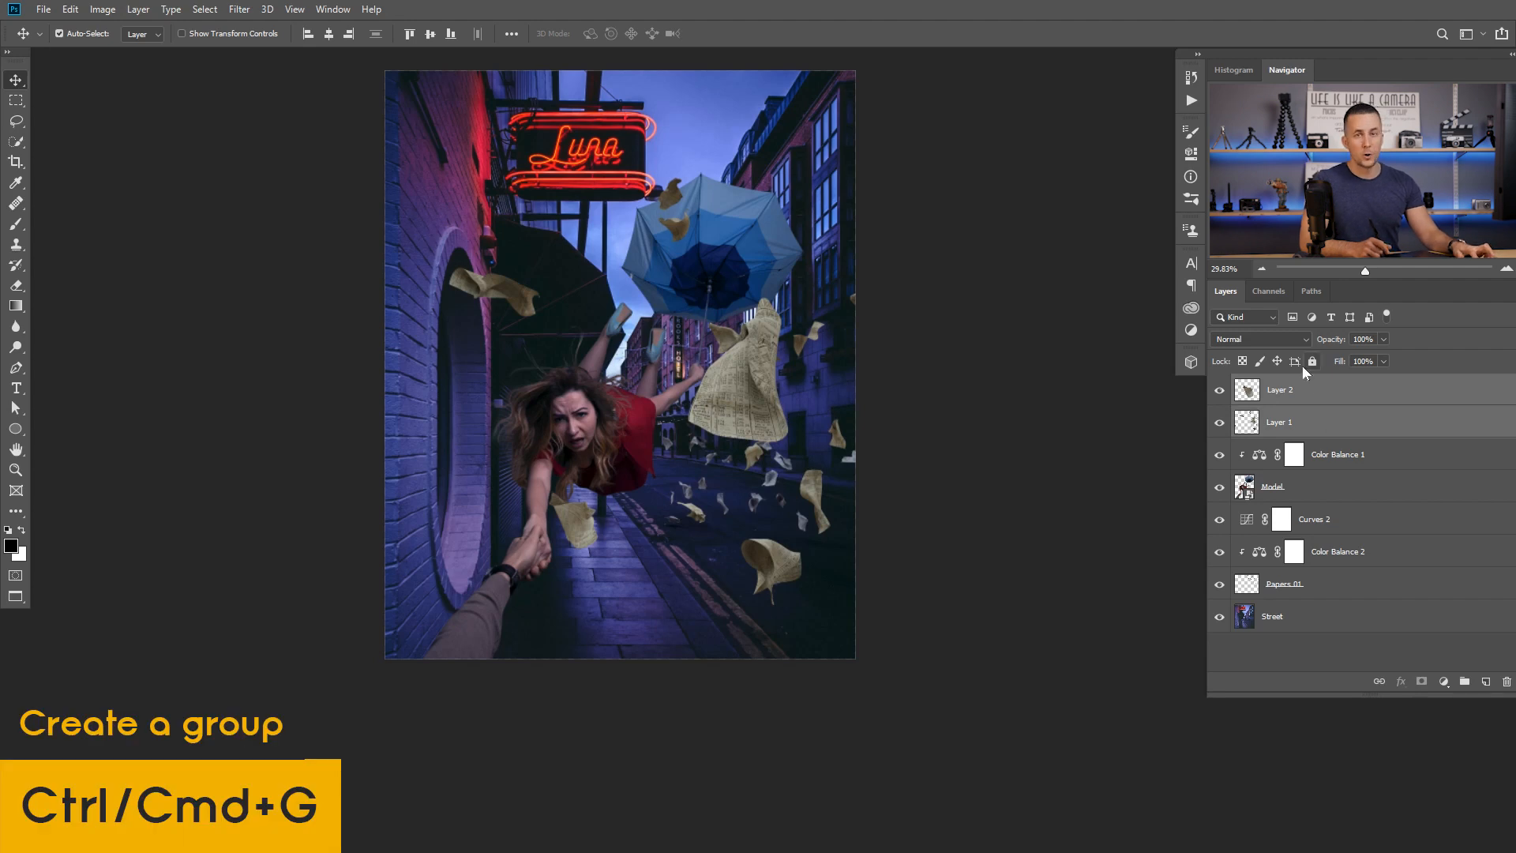
key("ctrl+g")
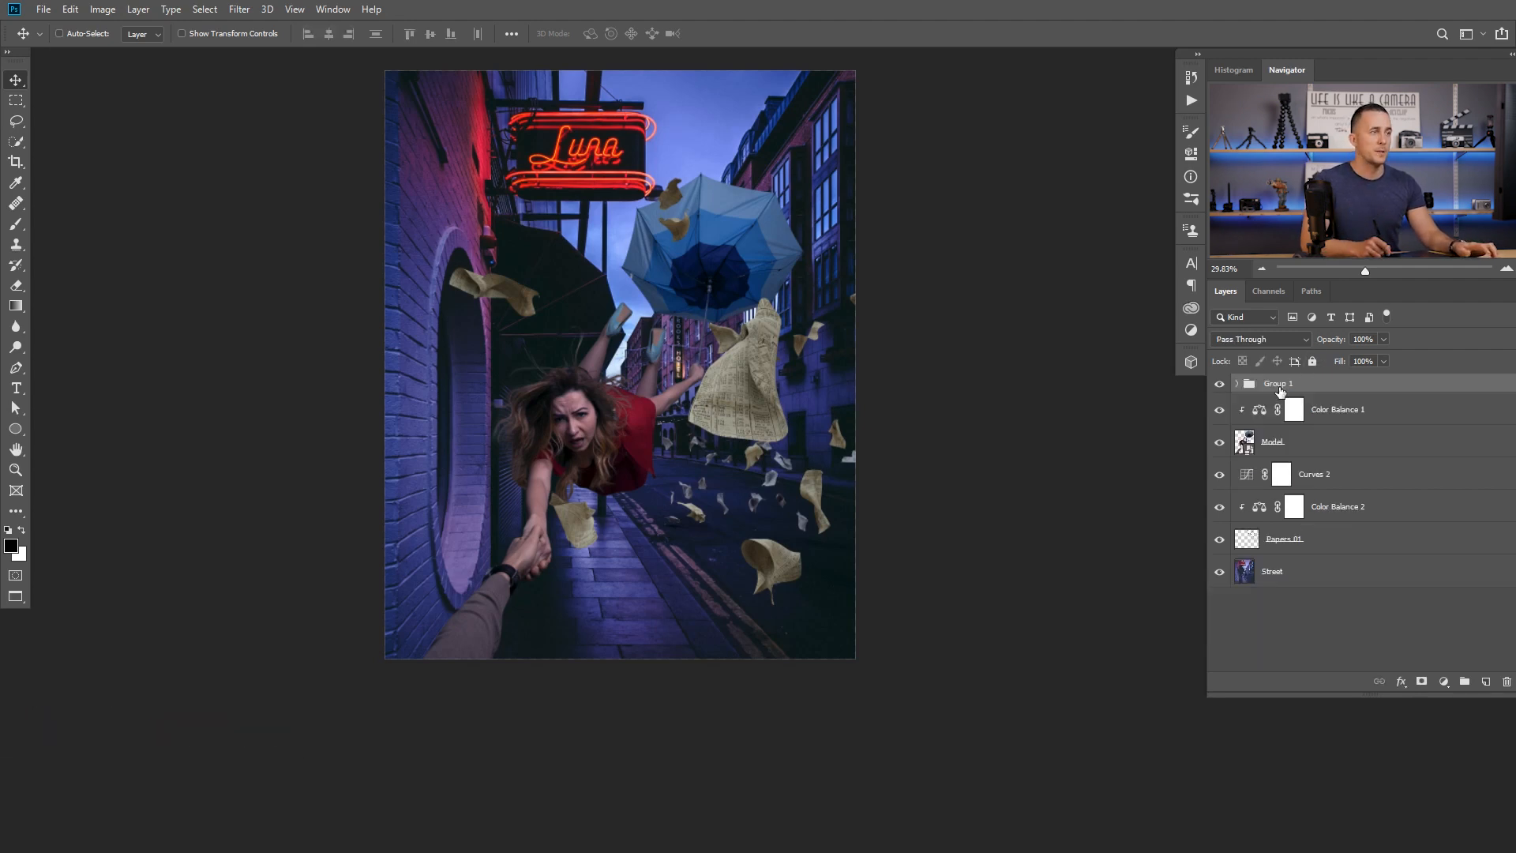
type("Pap")
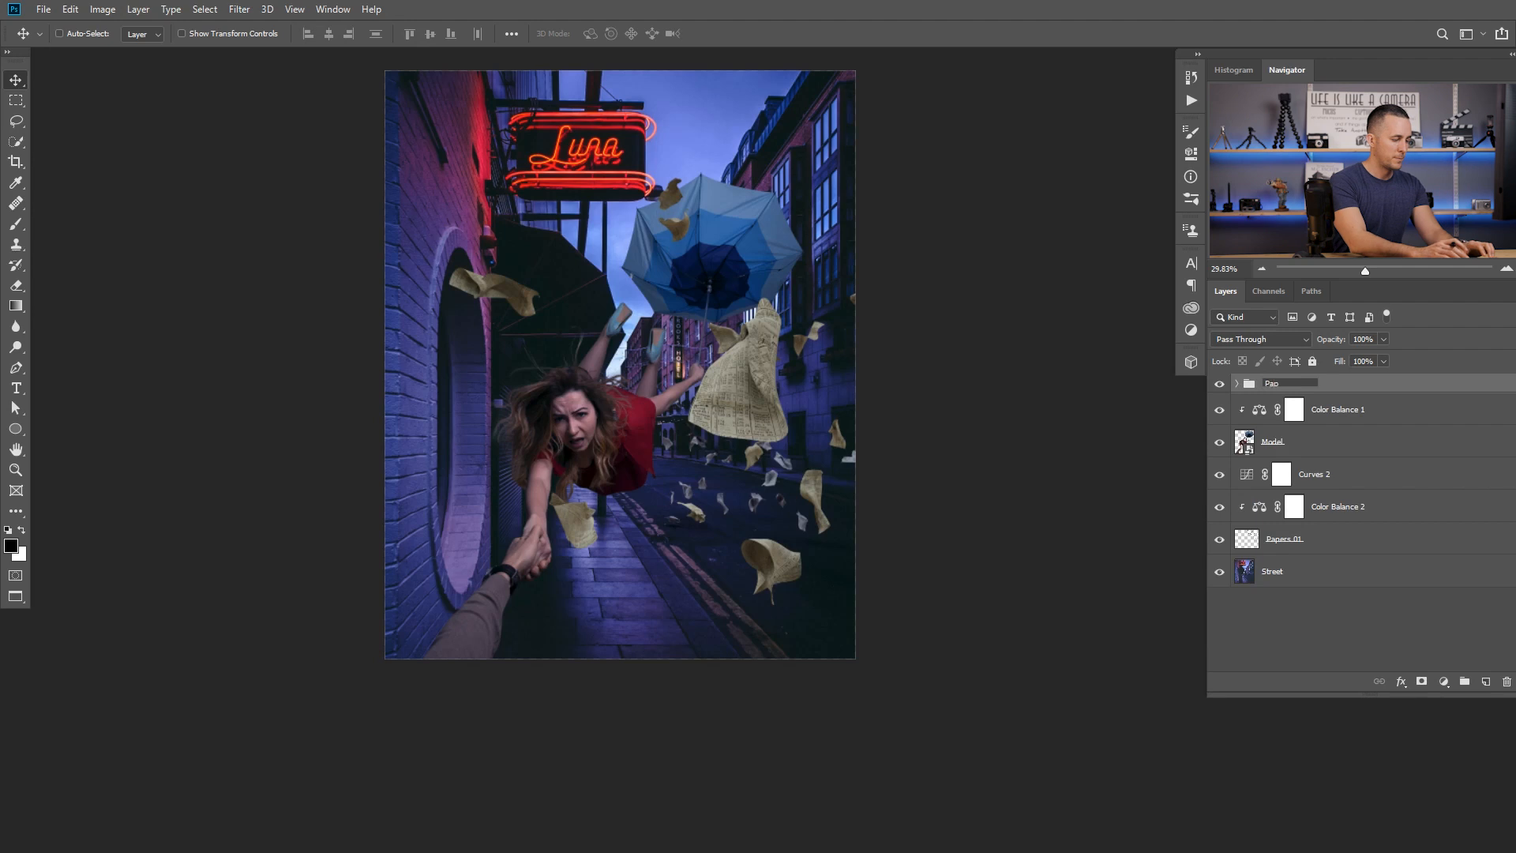
type("ers 02")
key("Return")
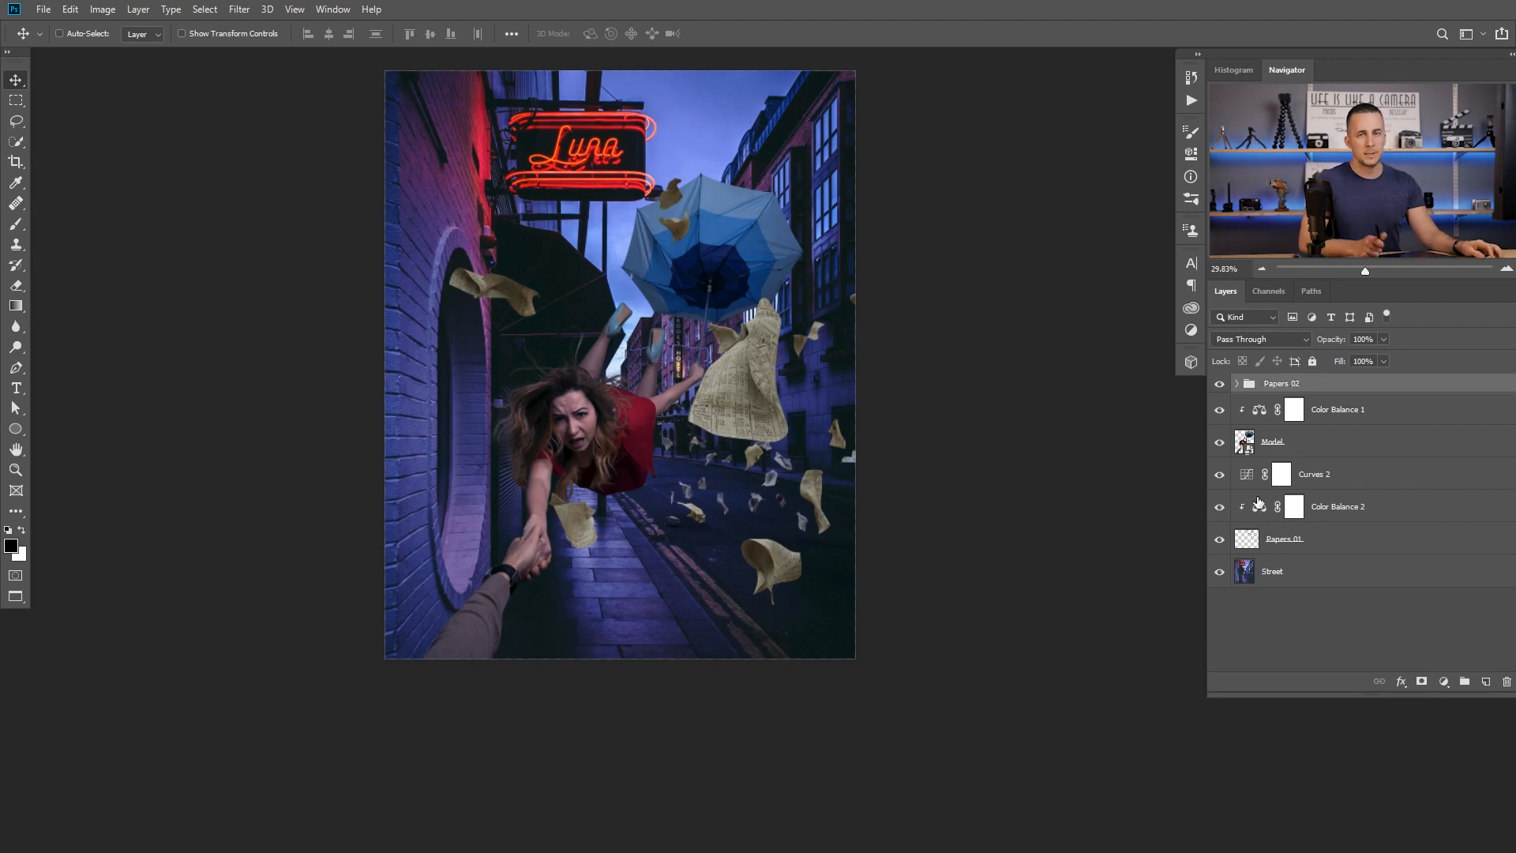
- Duplicate Color Balance 2 above the Papers 02 group, clip the copy to that group and compare the papers with and without it
left_click_drag(1260, 509, 1263, 378)
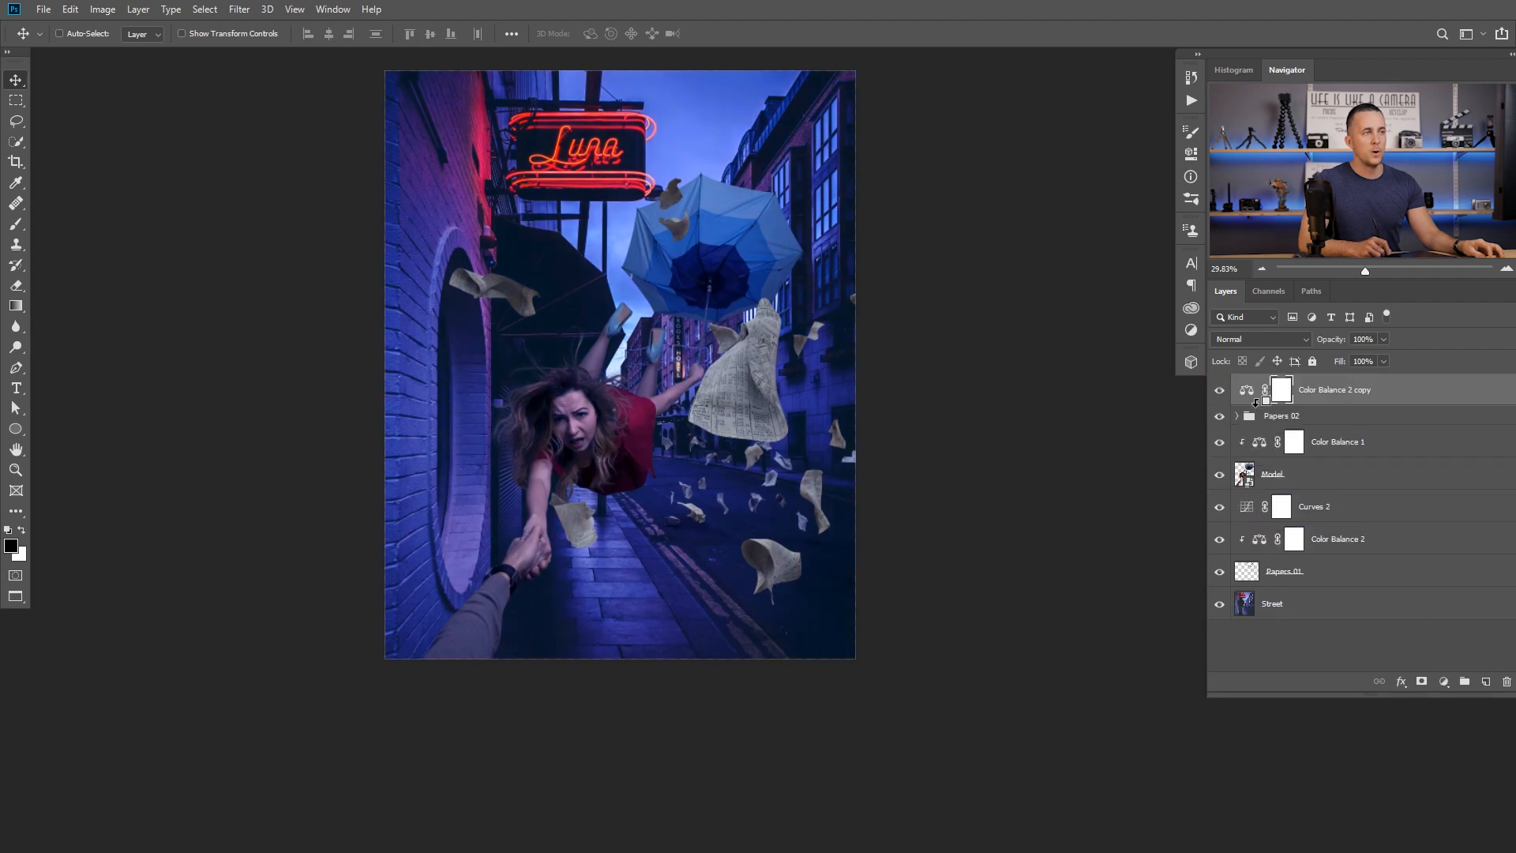
left_click(1255, 404, "alt")
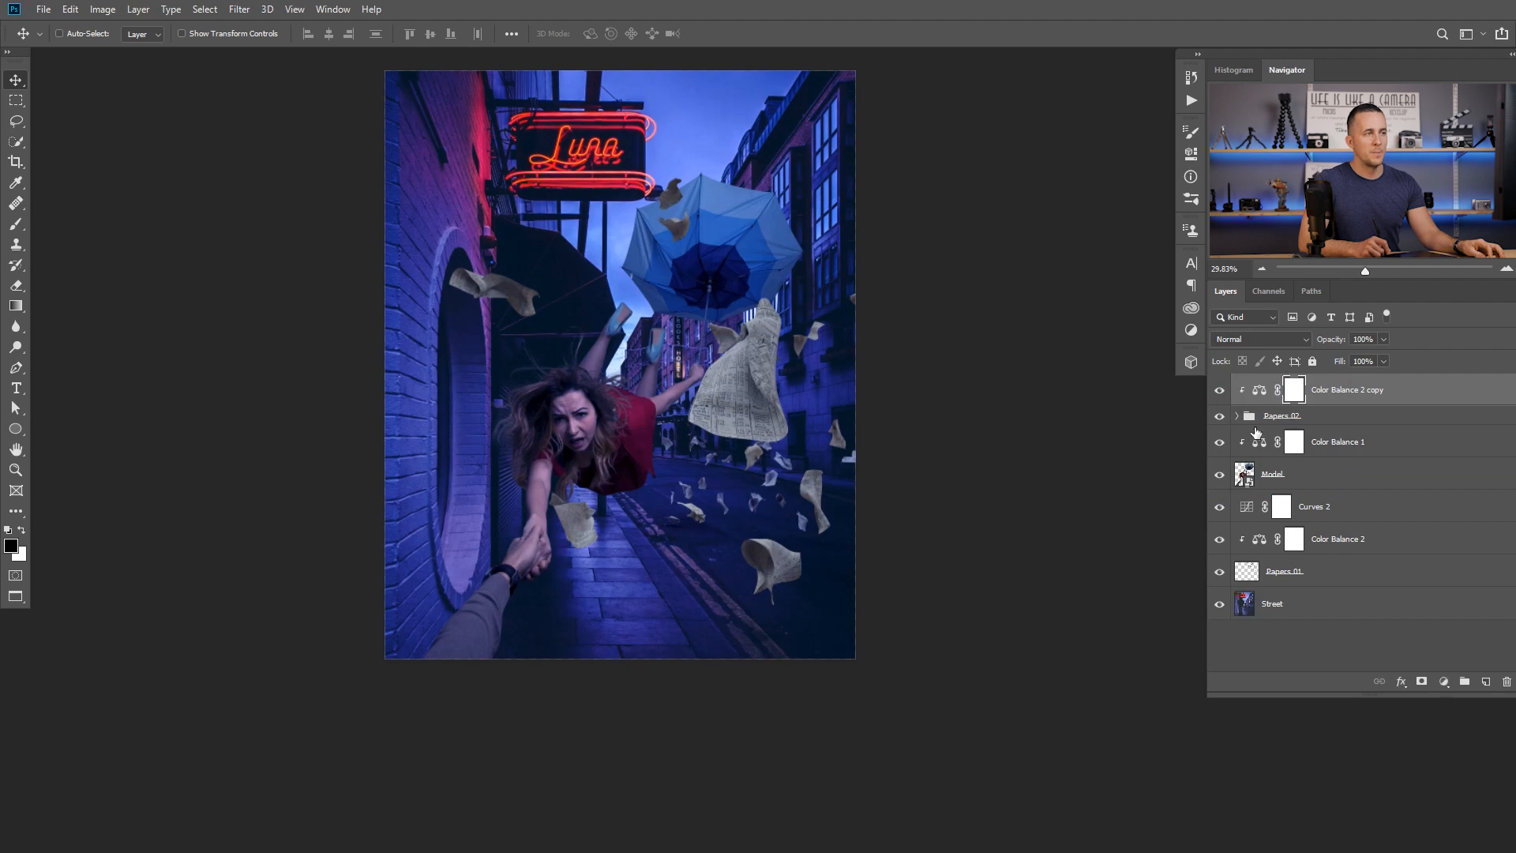
left_click(1219, 390)
left_click(1221, 389)
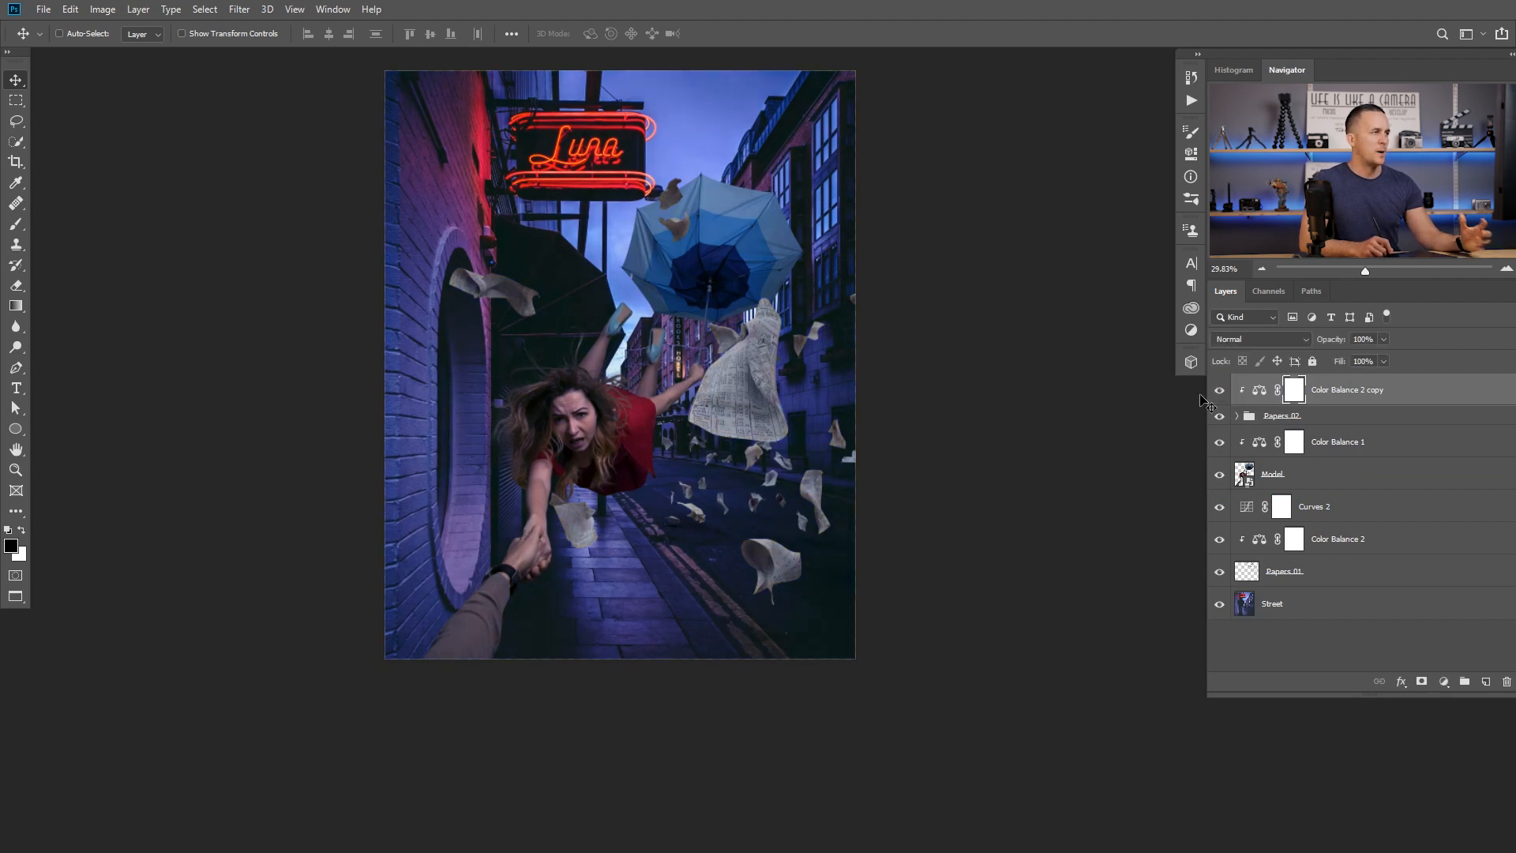
scroll(725, 409, "down", 3)
left_click_drag(705, 460, 691, 474)
scroll(690, 474, "up", 2)
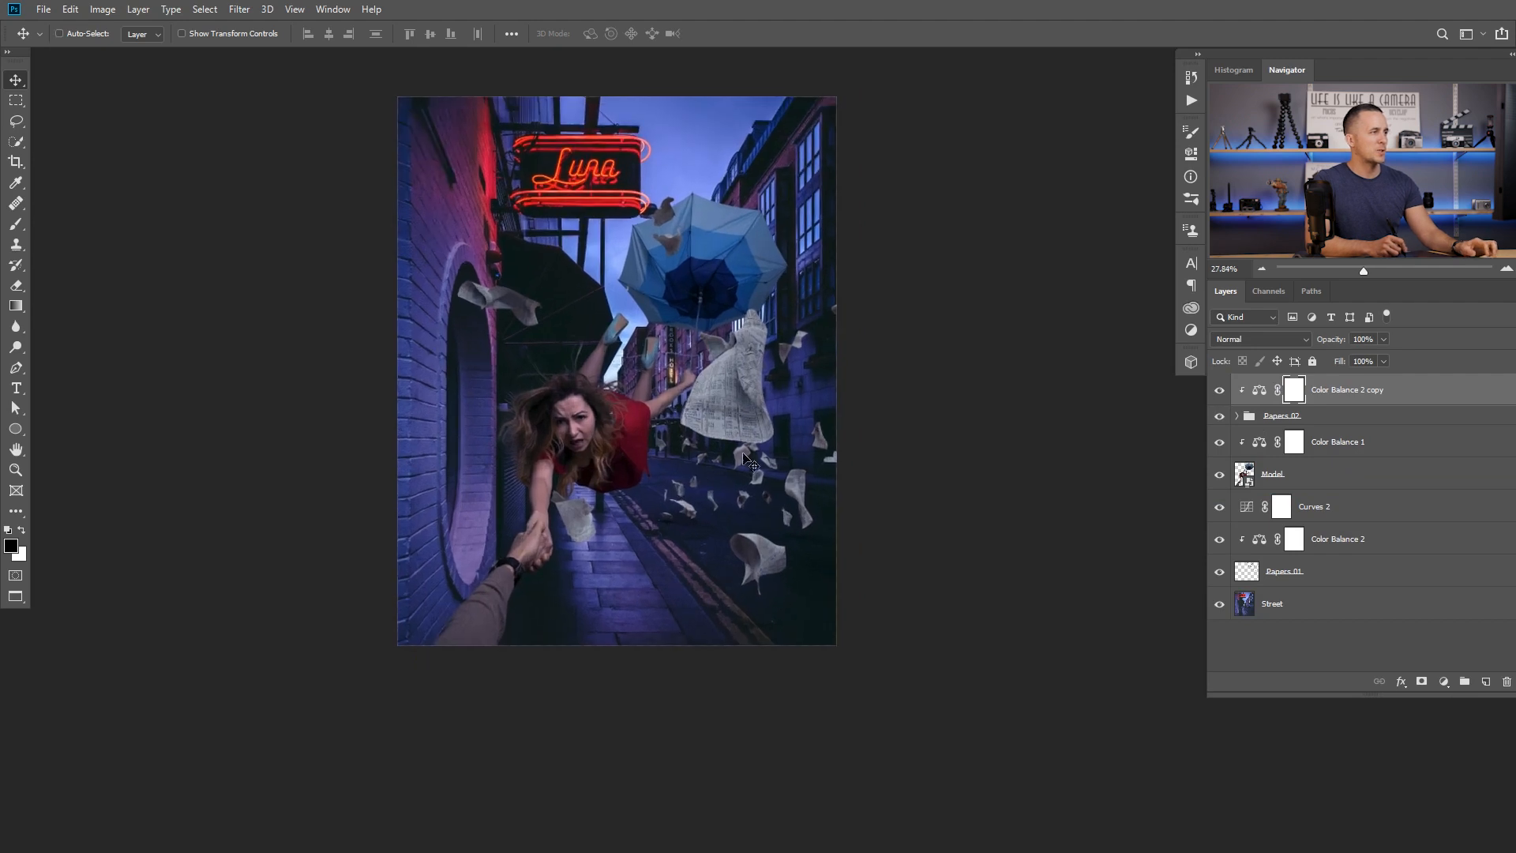
- Lasso the large paper under the umbrella, separate it from Layer 1 onto its own layer and move it down over the street
left_click(1237, 416)
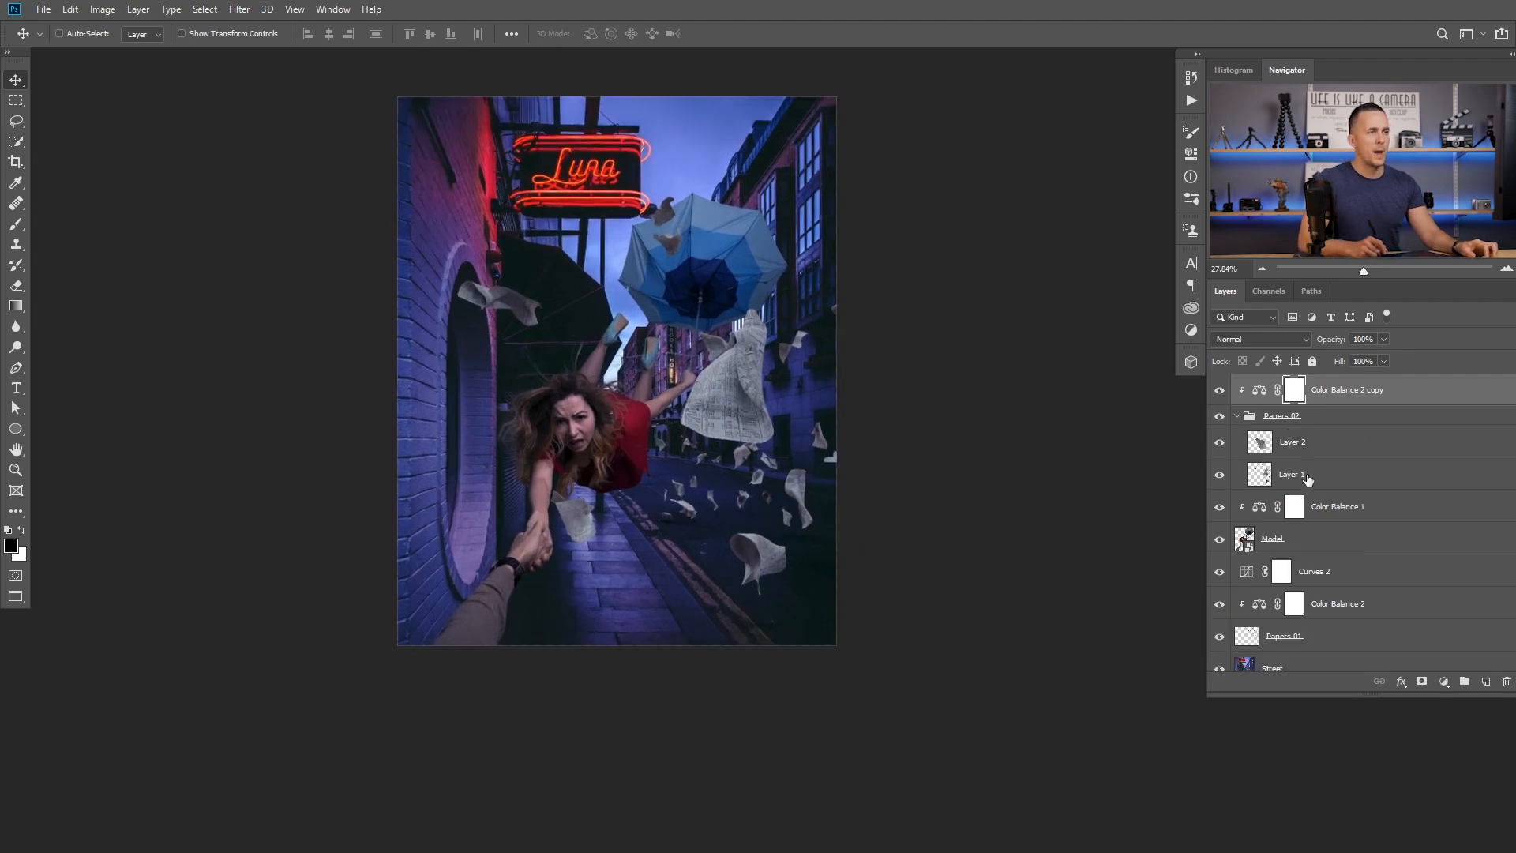
left_click(1265, 440)
key("l")
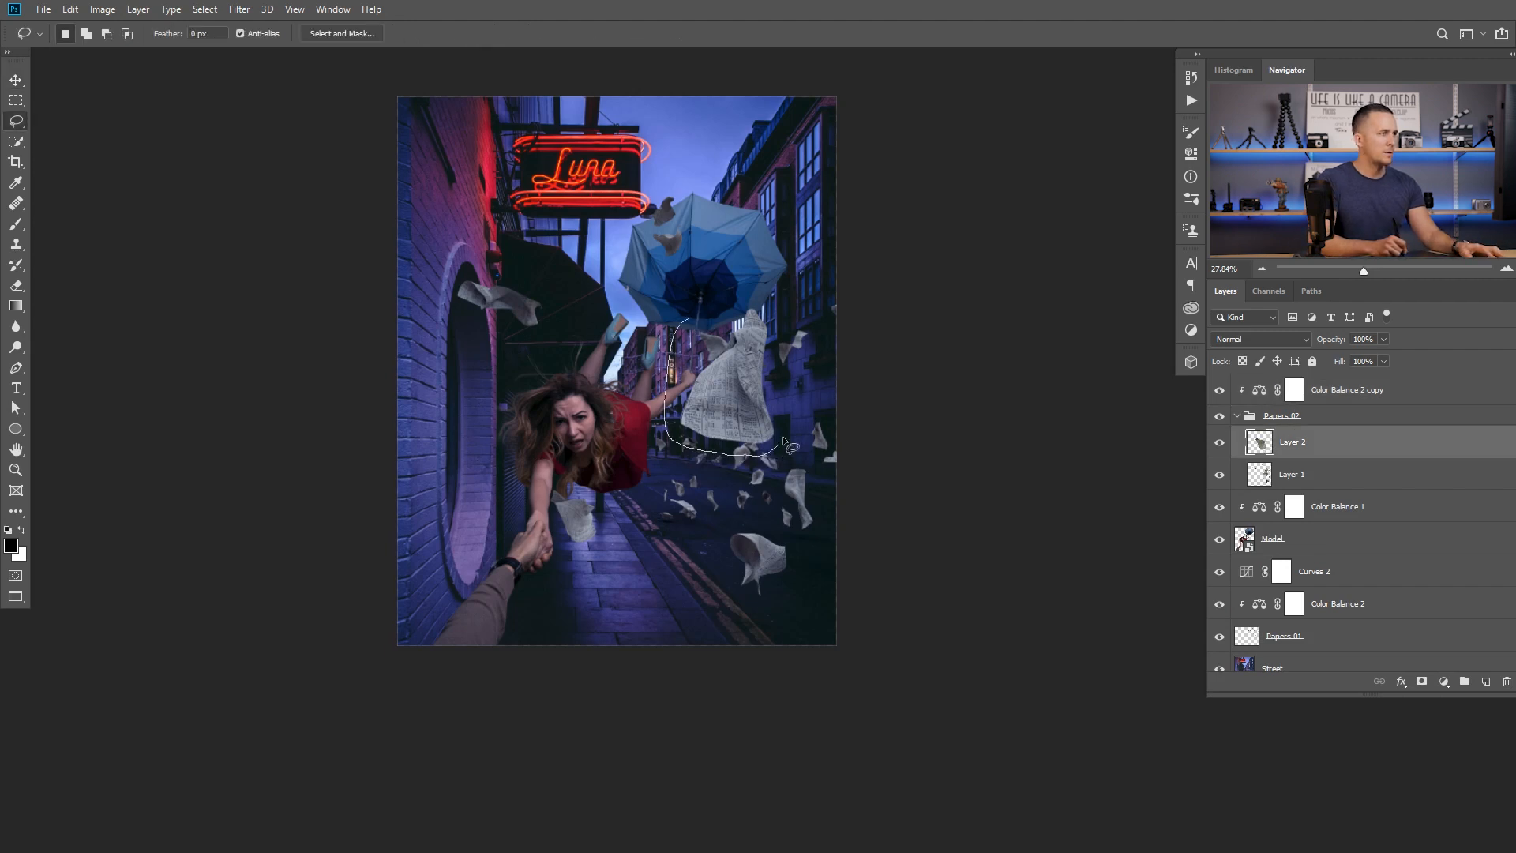
left_click_drag(765, 309, 723, 311)
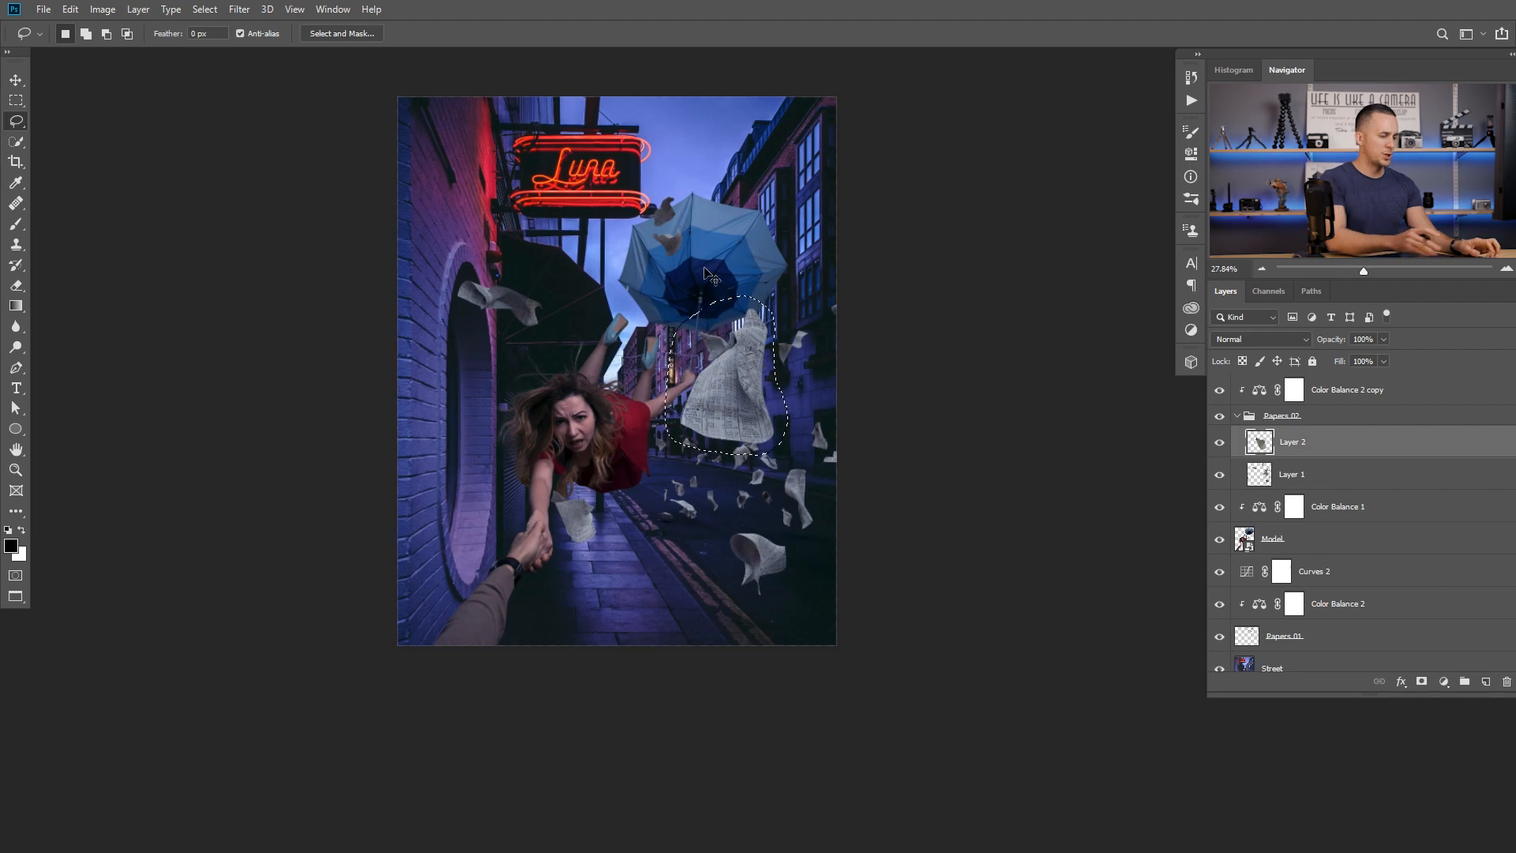
key("ctrl+j")
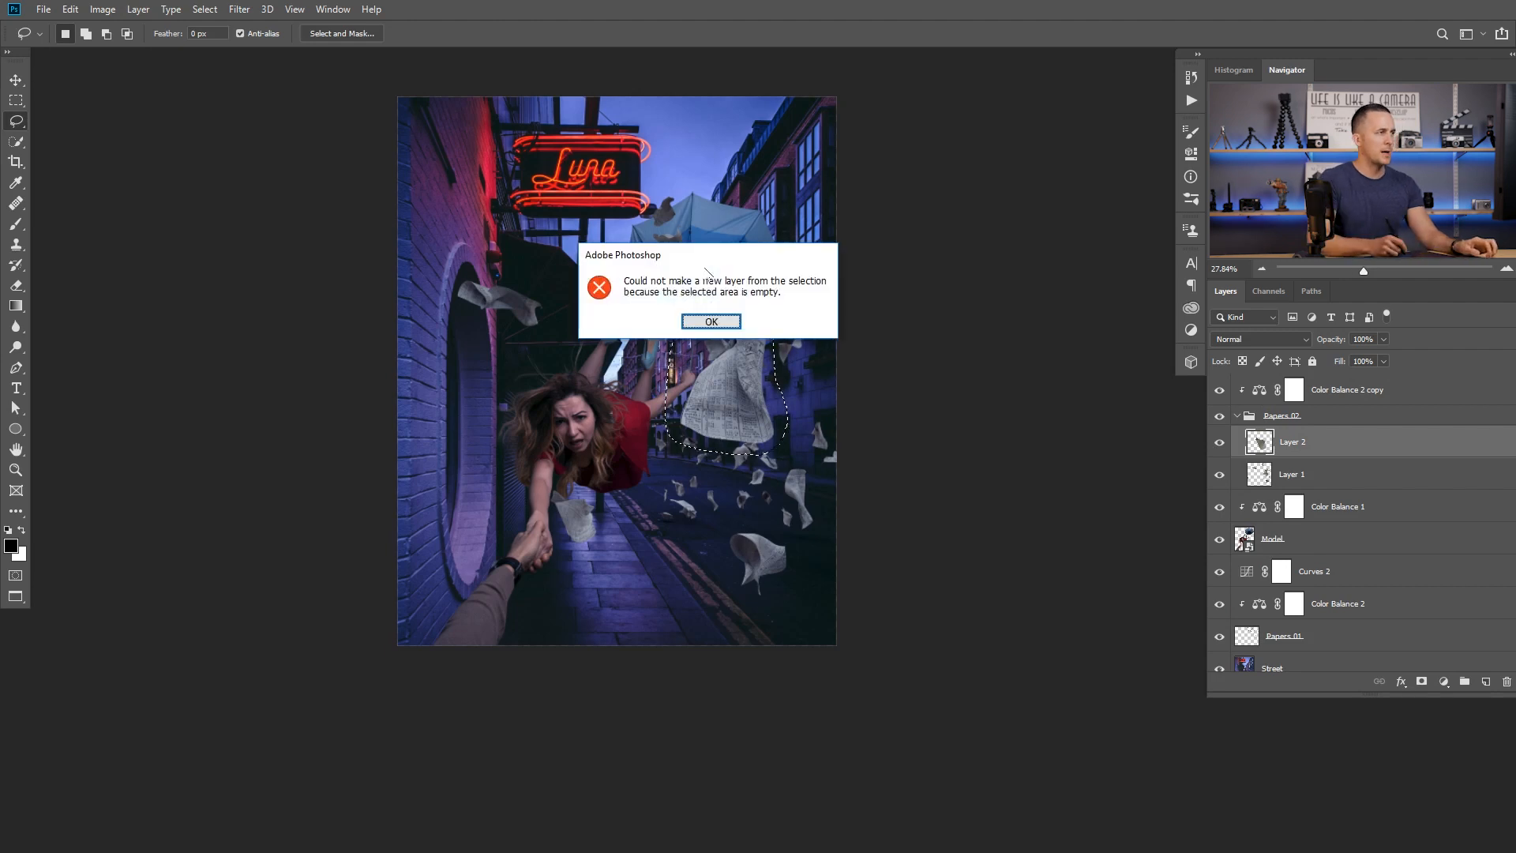
left_click(697, 322)
left_click(1261, 474)
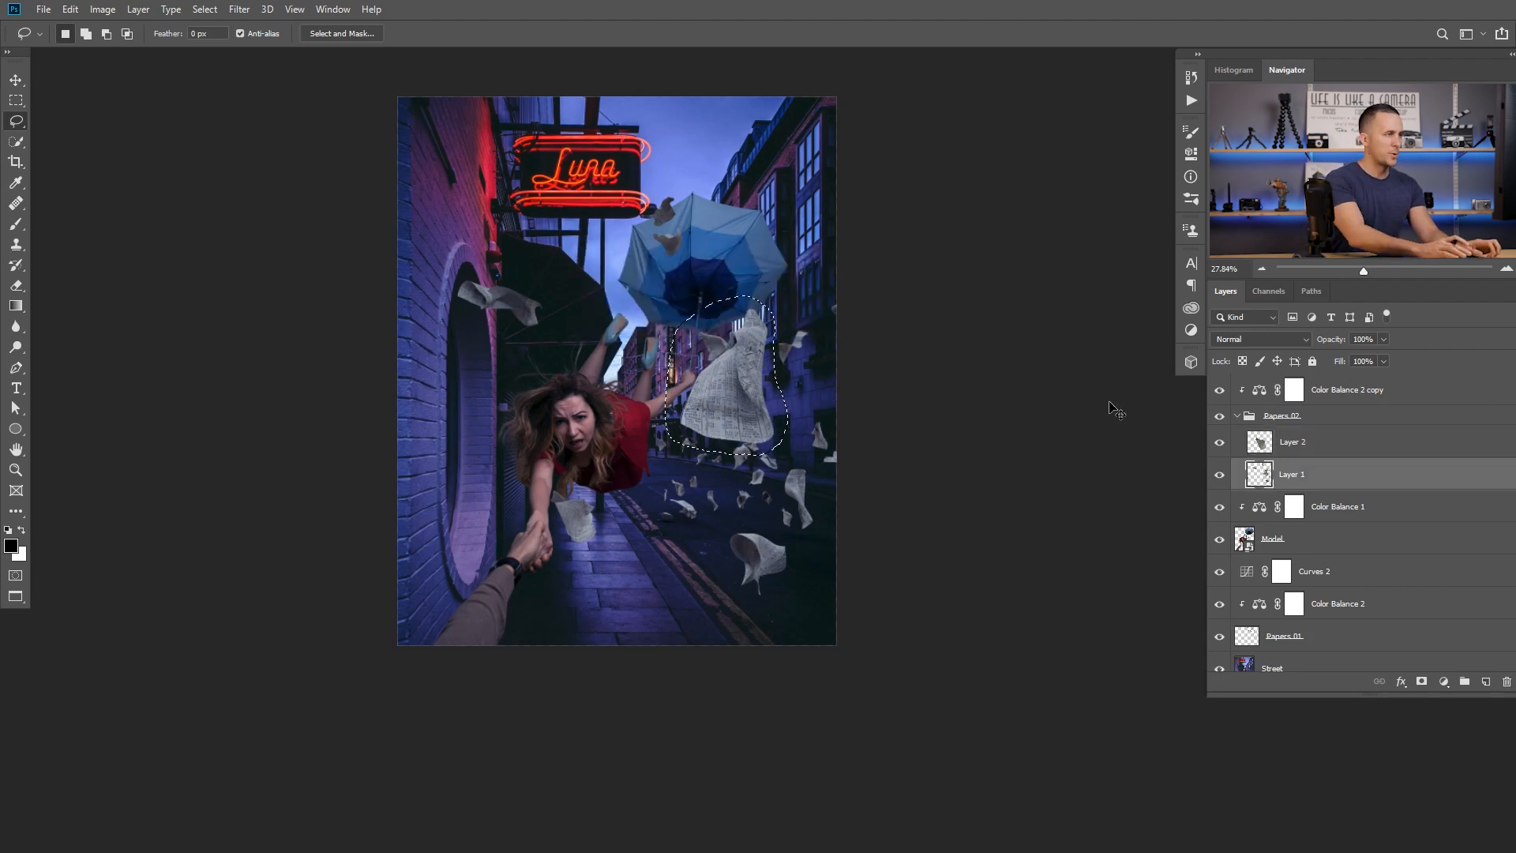
key("ctrl+j")
key("v")
mouse_move(728, 423)
left_mouse_down()
mouse_move(453, 496)
mouse_move(560, 229)
mouse_move(756, 348)
mouse_move(1046, 242)
mouse_move(1088, 269)
mouse_move(999, 294)
mouse_move(734, 491)
left_mouse_up()
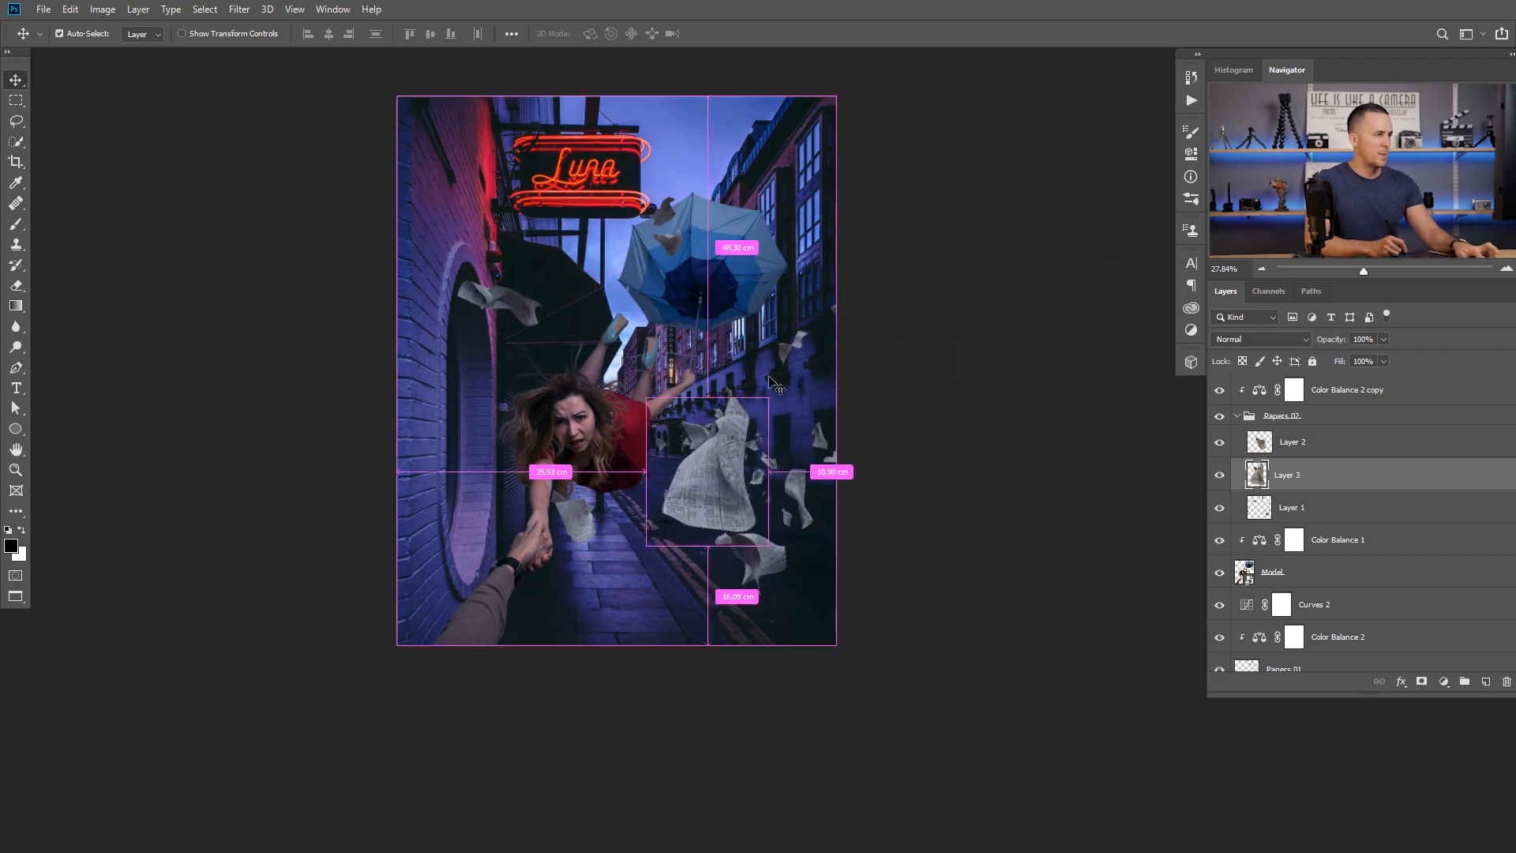
key("ctrl+t")
mouse_move(767, 397)
left_mouse_down()
mouse_move(723, 452)
mouse_move(723, 378)
mouse_move(743, 396)
left_mouse_up()
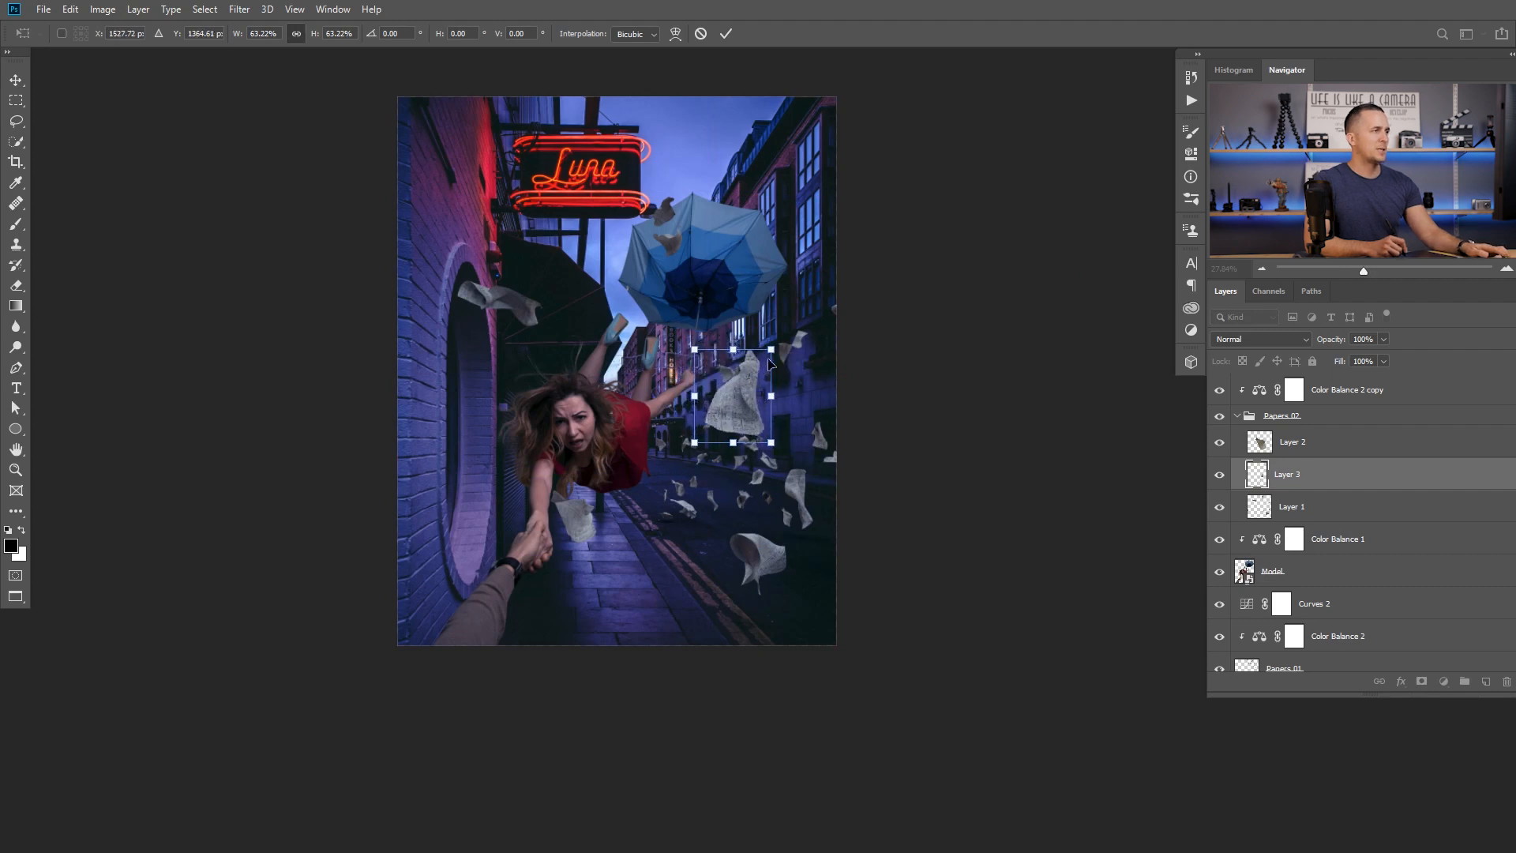
key("Escape")
- Scale the large paper down with Free Transform and reposition it just below the umbrella, near the woman's raised hand
key("ctrl+t")
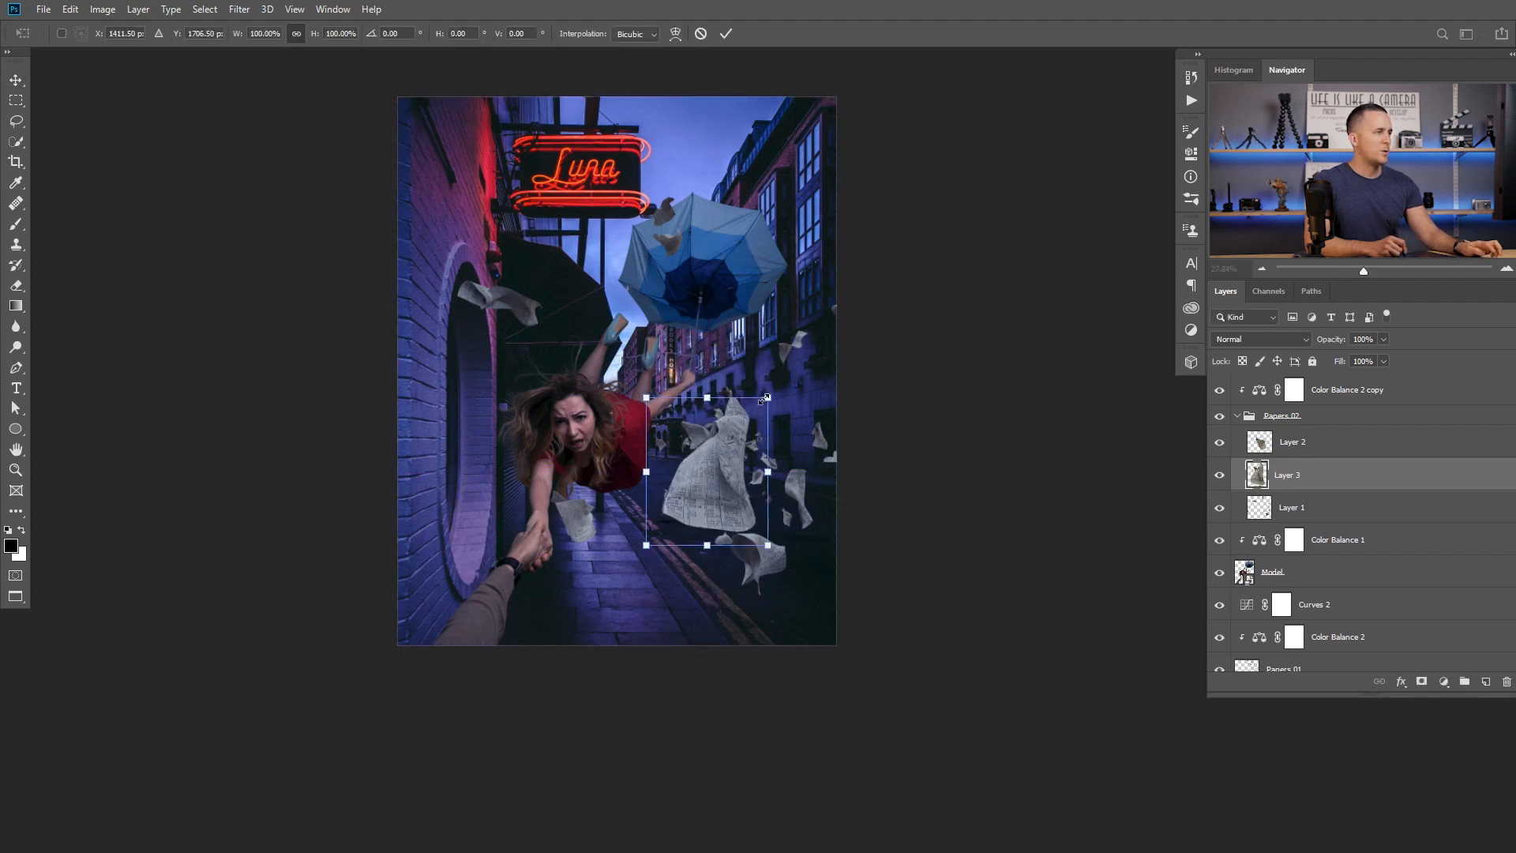
left_click_drag(766, 397, 750, 419)
left_click_drag(715, 498, 754, 369)
key("Return")
scroll(750, 442, "down", 1)
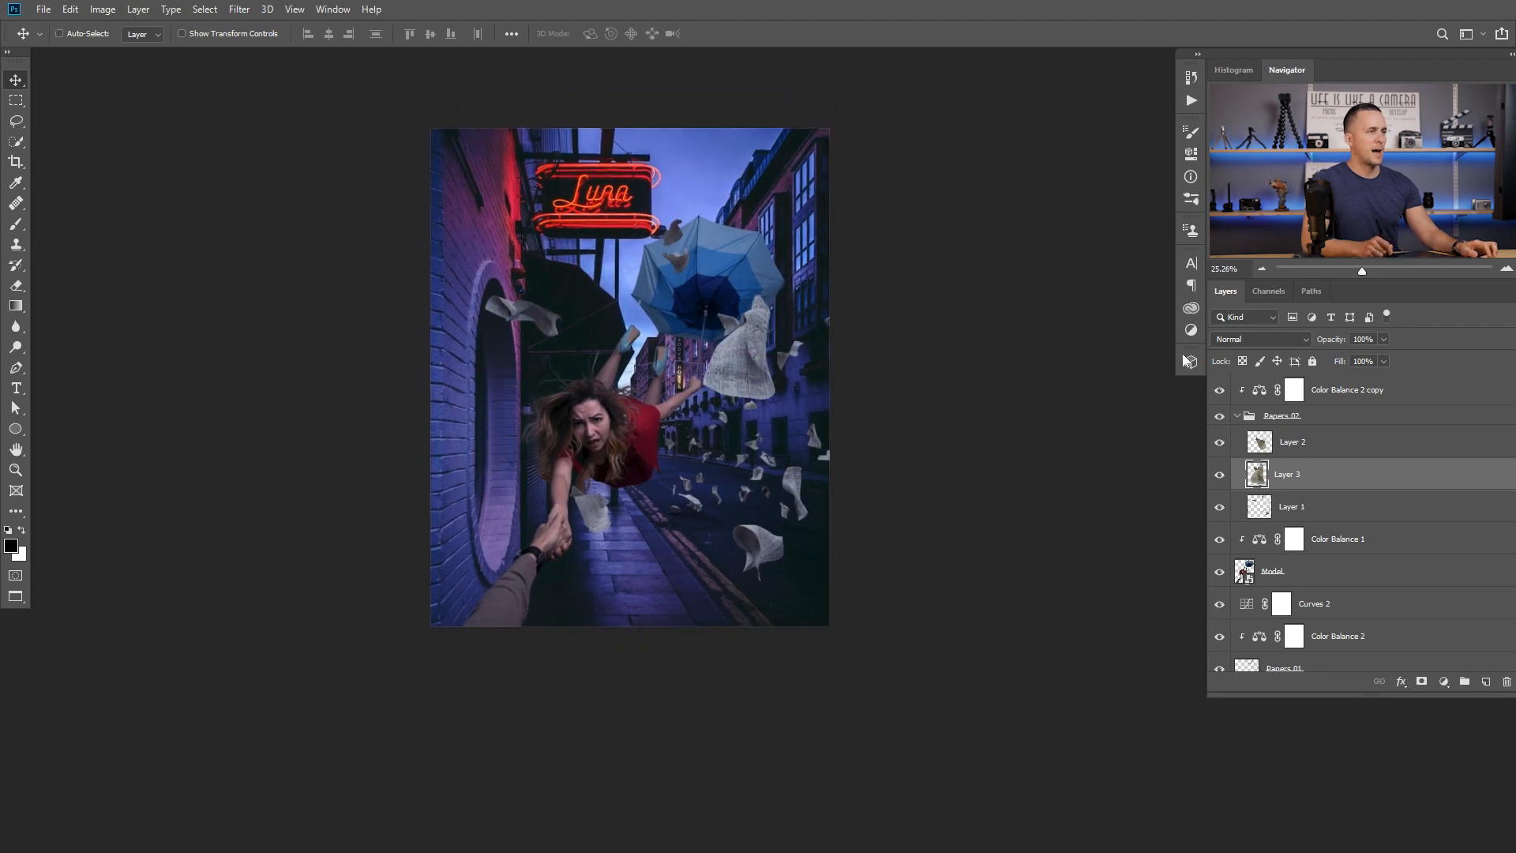
- Hide the large paper's Layer 3 and collapse the Papers 02 group
left_click(1218, 474)
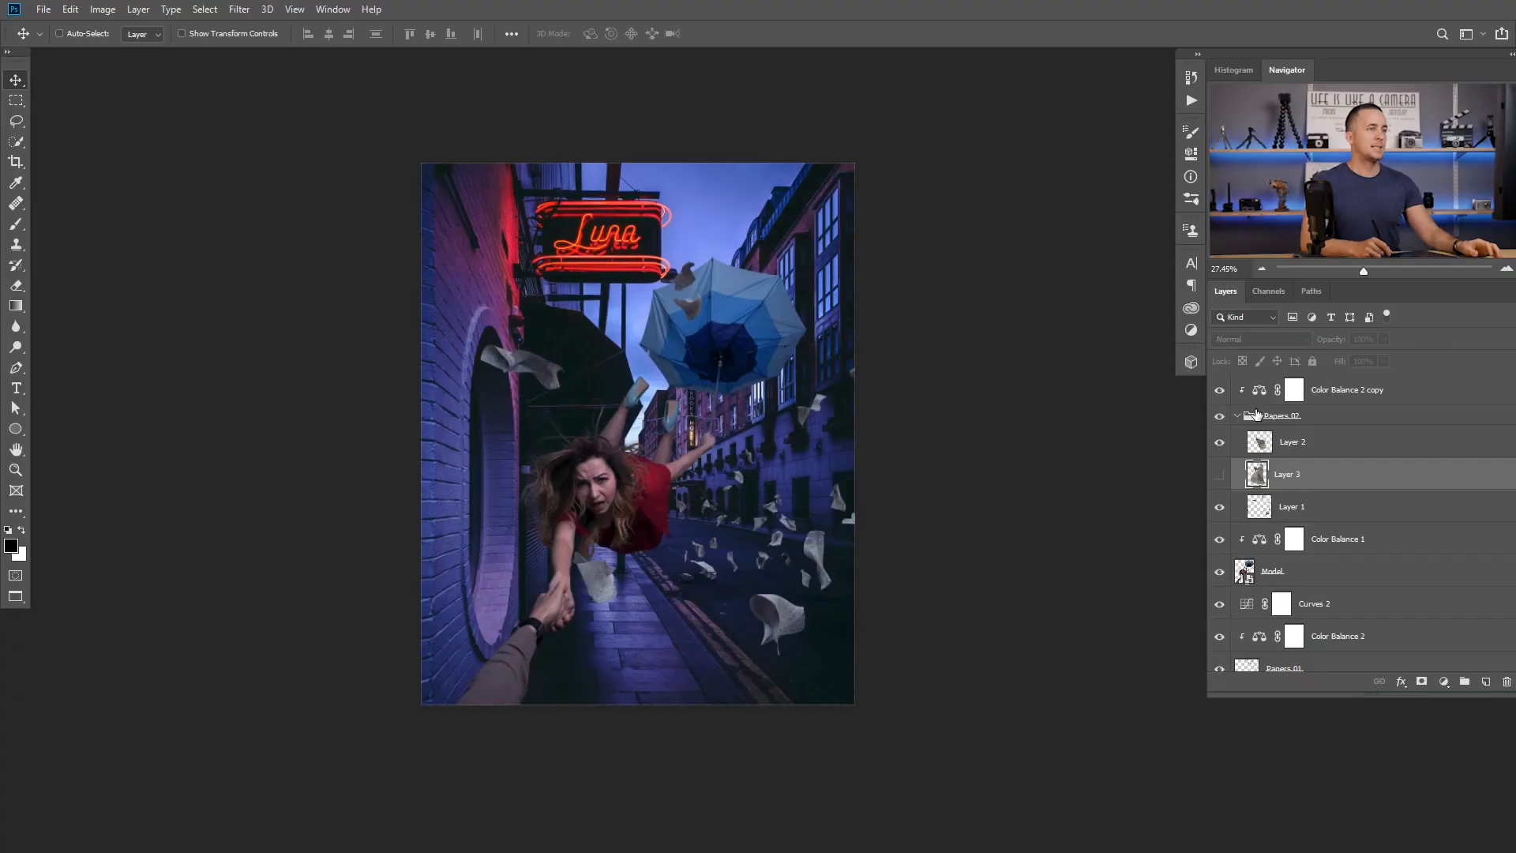
left_click(1237, 416)
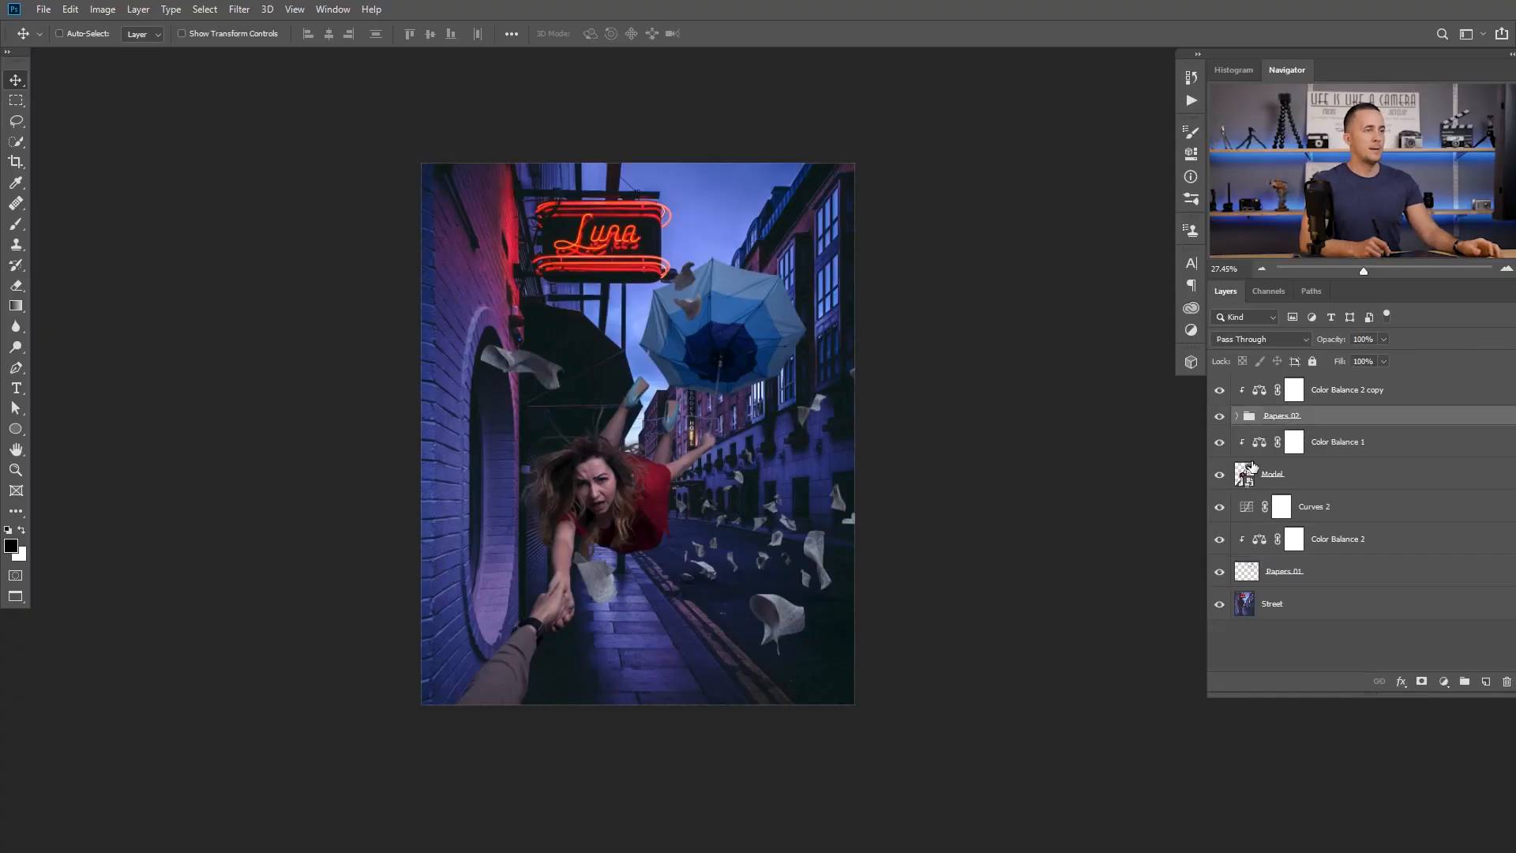
- Group Color Balance 1 with the Model layer and name the group Model
left_click(1252, 446)
left_click(1271, 475, "ctrl")
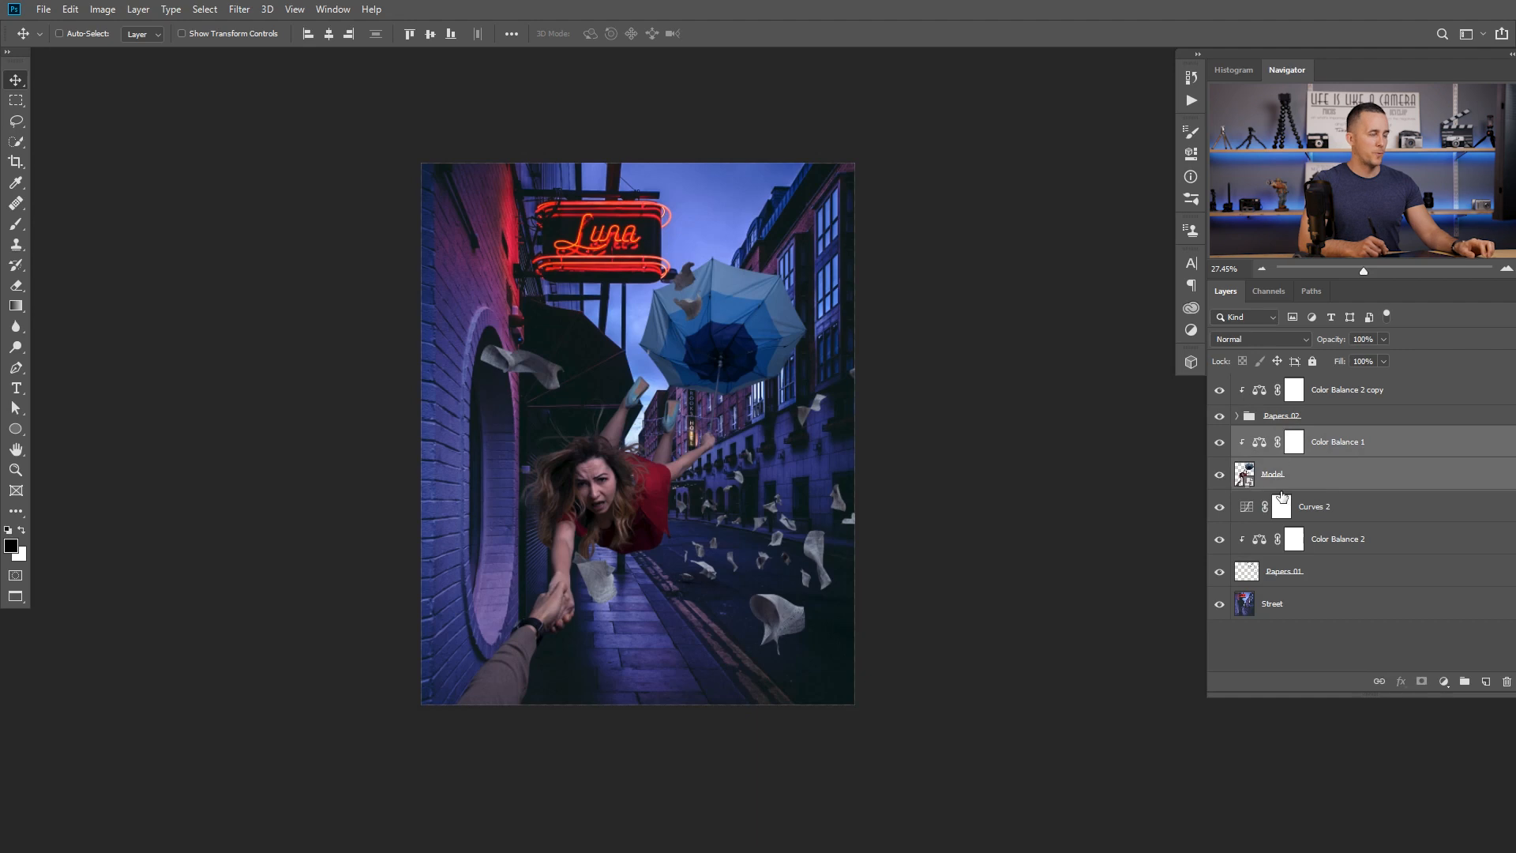
key("ctrl+g")
double_click(1275, 436)
type("Mo")
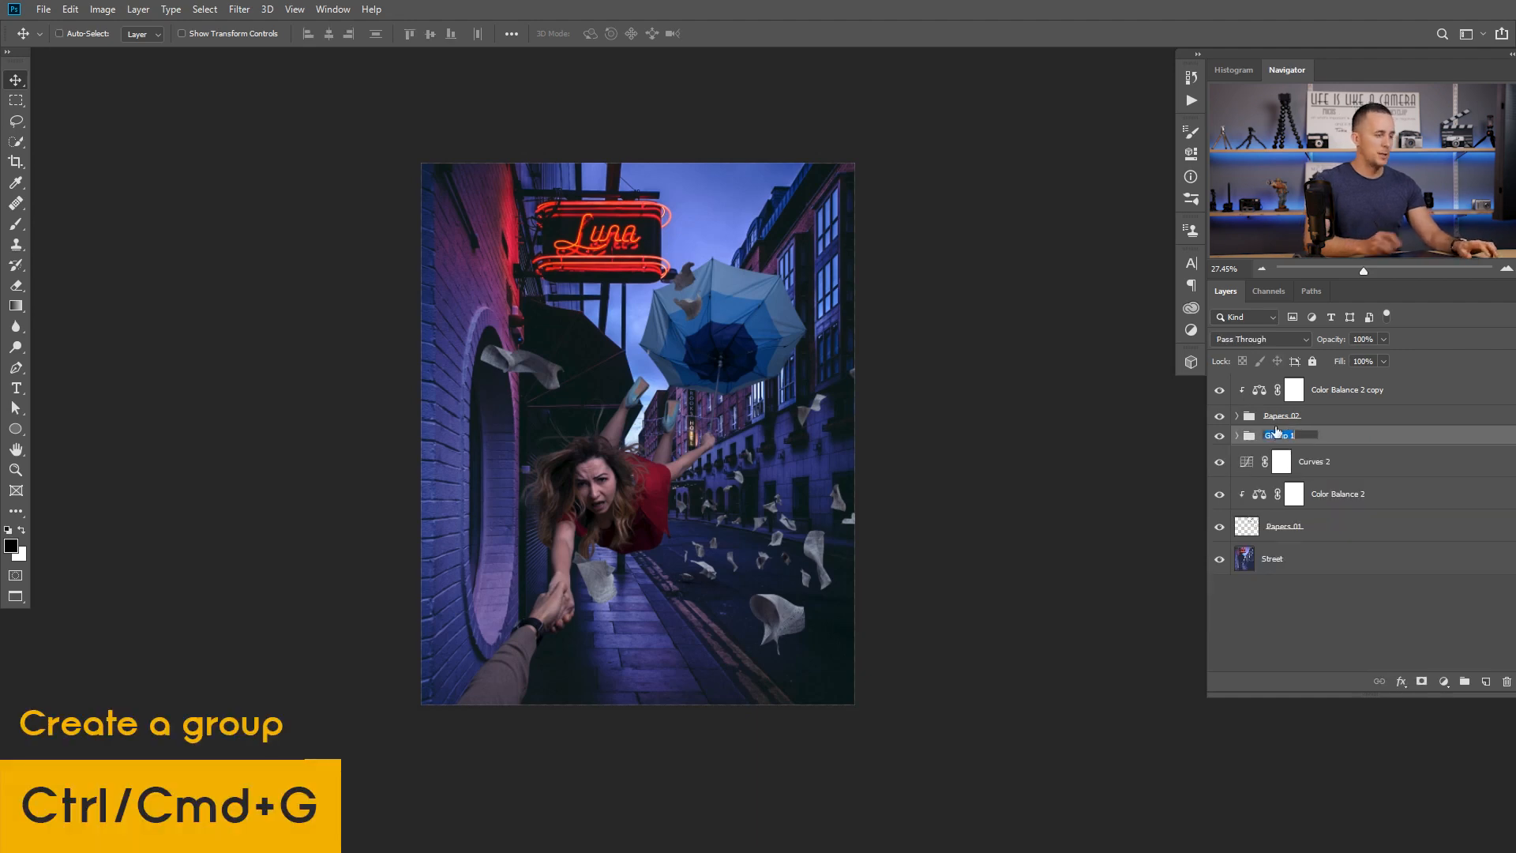
type("del")
key("Return")
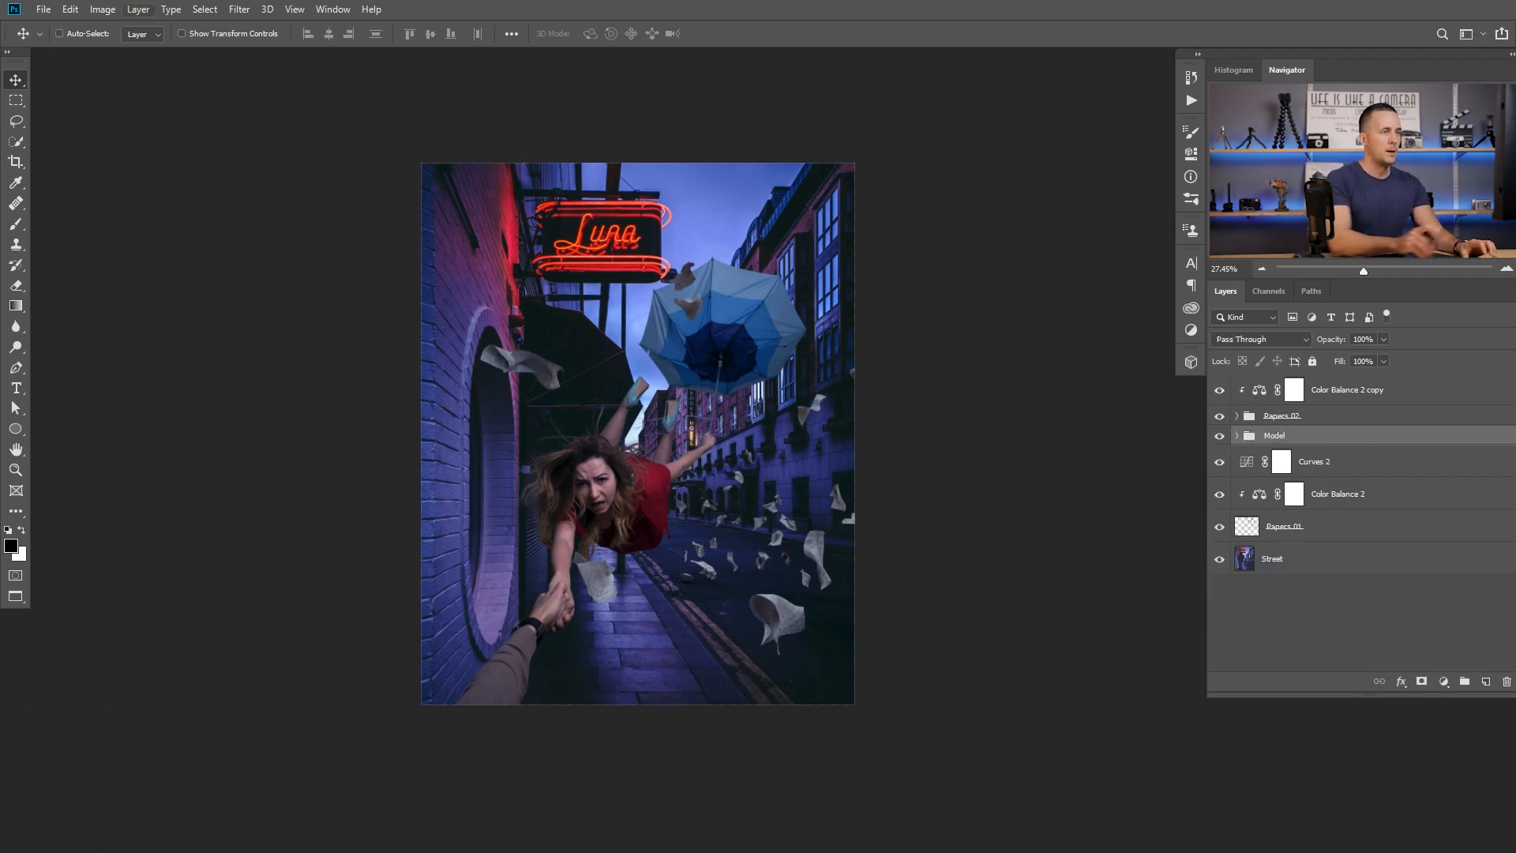
- Add a clipped Curves adjustment above Color Balance 1 in the Model group, brighten it at input 75, output 162, and invert its mask
left_click(1237, 436)
left_click(1273, 466)
left_click(1443, 681)
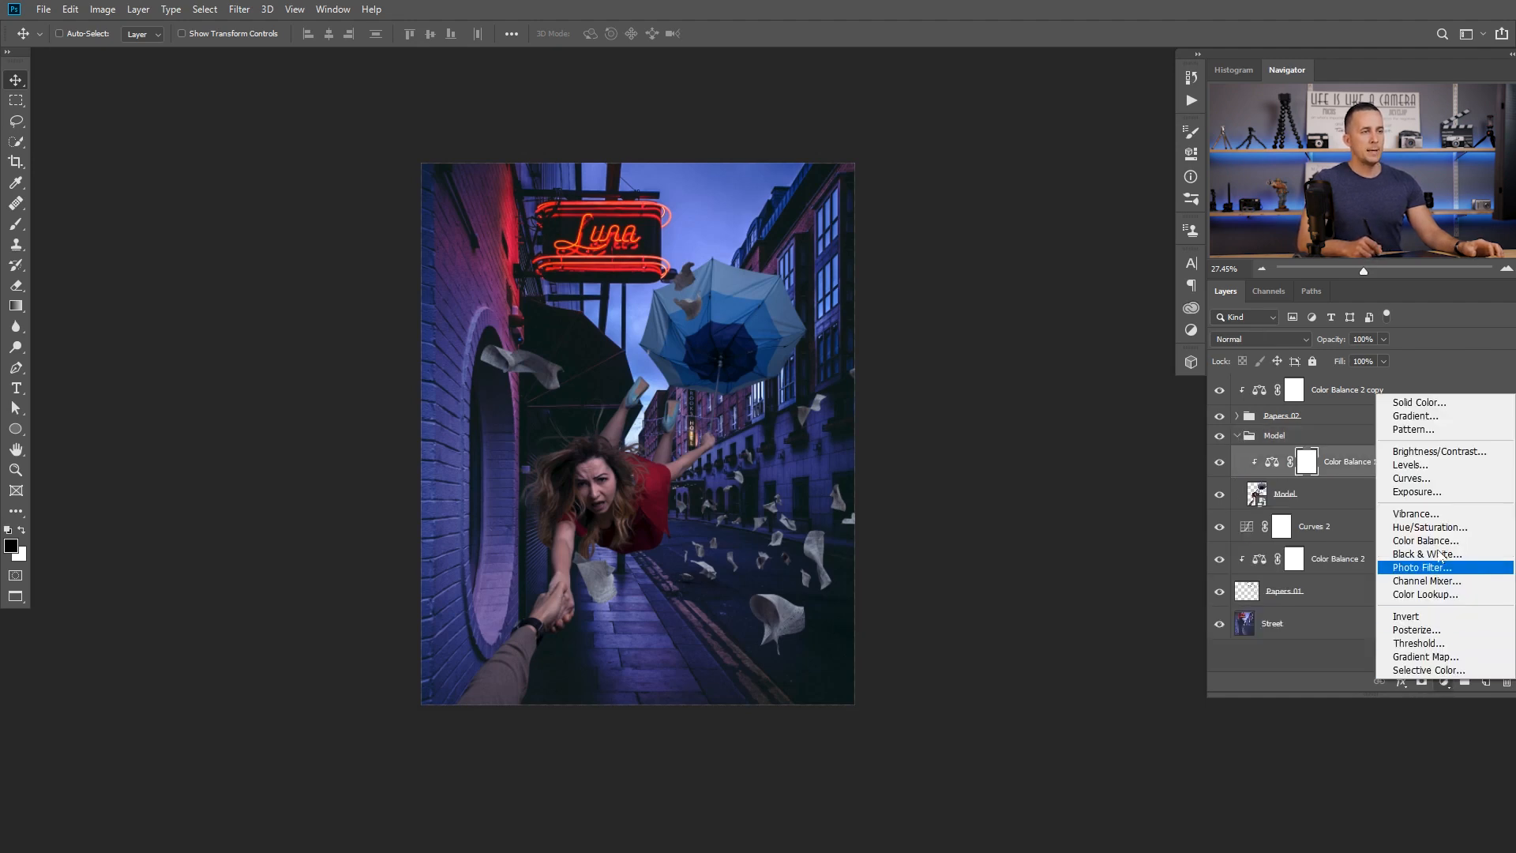
left_click(1380, 473)
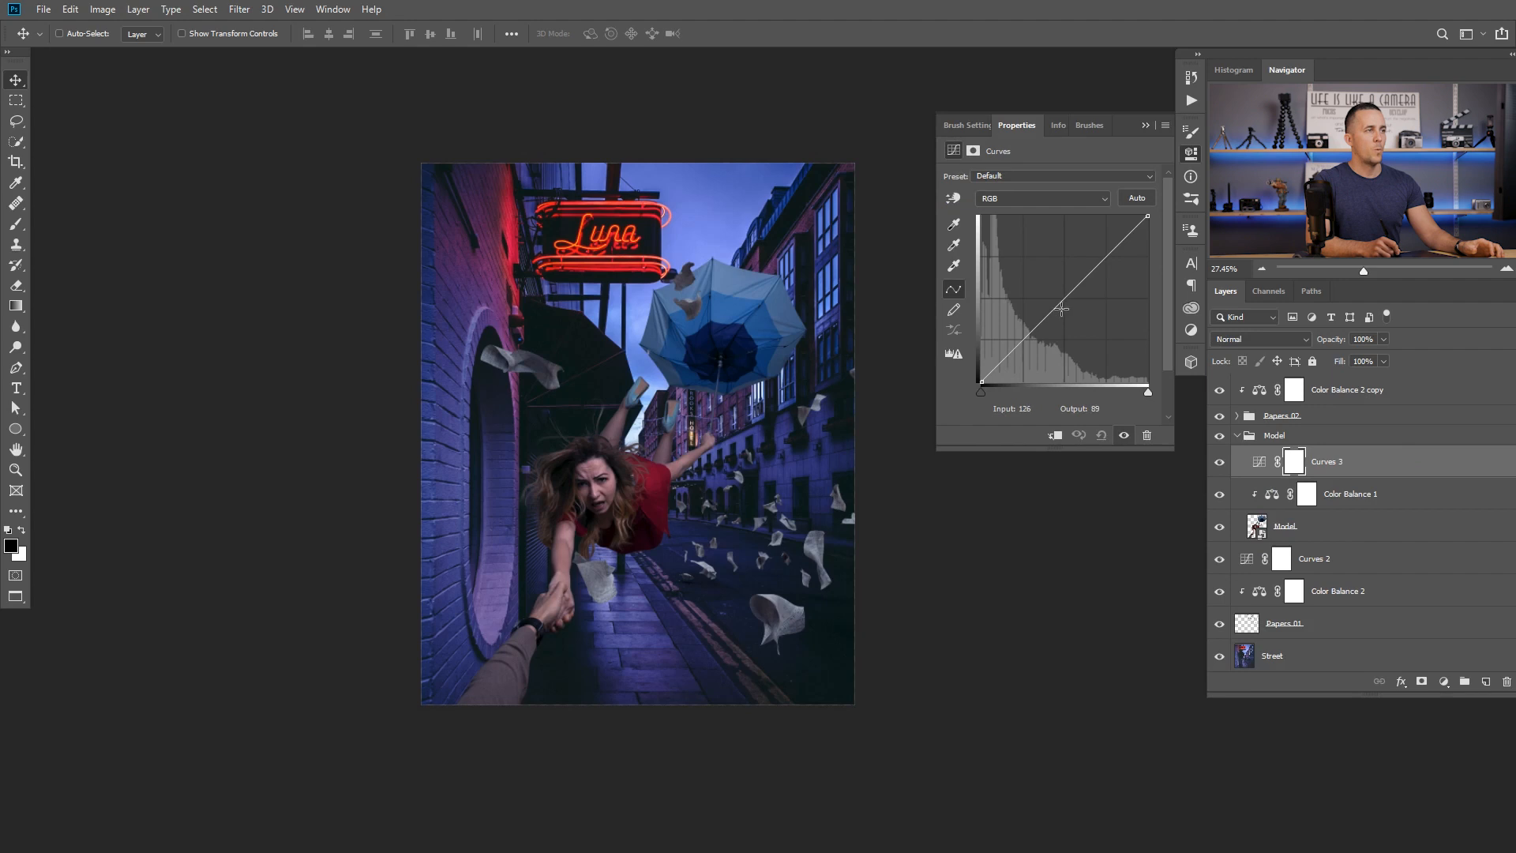
left_click_drag(1061, 309, 1035, 278)
left_click(1054, 435)
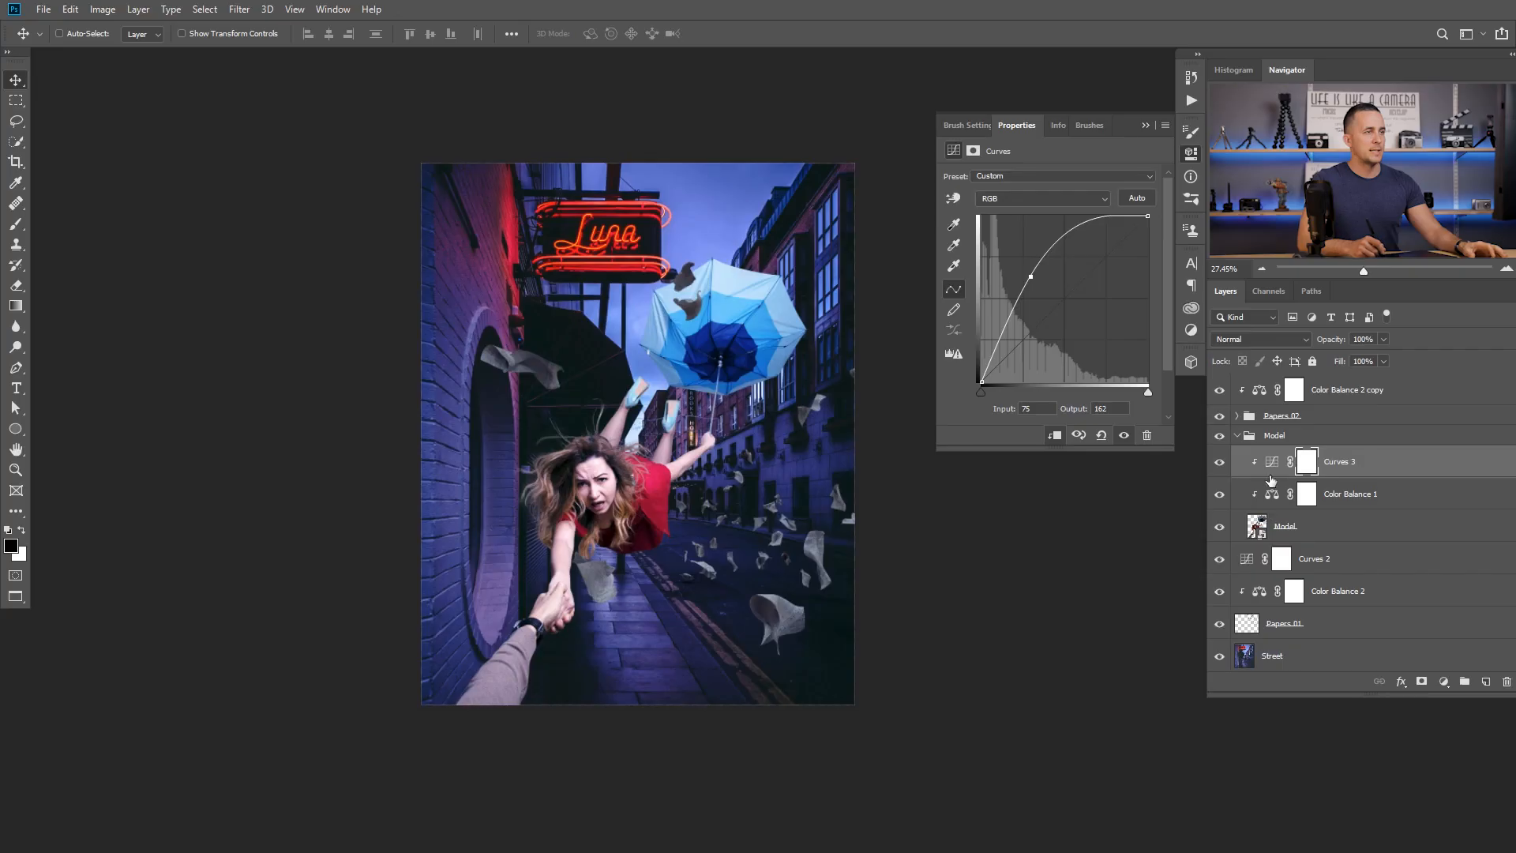
left_click(1300, 462)
key("ctrl+i")
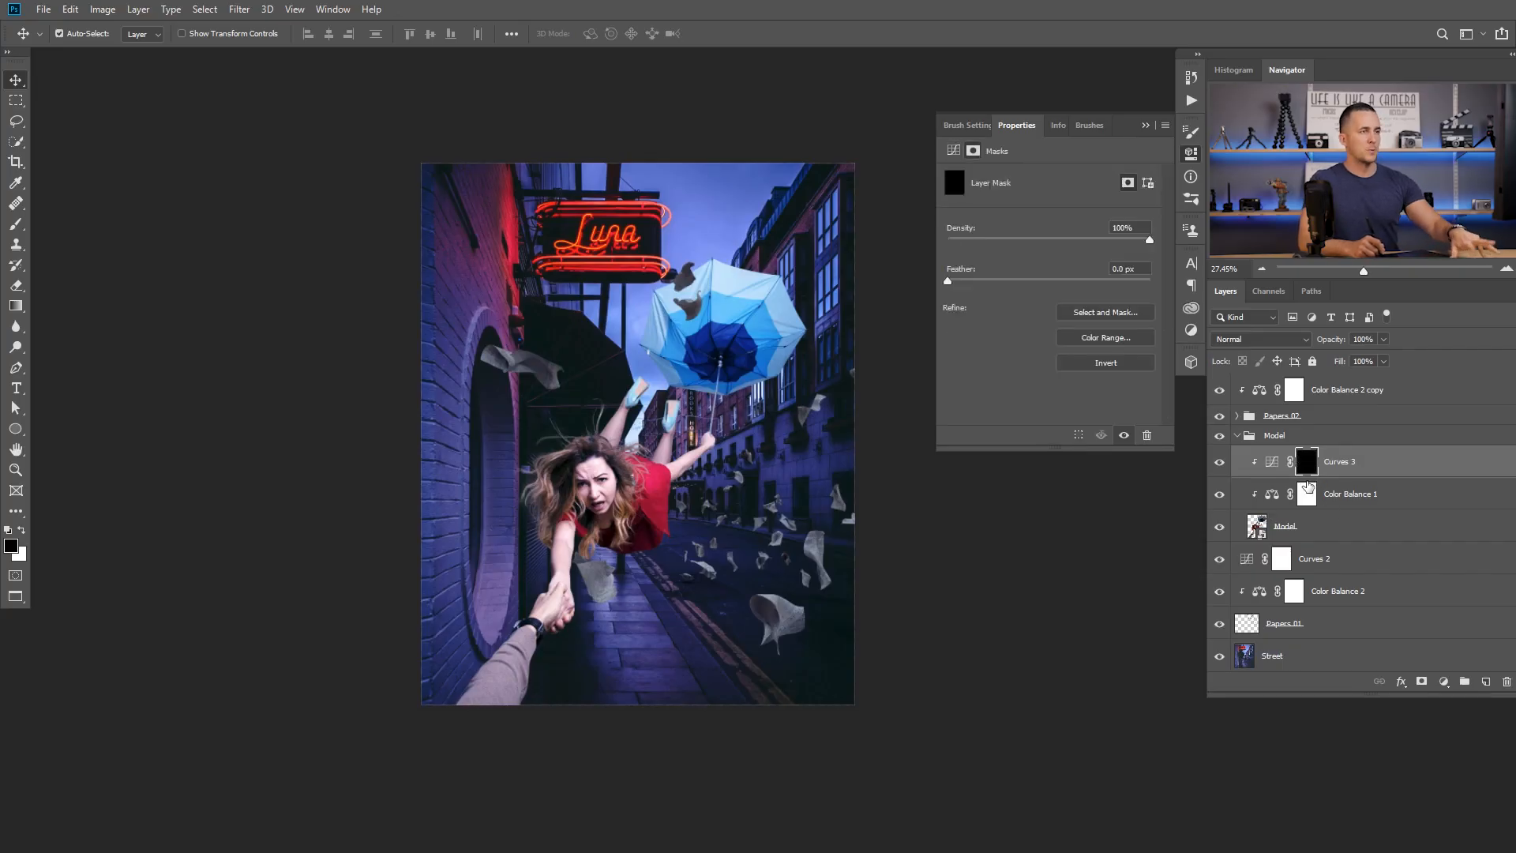
- Add a second clipped Curves adjustment above Curves 3, darken it at input 158, output 88, and invert its mask
left_click(1443, 681)
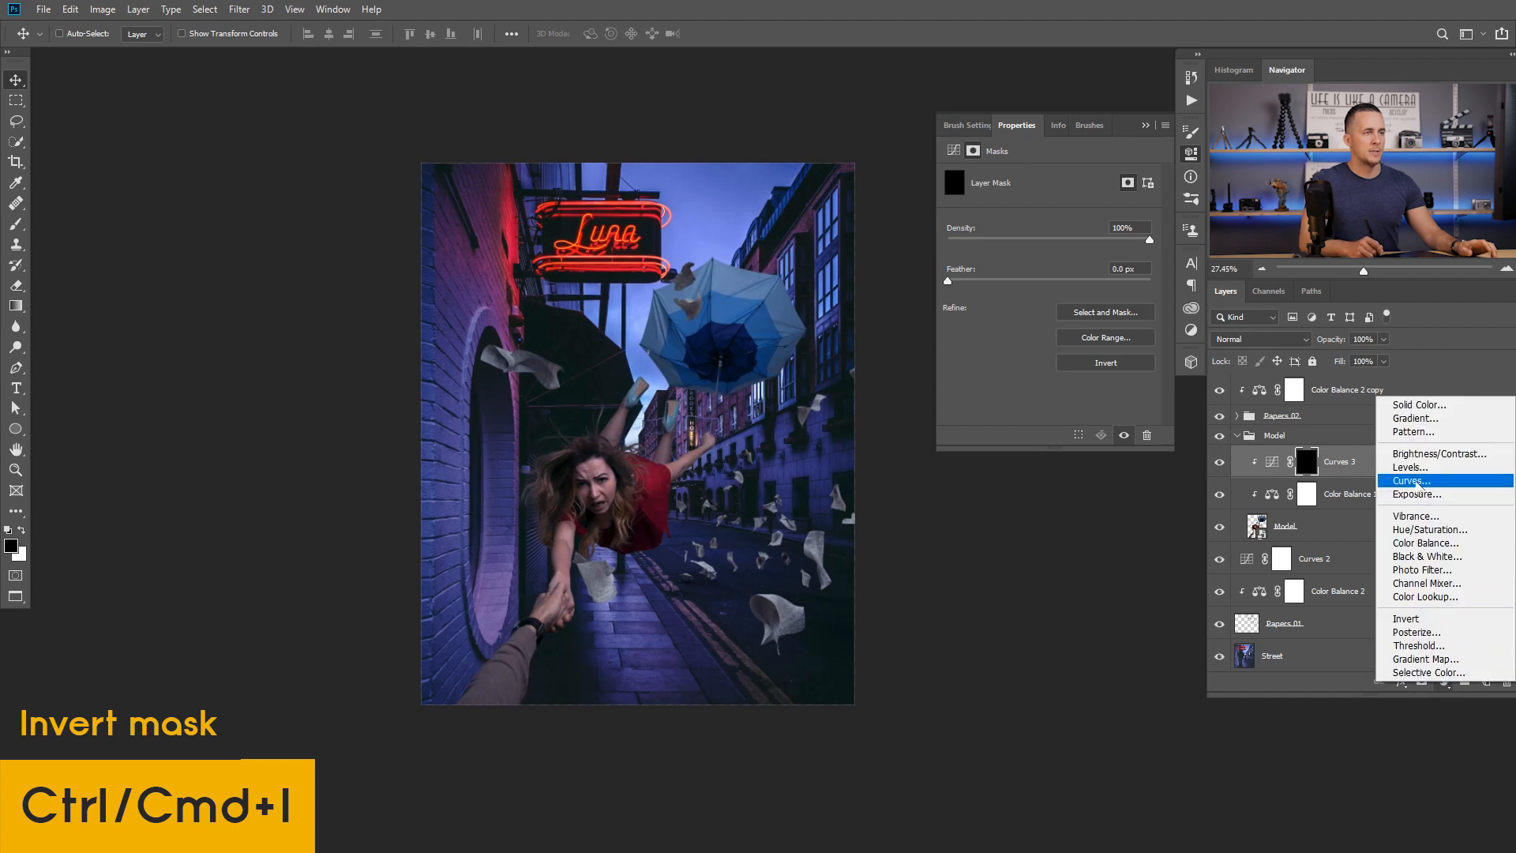
left_click(1413, 487)
left_click_drag(1084, 280, 1084, 325)
left_click(1056, 435)
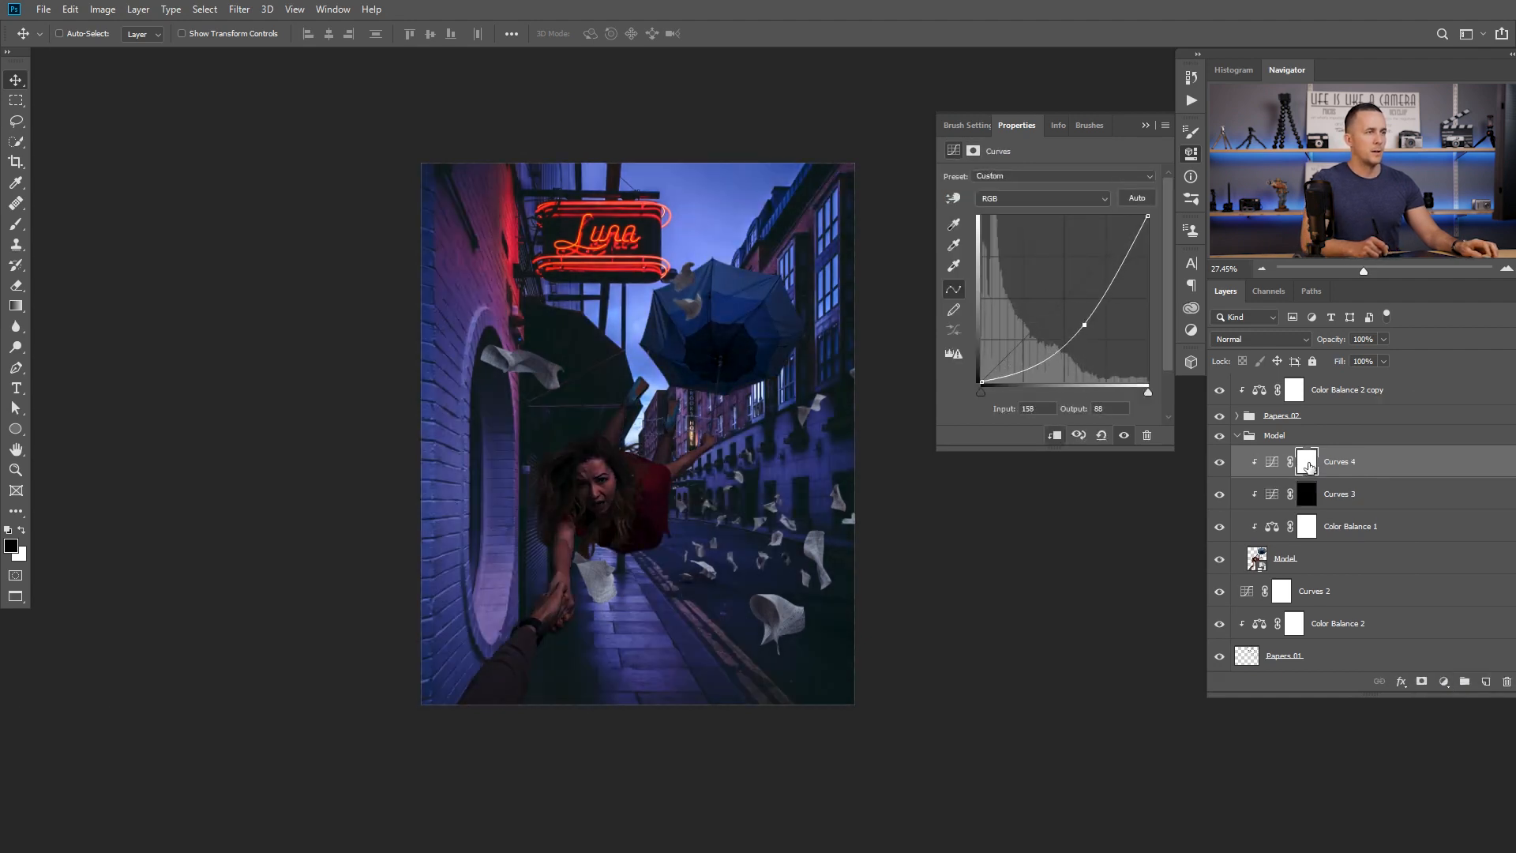
left_click(1307, 465)
key("ctrl+i")
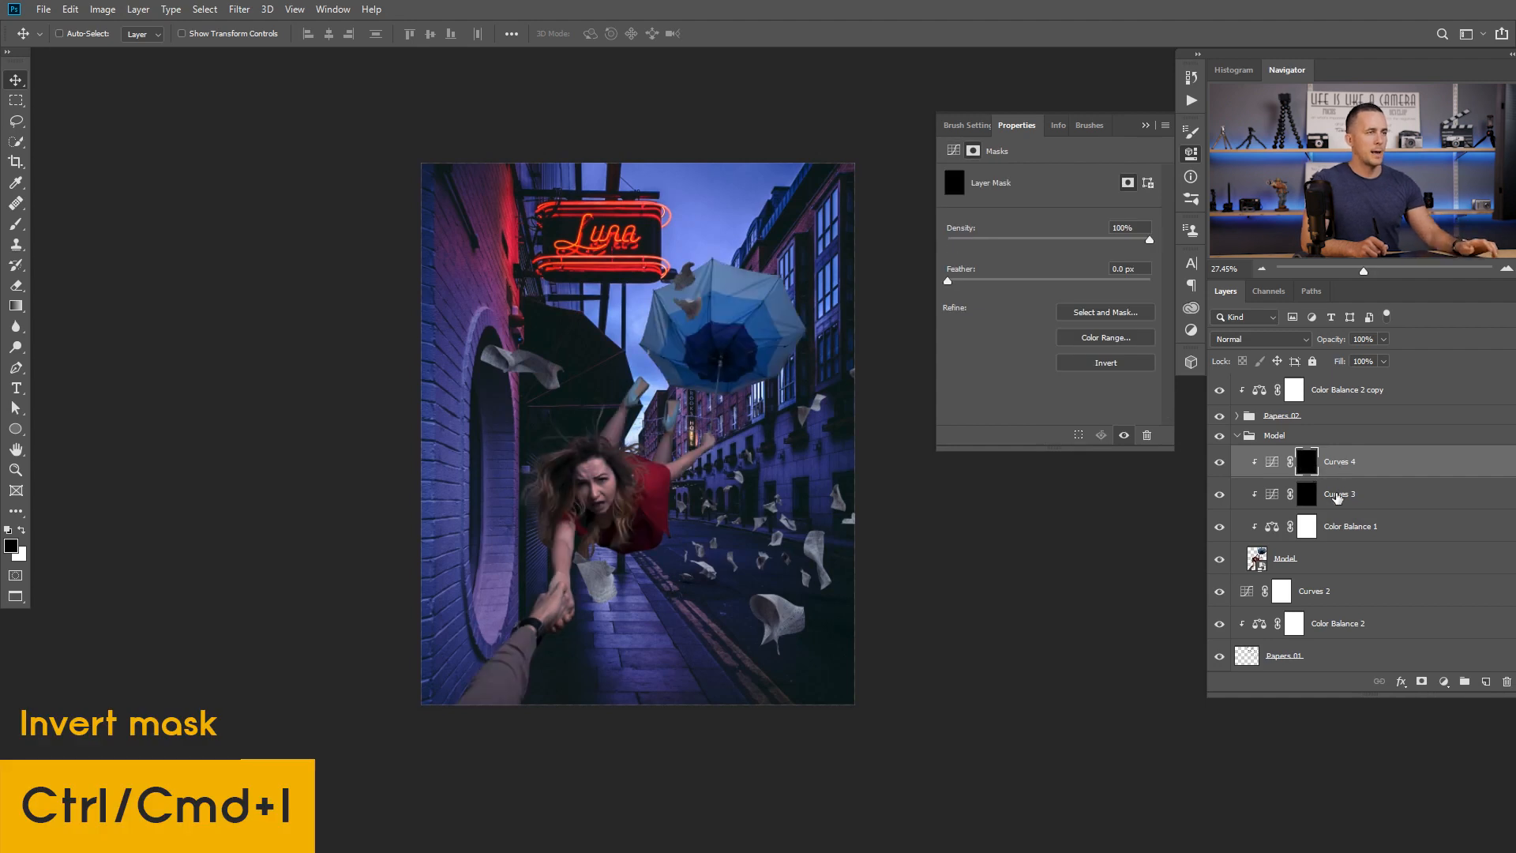
- Rename the Curves 3 adjustment layer as D and the Curves 4 adjustment layer as B
double_click(1337, 494)
type("D")
double_click(1344, 461)
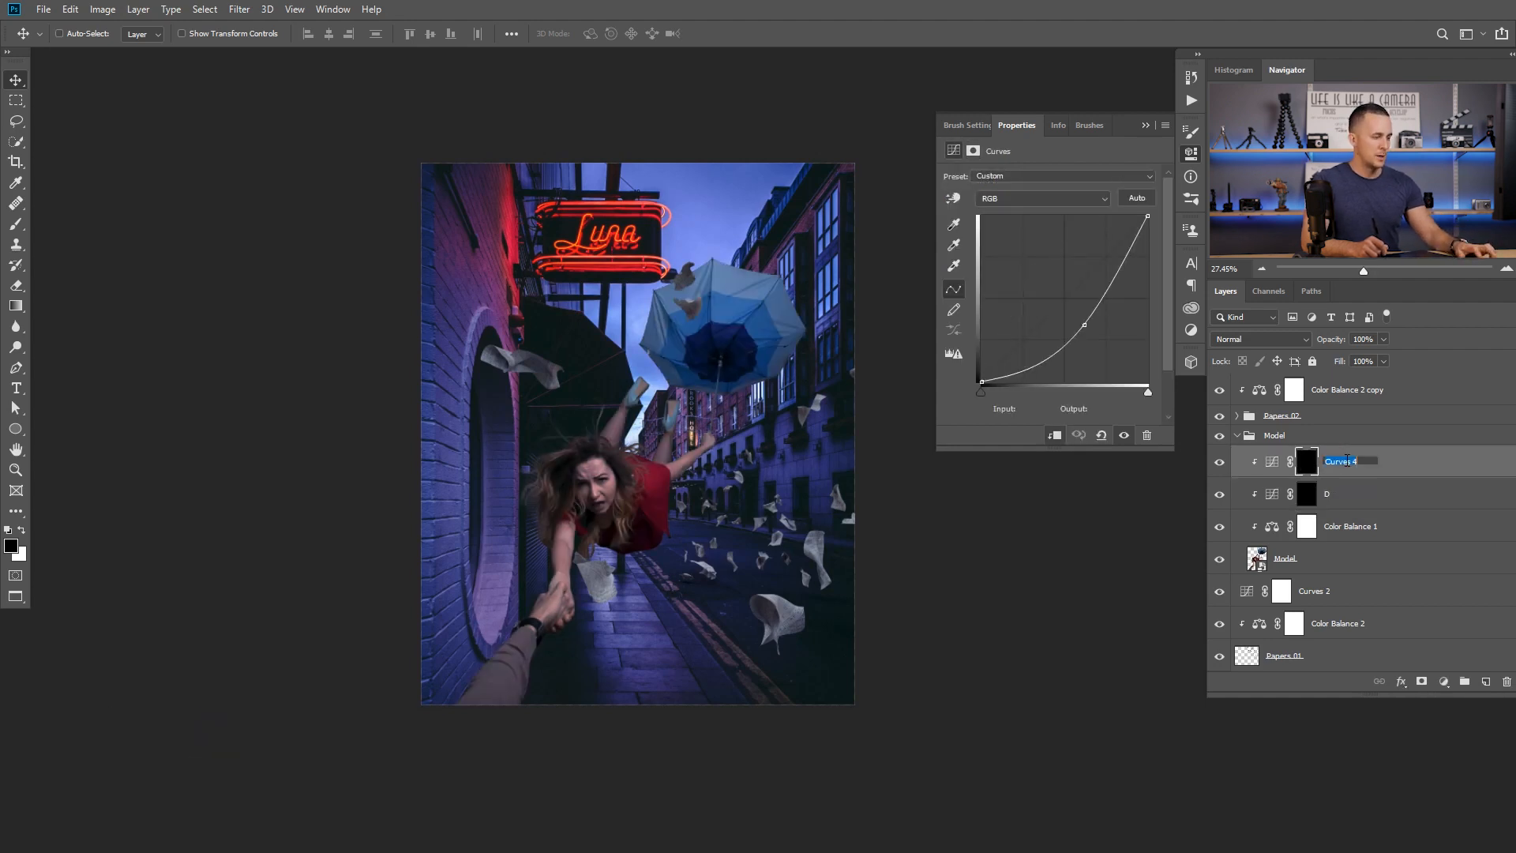
type("B")
key("Return")
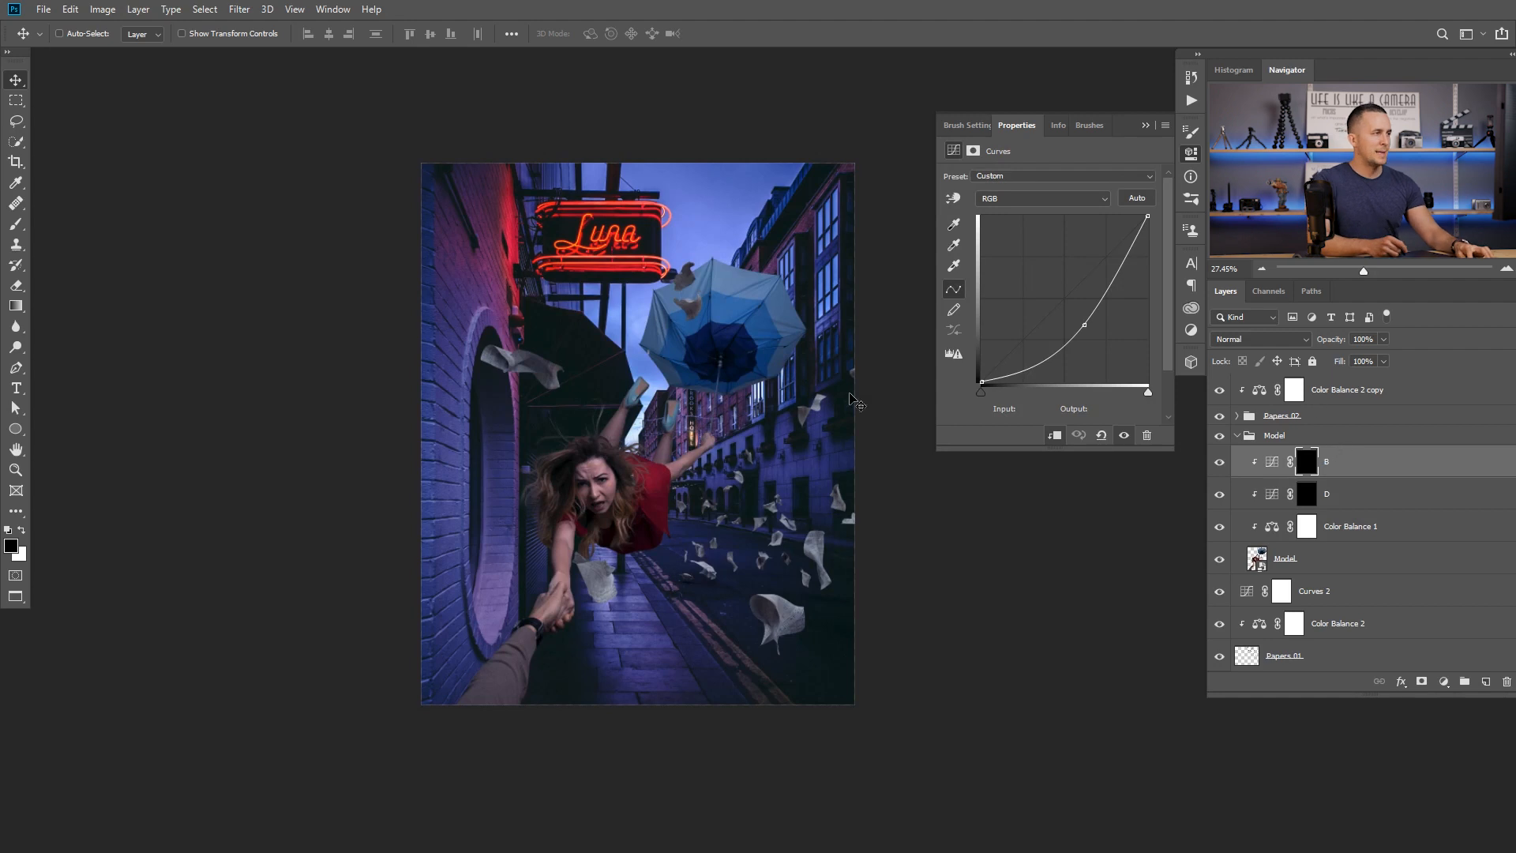
- Set up a Soft Round brush with 0% hardness, 5% opacity and a size of 200 px
key("b")
right_click(905, 386)
left_click(791, 419)
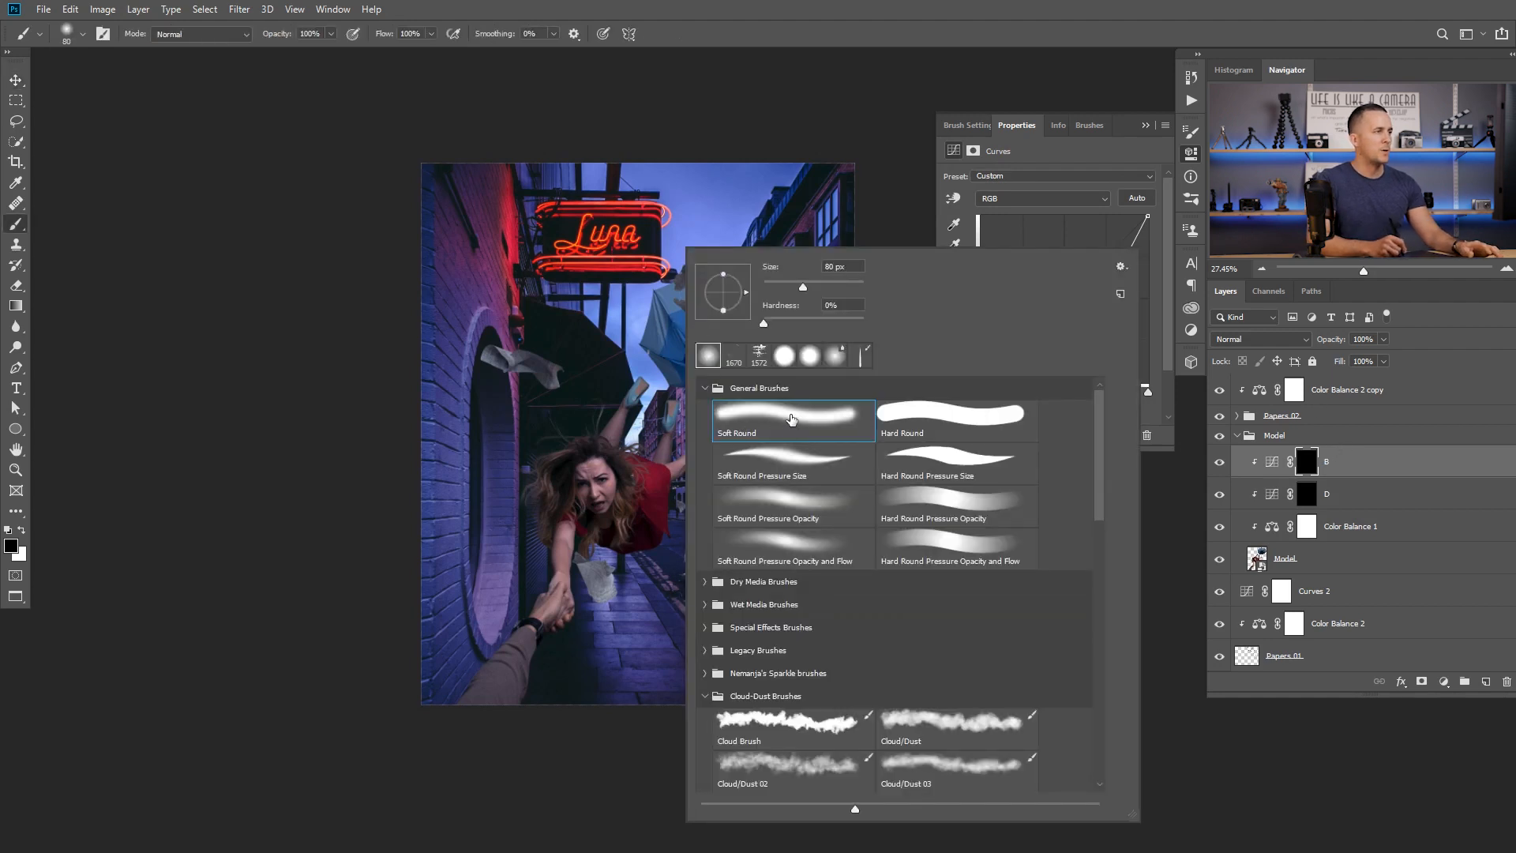
left_click(764, 323)
left_click(695, 105)
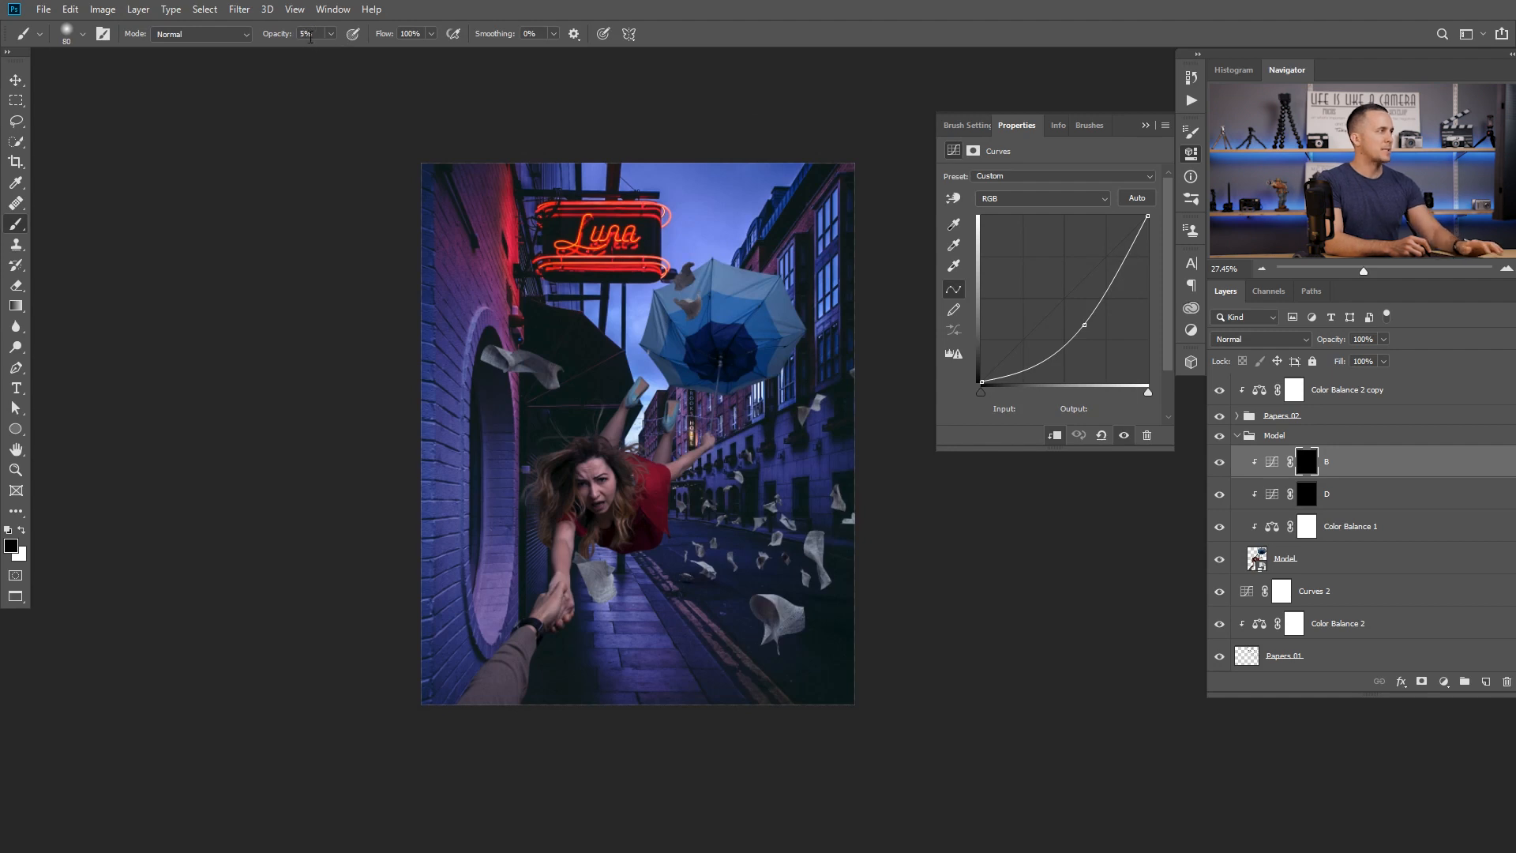
key("bracketright")
key("bracketright")
key("bracketright")
key("bracketright")
- Dodge the woman's highlights by painting white on the D layer's mask with a soft brush of about 40 to 50 px
left_click_drag(583, 480, 635, 478)
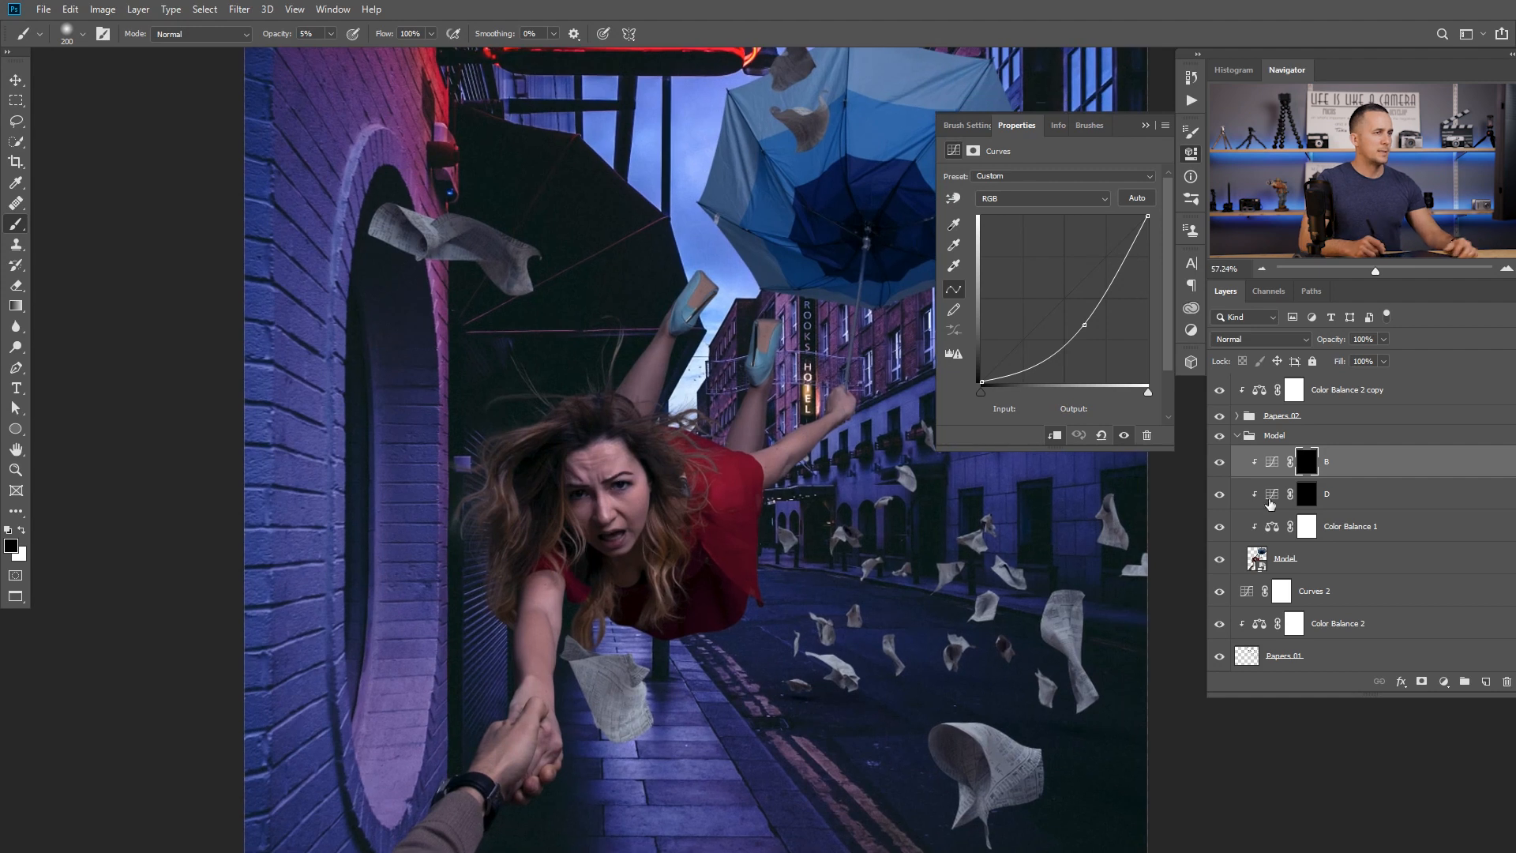
left_click(1308, 495)
key("bracketleft")
key("bracketleft")
key("bracketleft")
key("bracketleft")
key("bracketleft")
key("bracketleft")
key("bracketleft")
key("bracketleft")
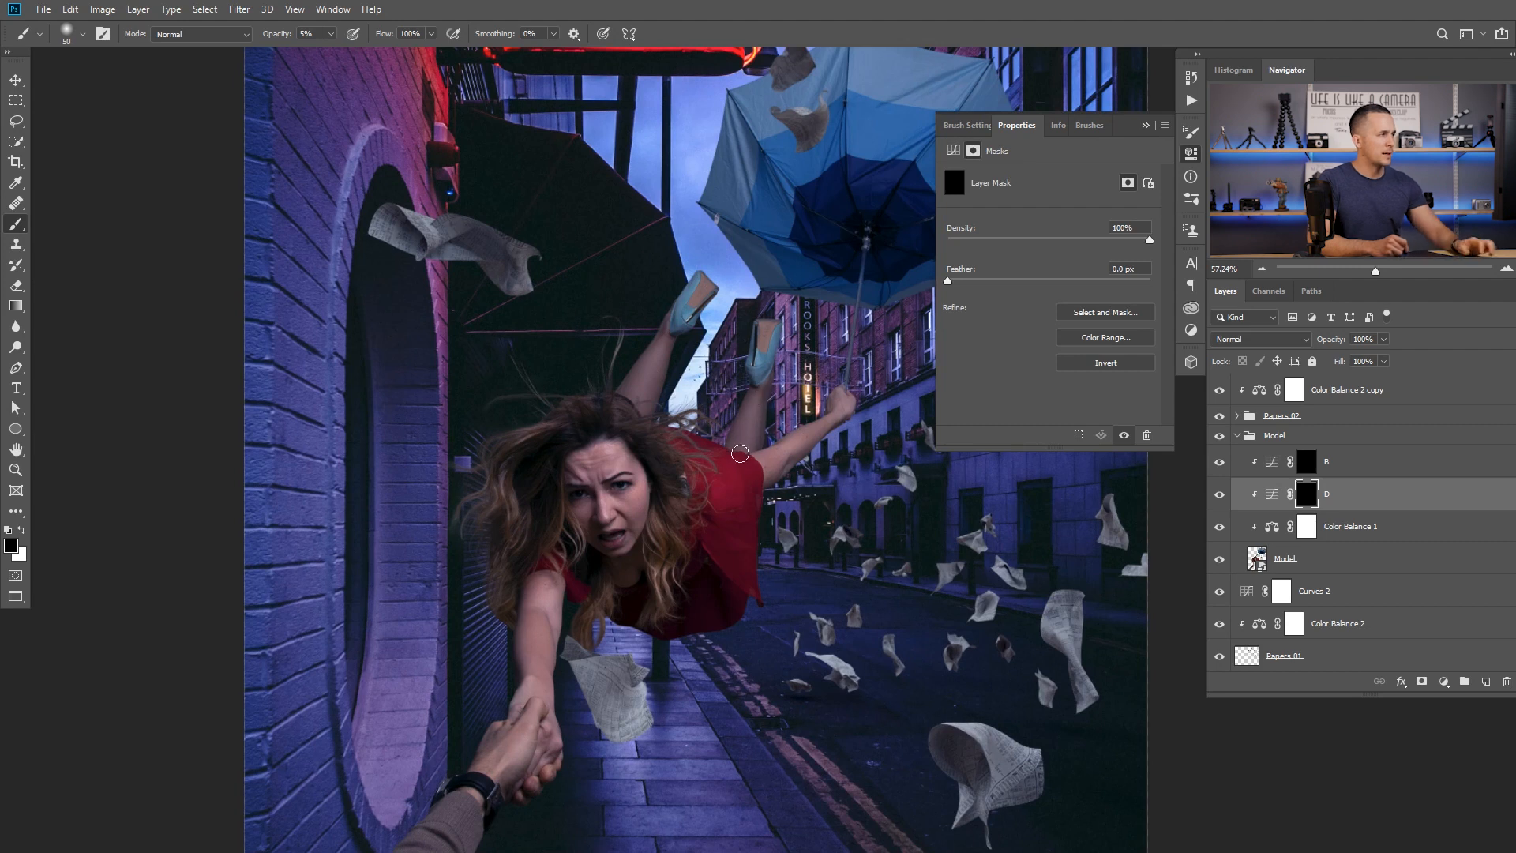
key("x")
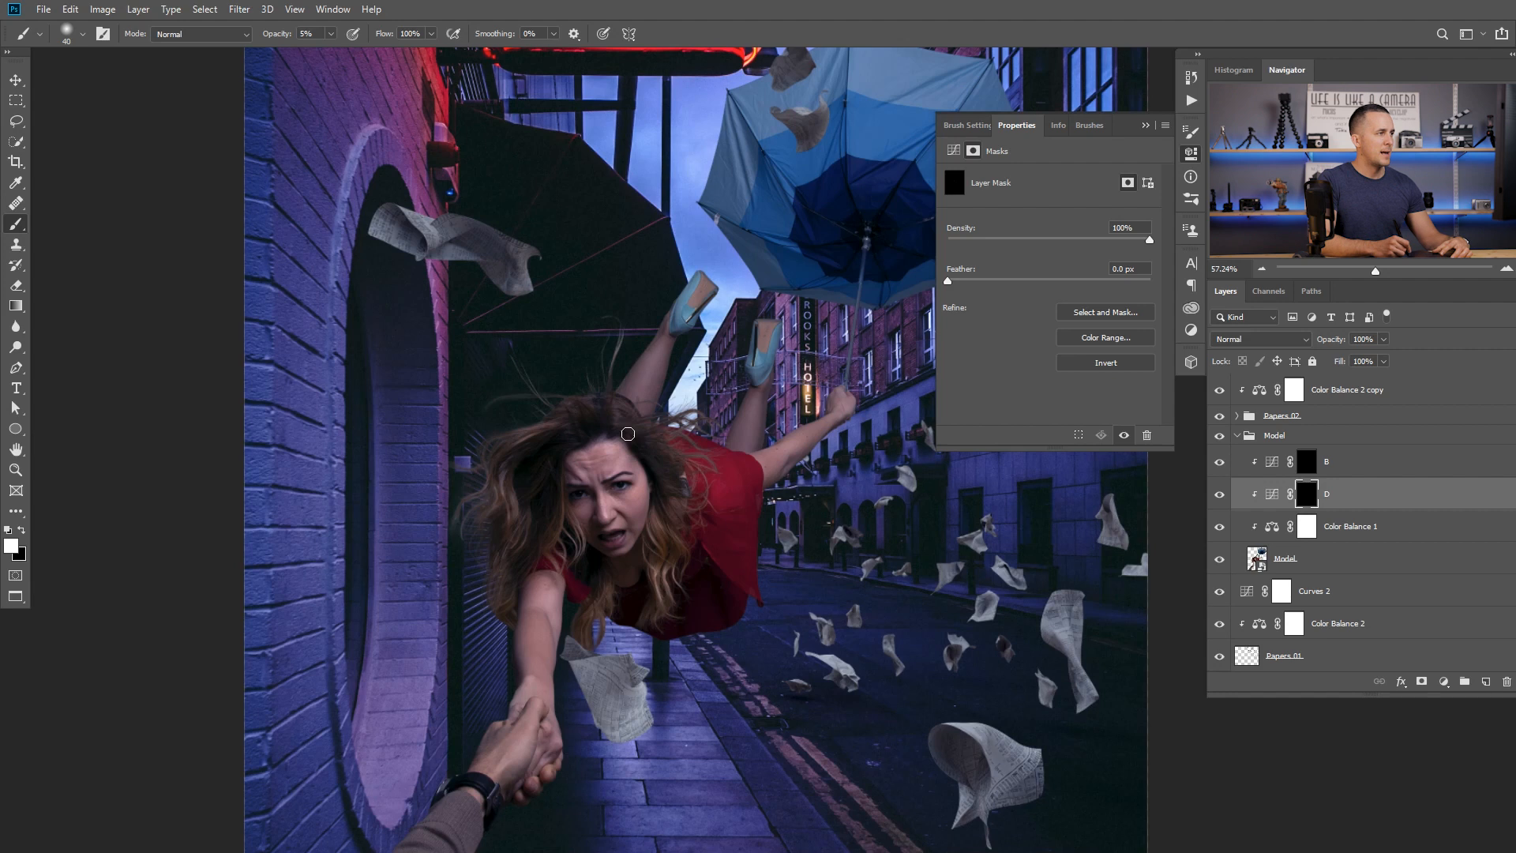
key("bracketright")
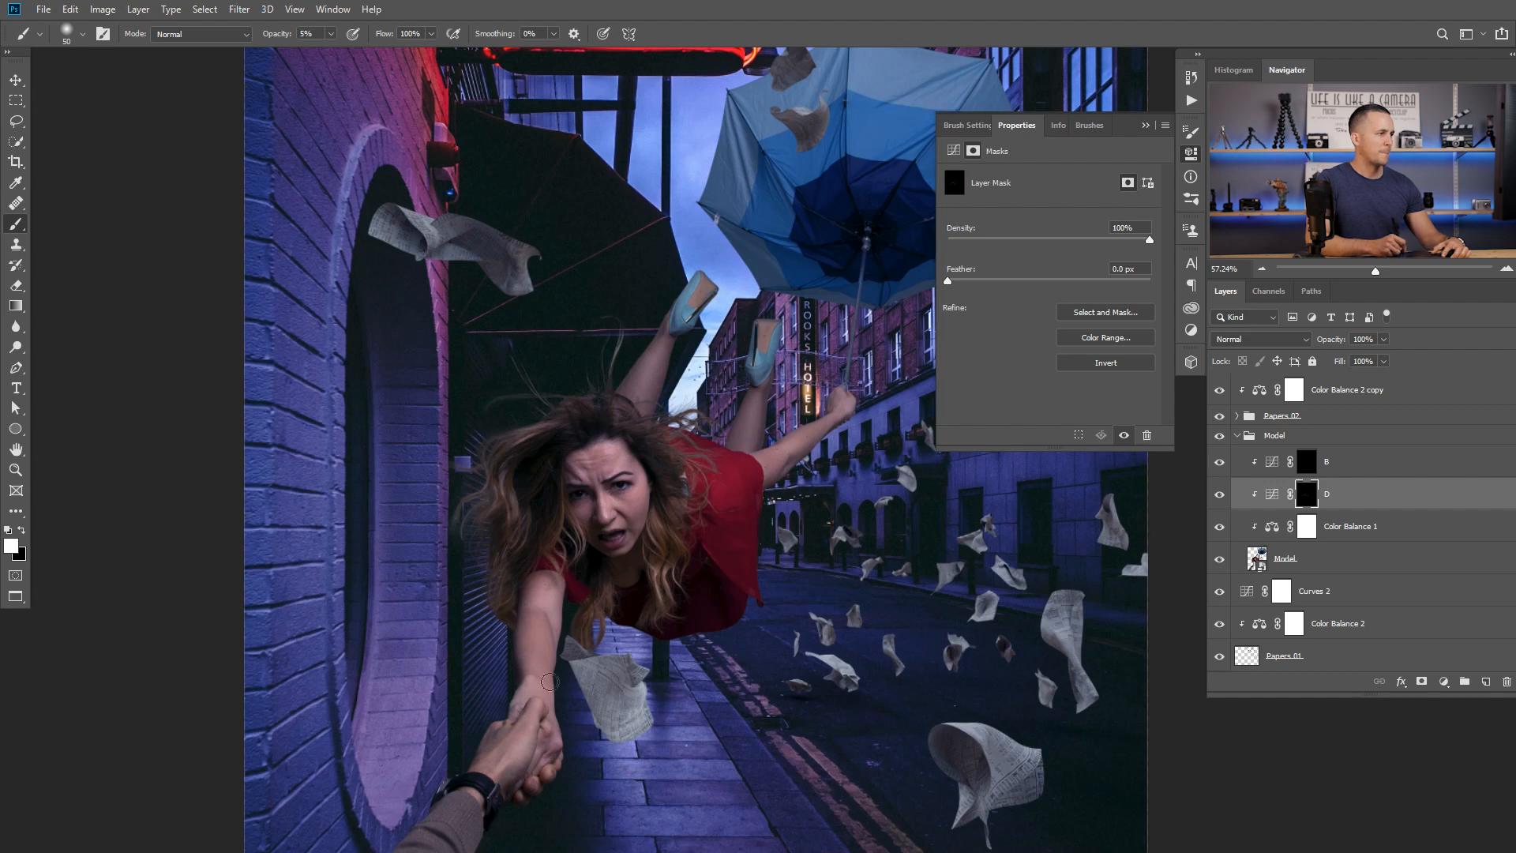
- Burn shadows around the woman's dress and legs by painting white on the B layer's mask, enlarging the brush to 90 px
key("alt+bracketright")
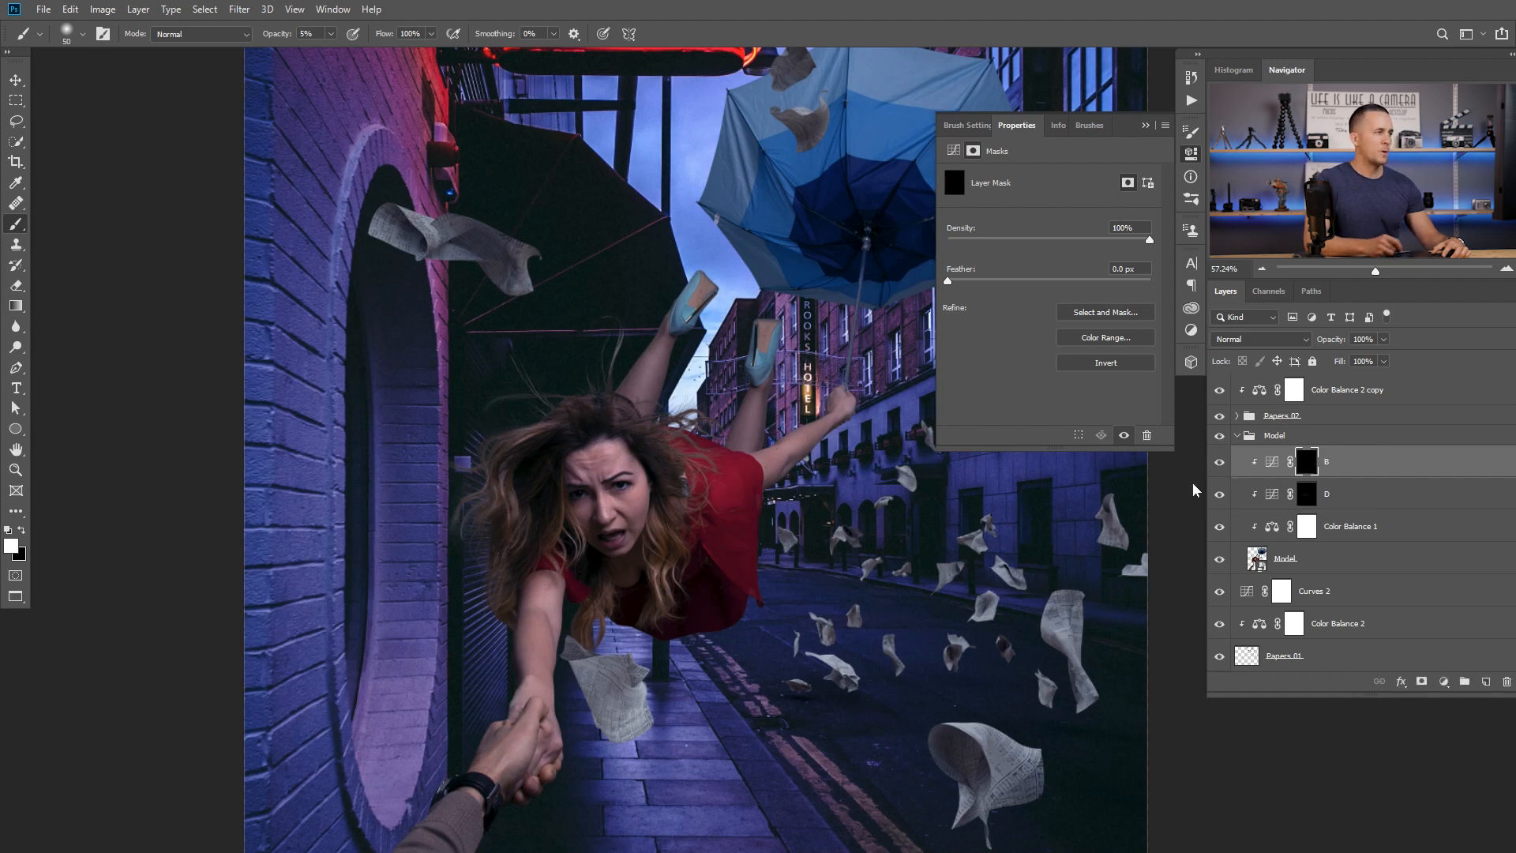
key("bracketleft")
key("bracketleft")
key("bracketleft")
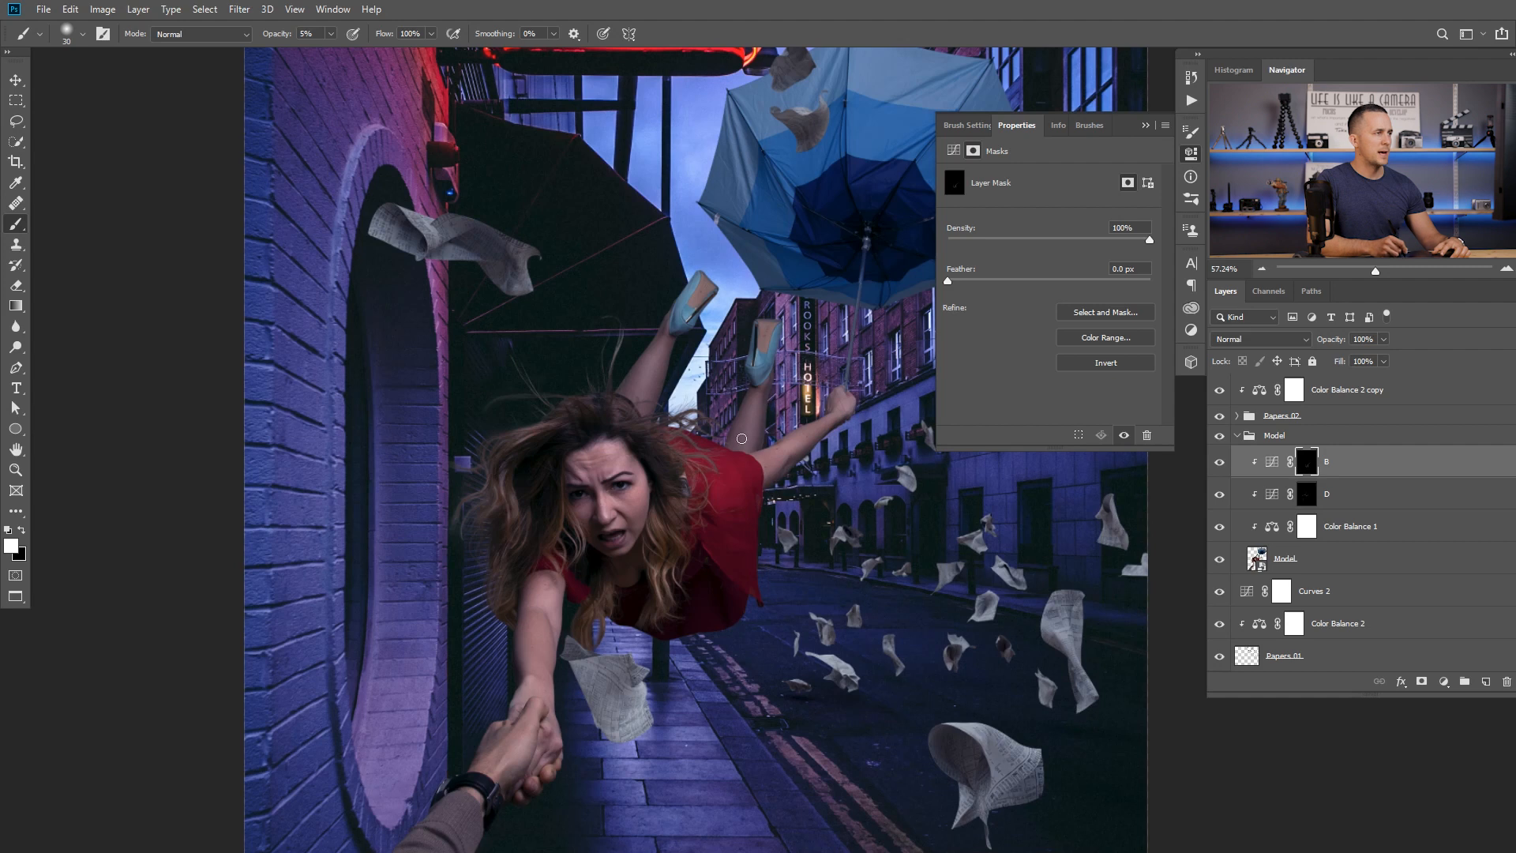
key("bracketright")
key("bracketright")
key("bracketright")
key("bracketright")
key("bracketright")
key("bracketright")
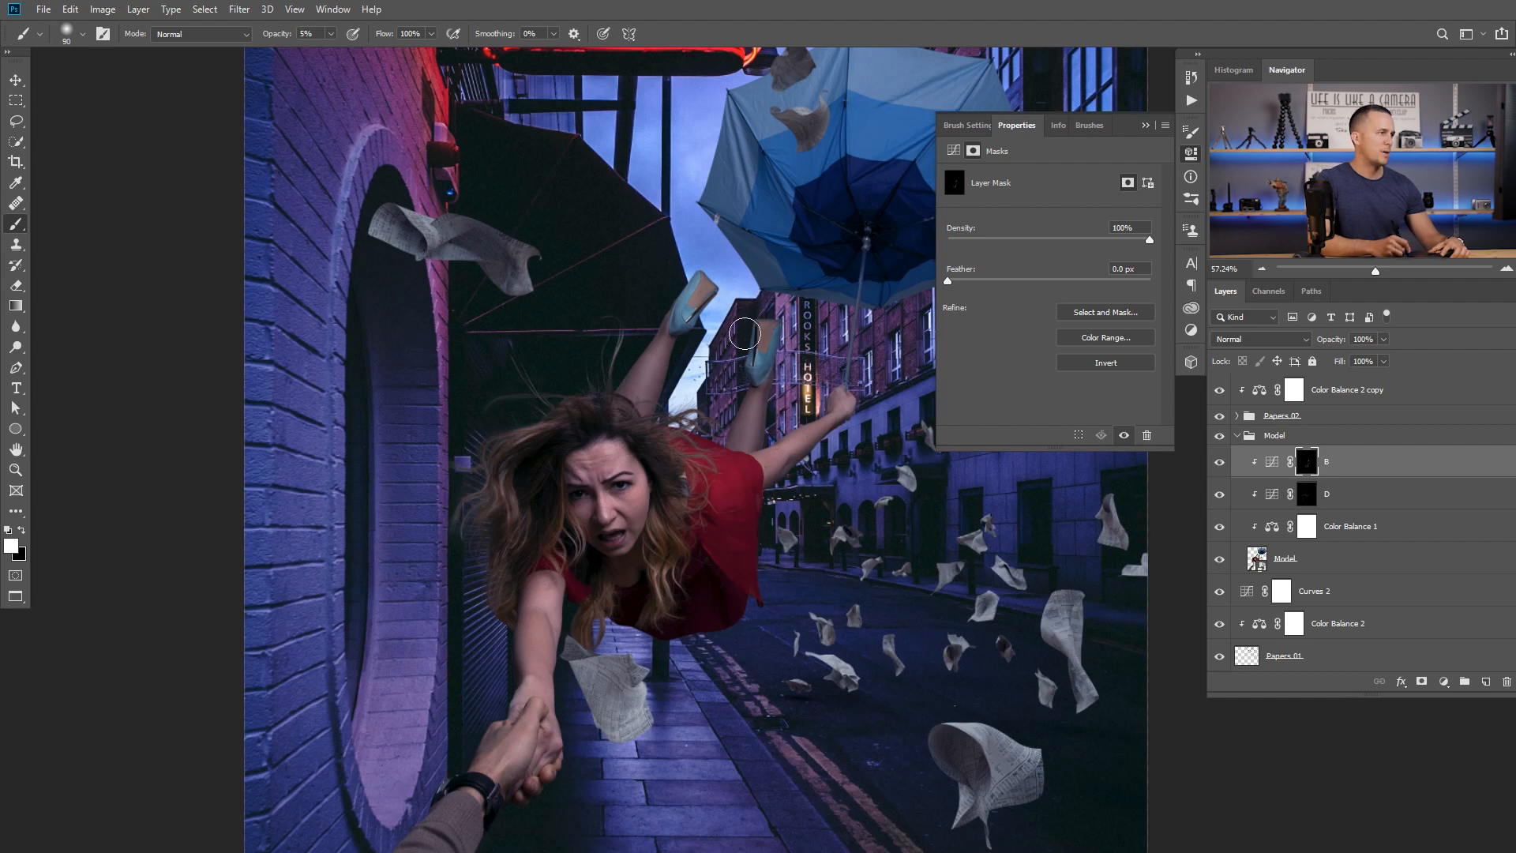
- Deepen the burn on the woman's hair and arm in the B mask with a 50 to 90 px brush, and compare B and D on and off
key("bracketleft")
key("bracketleft")
key("bracketleft")
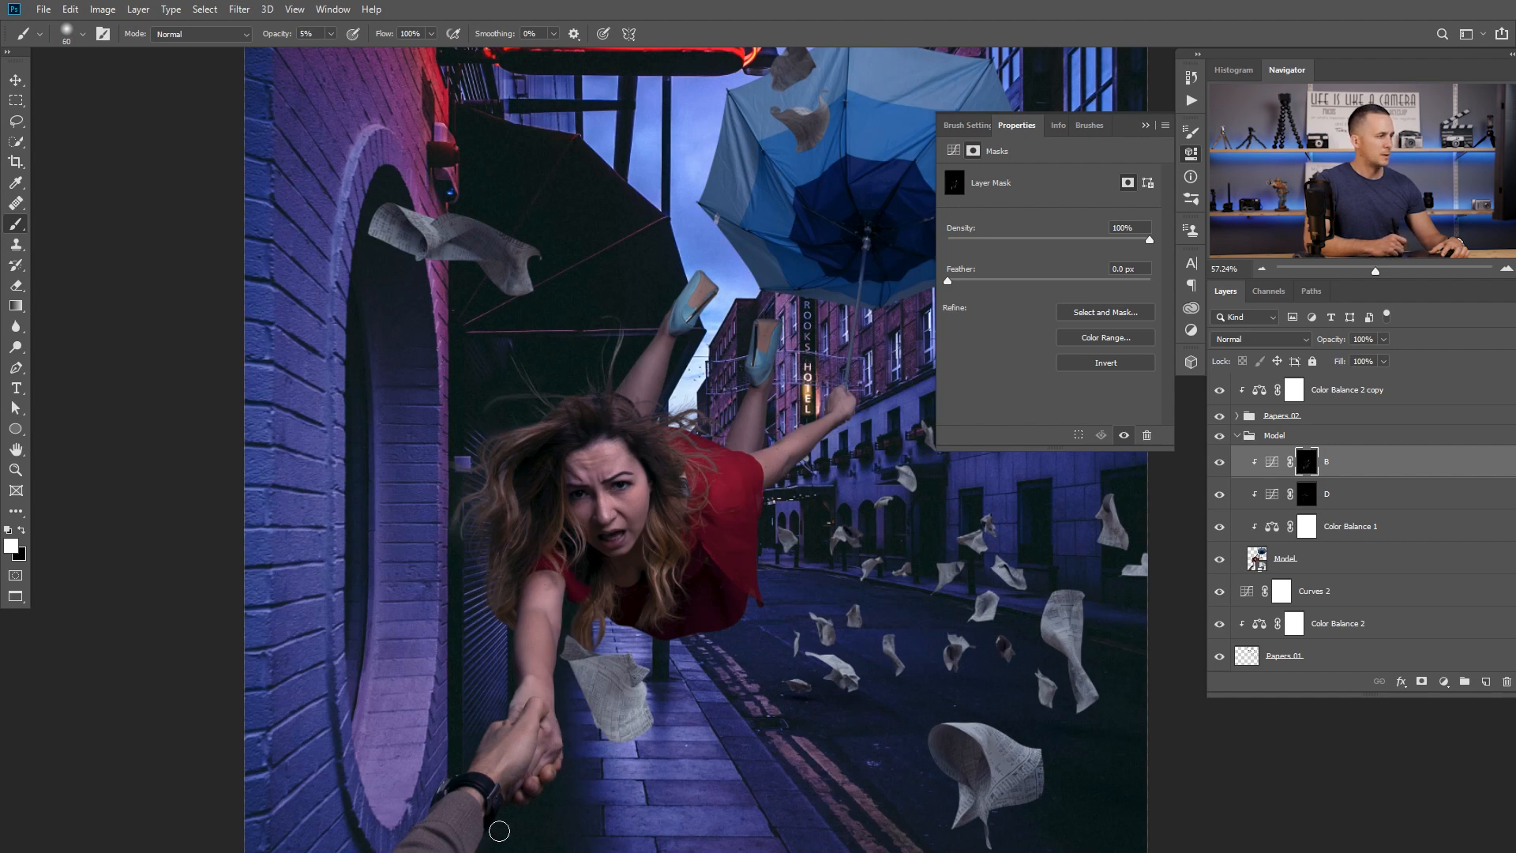
key("bracketleft")
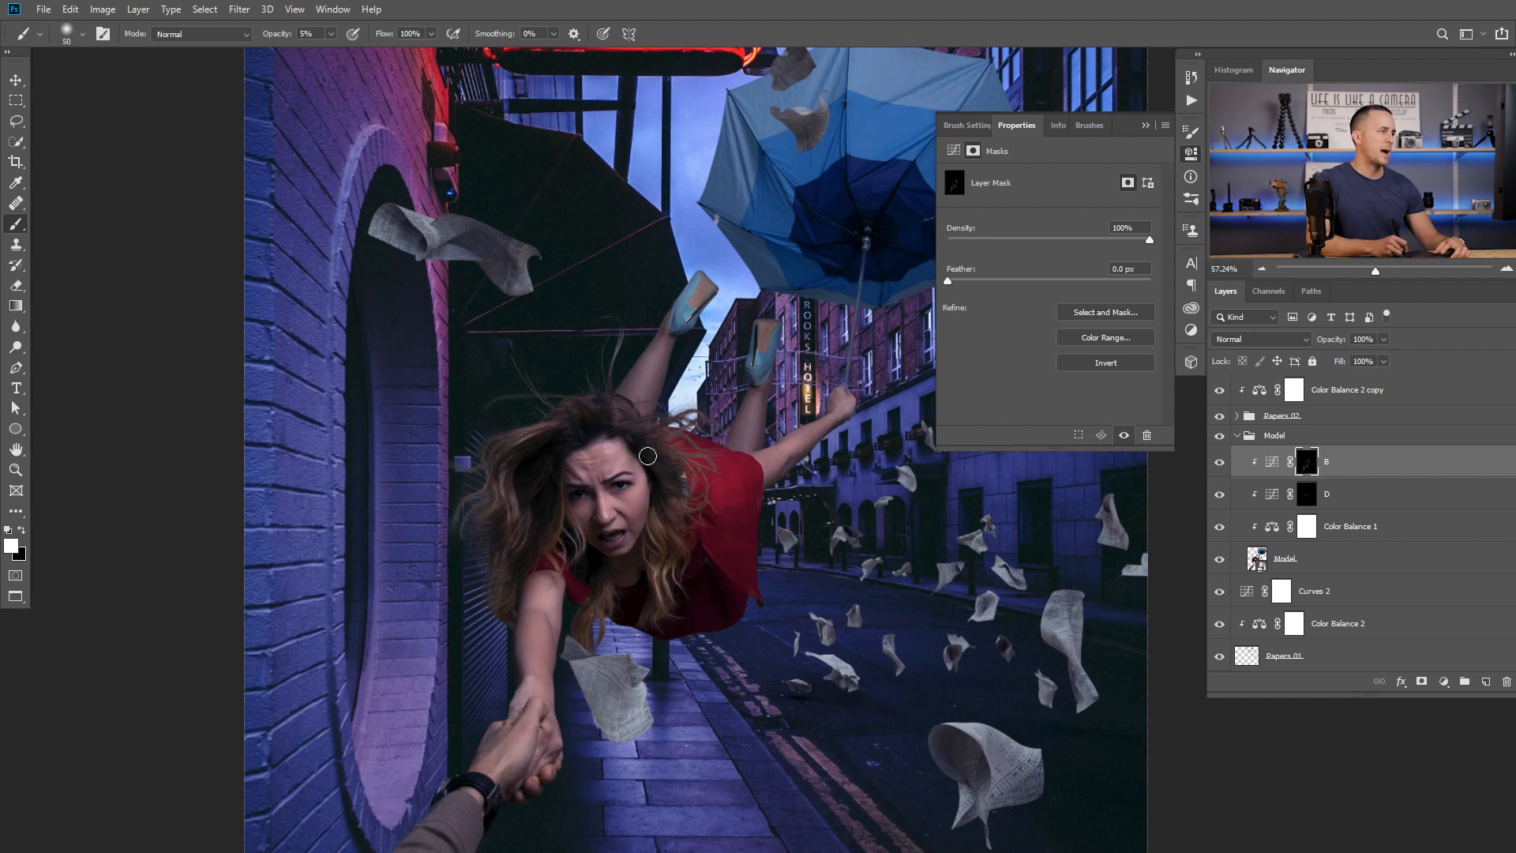
key("bracketright")
key("bracketright")
key("bracketright")
key("bracketright")
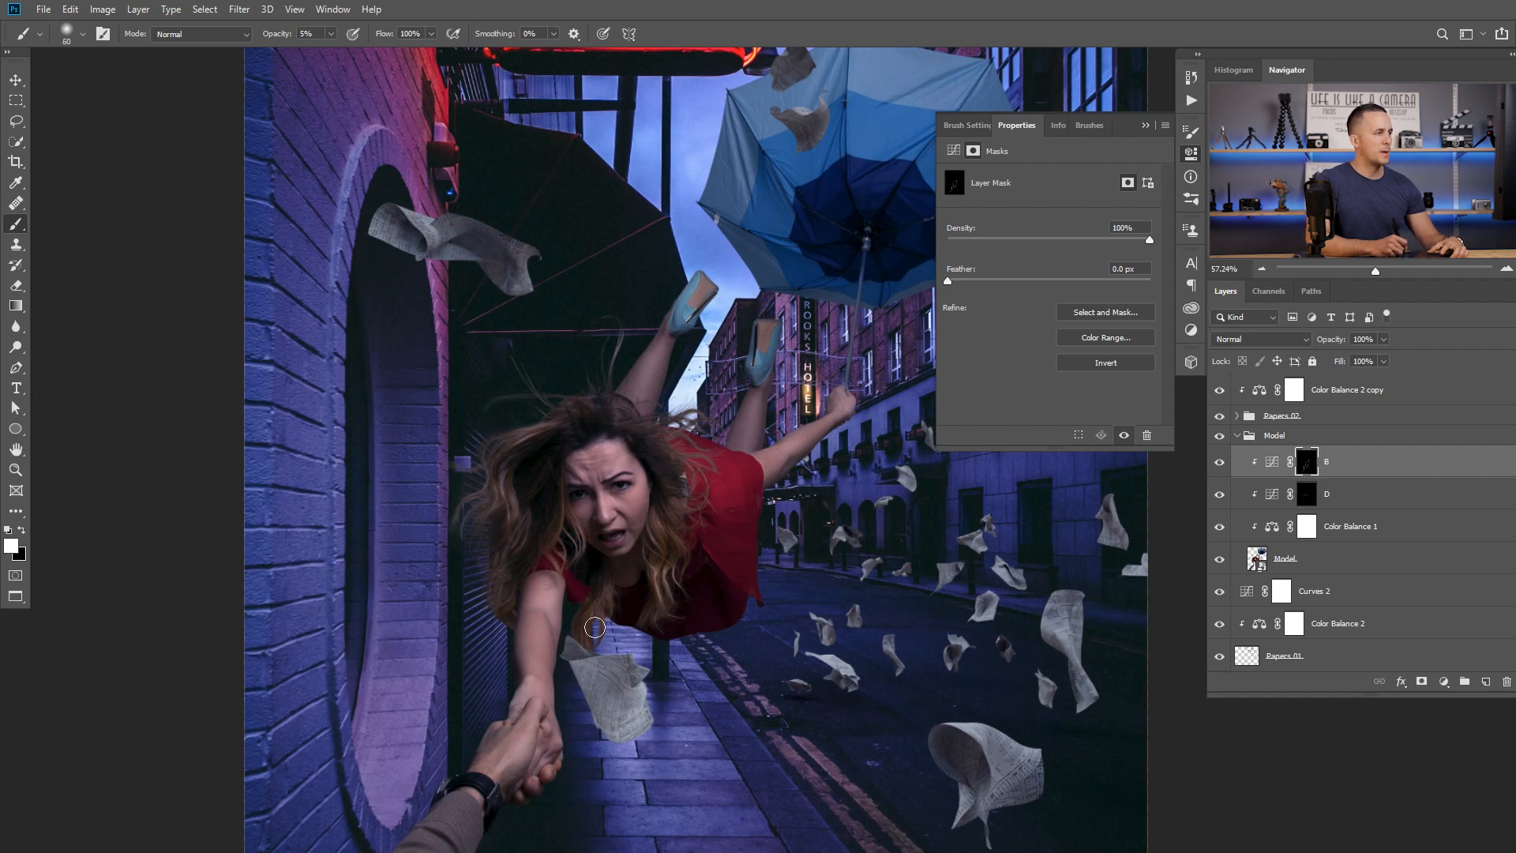
key("ctrl+minus")
key("ctrl+minus")
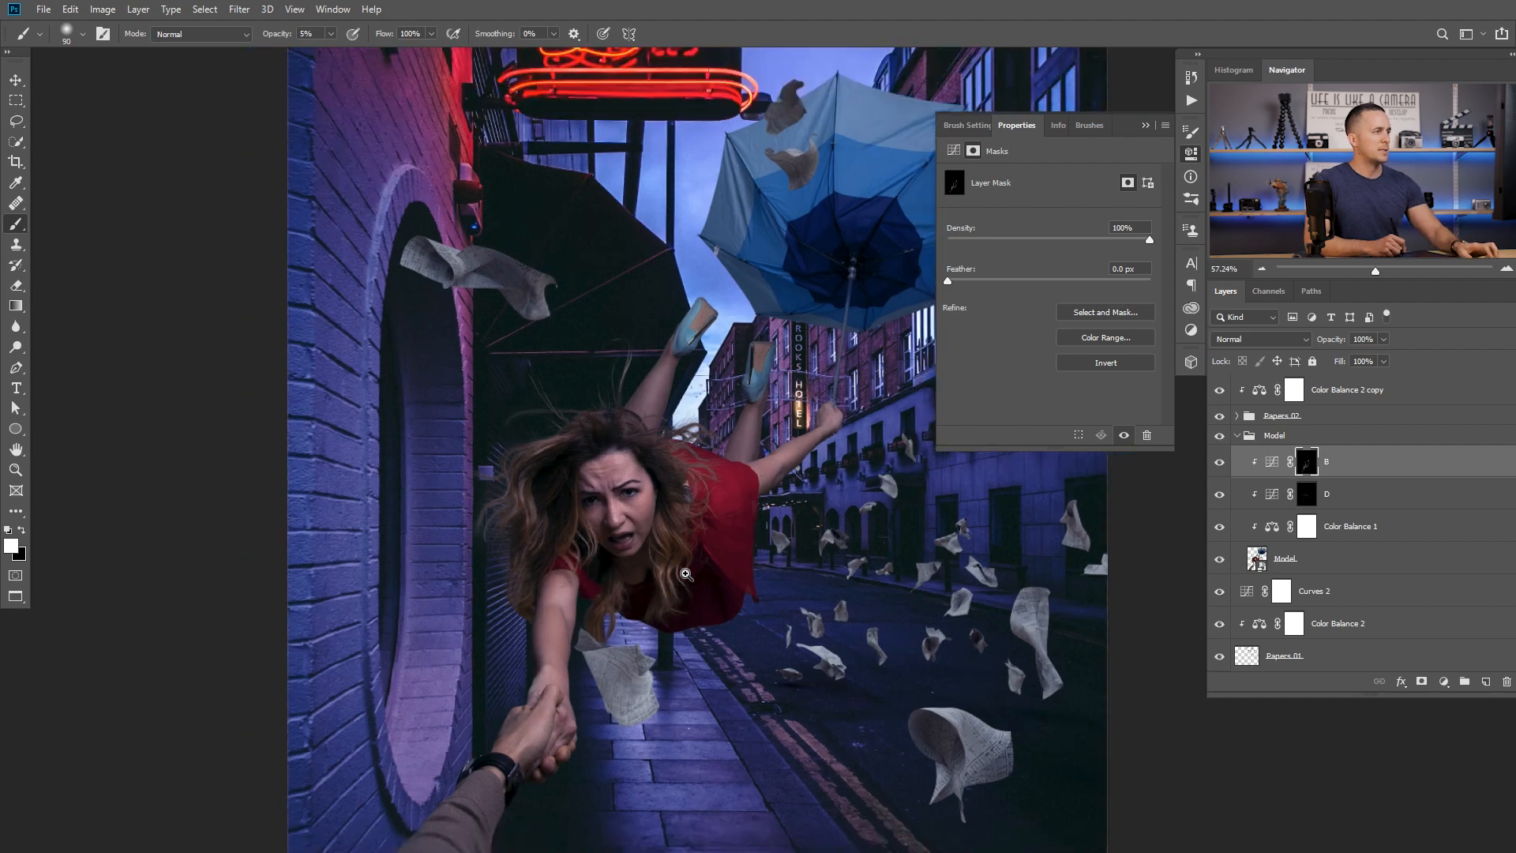
left_click(1219, 465)
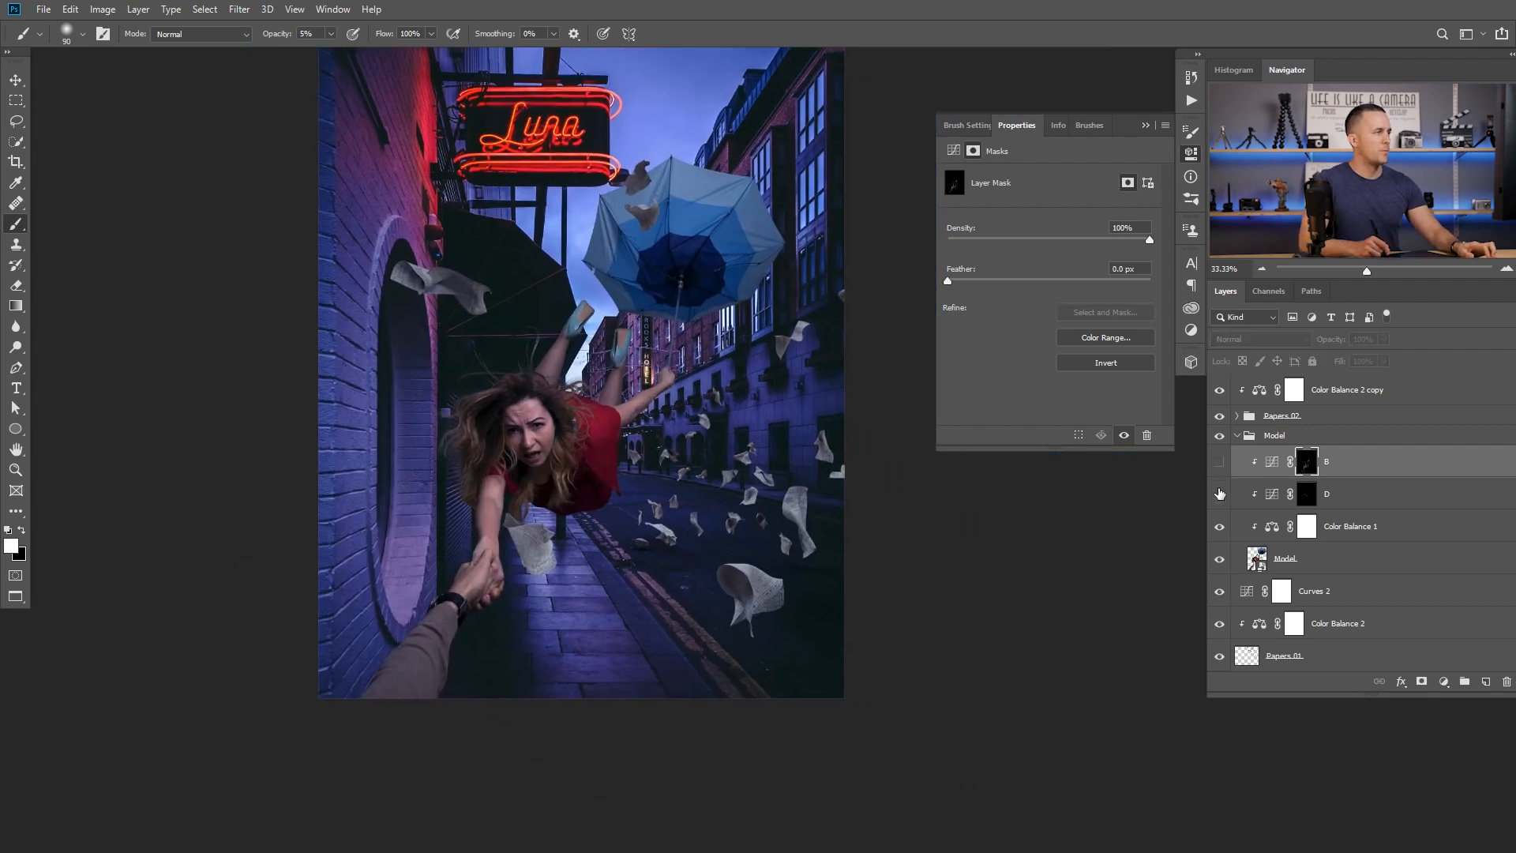
left_click_drag(1221, 465, 1221, 494)
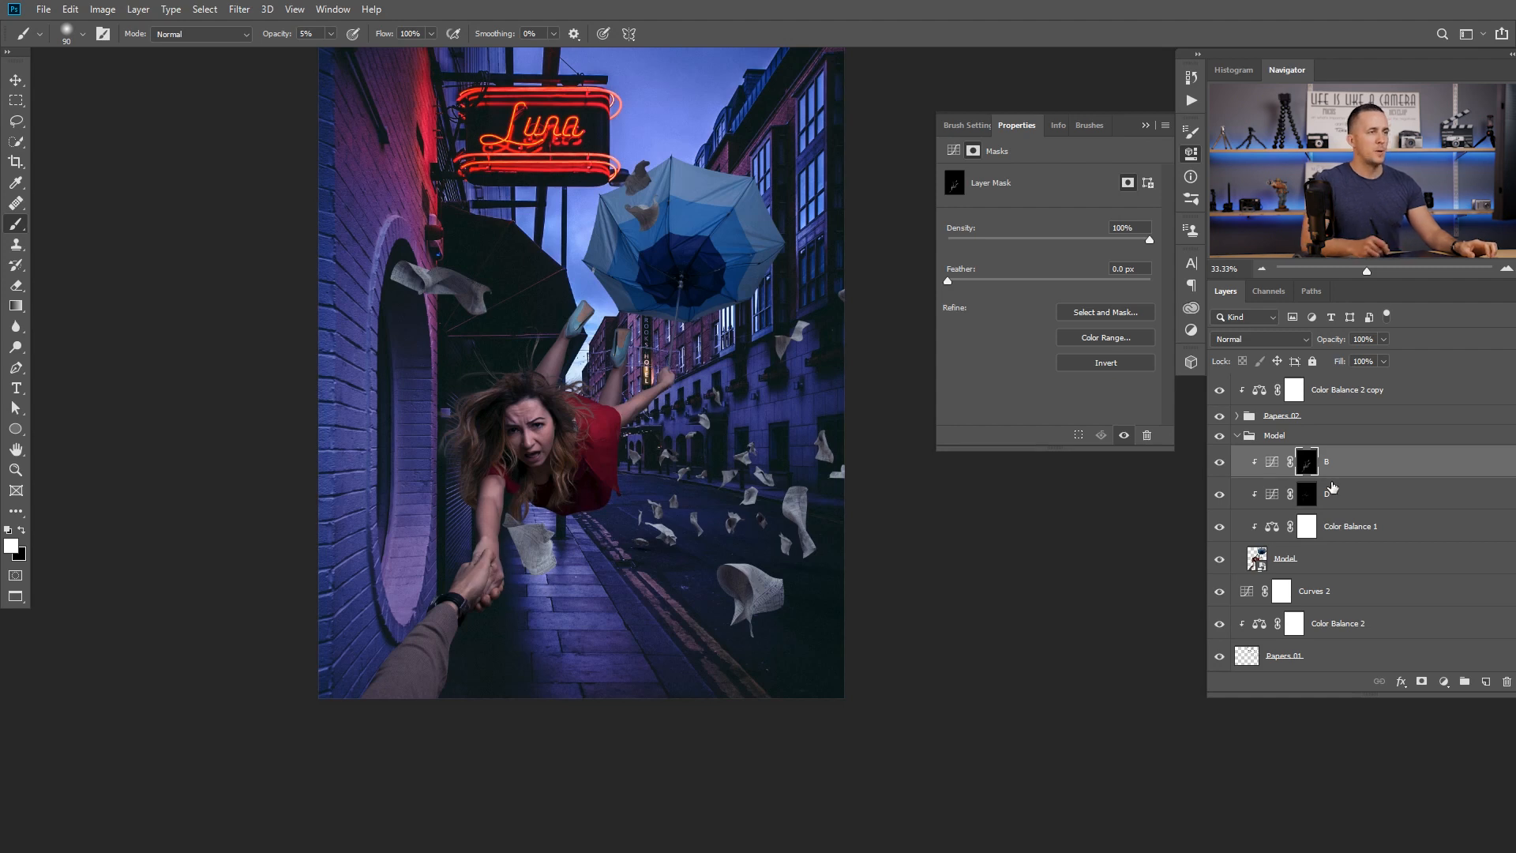
- Add a Curves adjustment clipped to the Papers 02 group and darken it at input 158, output 93
left_click(1220, 416)
left_click(1220, 416)
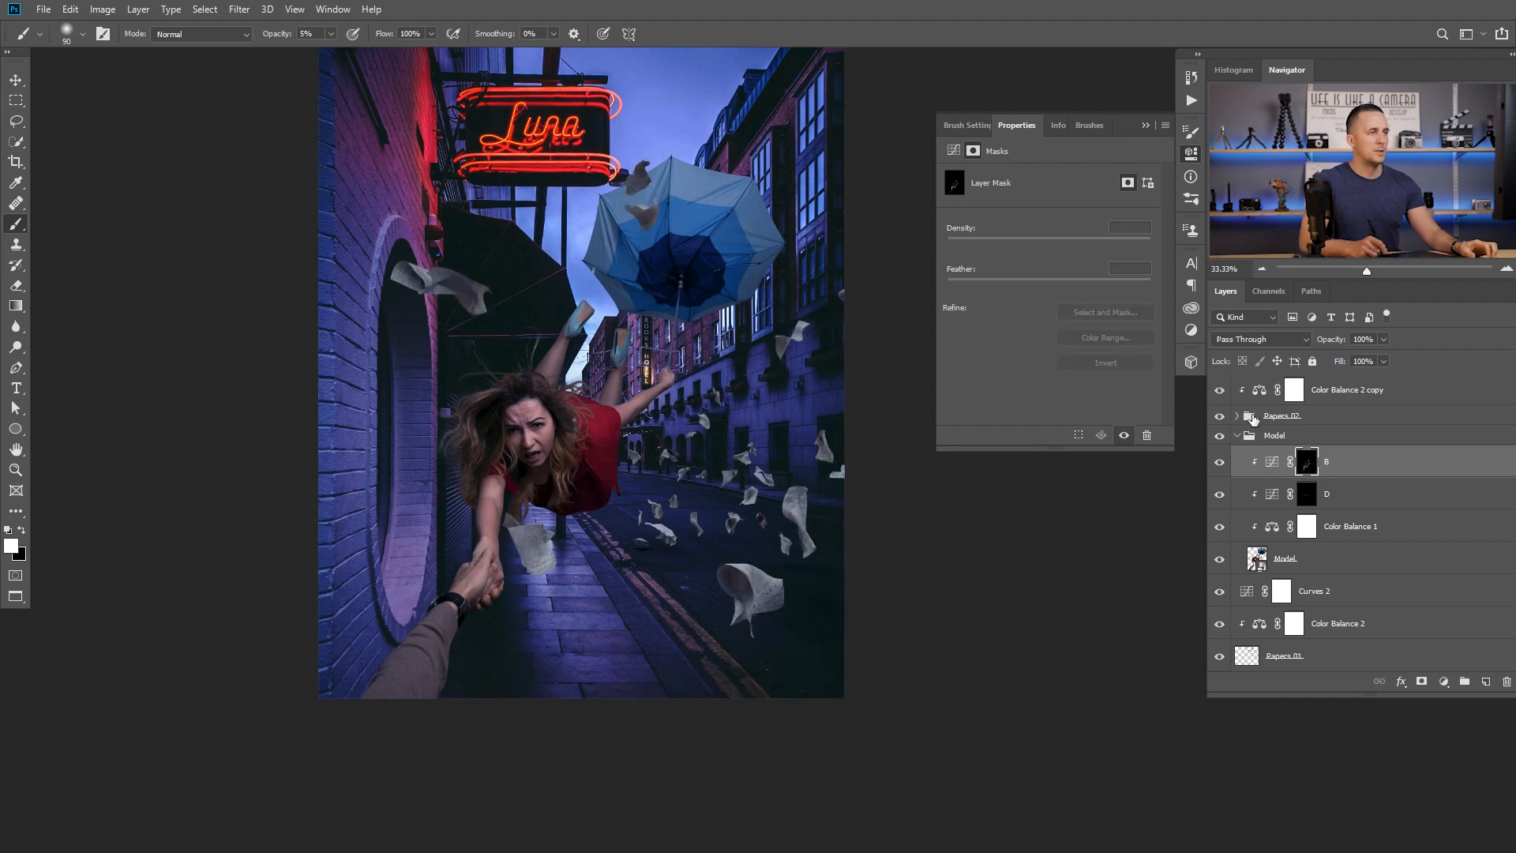
left_click(1295, 416)
left_click(1444, 681)
left_click(1410, 481)
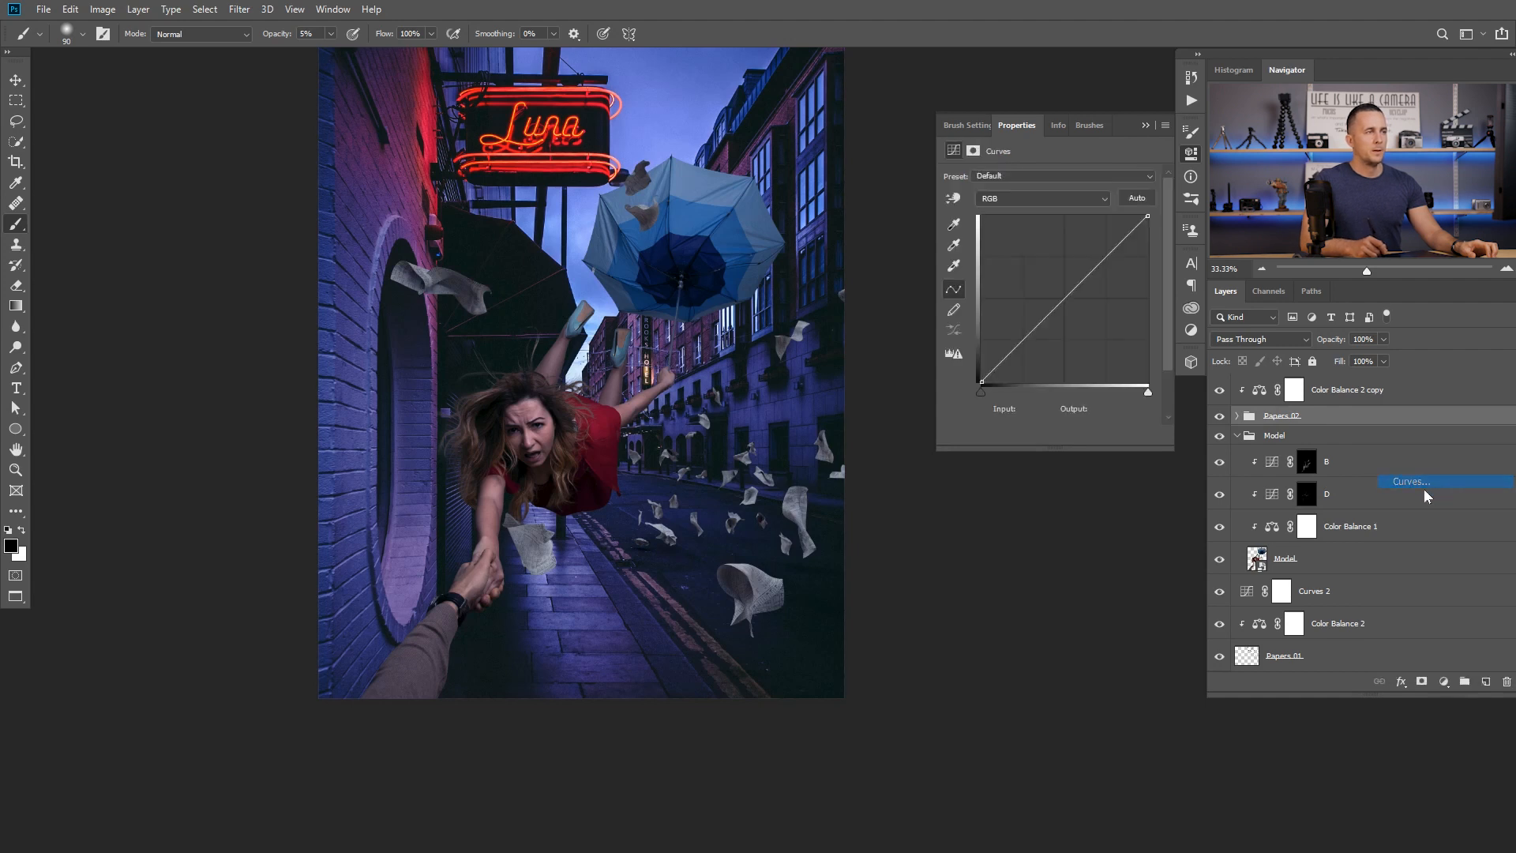
left_click_drag(1058, 298, 1084, 320)
left_click(1062, 433)
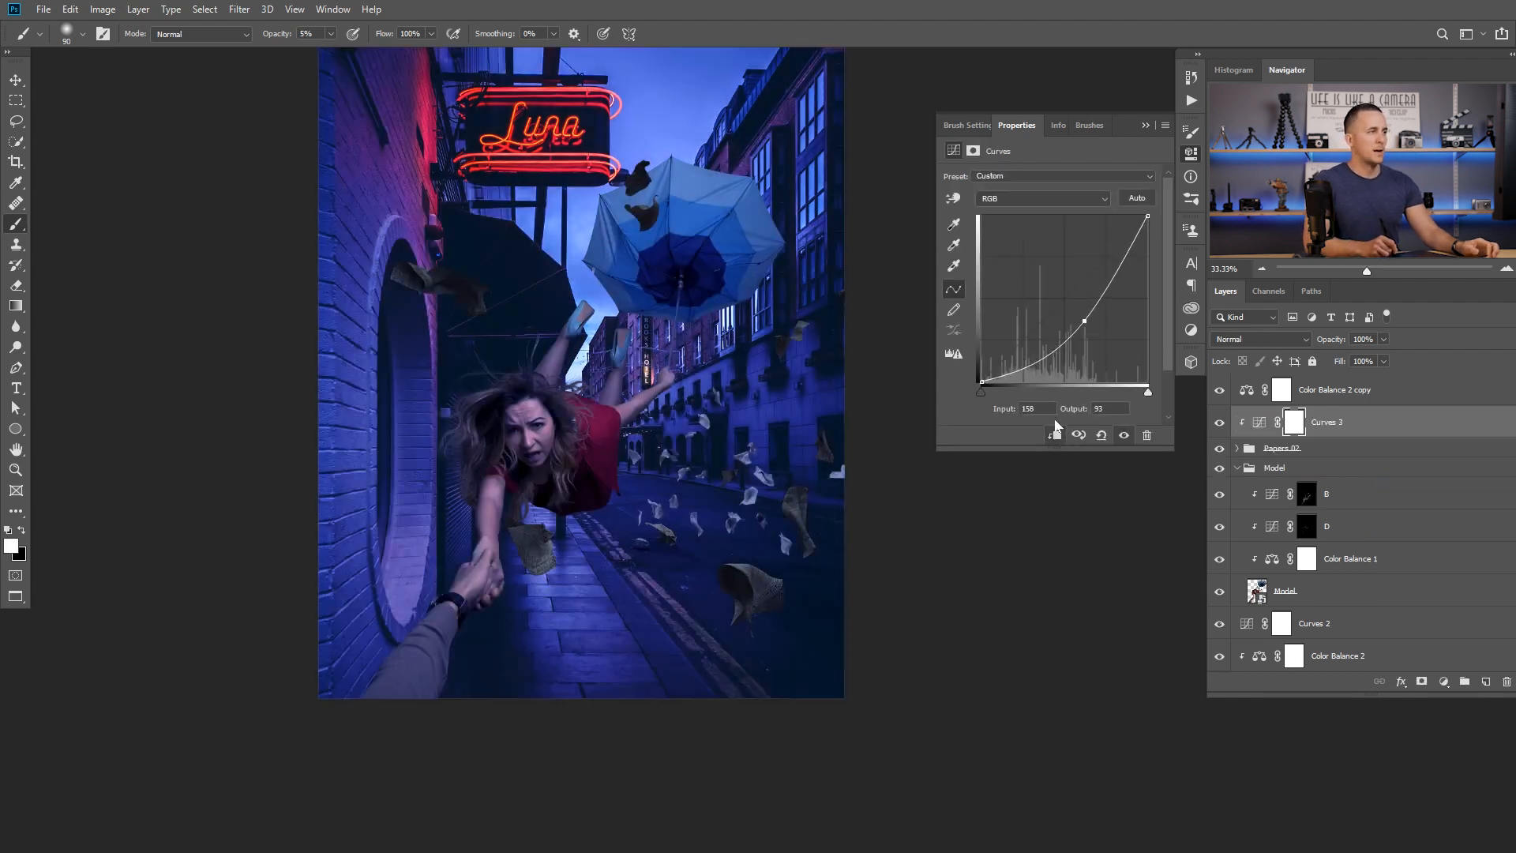
- Invert the new Curves 3 mask and clip Color Balance 2 copy back onto the Papers 02 stack
left_click(1295, 422)
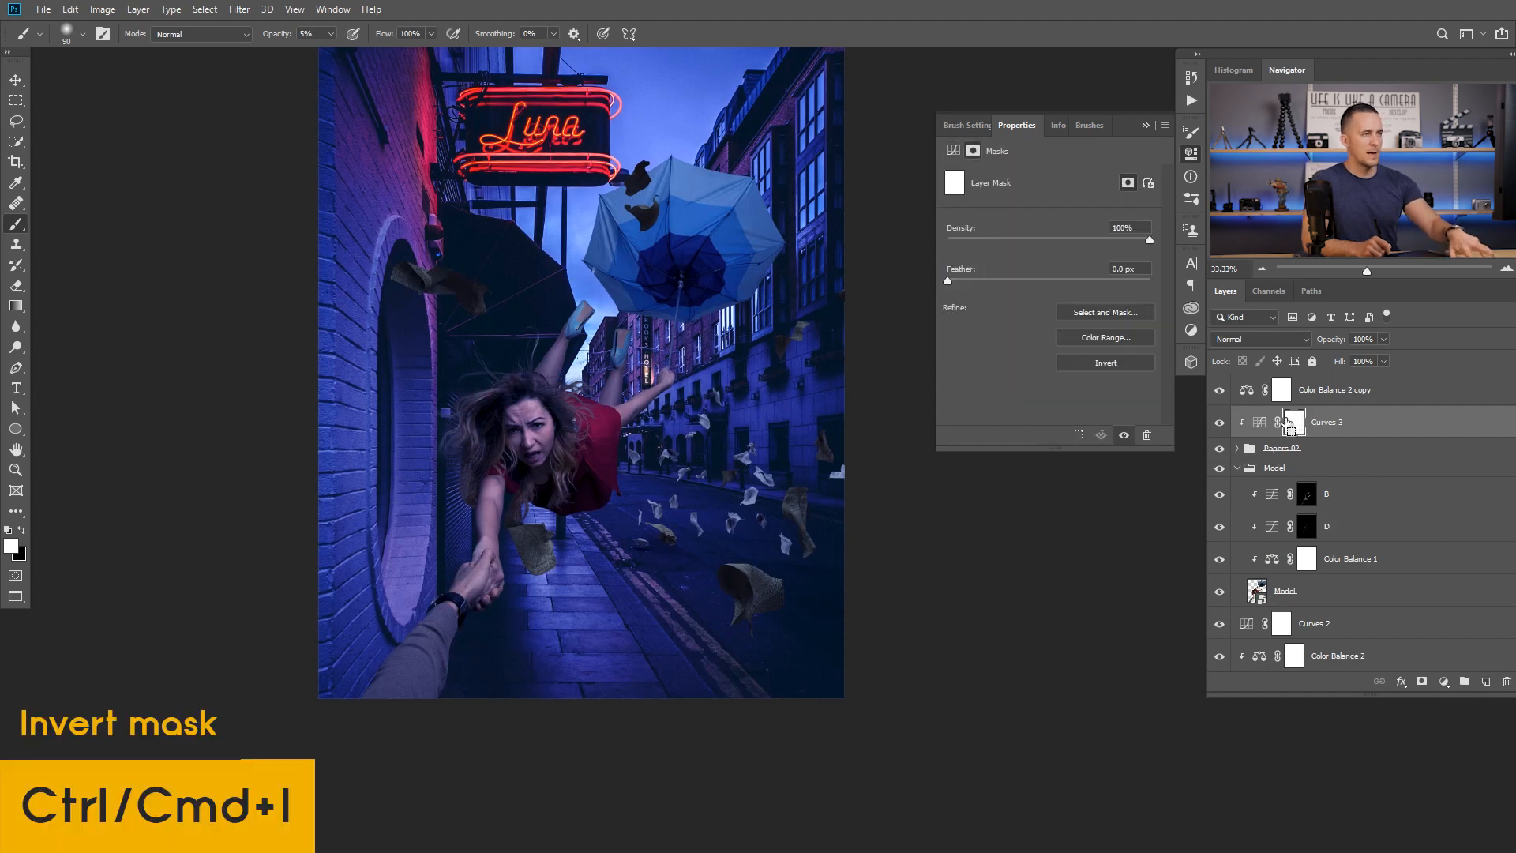
key("ctrl+i")
left_click(1252, 403, "alt")
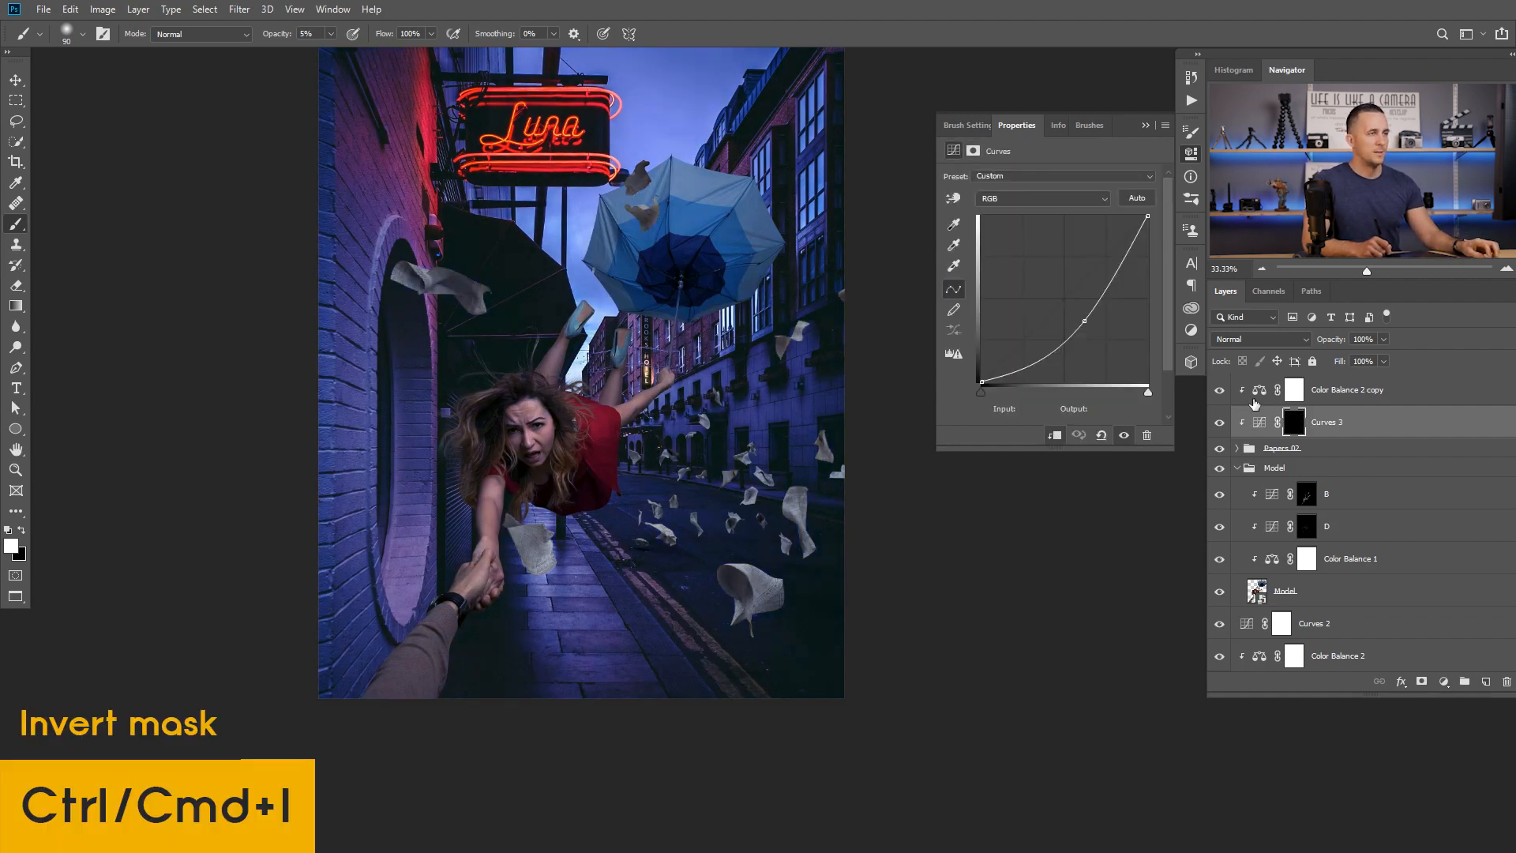
- Burn the paper by the arched window and the lower papers by painting white on the Curves 3 mask with a 250 px brush
left_click(1295, 422)
key("bracketright")
key("bracketright")
key("bracketright")
key("bracketright")
key("bracketright")
key("bracketright")
key("bracketright")
key("bracketright")
key("bracketright")
key("bracketright")
key("bracketright")
key("bracketleft")
key("bracketleft")
key("bracketleft")
key("bracketleft")
key("bracketleft")
key("bracketright")
mouse_move(417, 265)
left_mouse_down()
mouse_move(393, 328)
mouse_move(423, 353)
left_mouse_up()
key("bracketleft")
mouse_move(531, 531)
left_mouse_down()
mouse_move(519, 540)
mouse_move(548, 540)
mouse_move(509, 522)
mouse_move(536, 557)
mouse_move(581, 551)
mouse_move(537, 606)
mouse_move(725, 564)
mouse_move(743, 639)
mouse_move(750, 602)
mouse_move(721, 649)
left_mouse_up()
- Raise the brush opacity to 10% and burn the papers by the arch and umbrella further on the Curves 3 mask
left_click(1222, 448)
left_click(1221, 448)
left_click(1222, 448)
left_click(1222, 448)
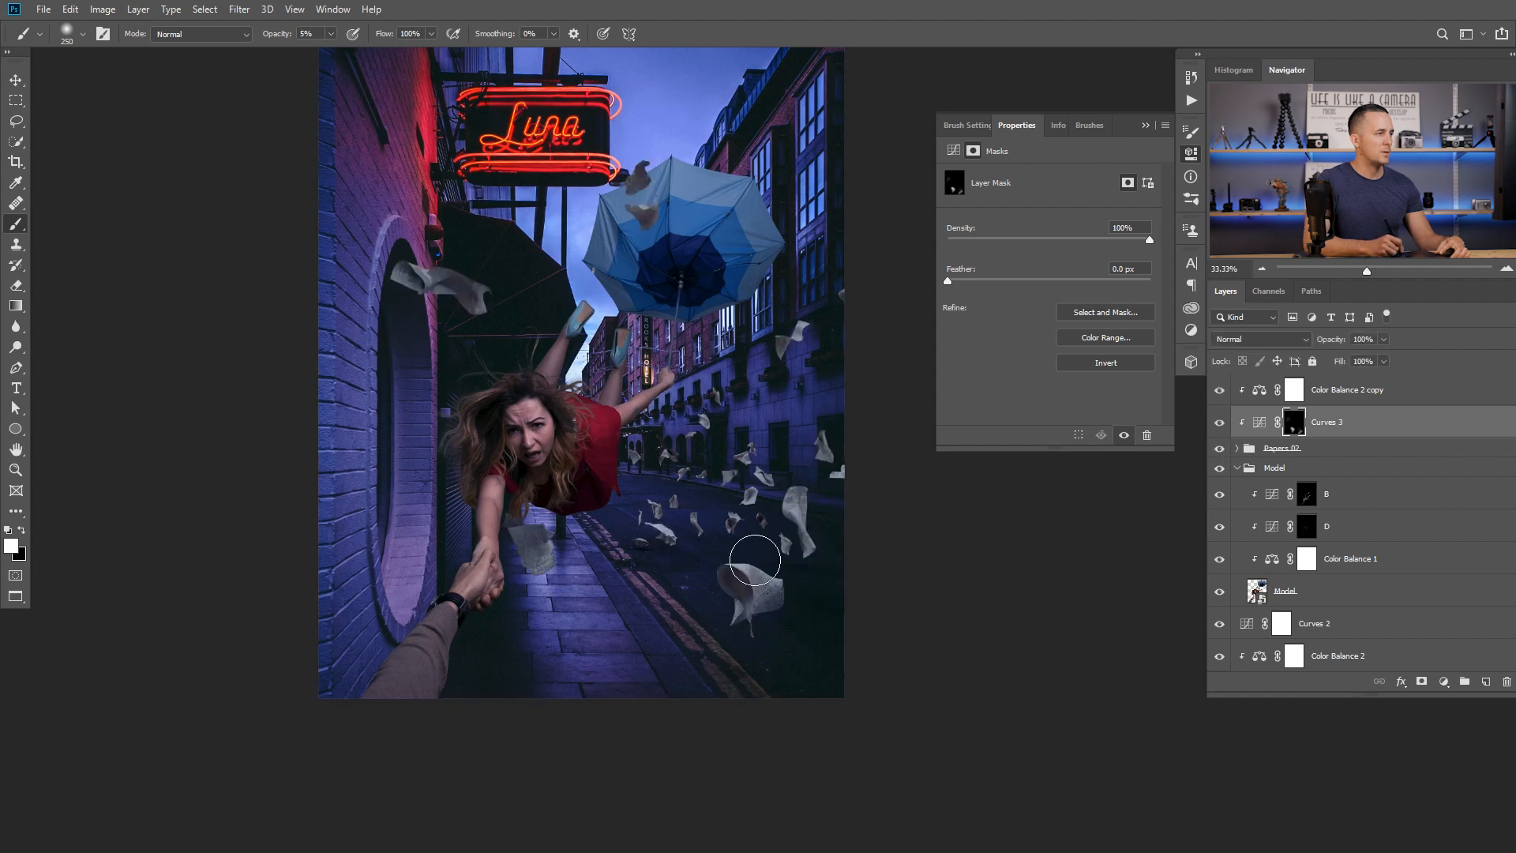
key("1")
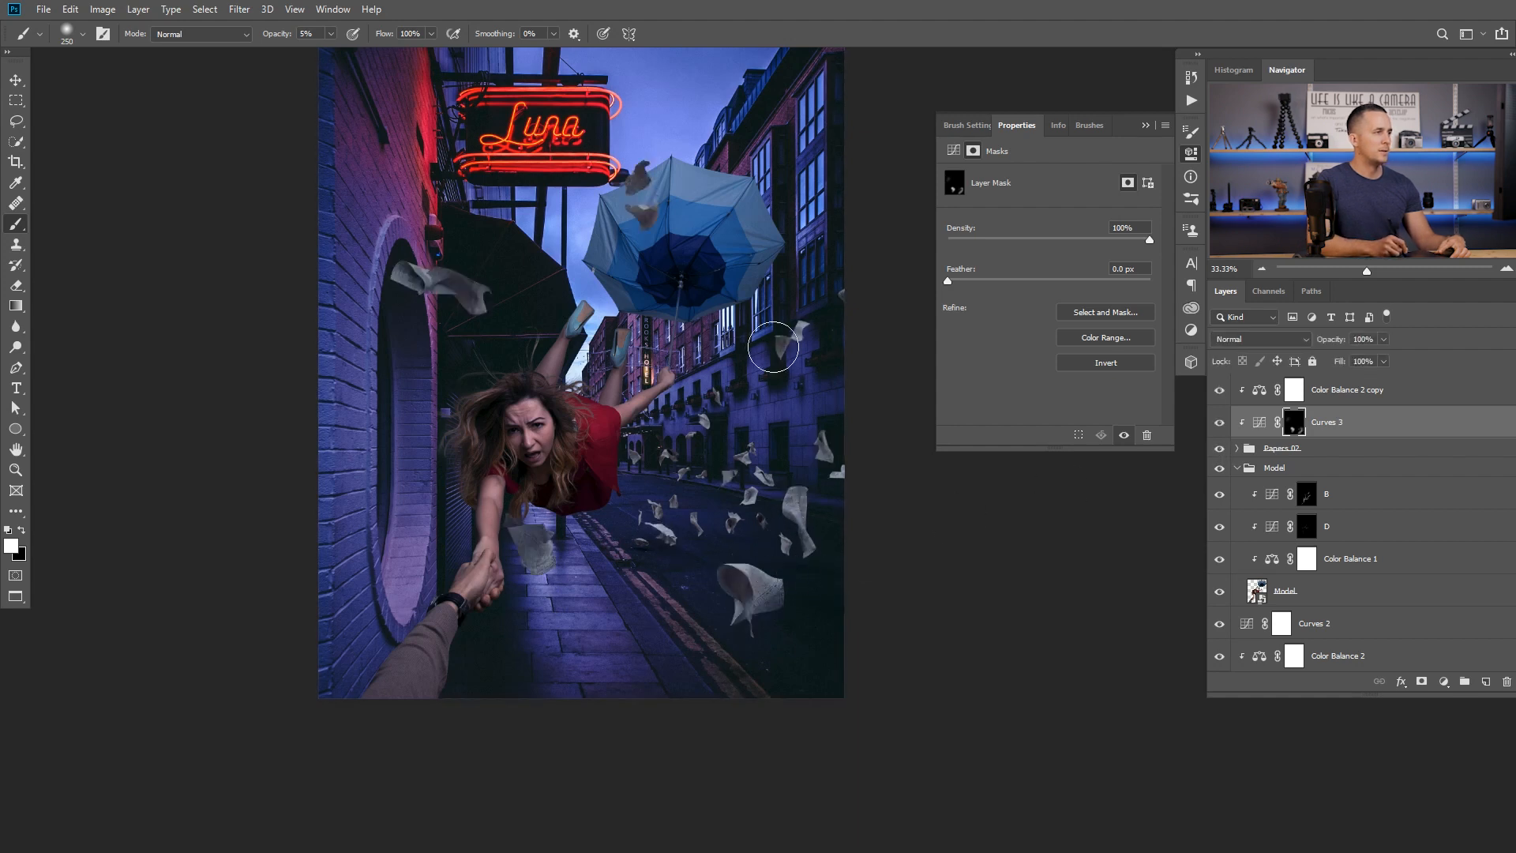
mouse_move(495, 315)
left_mouse_down()
mouse_move(430, 324)
mouse_move(474, 315)
left_mouse_up()
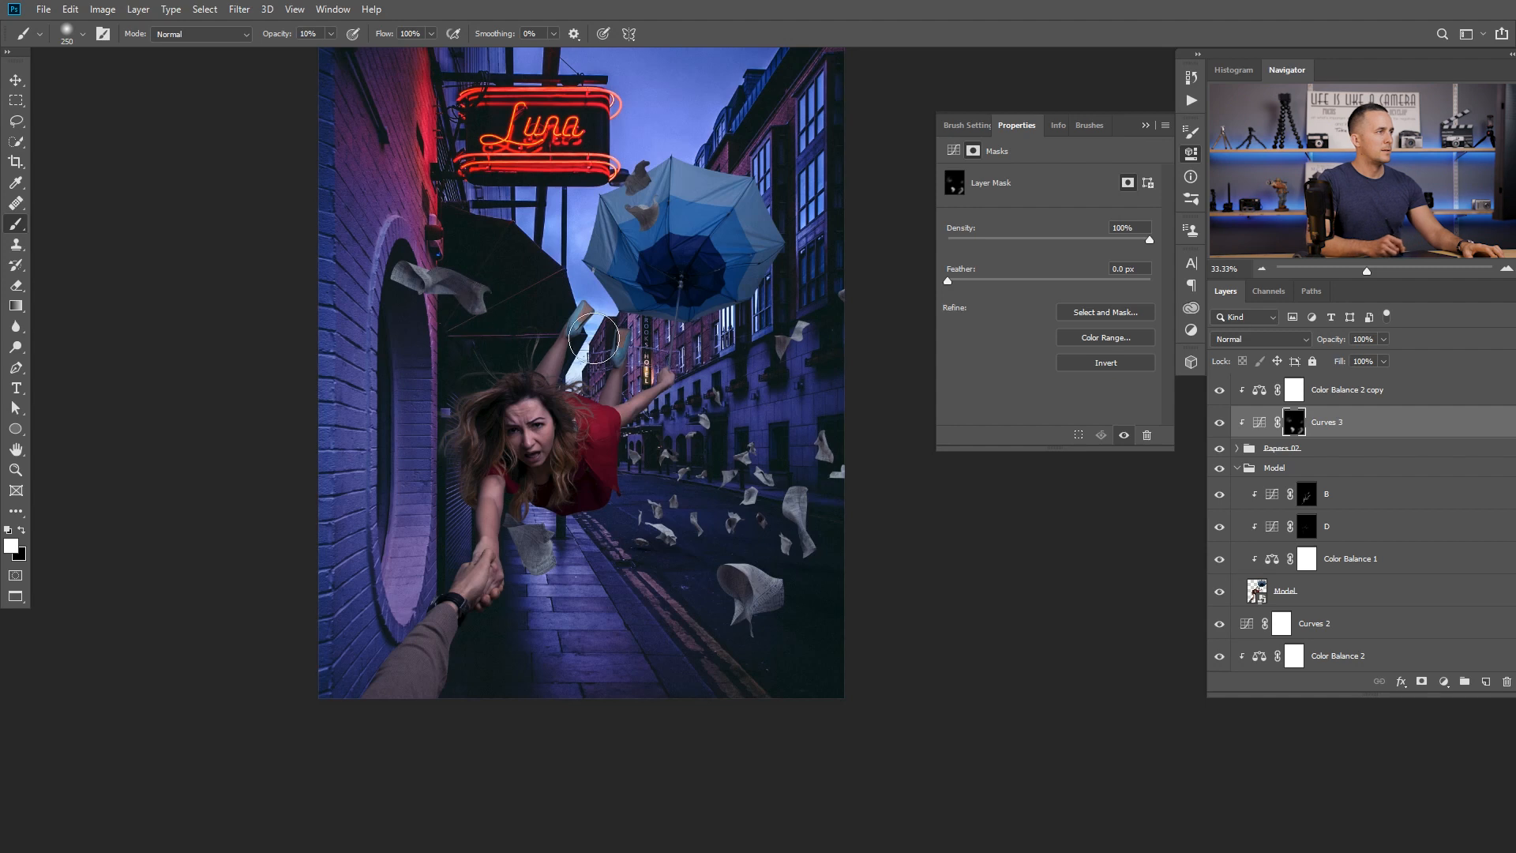
left_click_drag(627, 236, 656, 214)
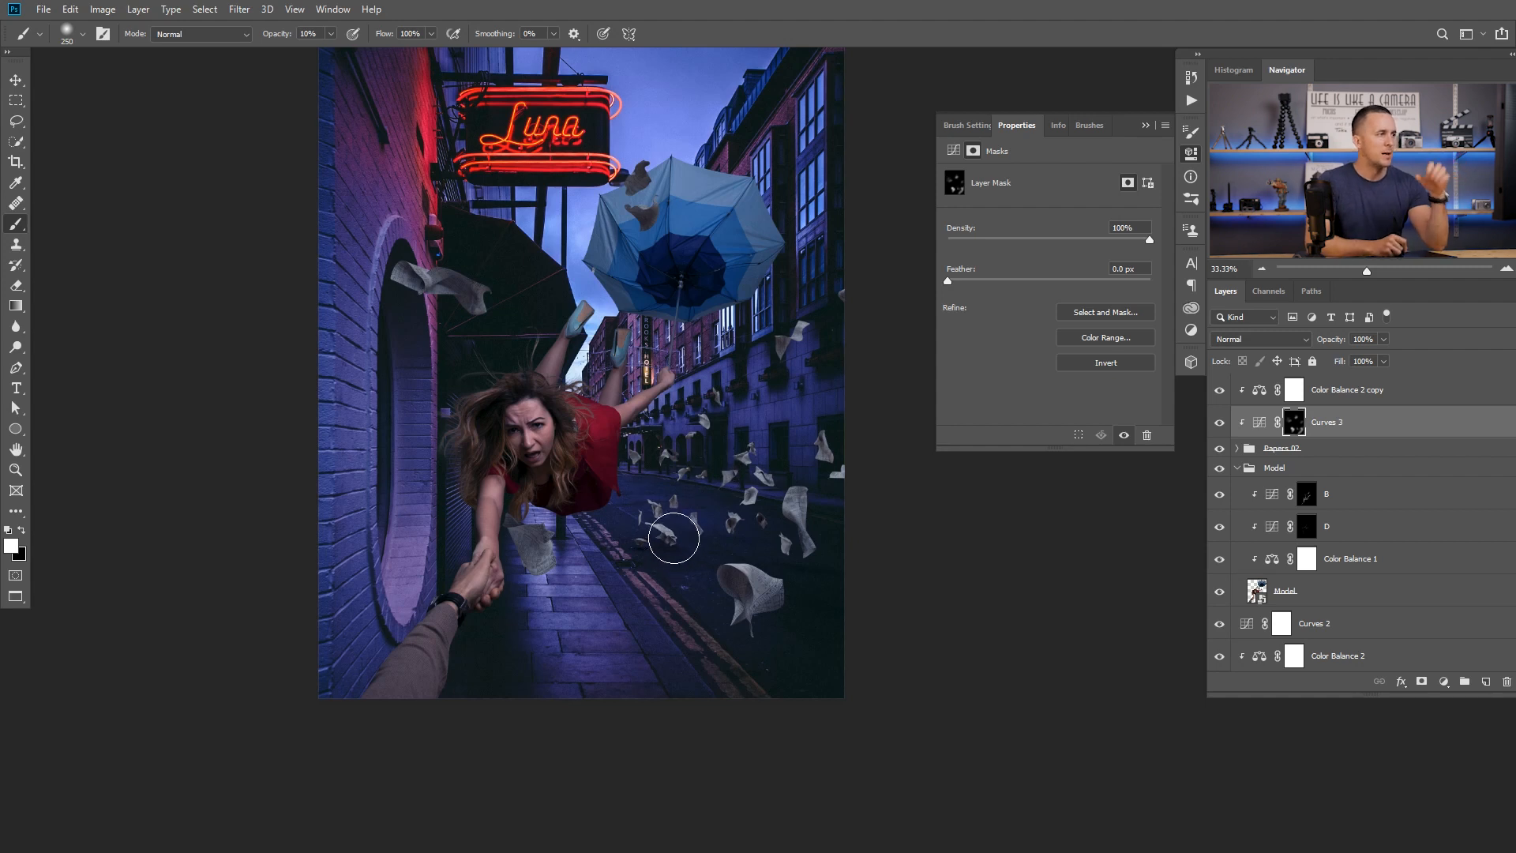
- Reduce the brush to 70 px for shading the smaller papers on the Curves 3 mask
key("bracketleft")
key("bracketleft")
key("bracketleft")
key("bracketleft")
key("bracketleft")
key("bracketleft")
key("bracketleft")
key("bracketleft")
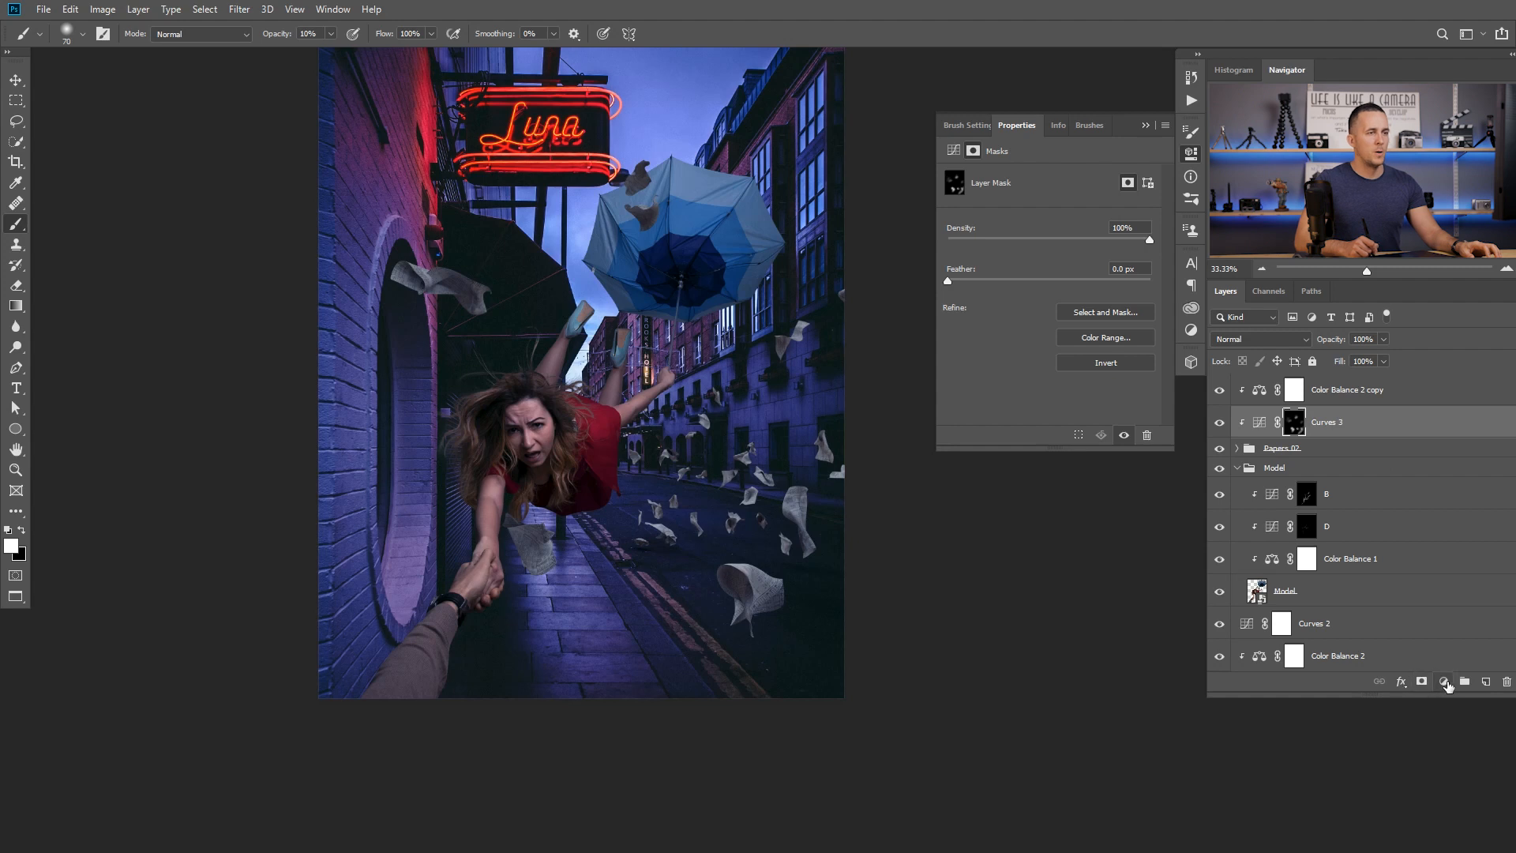
- Add a new layer above Curves 3, clipped to the Papers 02 group, and name it Color
left_click(1485, 681)
key("x")
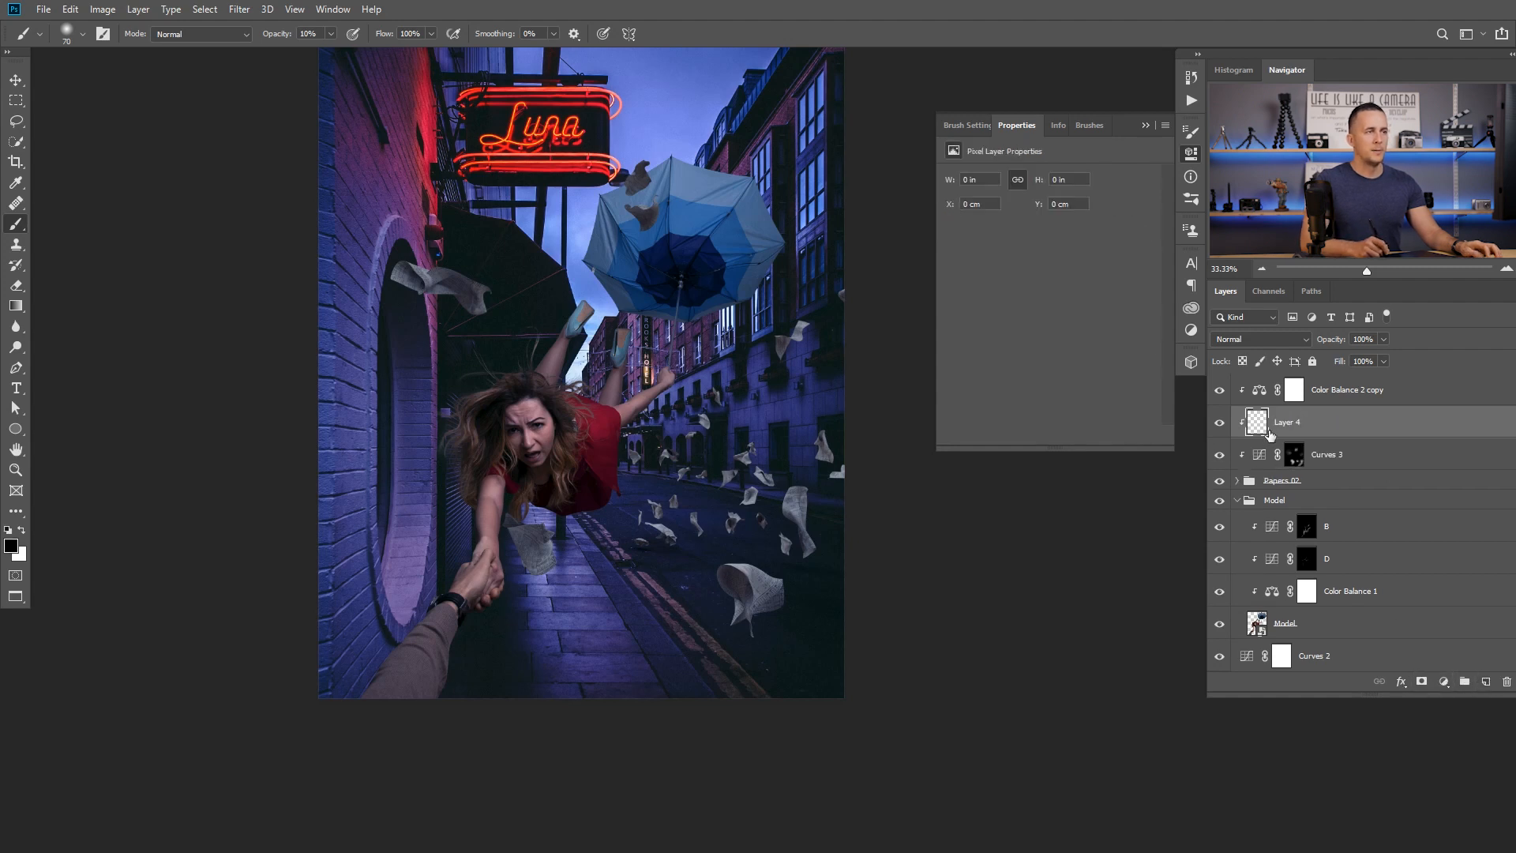
double_click(1286, 422)
type("Color")
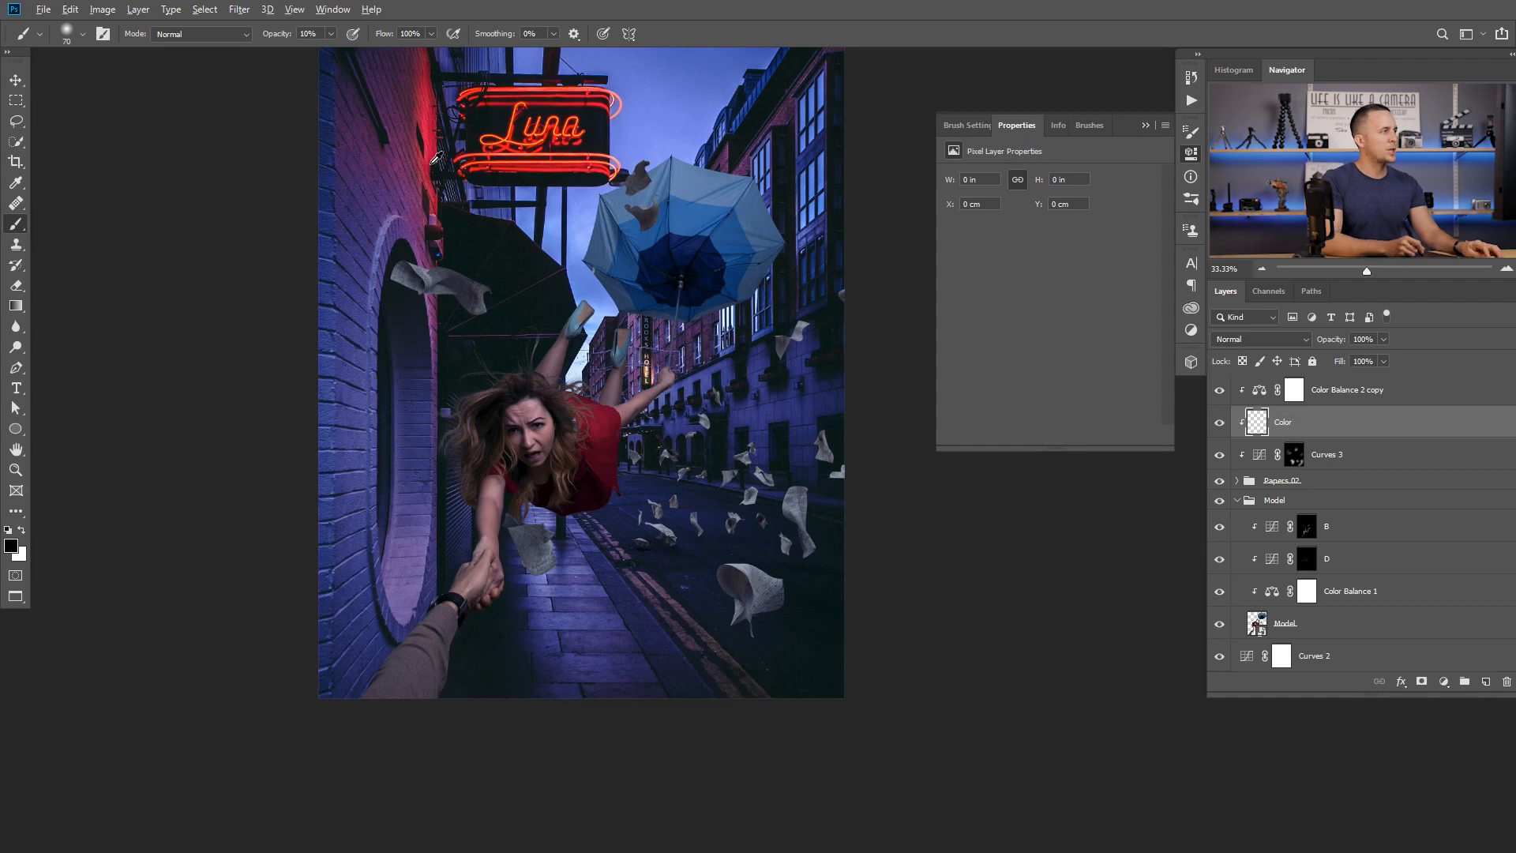
- Sample the red glow on the brick wall beside the neon sign and paint it at 10% opacity over the paper by the arch
left_click(432, 116, "alt")
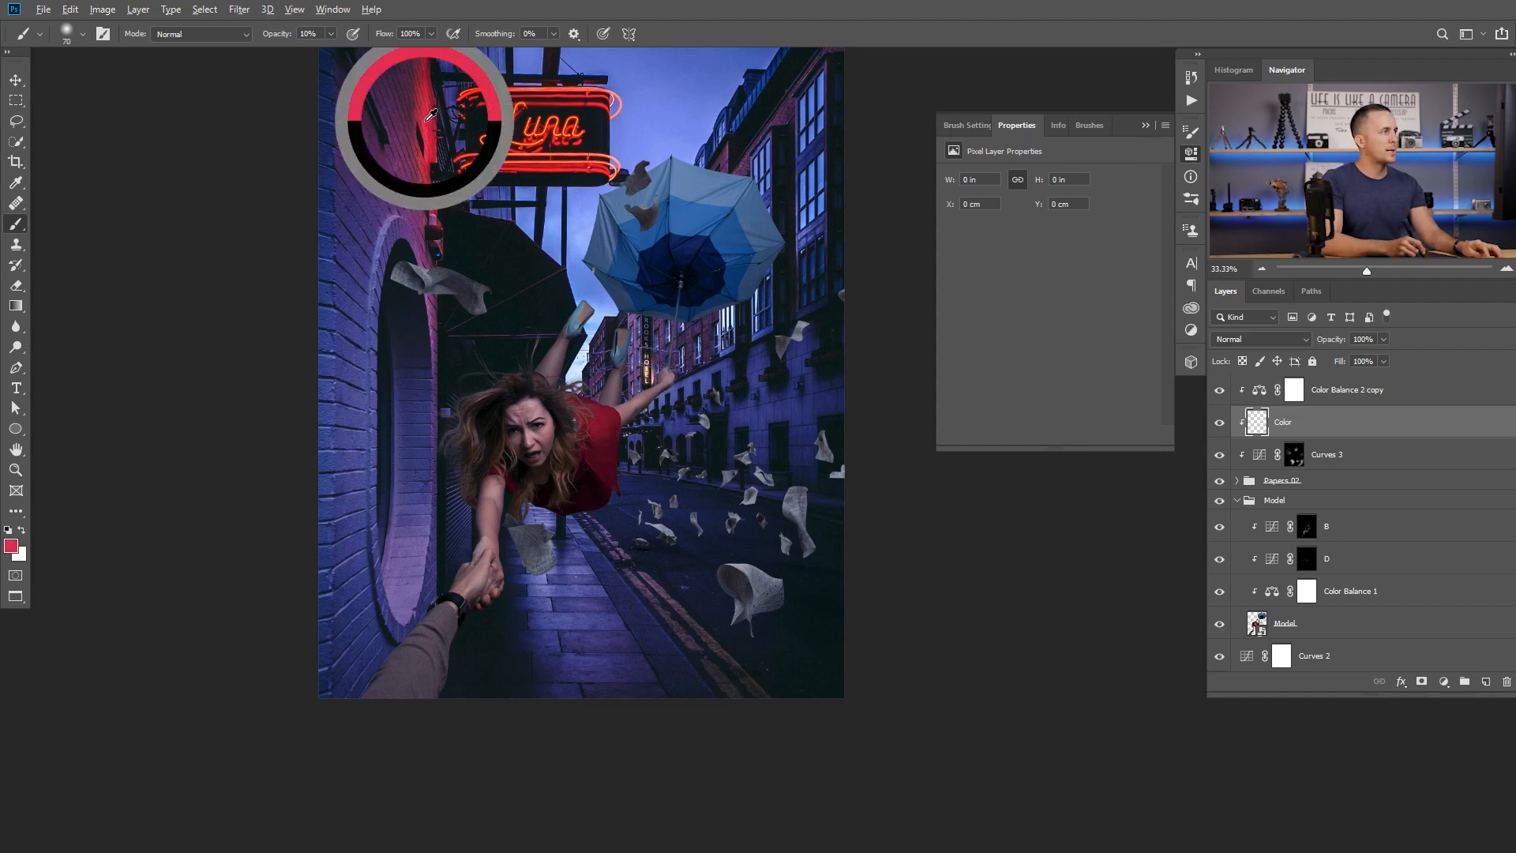
left_click_drag(413, 276, 474, 286)
key("bracketright")
key("bracketright")
mouse_move(376, 261)
left_mouse_down()
mouse_move(413, 236)
mouse_move(450, 266)
mouse_move(413, 234)
mouse_move(432, 269)
mouse_move(426, 238)
mouse_move(432, 253)
mouse_move(379, 242)
mouse_move(398, 229)
mouse_move(572, 284)
left_mouse_up()
left_click_drag(452, 238, 399, 229)
left_click_drag(690, 124, 546, 302)
left_click_drag(422, 334, 644, 191)
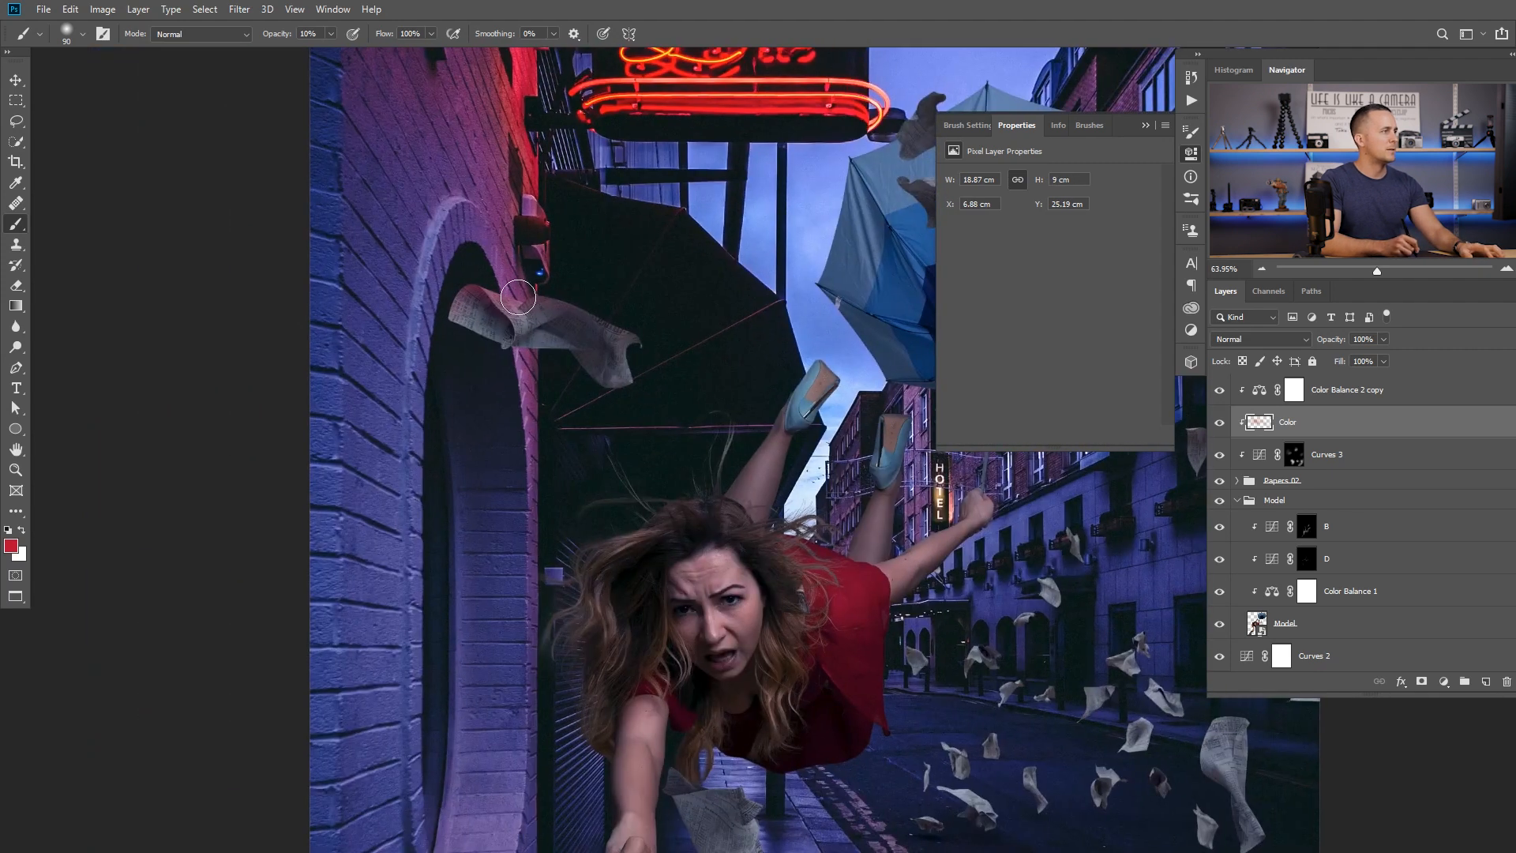
- Set the blend mode of the Color layer to Color
scroll(660, 324, "down", 5)
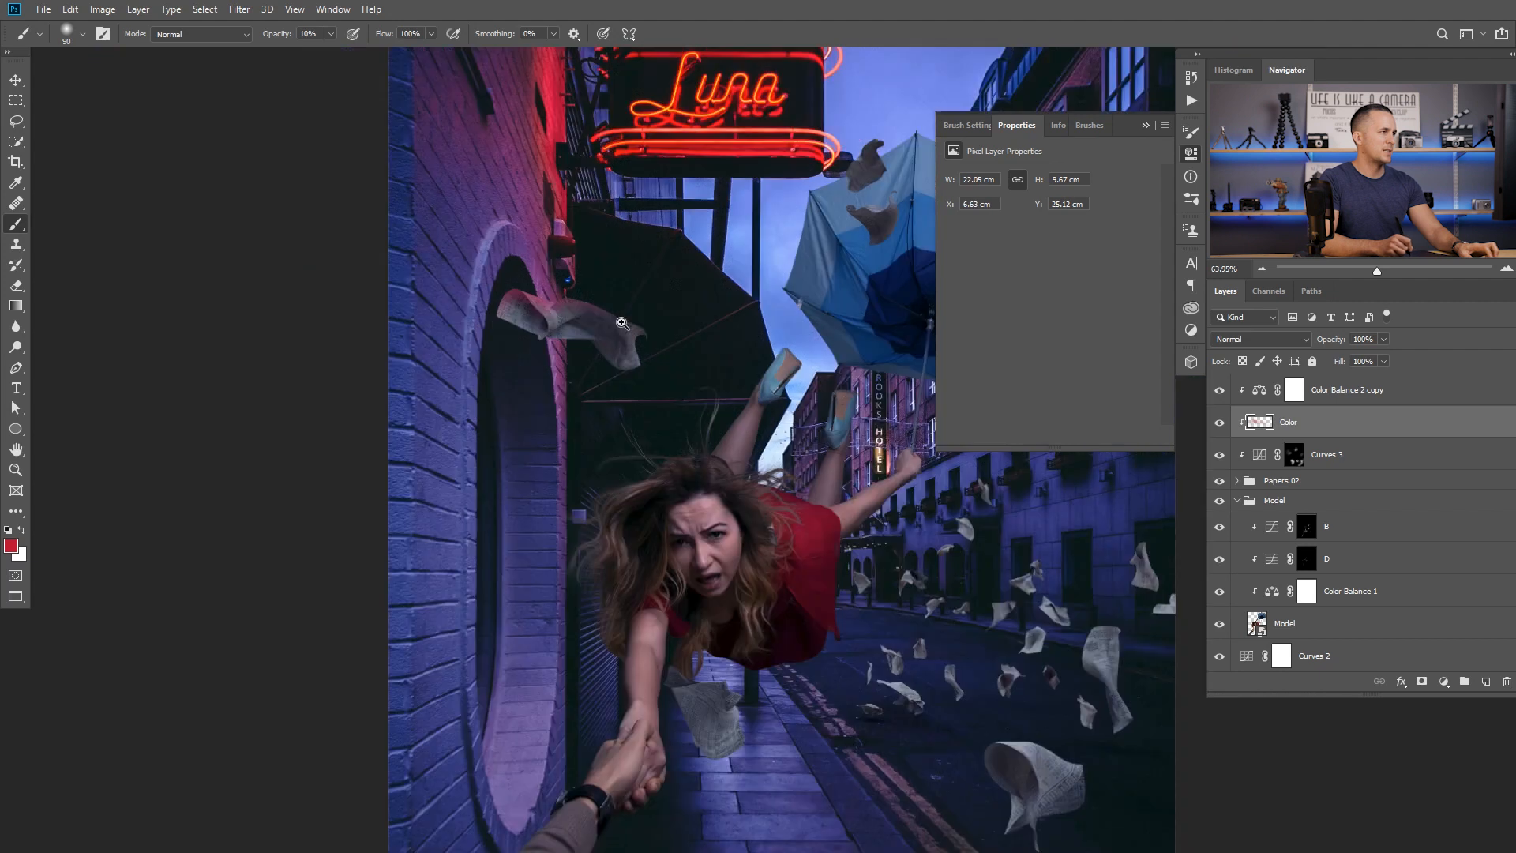
scroll(624, 356, "up", 5)
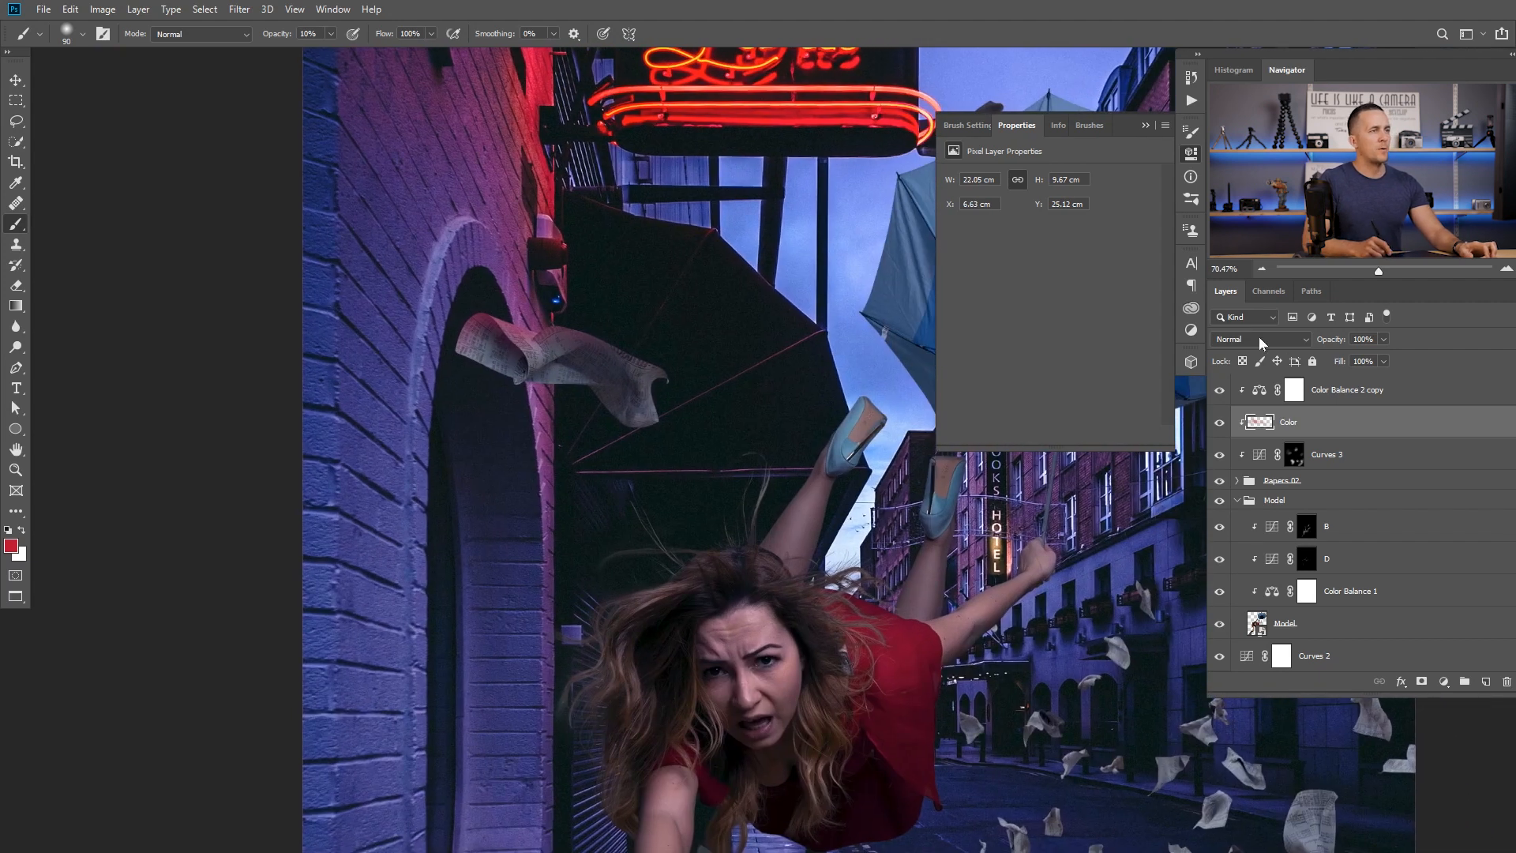
left_click(1261, 339)
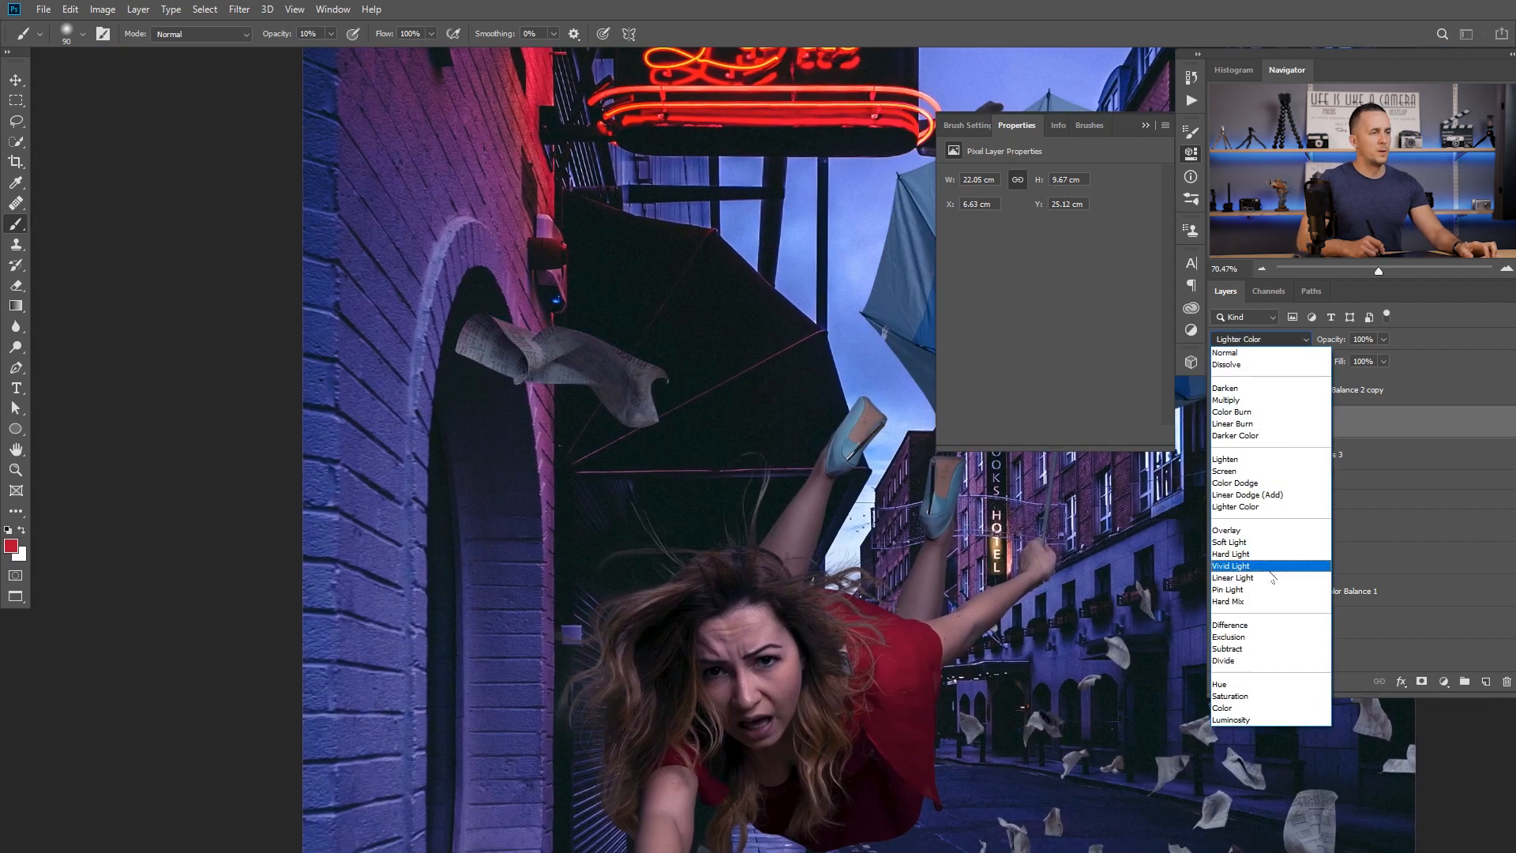
left_click(1245, 708)
scroll(522, 350, "up", 2)
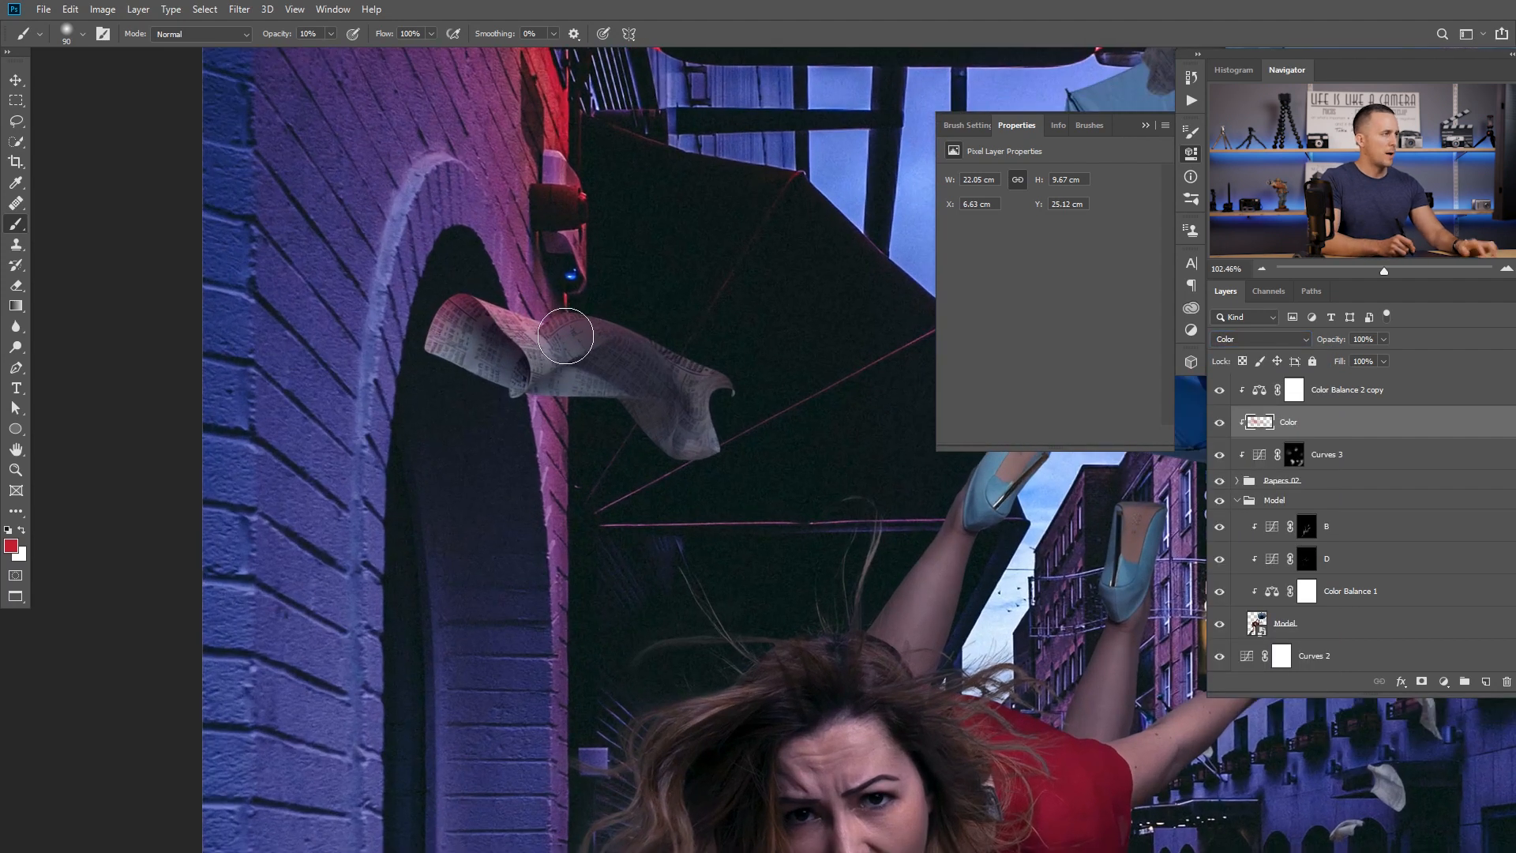
- Erase the excess red tint from the paper by the arch on the Color layer at 60% eraser opacity
key("e")
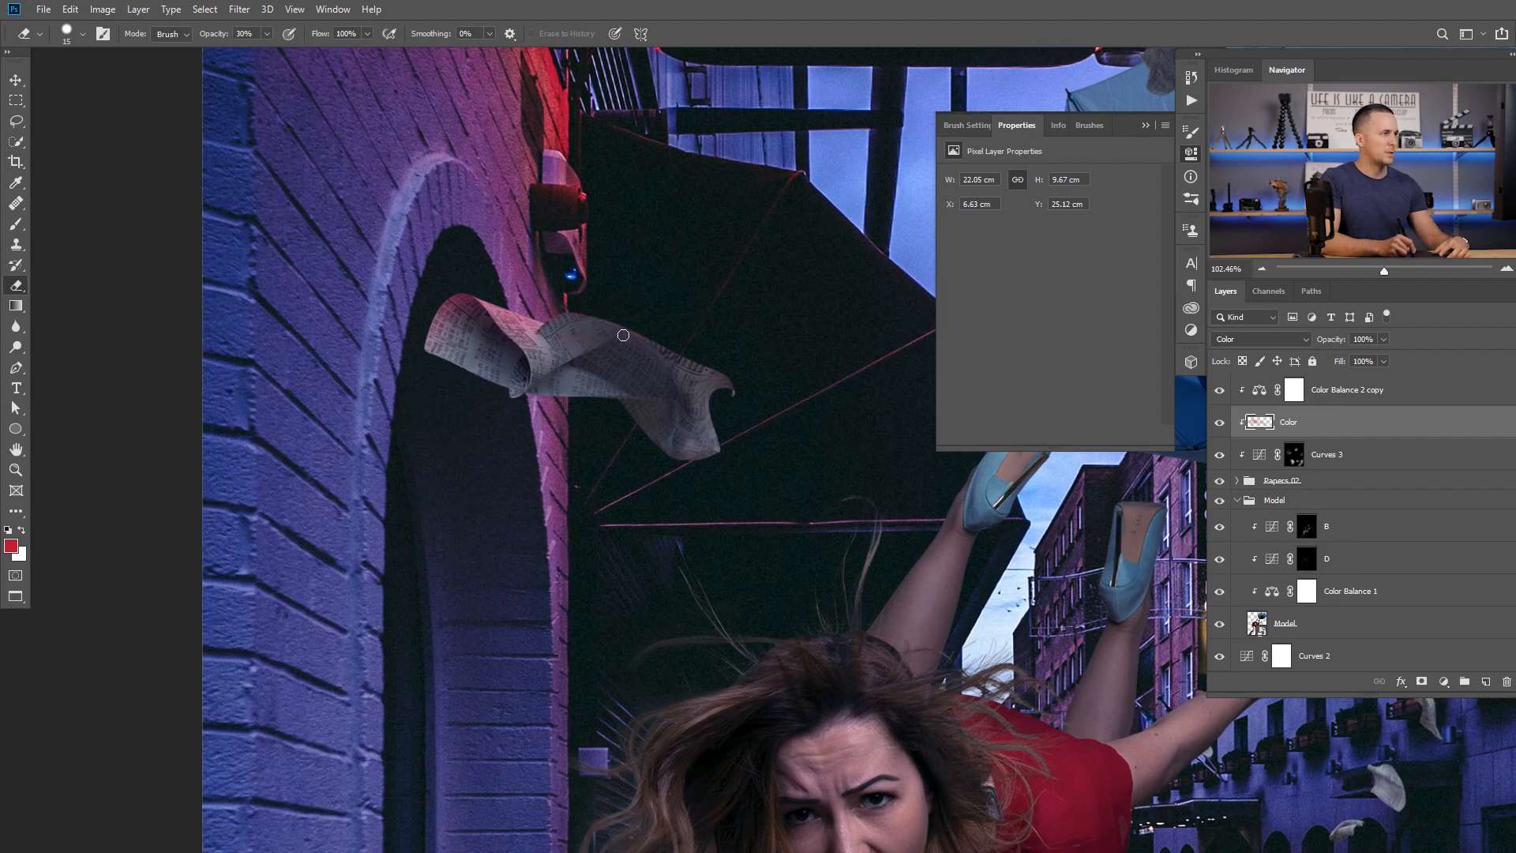
key("6")
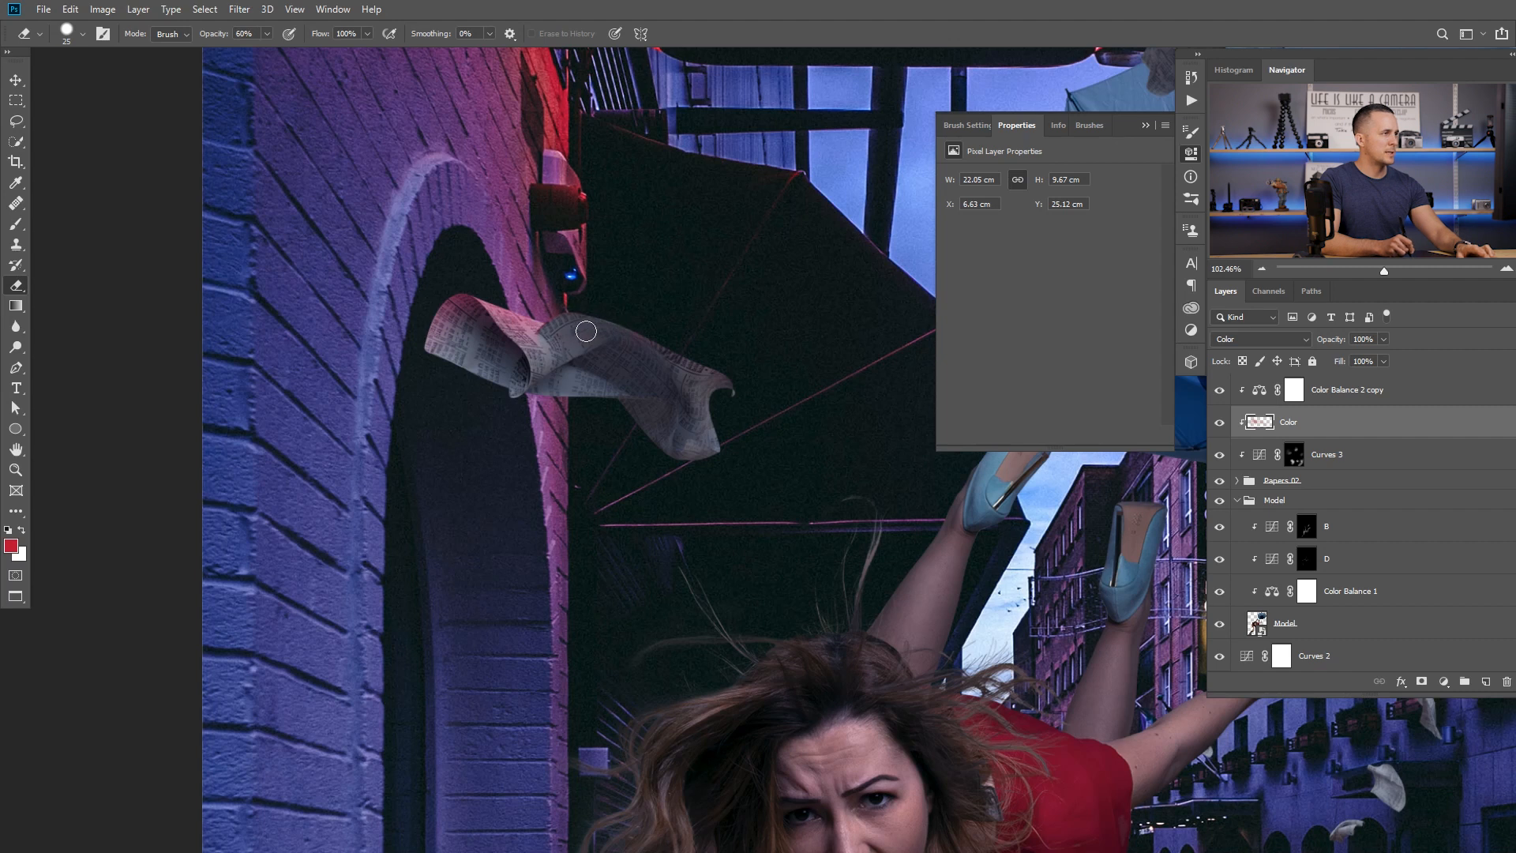
key("b")
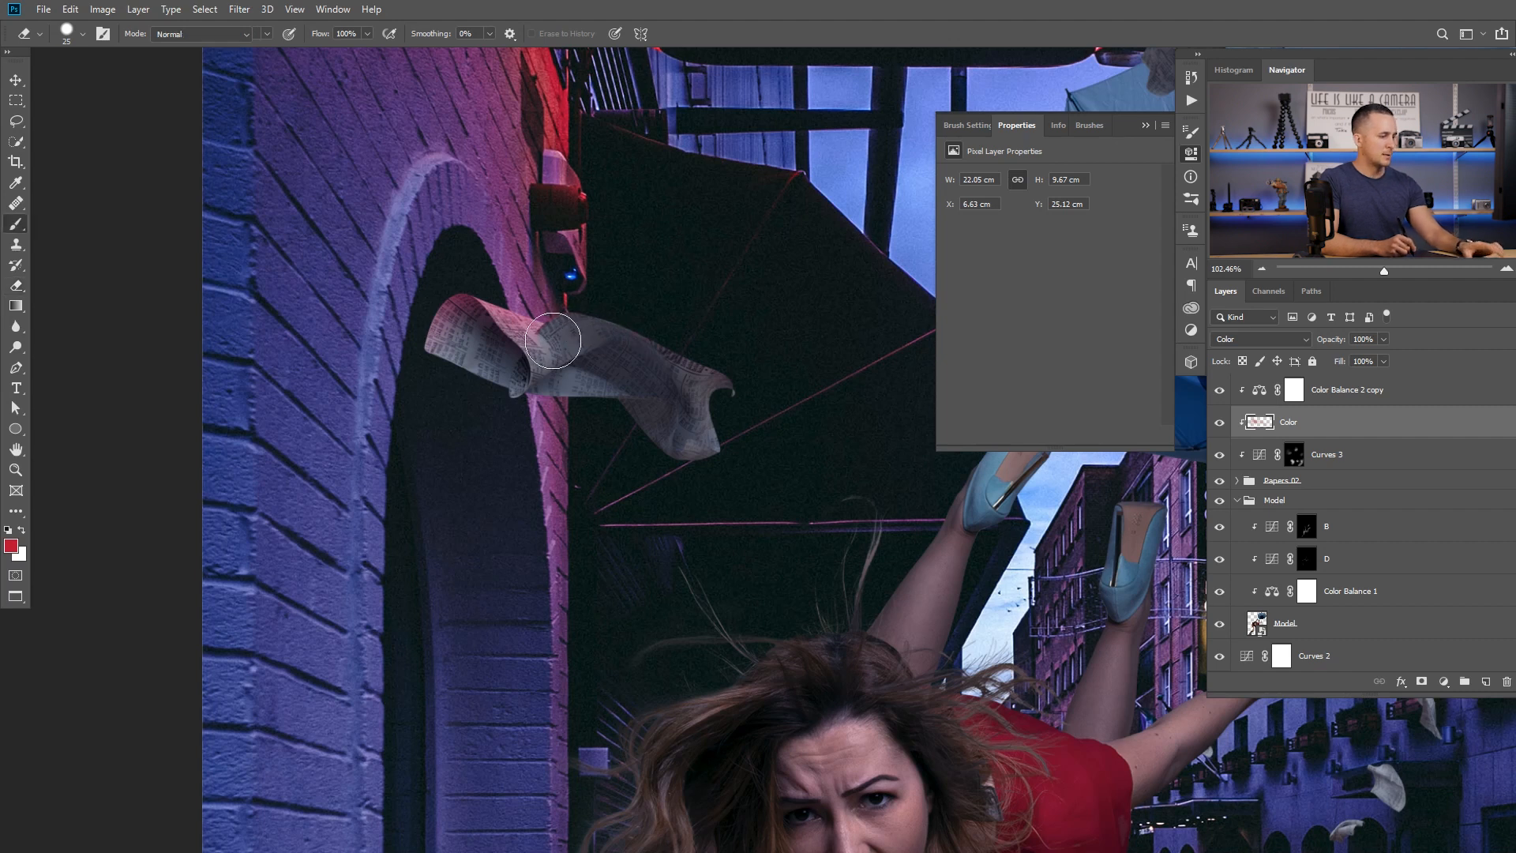
- Paint red onto the fold of the paper by the arch with a 25 px brush and lower the brush opacity to 3%
key("bracketleft")
key("bracketleft")
mouse_move(537, 348)
left_mouse_down()
mouse_move(539, 402)
mouse_move(555, 363)
left_mouse_up()
key("0")
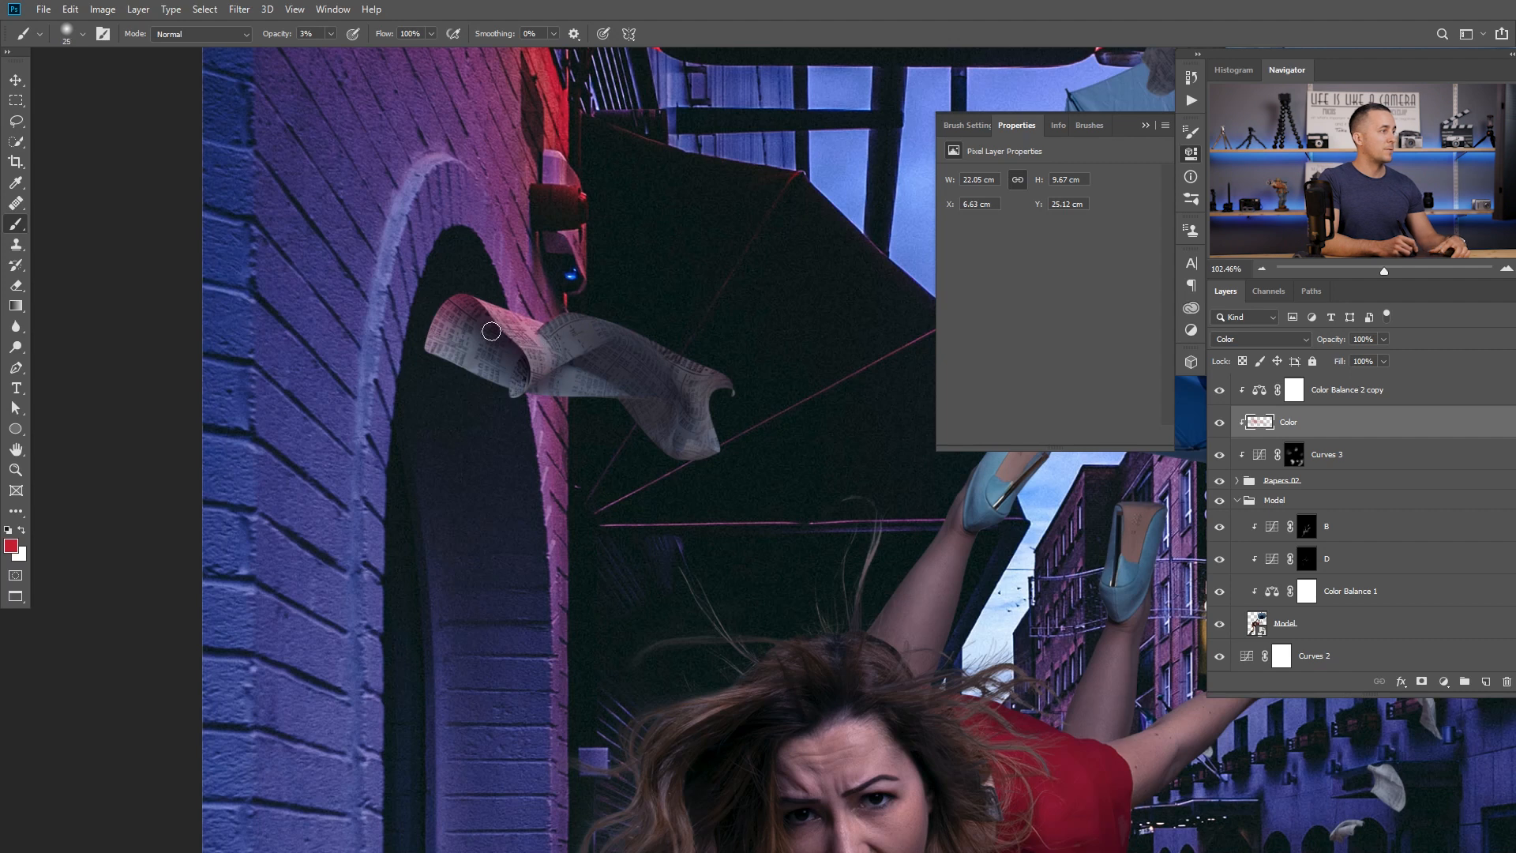
- Soften the red tint on the curled ends of the paper by the arch with the Eraser at 30% opacity
key("e")
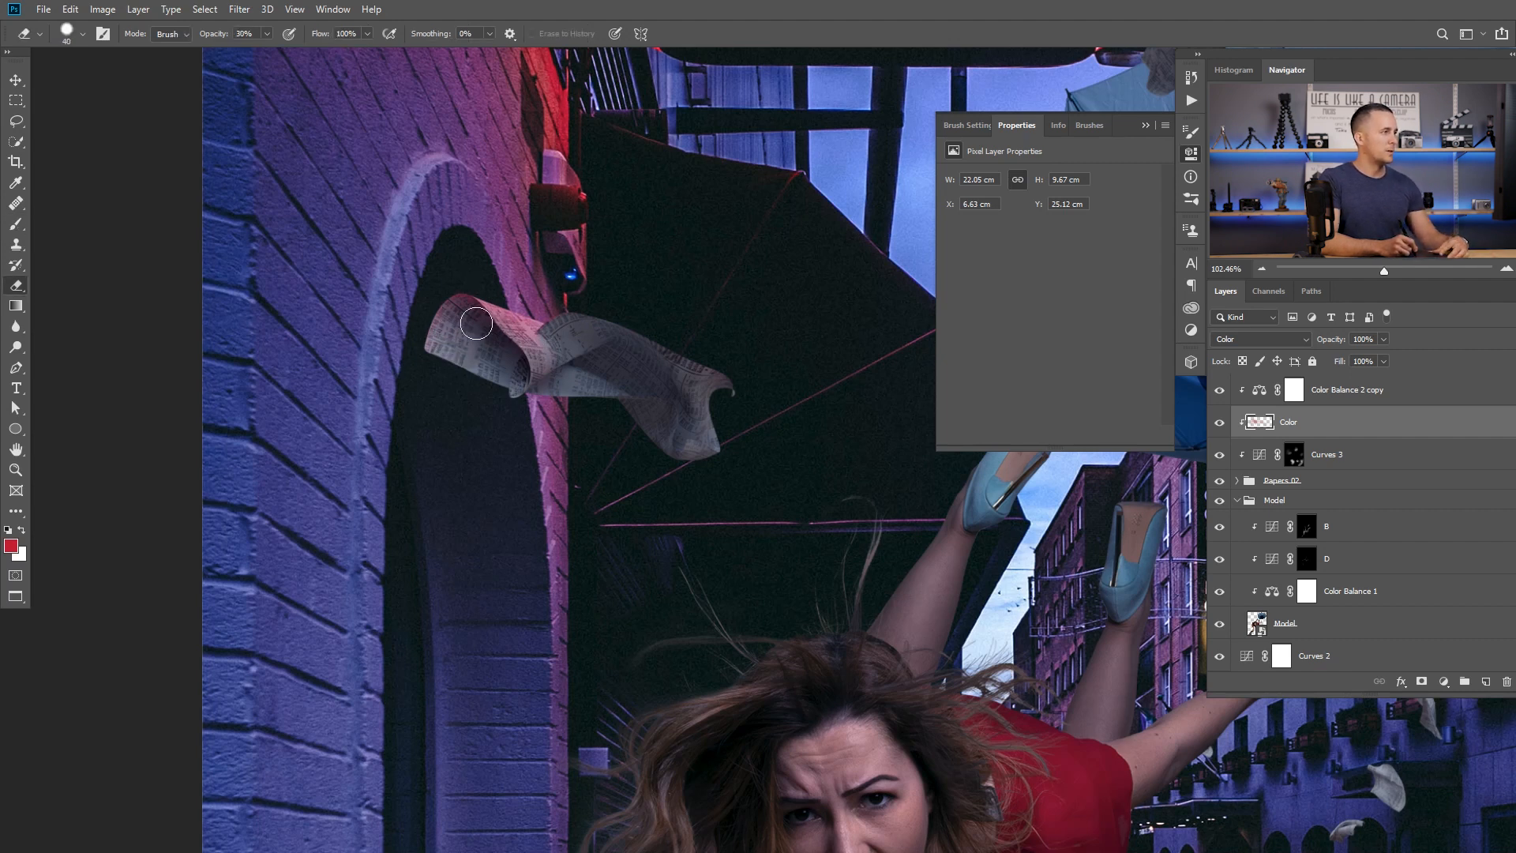
key("bracketright")
key("bracketright")
left_click_drag(681, 395, 513, 458)
left_click_drag(723, 441, 694, 449)
scroll(695, 448, "up", 5)
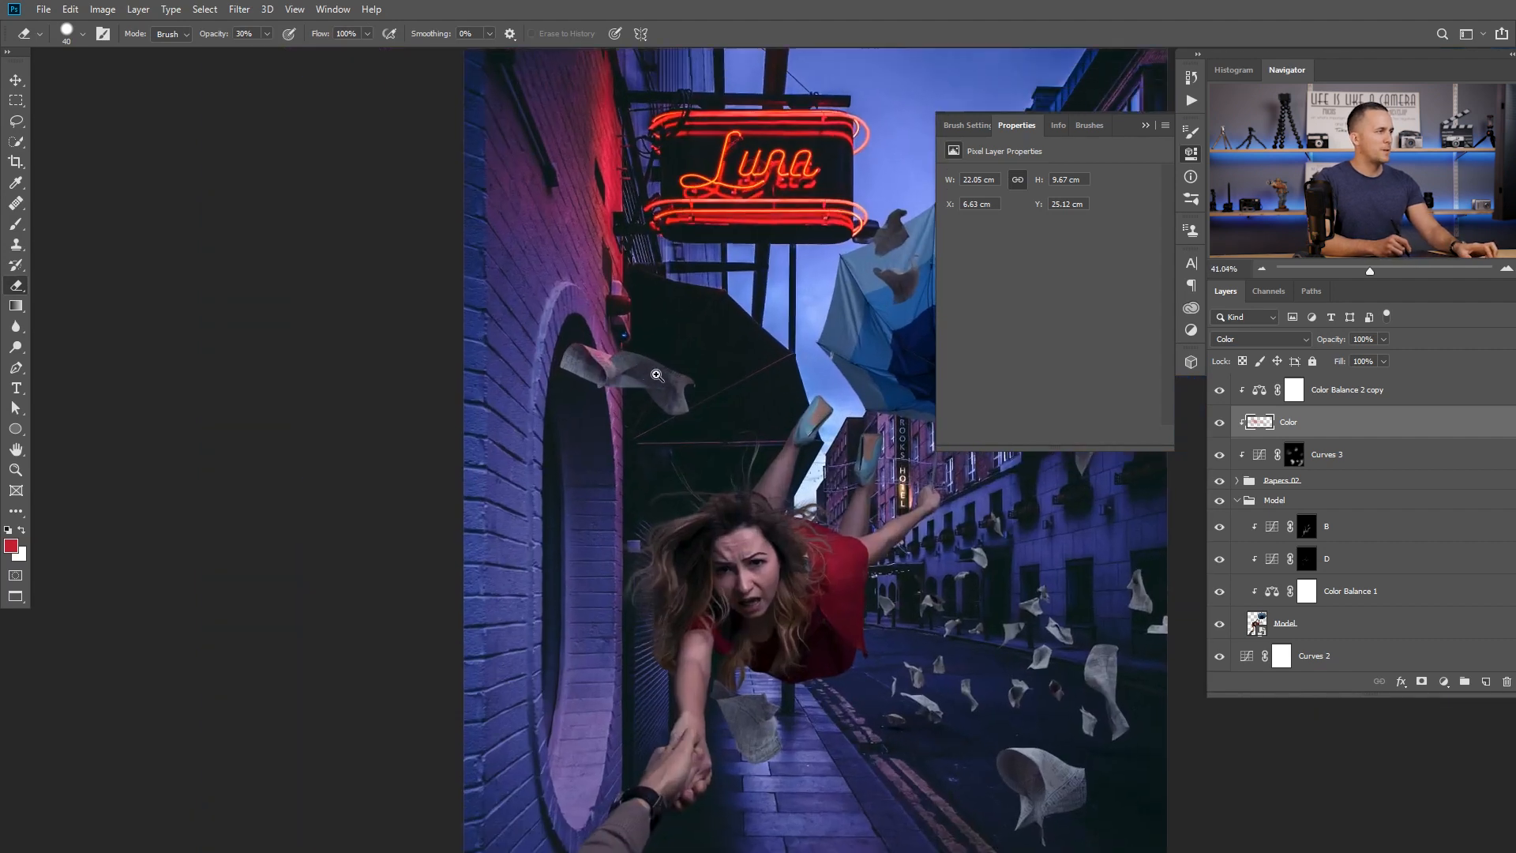
- Set the opacity of the Color layer to 80% and check the tinted papers against the whole scene
left_click_drag(1335, 341, 1316, 341)
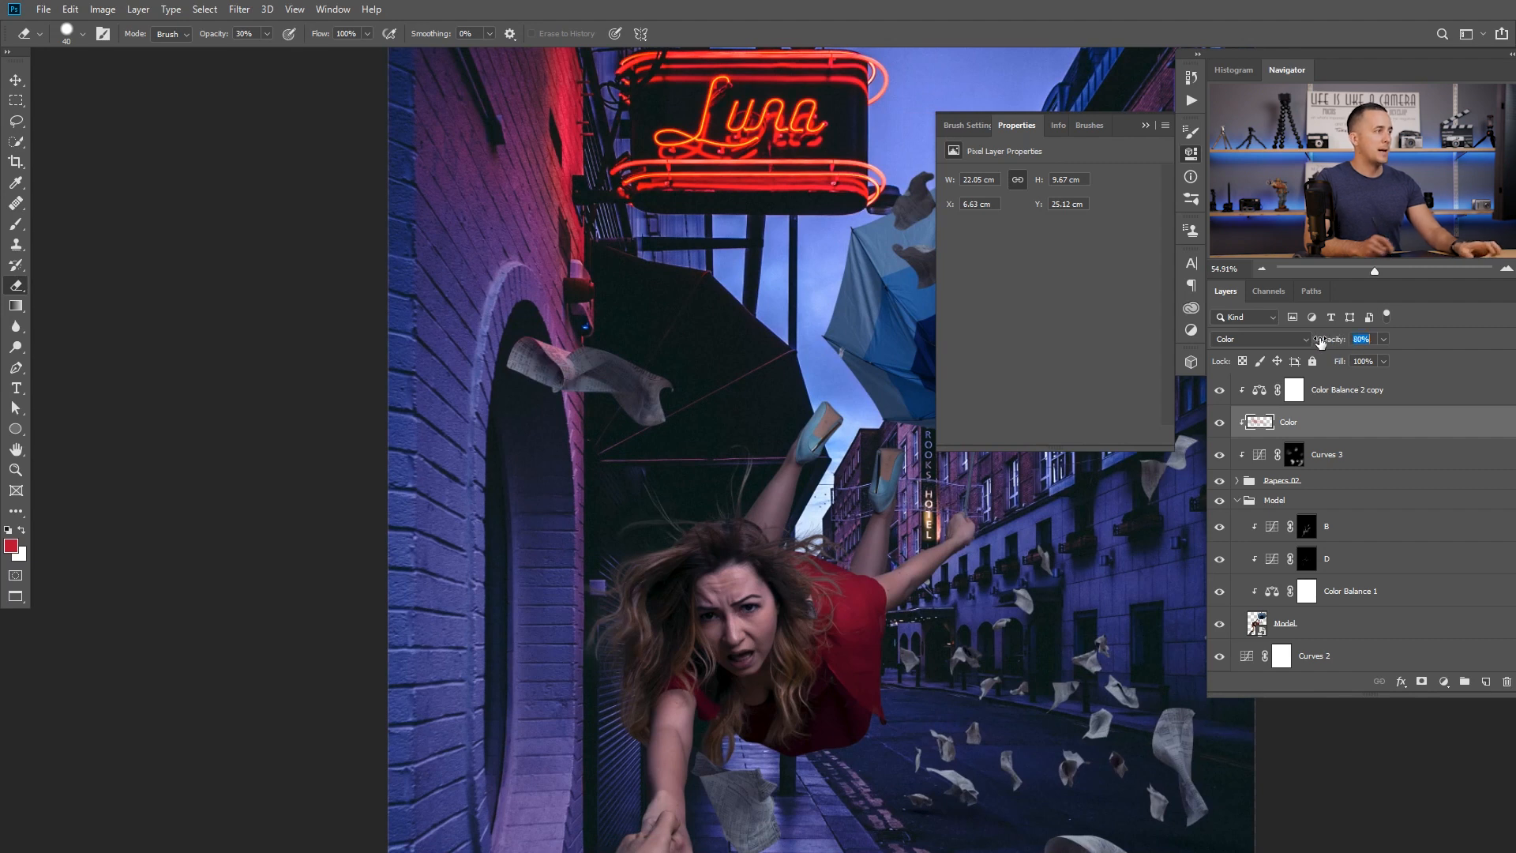
scroll(478, 292, "down", 3)
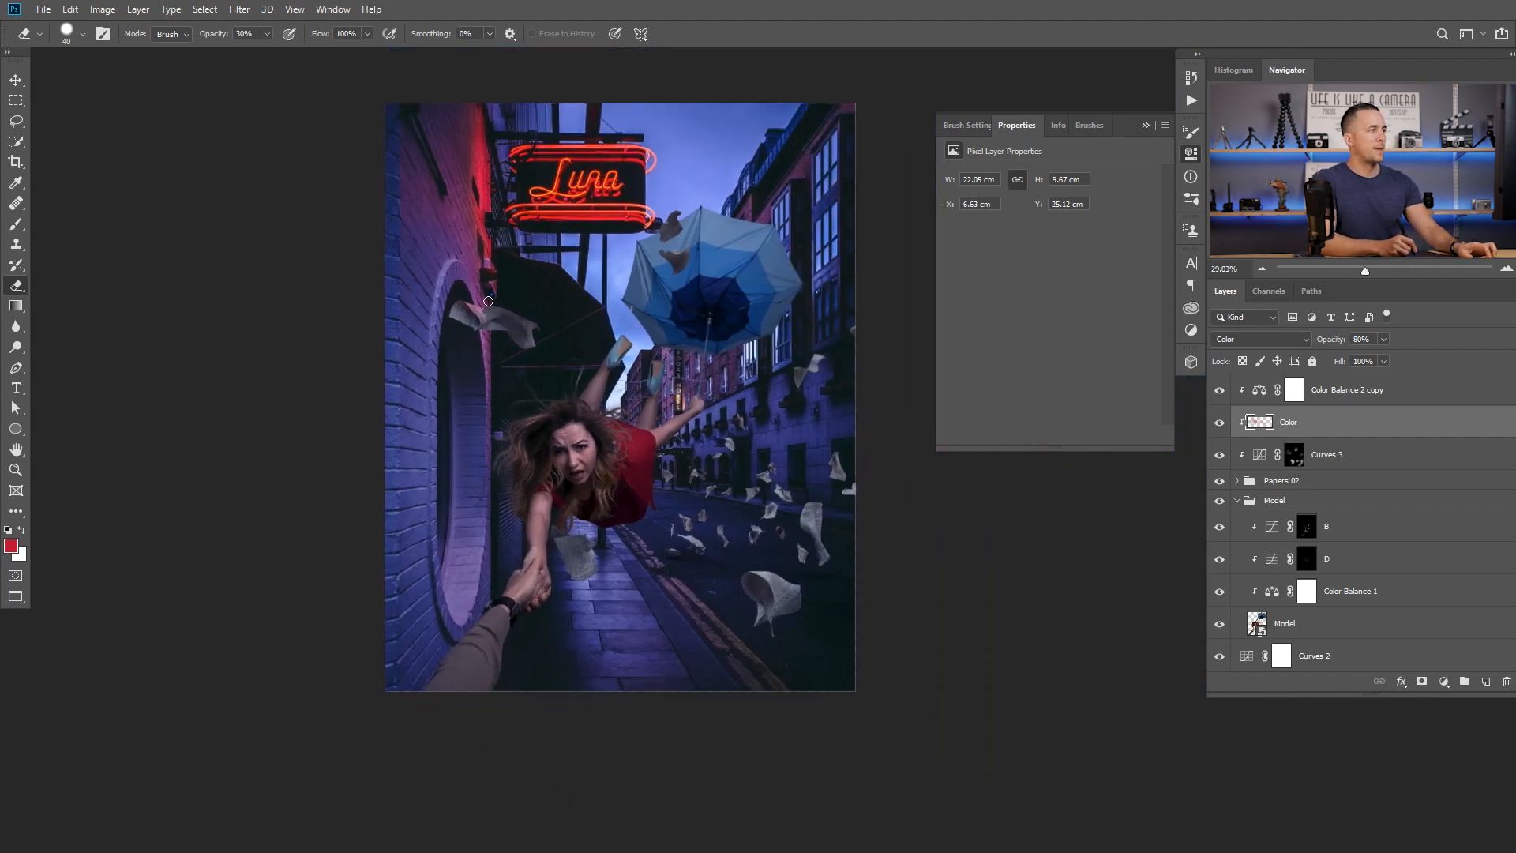
scroll(561, 313, "up", 1)
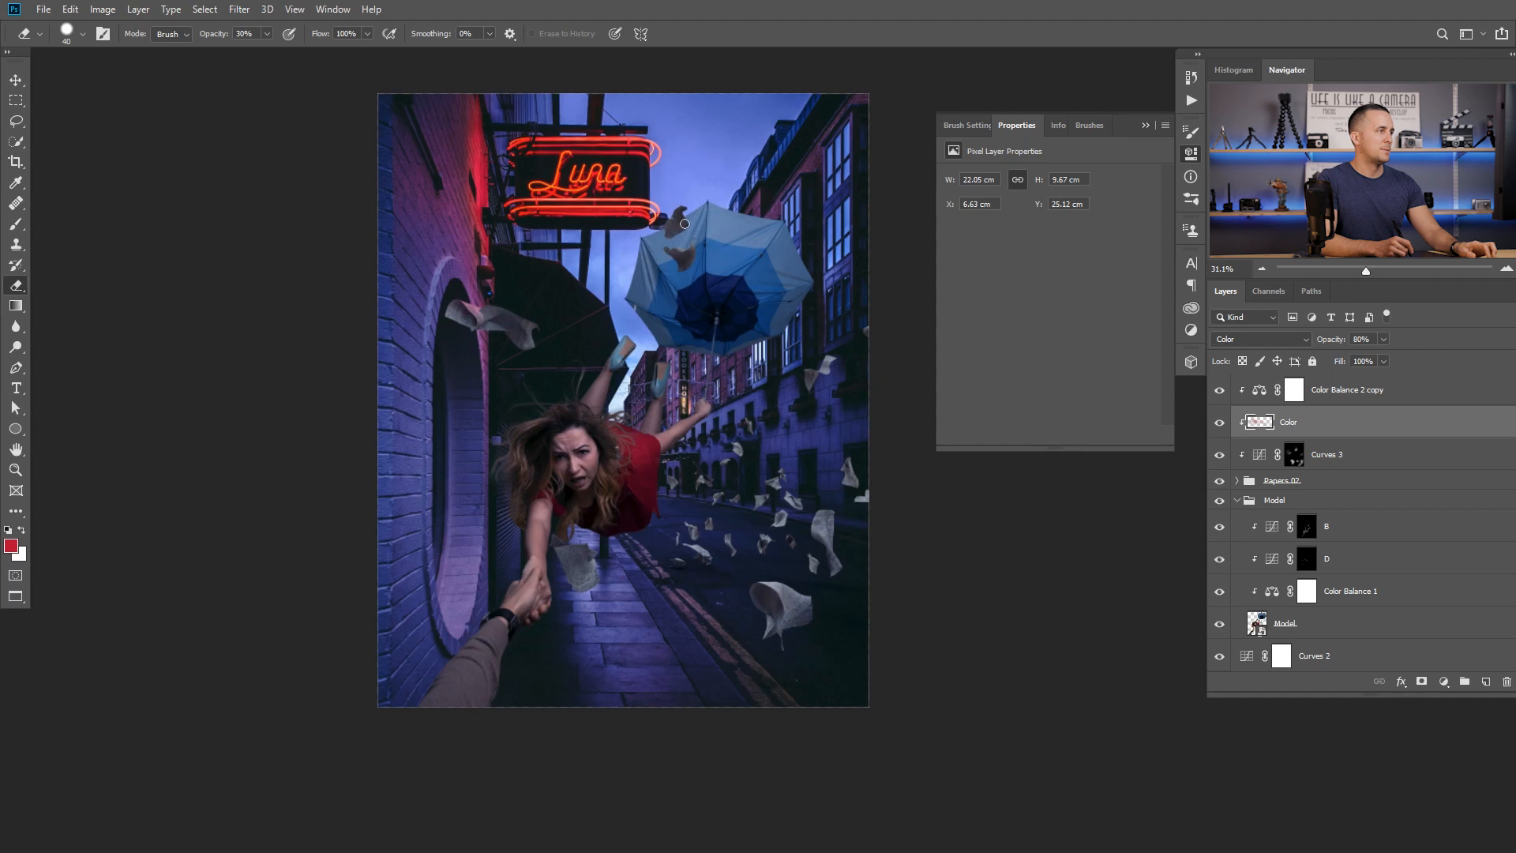
scroll(664, 272, "up", 3)
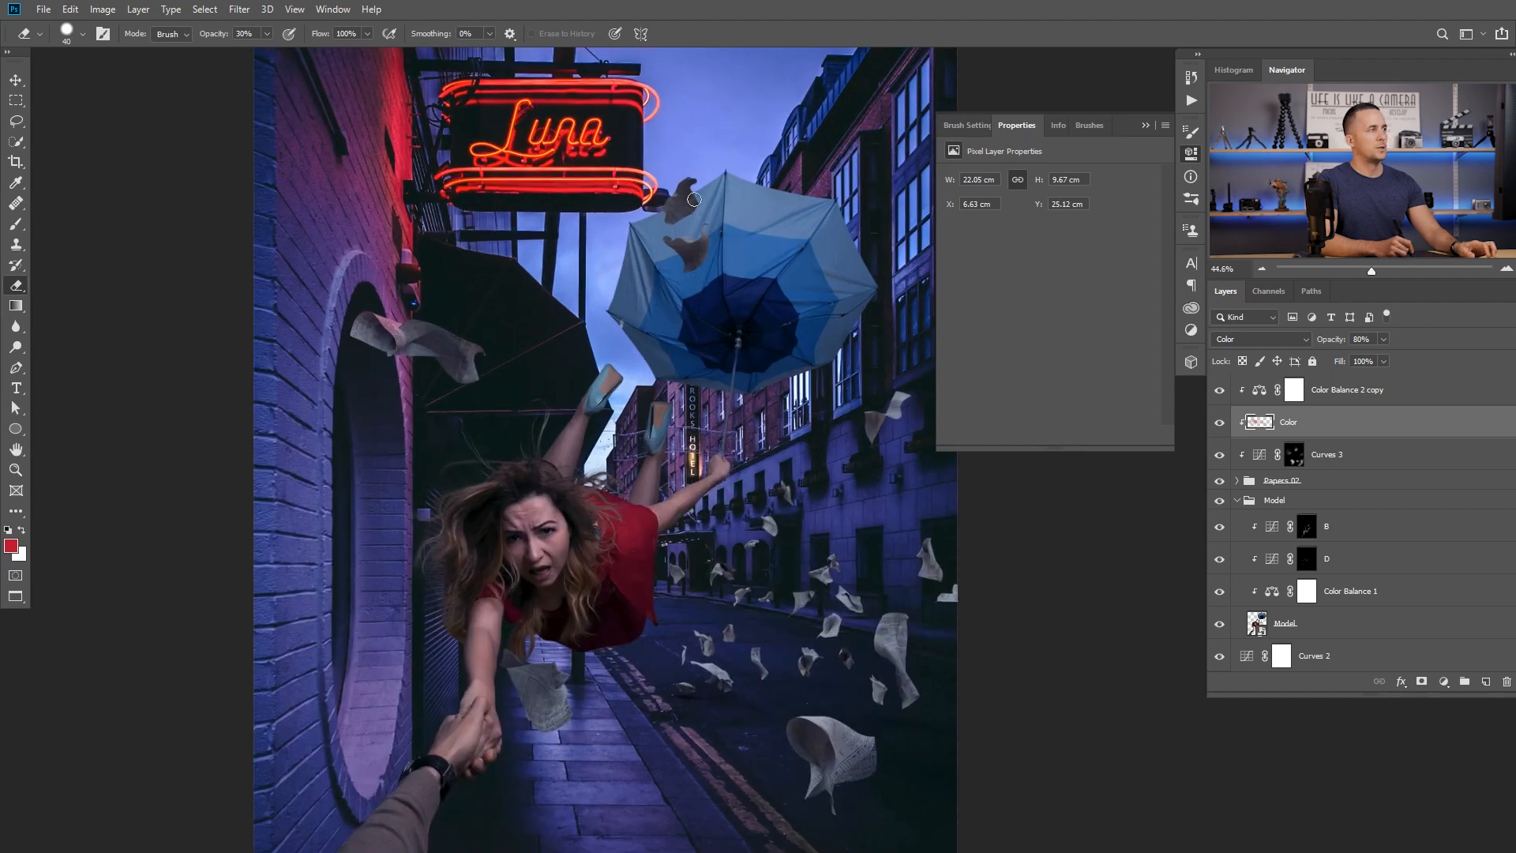
scroll(694, 199, "down", 3)
left_click_drag(723, 299, 662, 286)
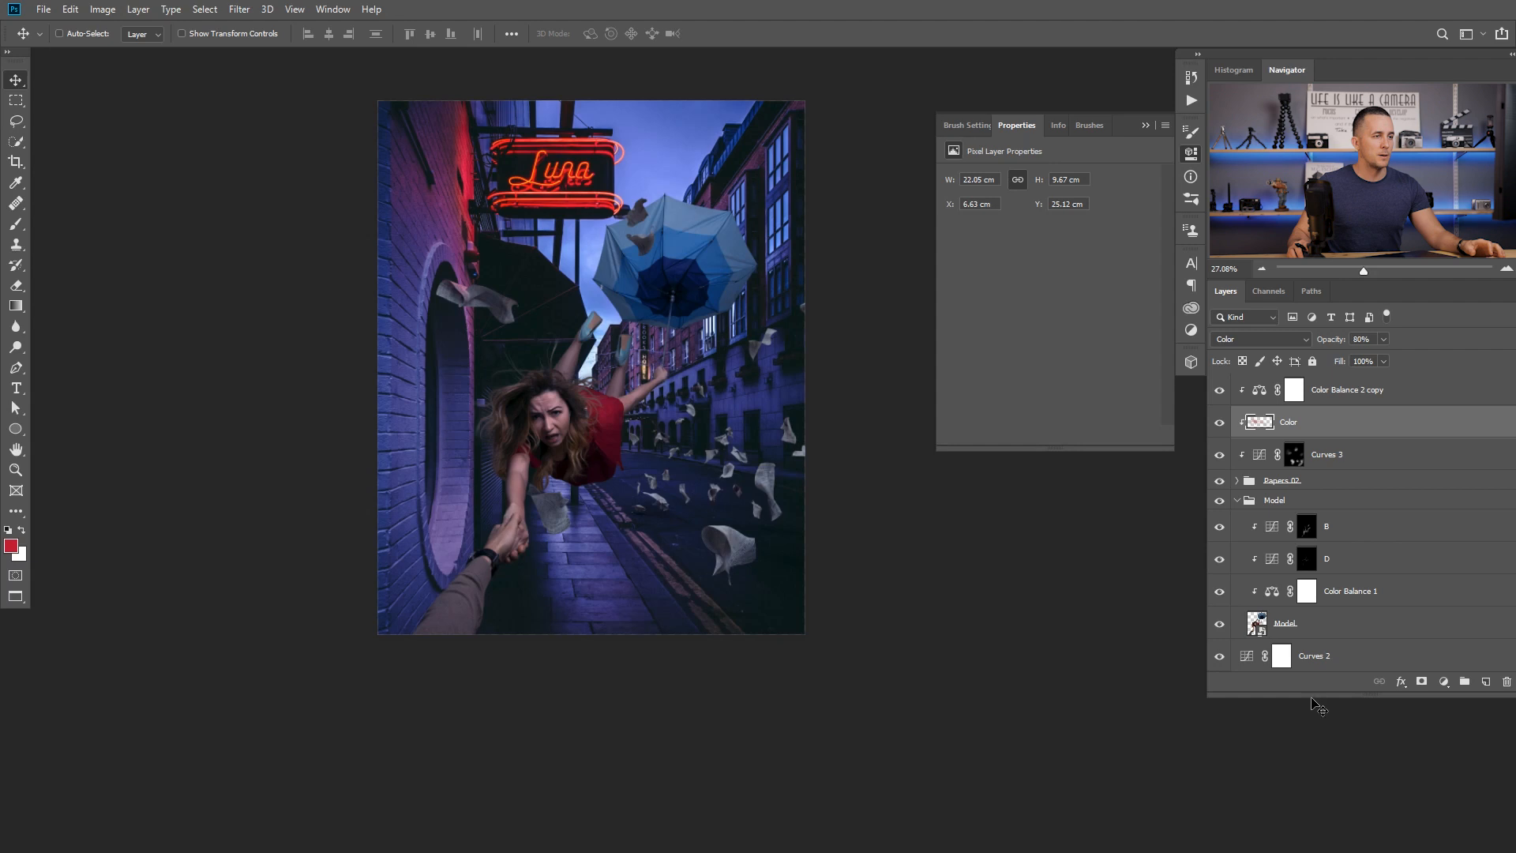
- Duplicate the Street layer and flip the copy vertically
left_click_drag(1311, 696, 1294, 840)
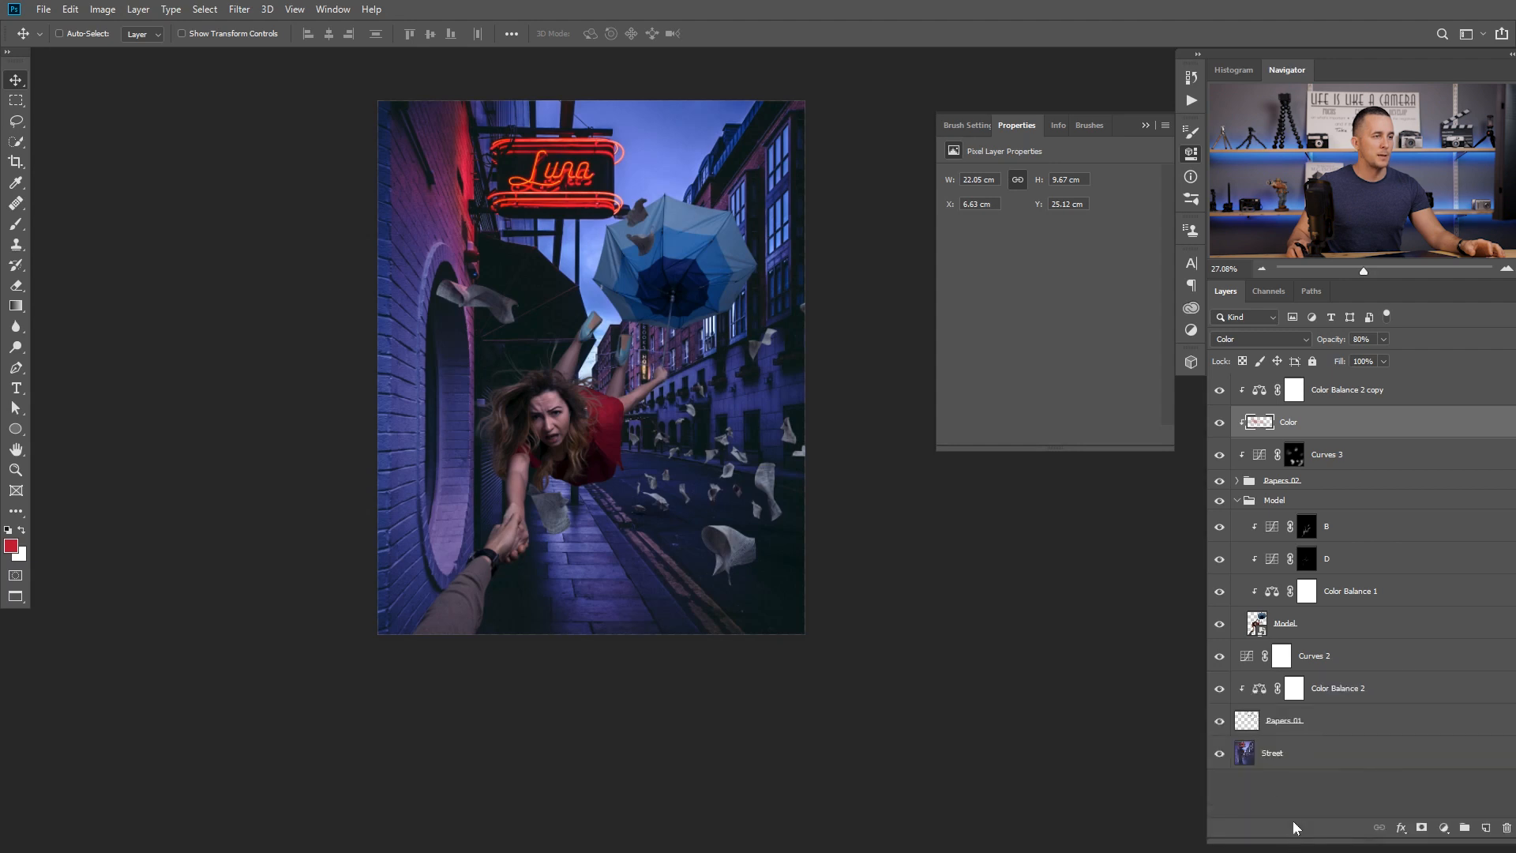
left_click(1287, 755)
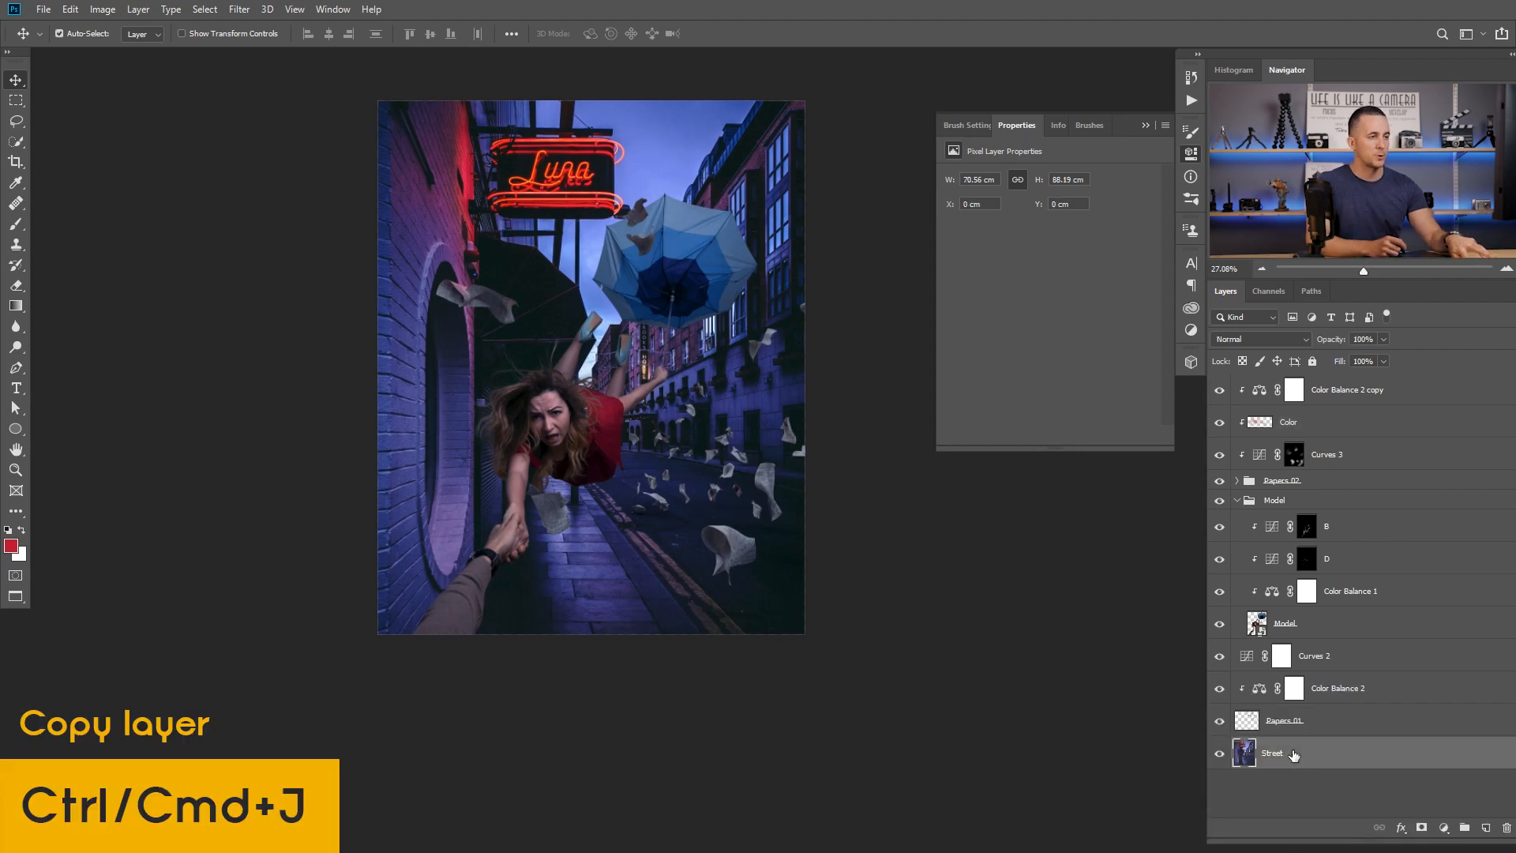
key("ctrl+j")
key("ctrl+t")
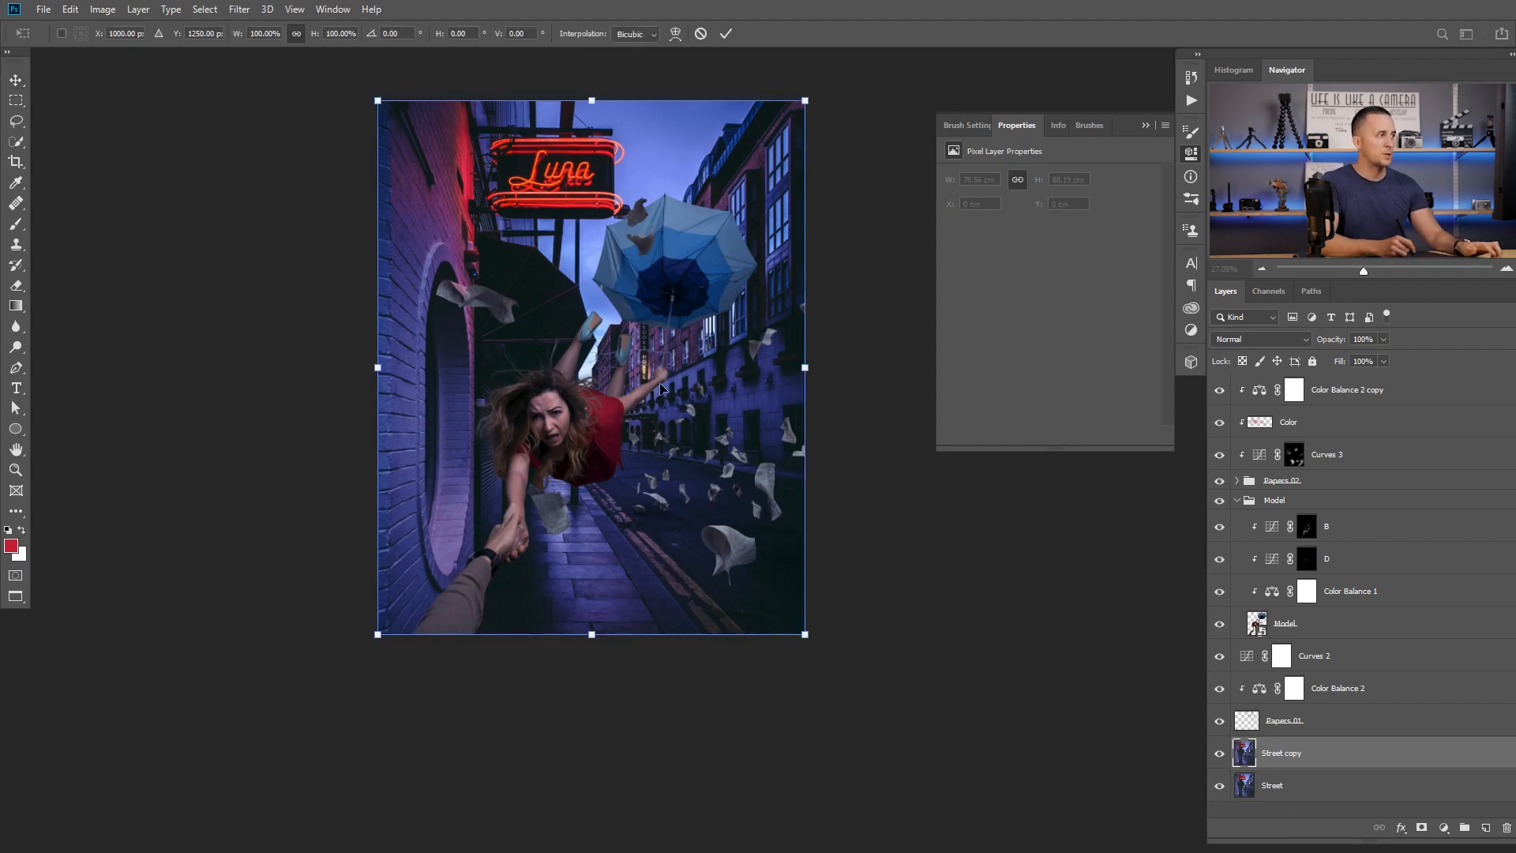
right_click(623, 319)
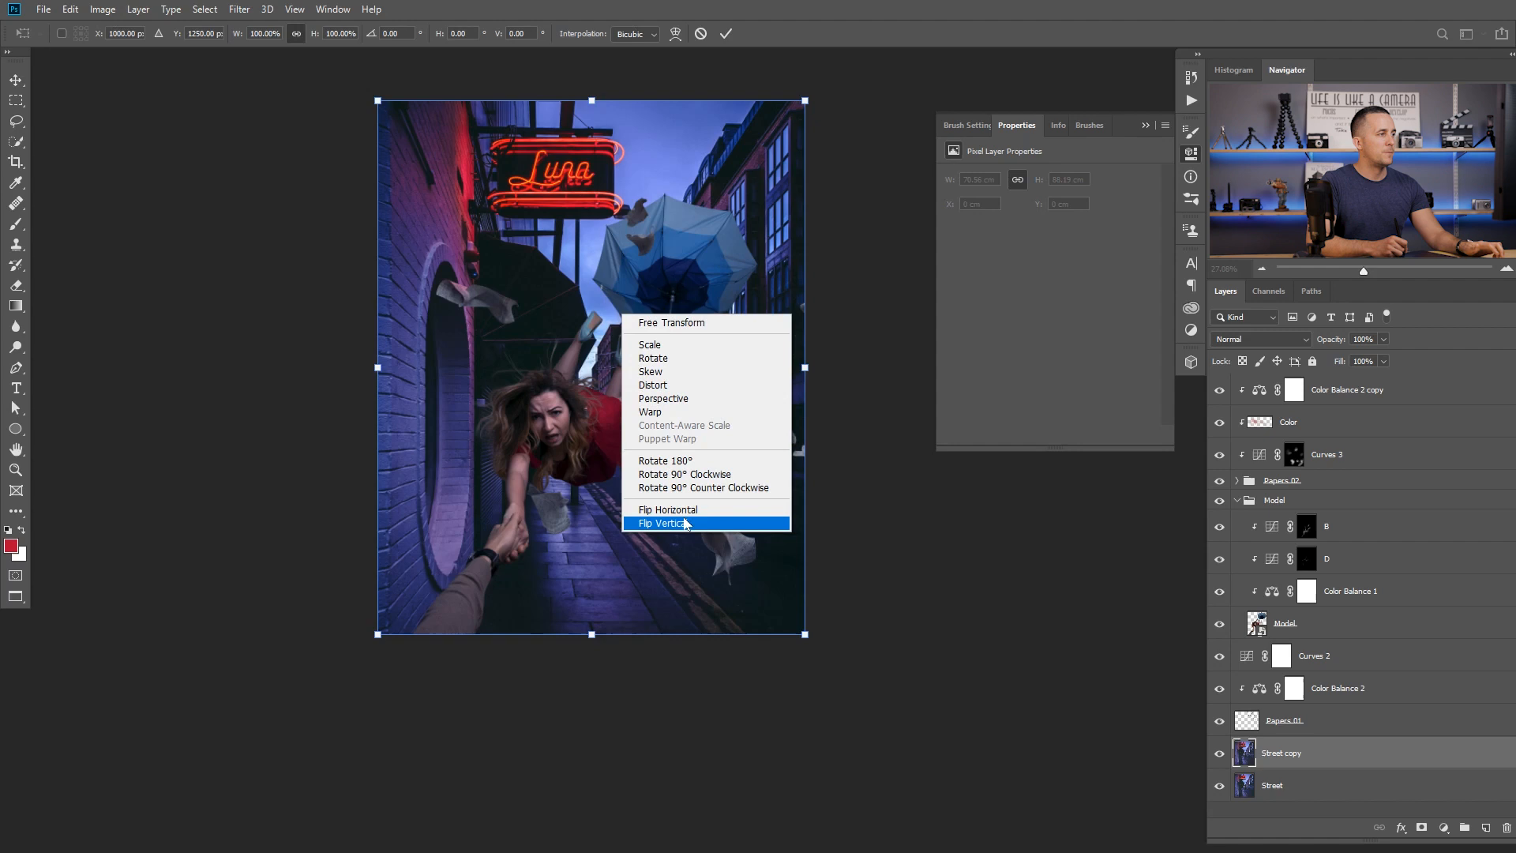
left_click(655, 524)
- Lower the flipped Street copy's opacity to 45% and move it down to about Y 2236 px to mirror the buildings over the road
left_click_drag(650, 254, 670, 399)
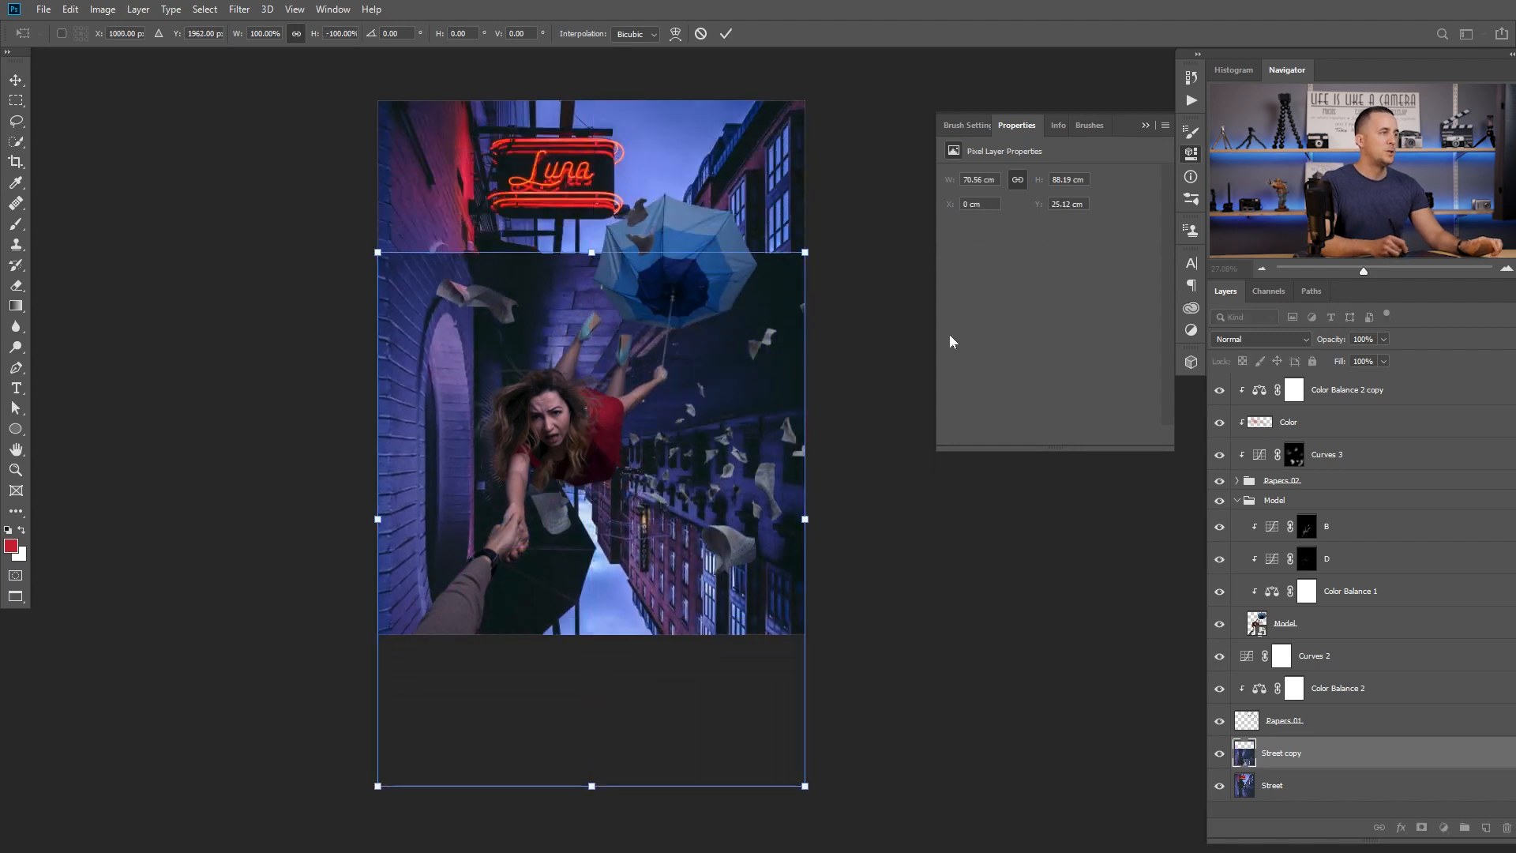
mouse_move(693, 316)
left_mouse_down()
mouse_move(696, 291)
mouse_move(697, 334)
left_mouse_up()
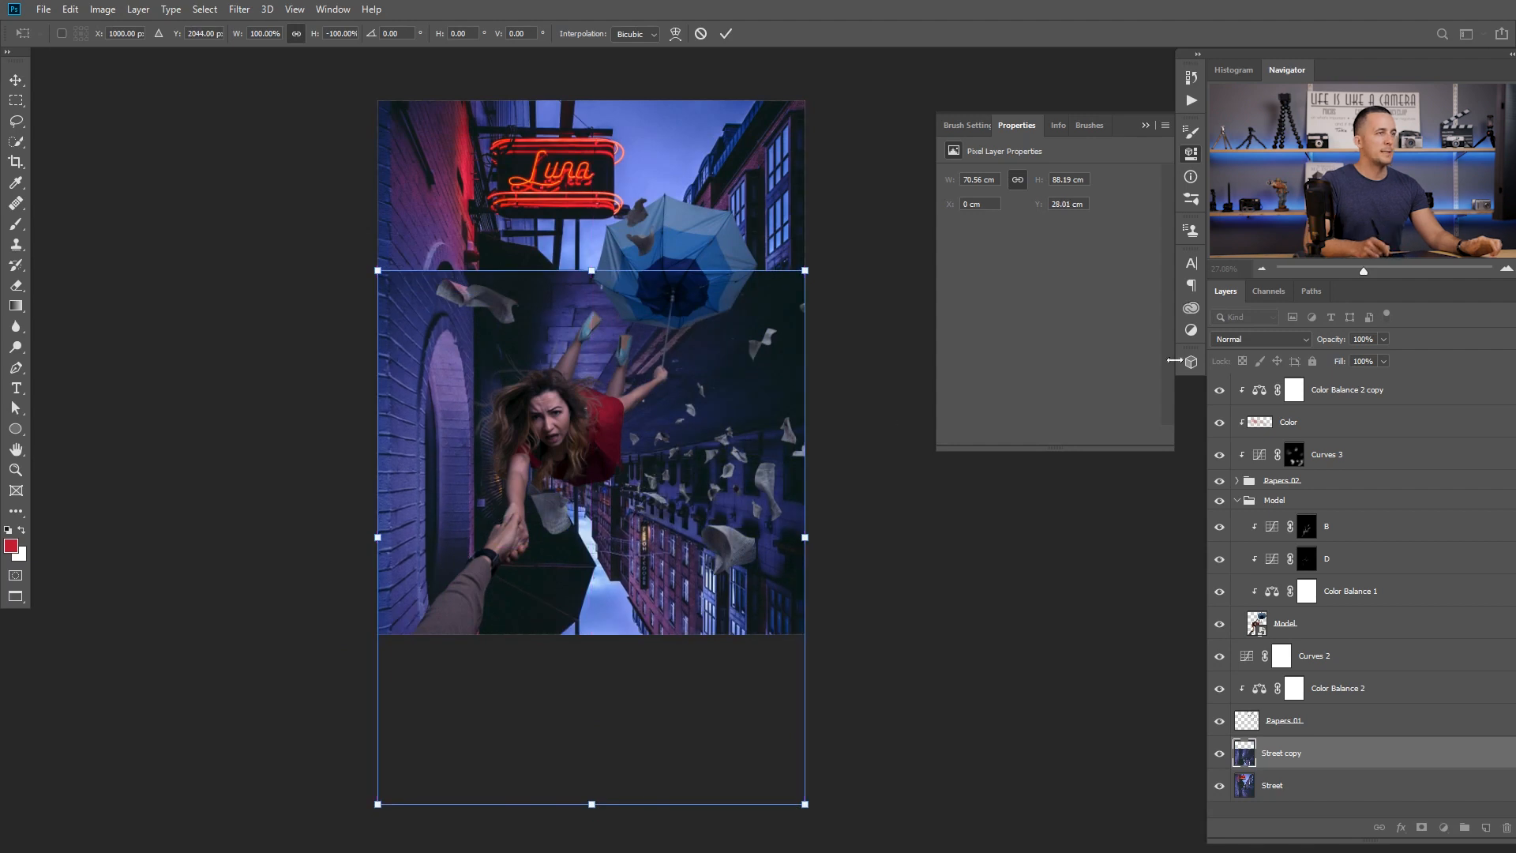
left_click_drag(1337, 339, 1318, 341)
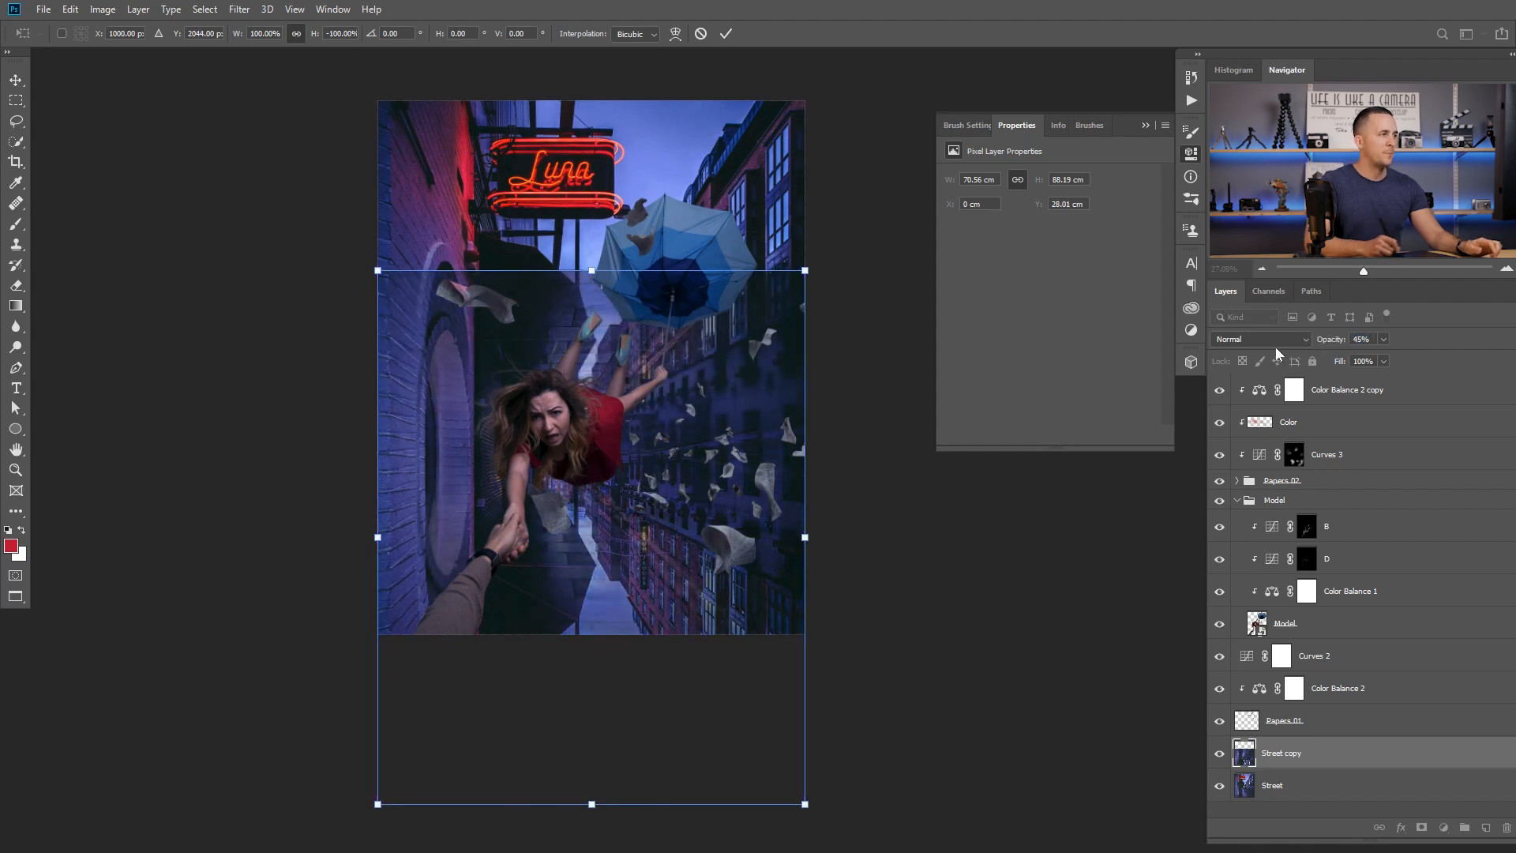
scroll(705, 476, "up", 1)
left_click_drag(714, 482, 710, 534)
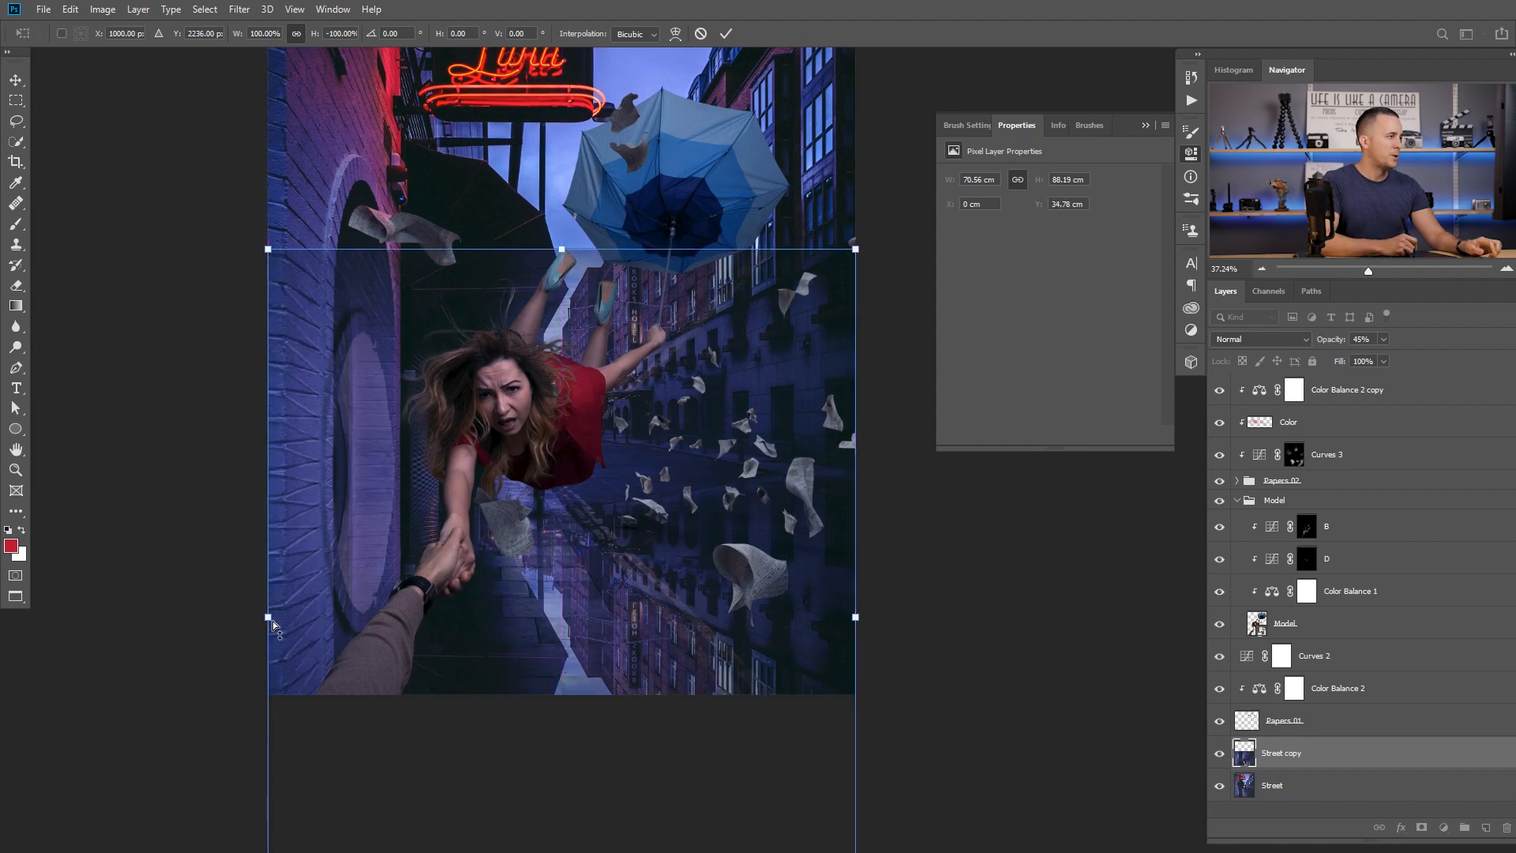
- Skew the flipped Street copy vertically by about 15.5° so the mirrored buildings follow the street's perspective
left_click_drag(267, 617, 266, 456)
left_click_drag(858, 623, 859, 623)
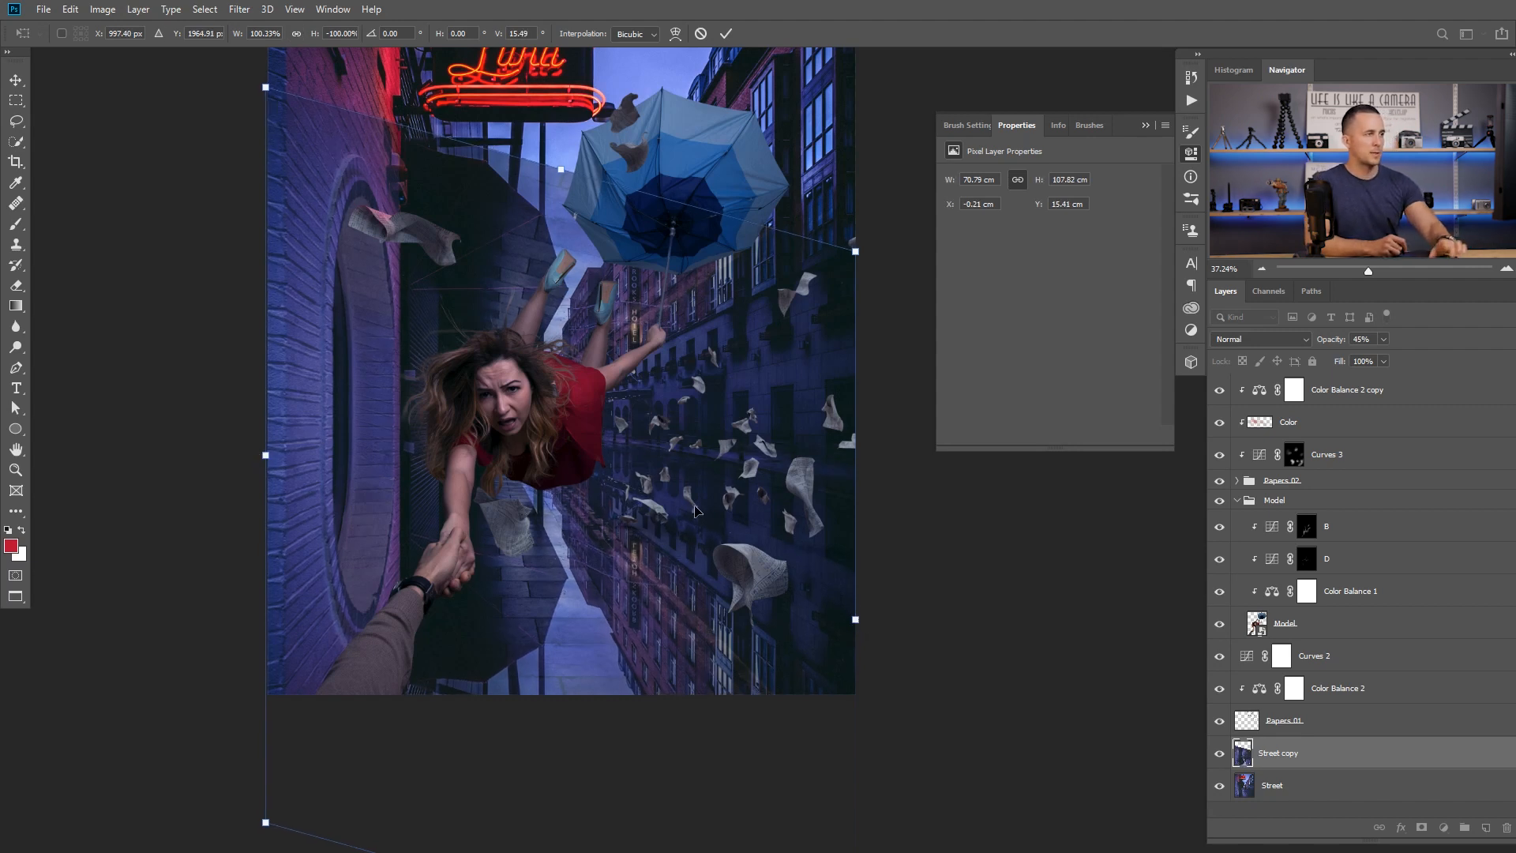
key("Return")
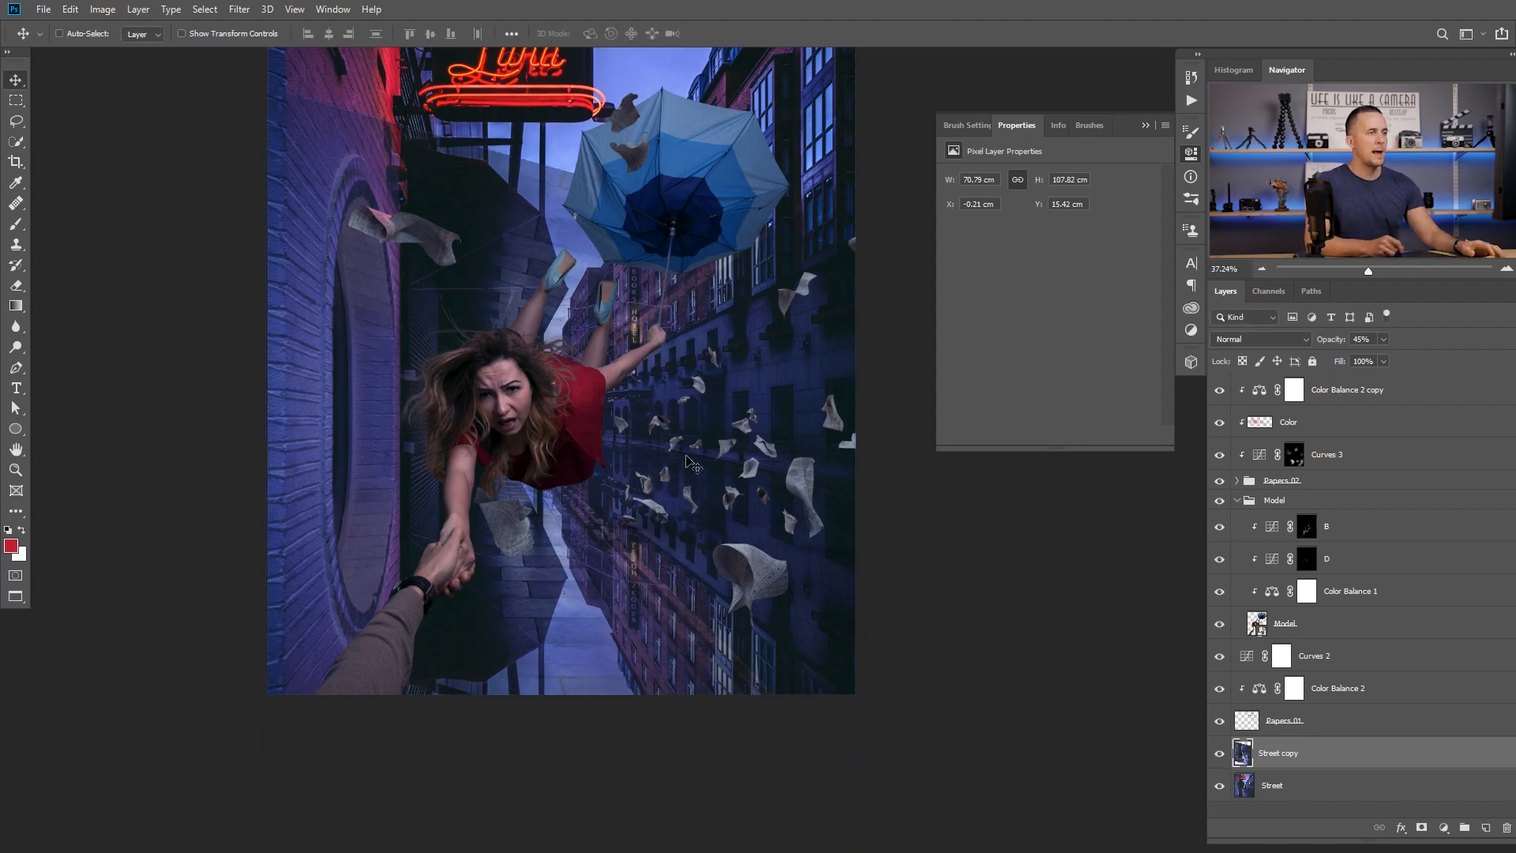
- Add a white layer mask to Street copy and set the layer's opacity back to 100%
left_click(1423, 827)
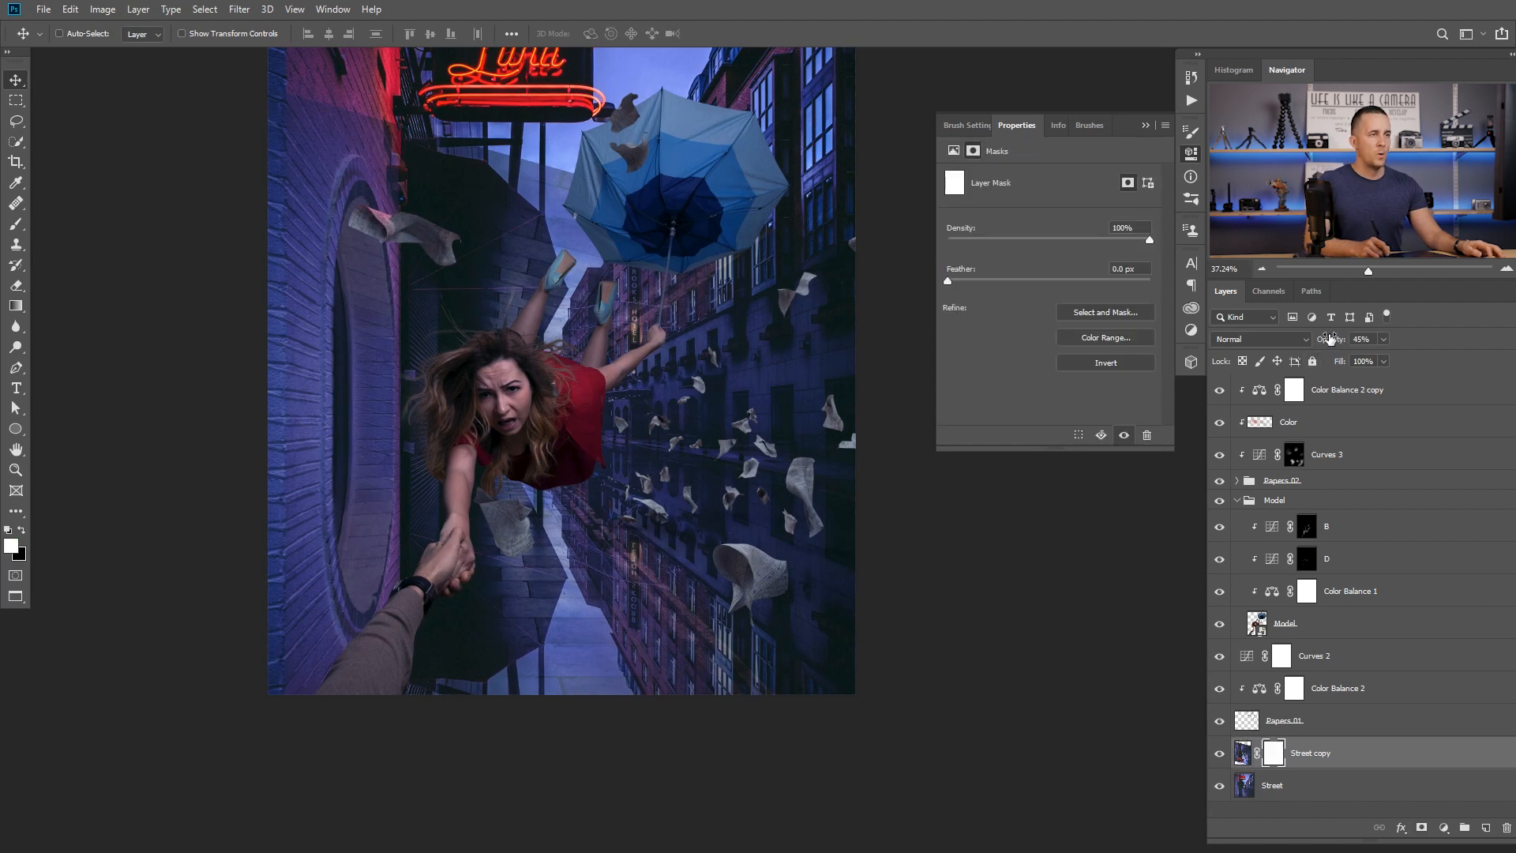
left_click_drag(1394, 338, 1396, 339)
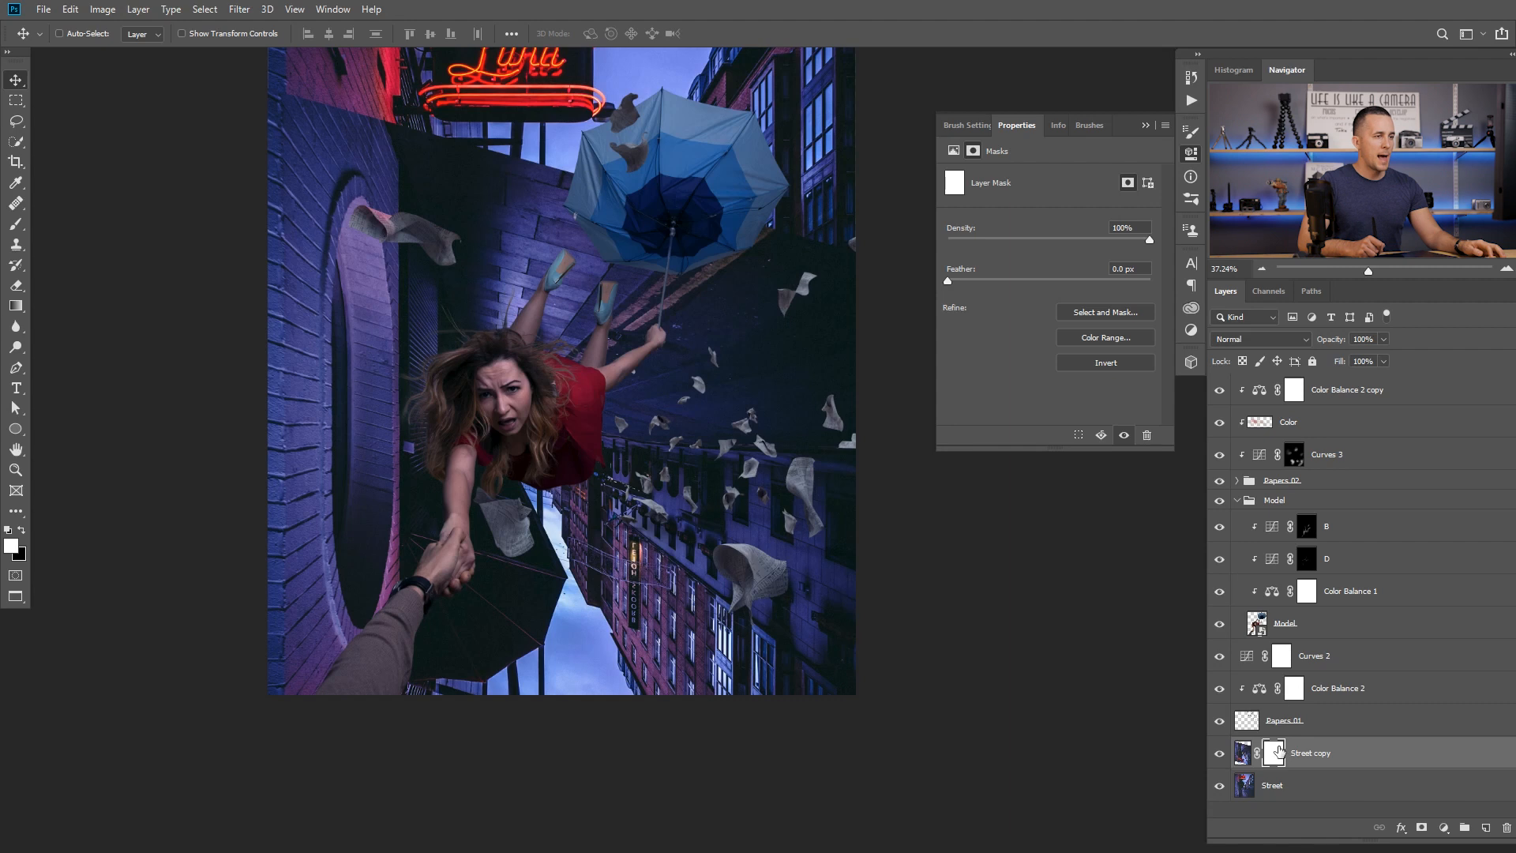
- Mask the mirrored street off the wall, sky, upper buildings and pavement with a large black soft round brush at 100% opacity
key("b")
right_click(685, 345)
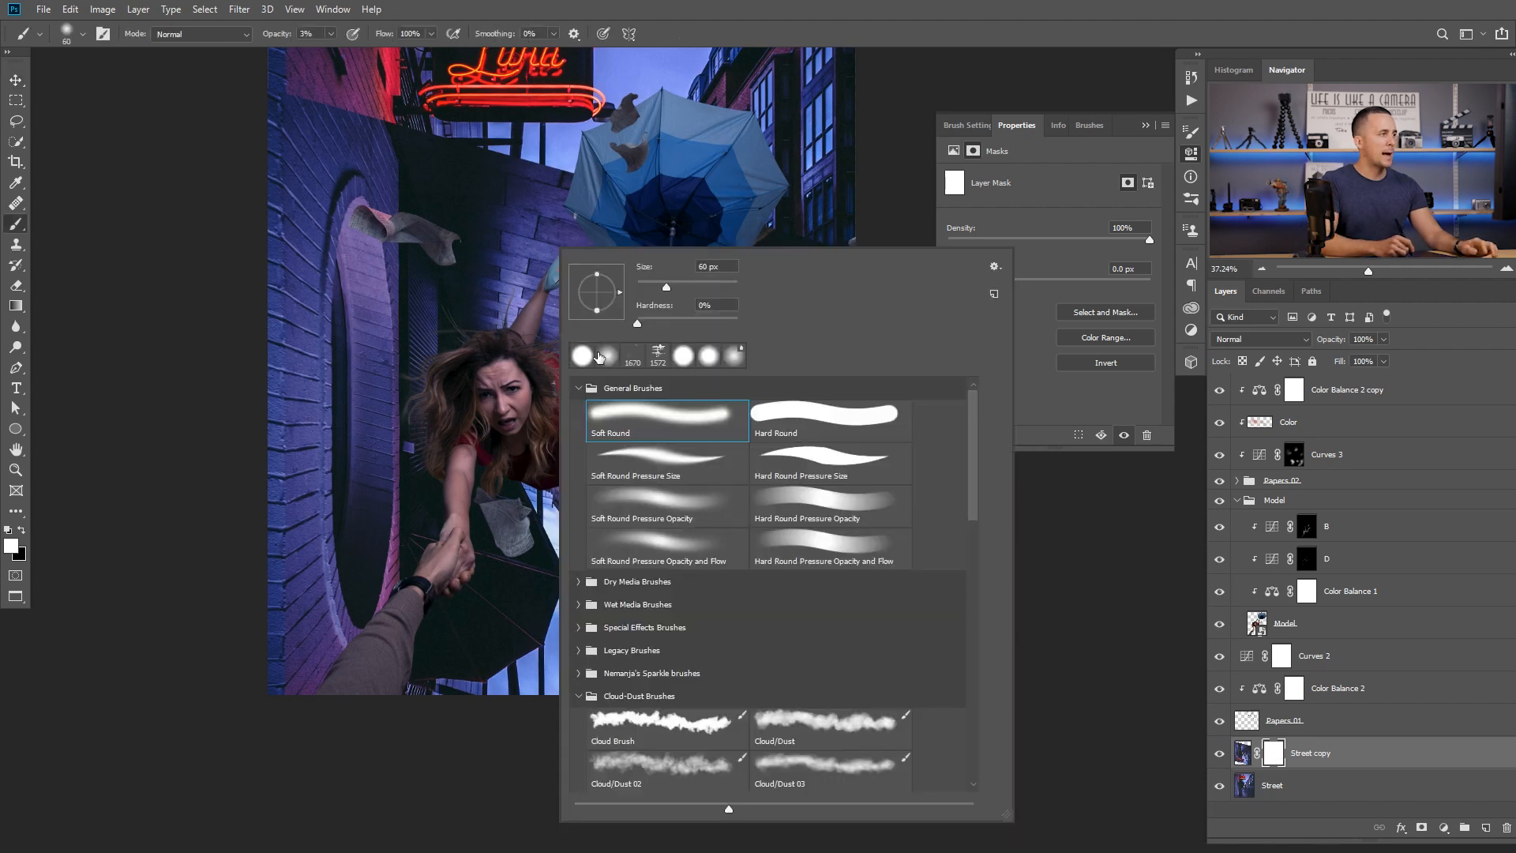
key("Return")
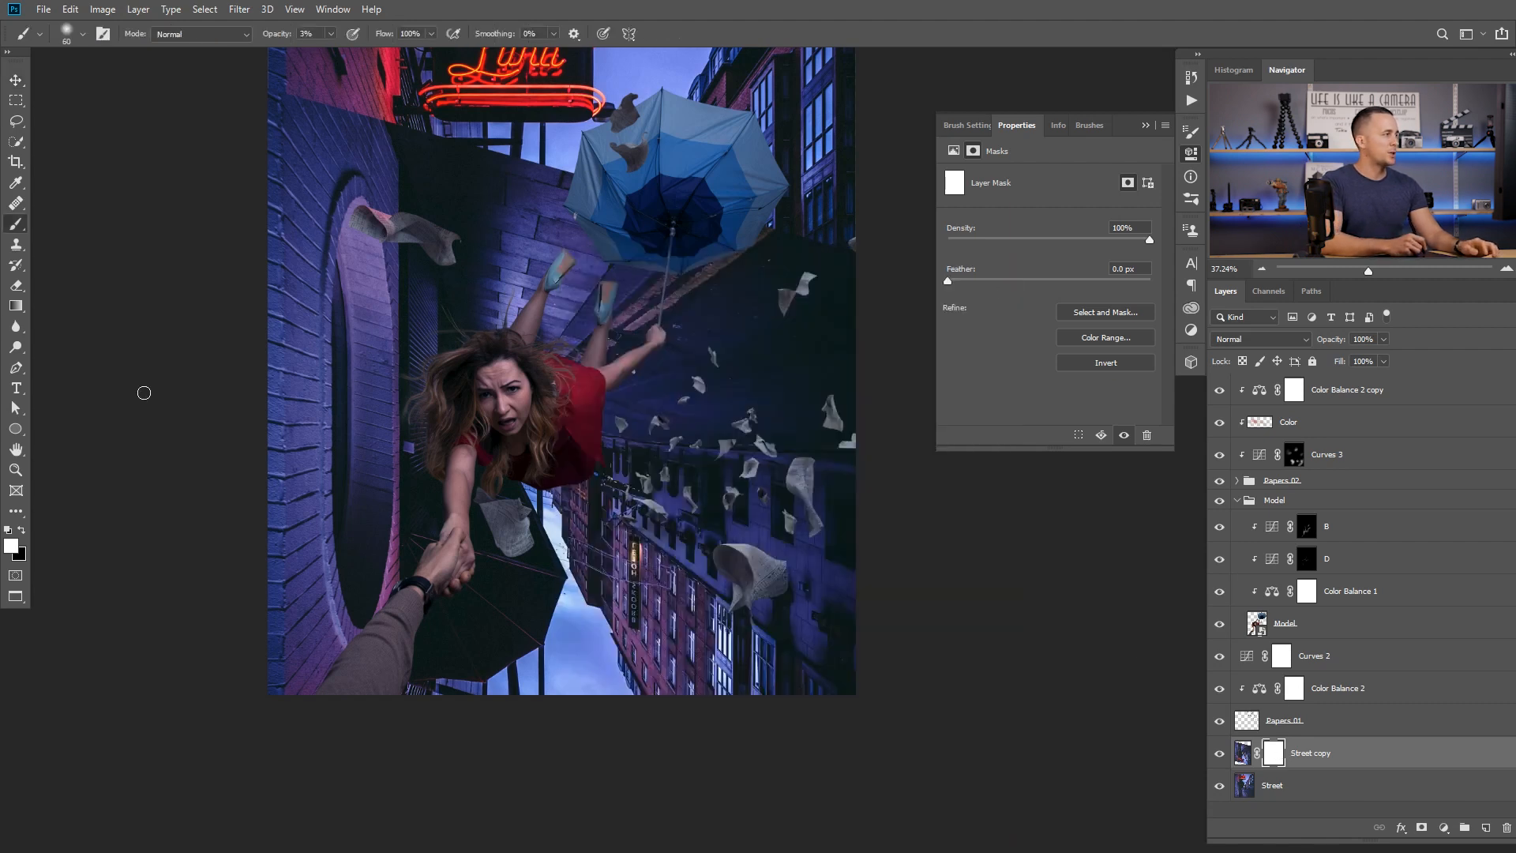
key("x")
left_click_drag(363, 34, 374, 39)
key("bracketright")
key("bracketright")
key("bracketright")
key("bracketright")
key("bracketright")
key("bracketright")
key("bracketright")
key("bracketright")
key("bracketright")
key("bracketright")
key("bracketright")
key("bracketright")
key("bracketright")
key("bracketright")
key("bracketright")
key("bracketright")
key("bracketleft")
key("bracketleft")
mouse_move(814, 274)
left_mouse_down()
mouse_move(321, 153)
mouse_move(349, 212)
mouse_move(295, 457)
mouse_move(352, 481)
mouse_move(410, 352)
mouse_move(670, 350)
mouse_move(805, 382)
mouse_move(609, 348)
mouse_move(770, 392)
mouse_move(875, 381)
mouse_move(916, 450)
left_mouse_up()
key("bracketleft")
mouse_move(410, 712)
left_mouse_down()
mouse_move(483, 577)
mouse_move(459, 525)
mouse_move(497, 625)
mouse_move(455, 531)
mouse_move(578, 748)
mouse_move(529, 706)
mouse_move(494, 563)
mouse_move(503, 614)
mouse_move(577, 721)
mouse_move(454, 502)
mouse_move(585, 680)
left_mouse_up()
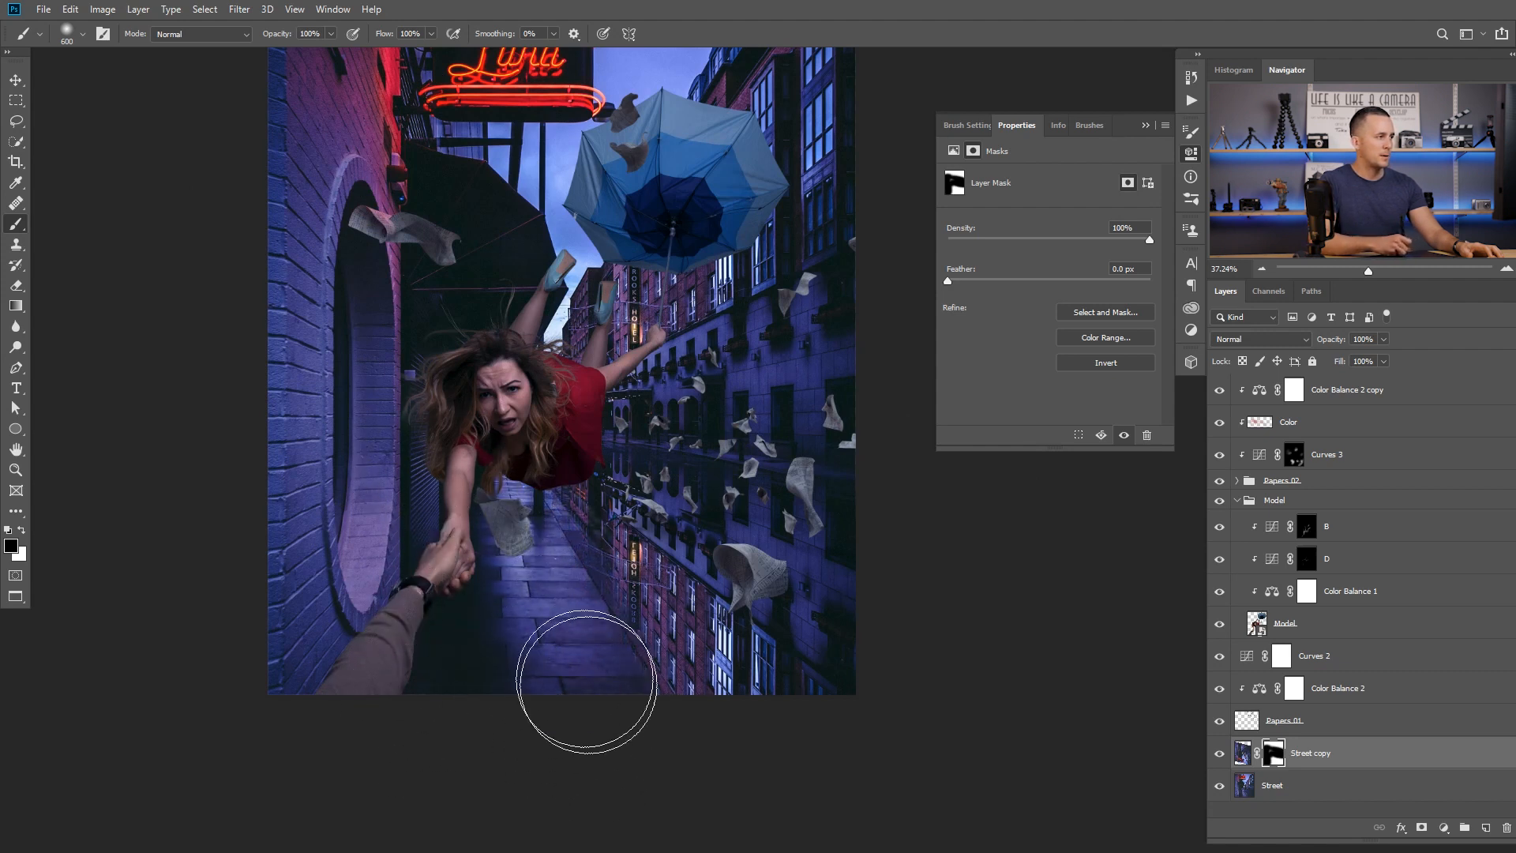
- Reduce the brush to 90 px and refine the Street copy mask along the edge between pavement and road
key("bracketleft")
key("bracketleft")
key("bracketleft")
key("bracketleft")
key("bracketleft")
key("bracketleft")
key("bracketleft")
key("bracketleft")
key("bracketleft")
key("bracketleft")
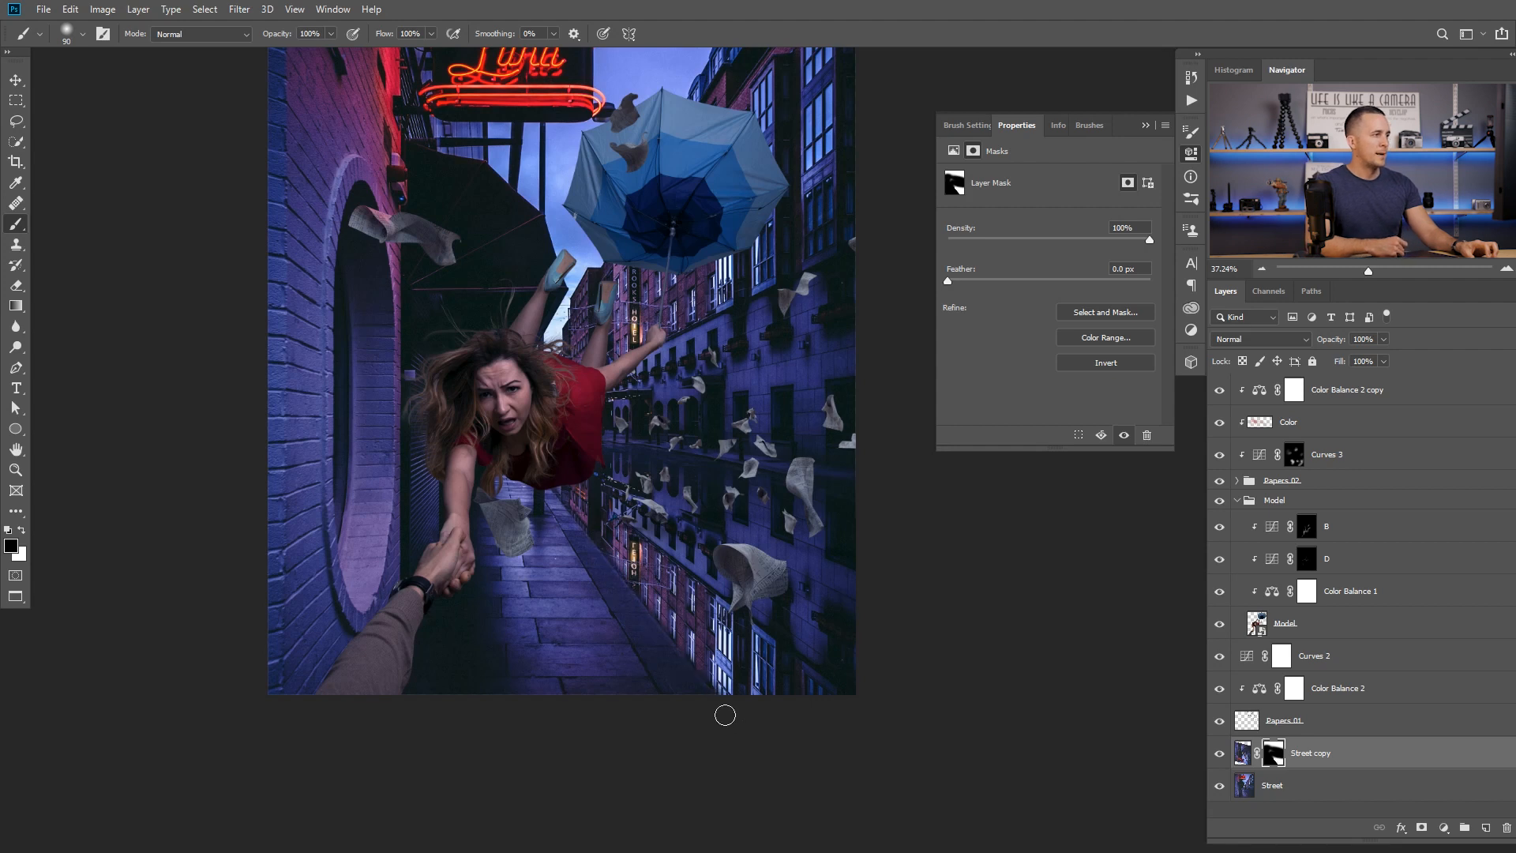
scroll(671, 557, "down", 2)
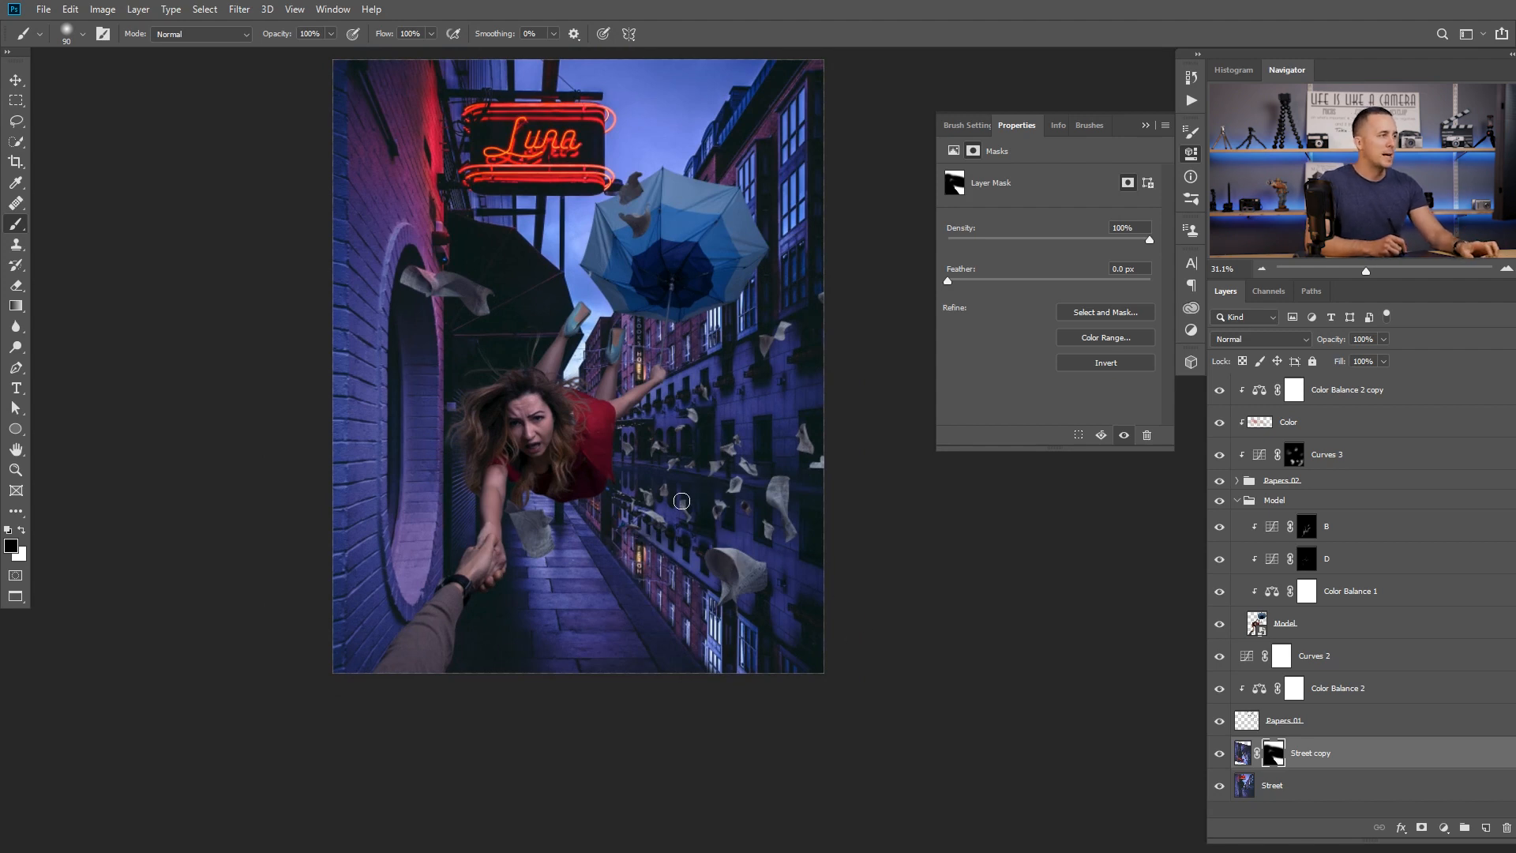
scroll(681, 500, "up", 1)
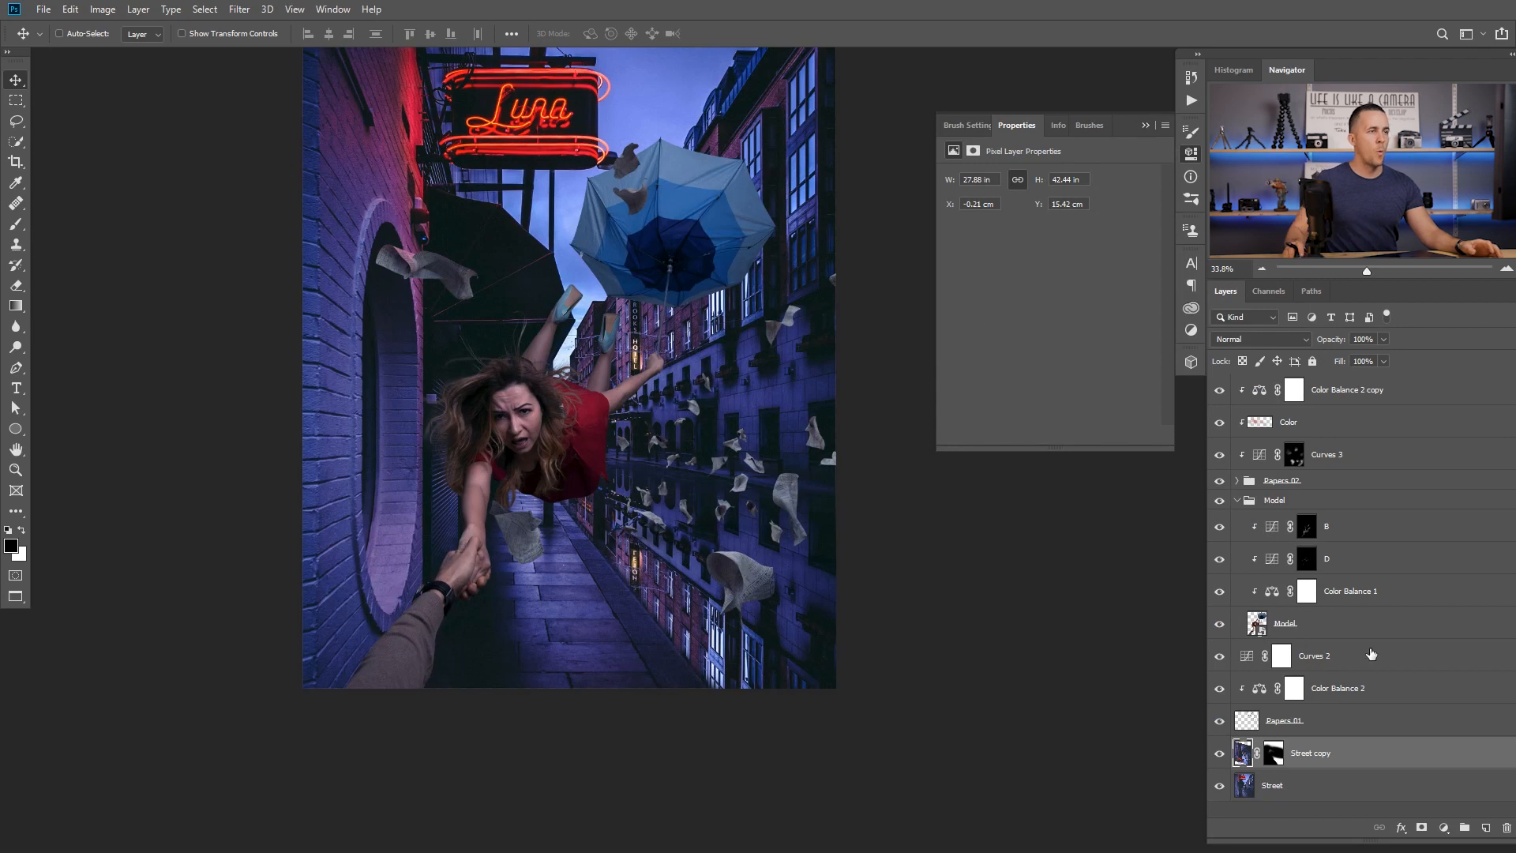
- Add a new layer above Color Balance 2 copy and fill it with black and white rendered Clouds
scroll(1372, 654, "up", 1)
left_click(1375, 397)
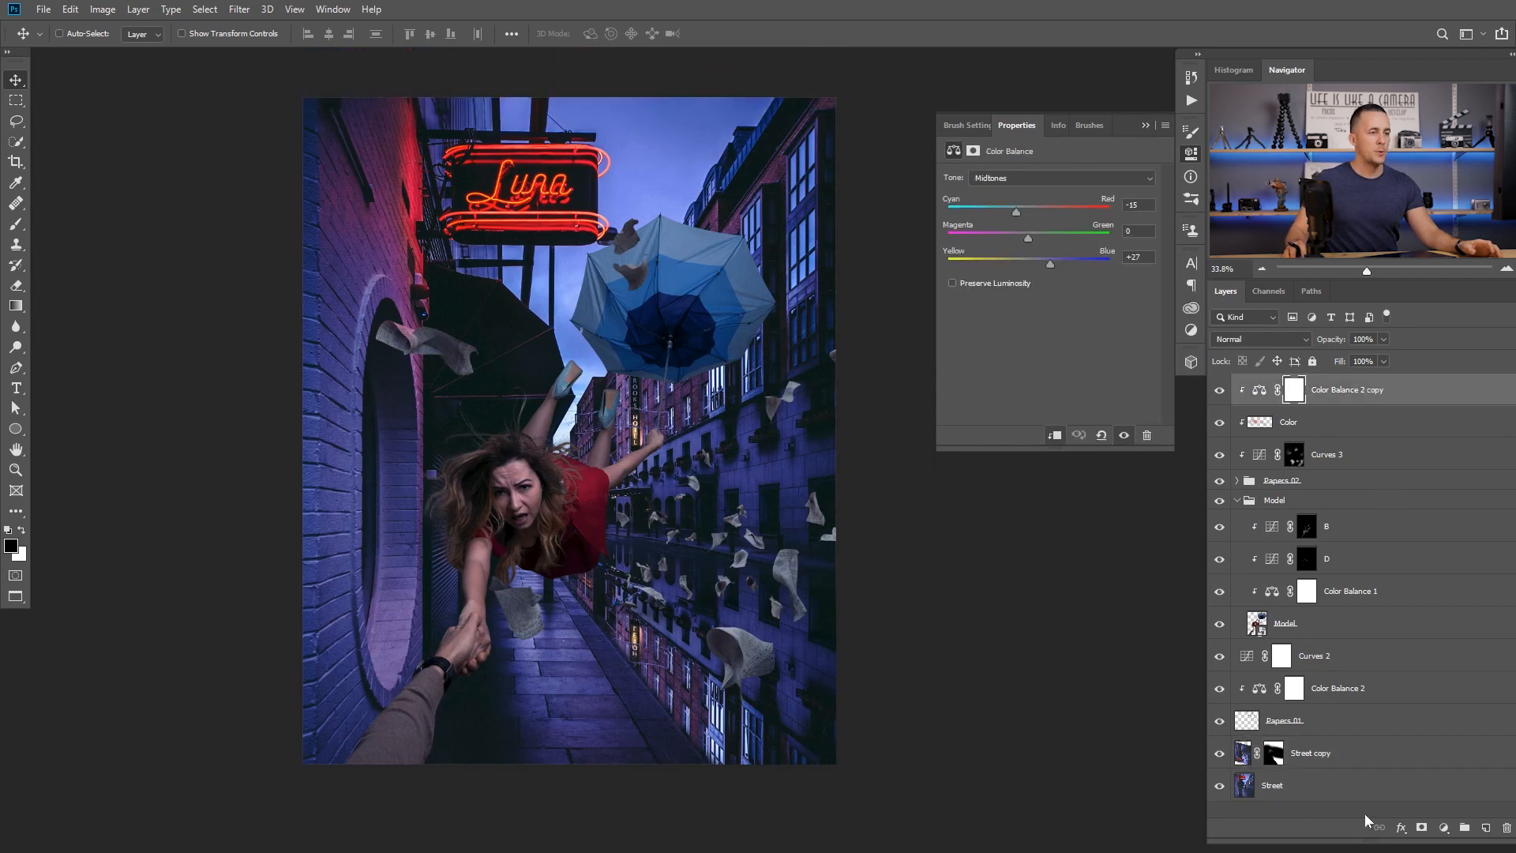
left_click(1488, 826)
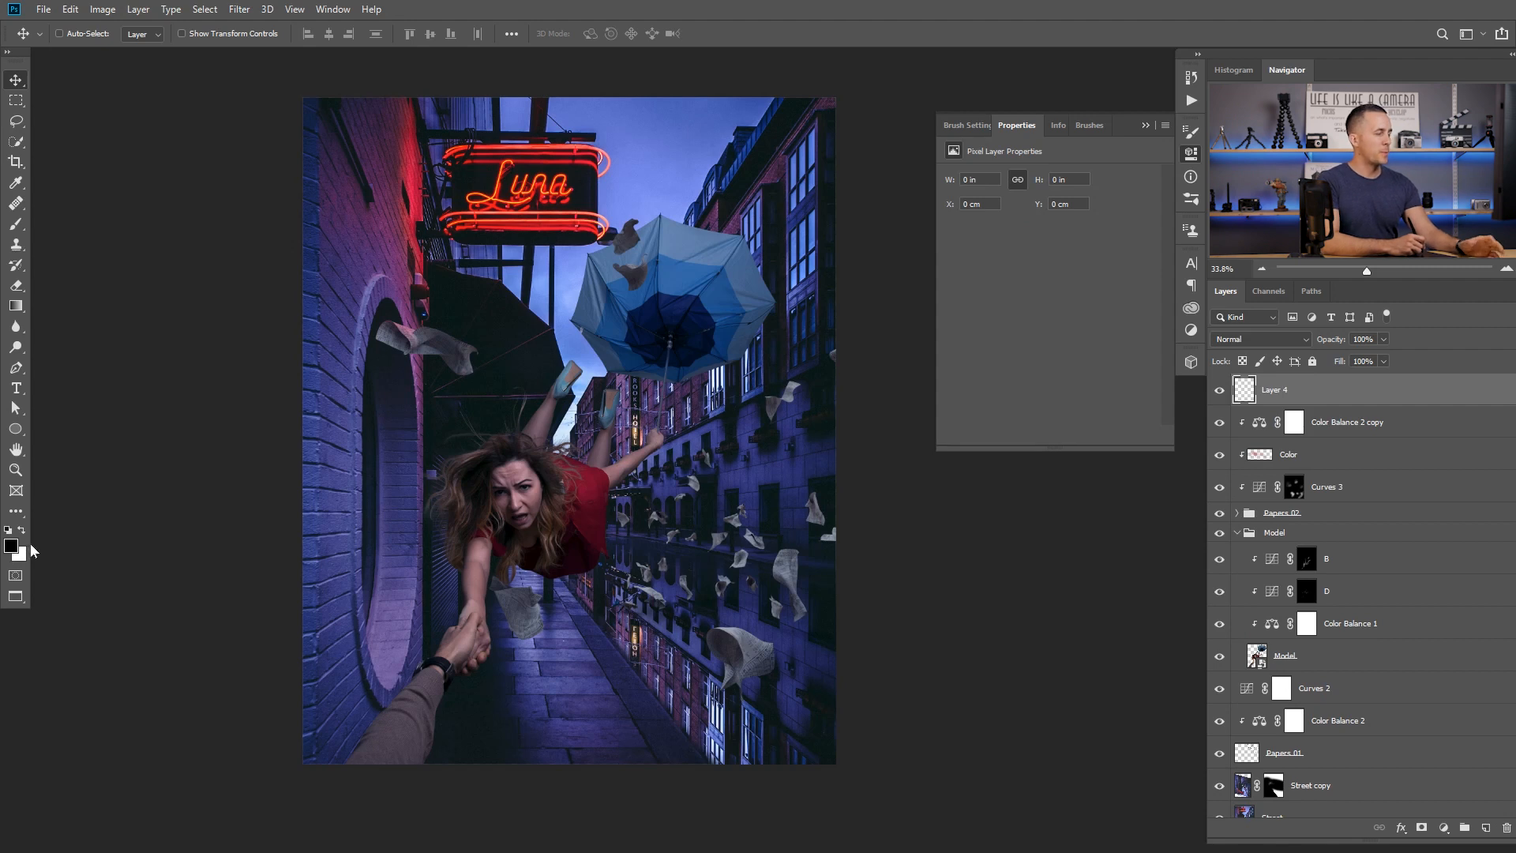
left_click(239, 10)
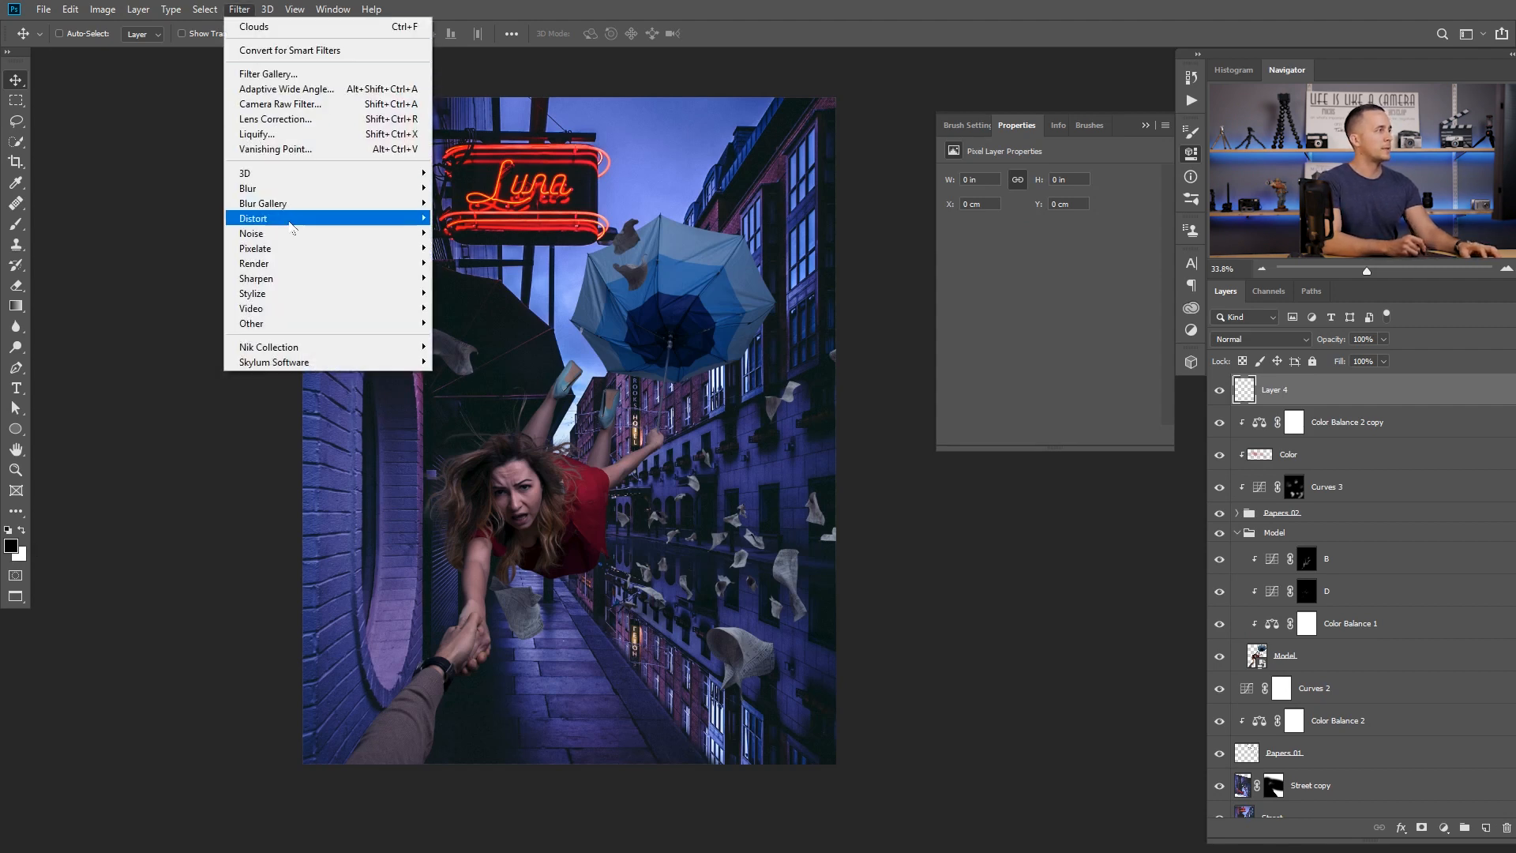
mouse_move(320, 264)
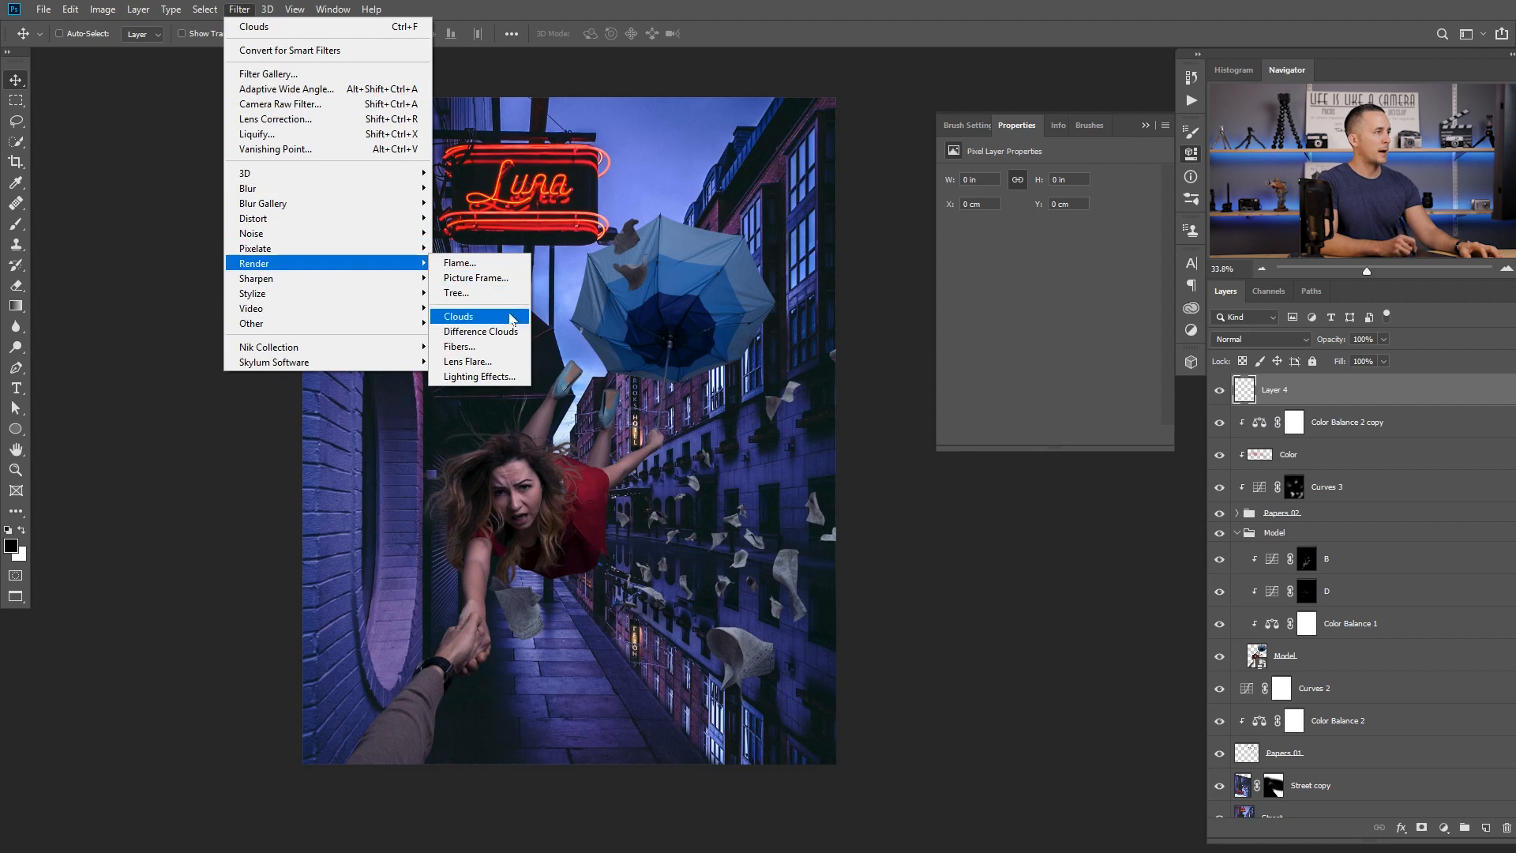
left_click(513, 317)
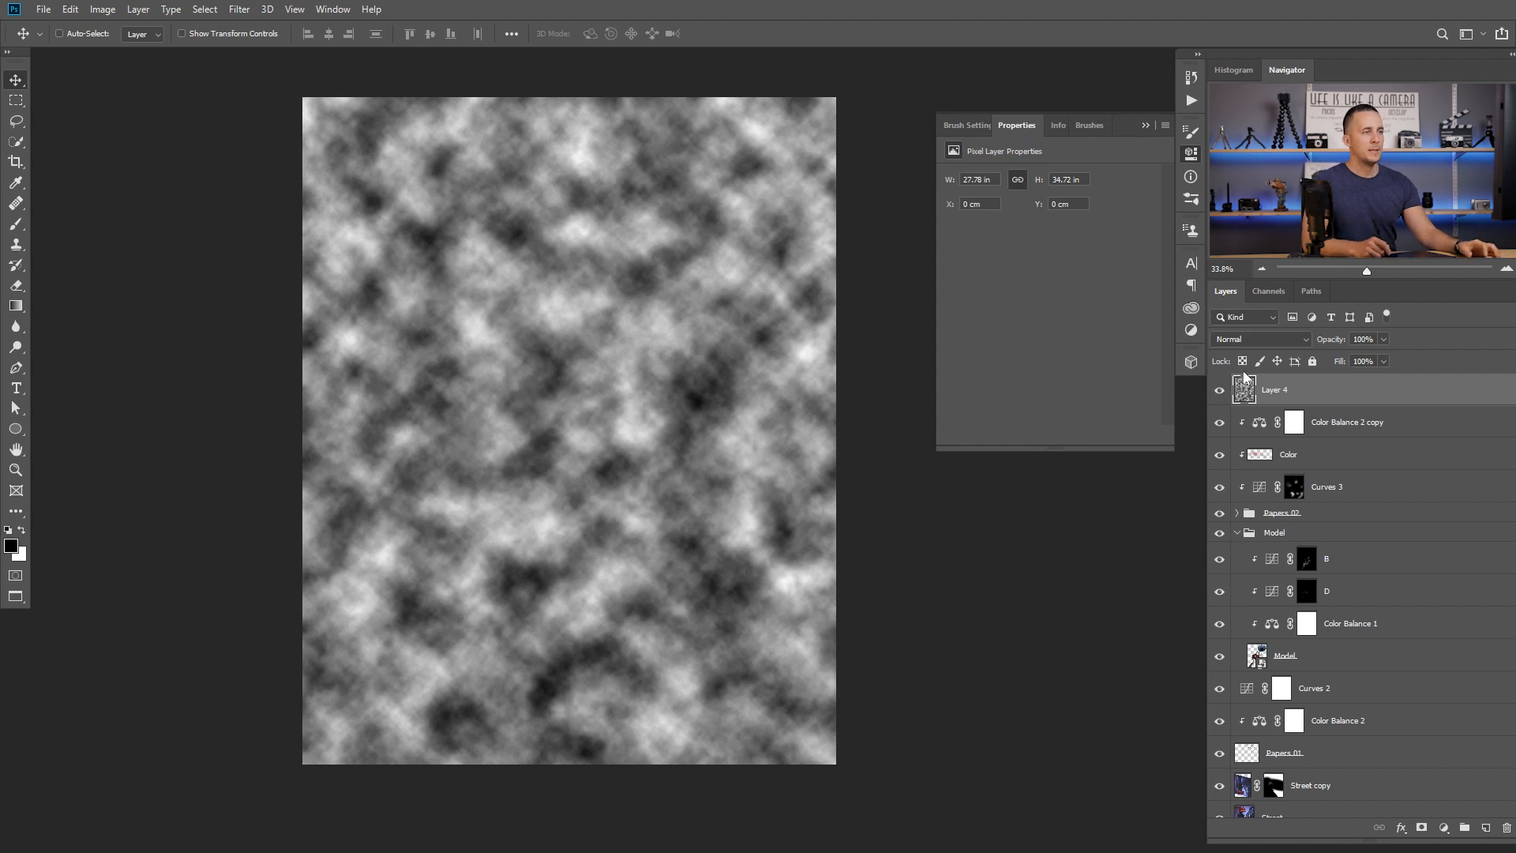
- Load the clouds' bright areas as a selection from the RGB composite channel and hide the clouds layer
left_click(1273, 290)
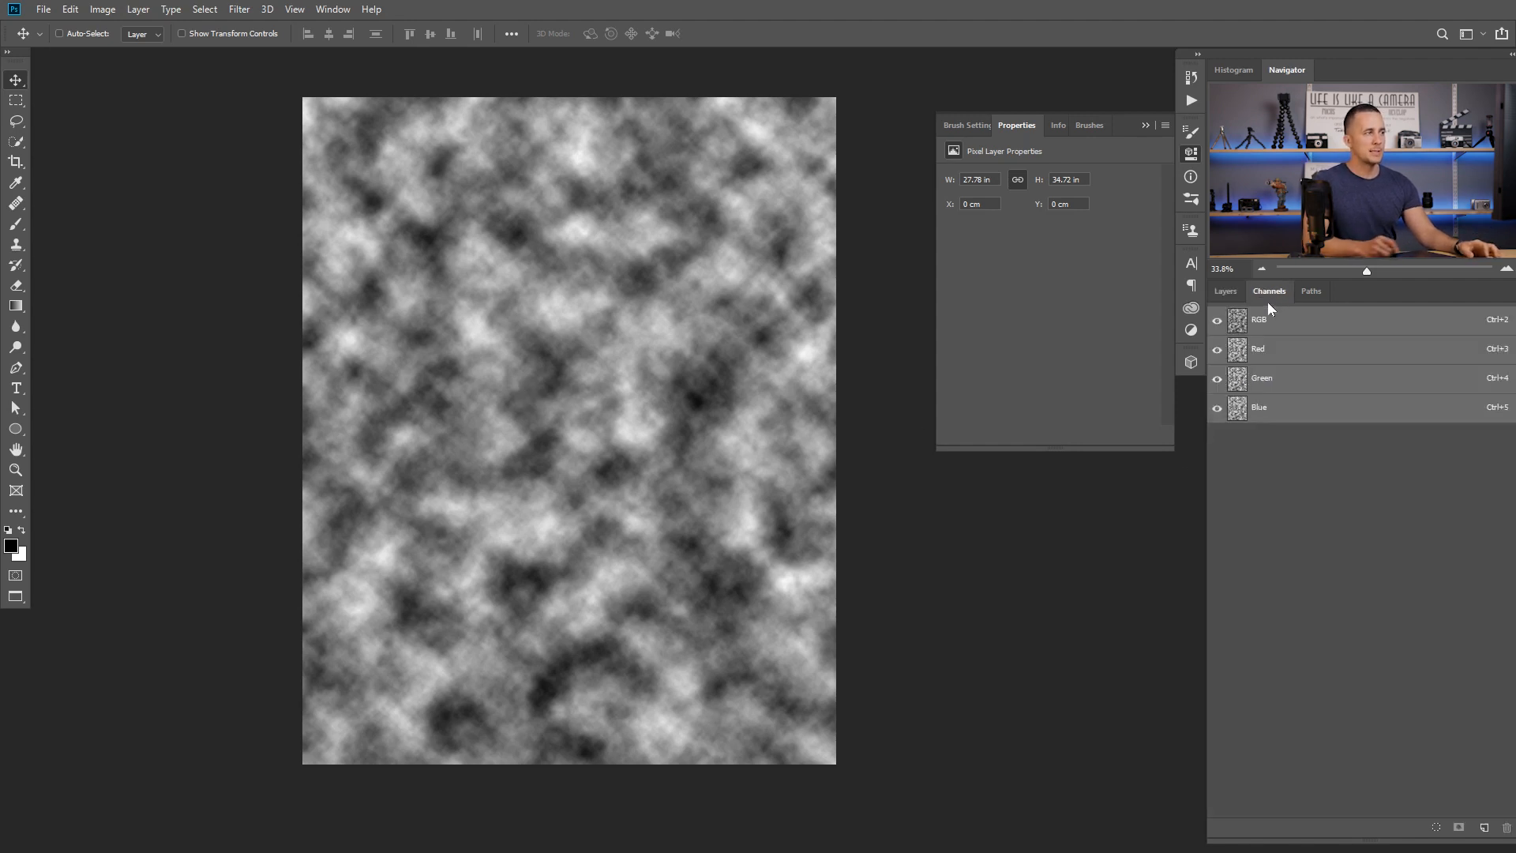
left_click(1225, 291)
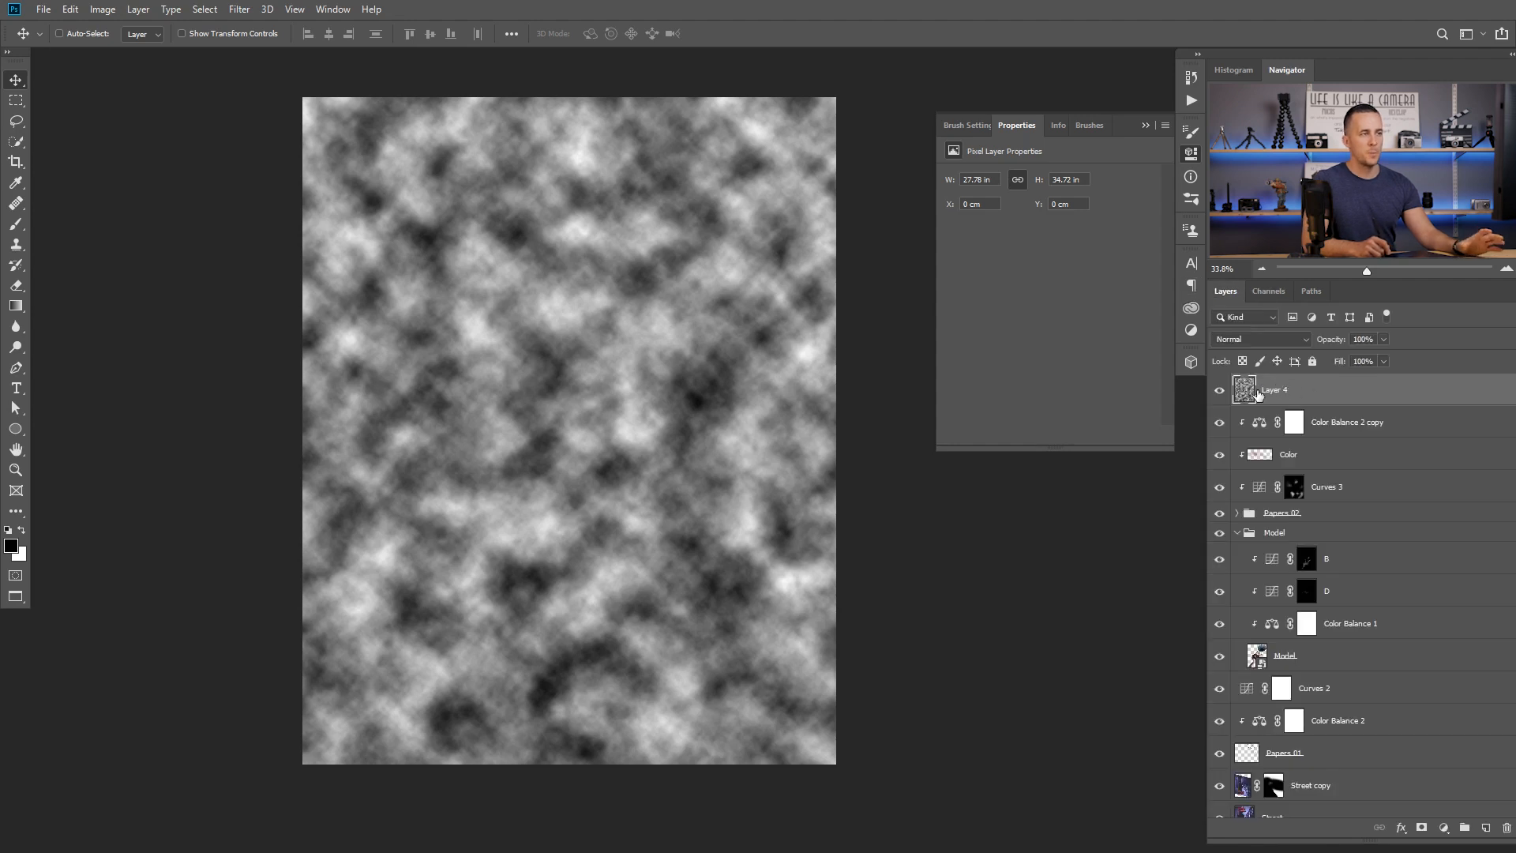
left_click(1264, 292)
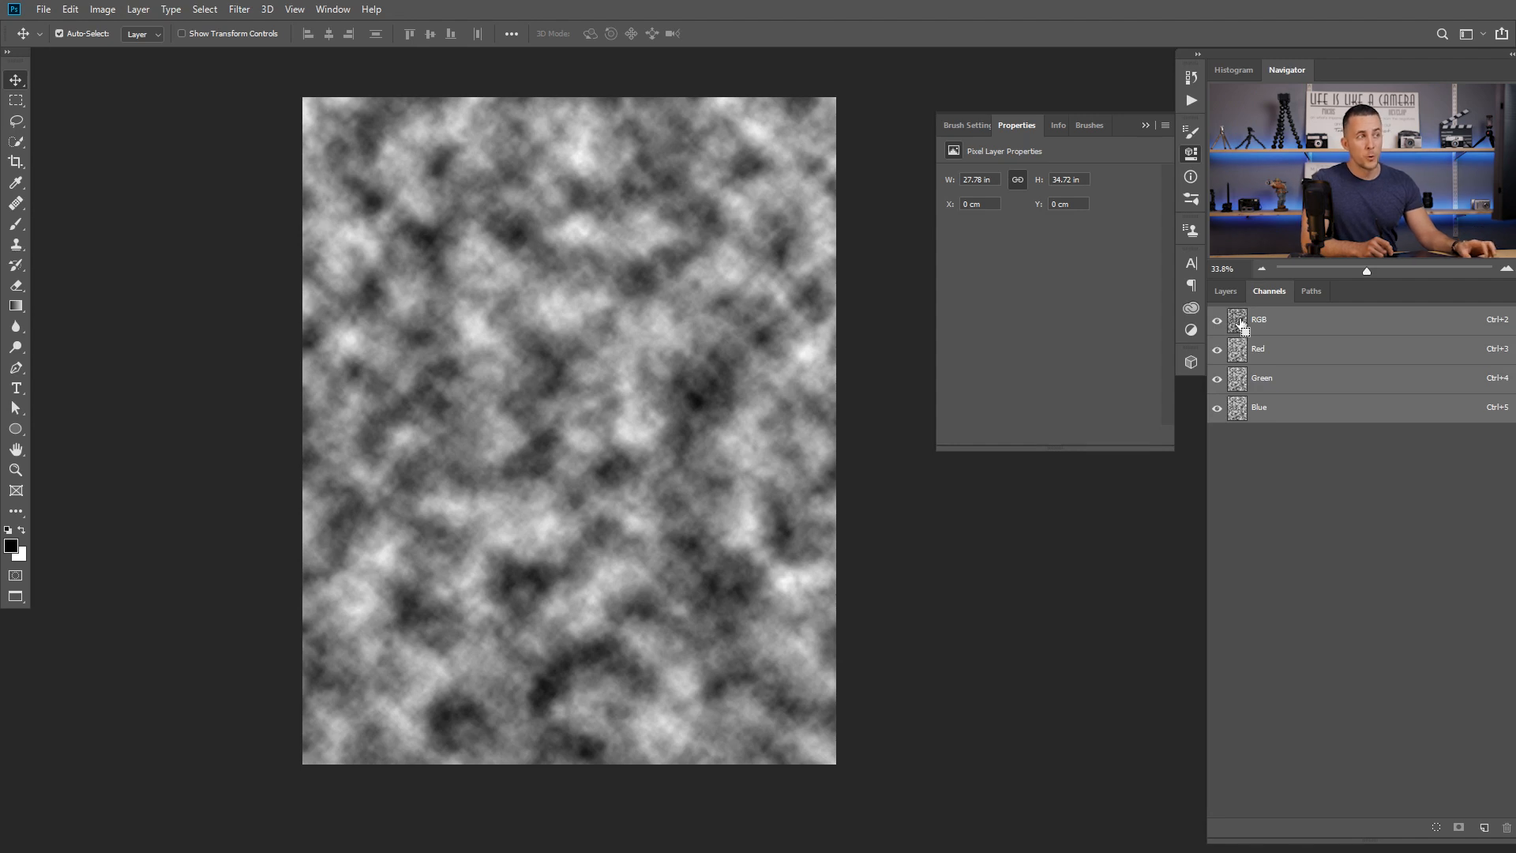
left_click(1243, 325, "ctrl")
left_click(1225, 292)
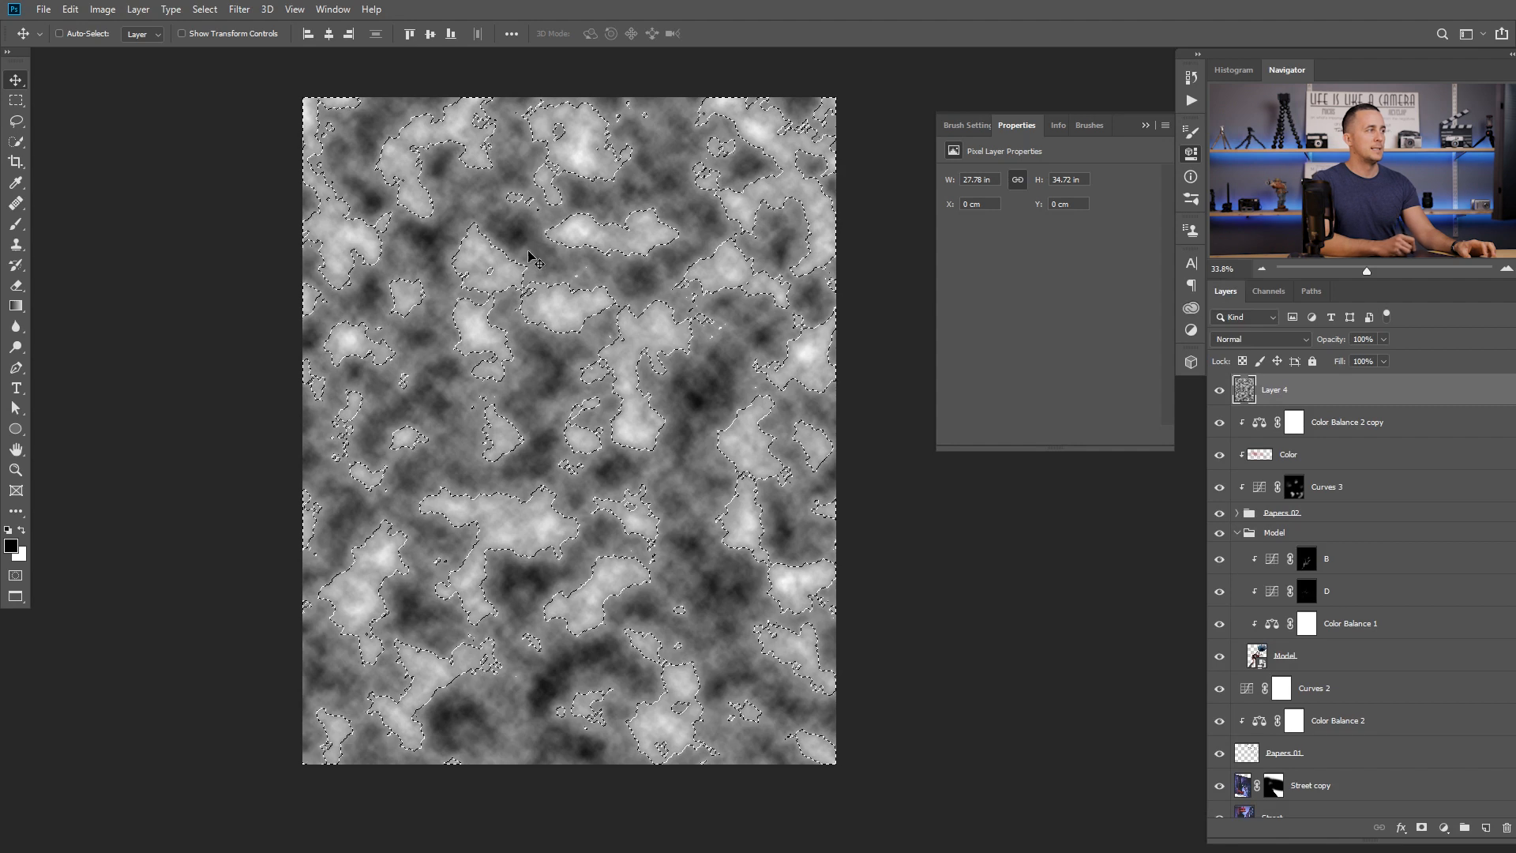
left_click(1221, 390)
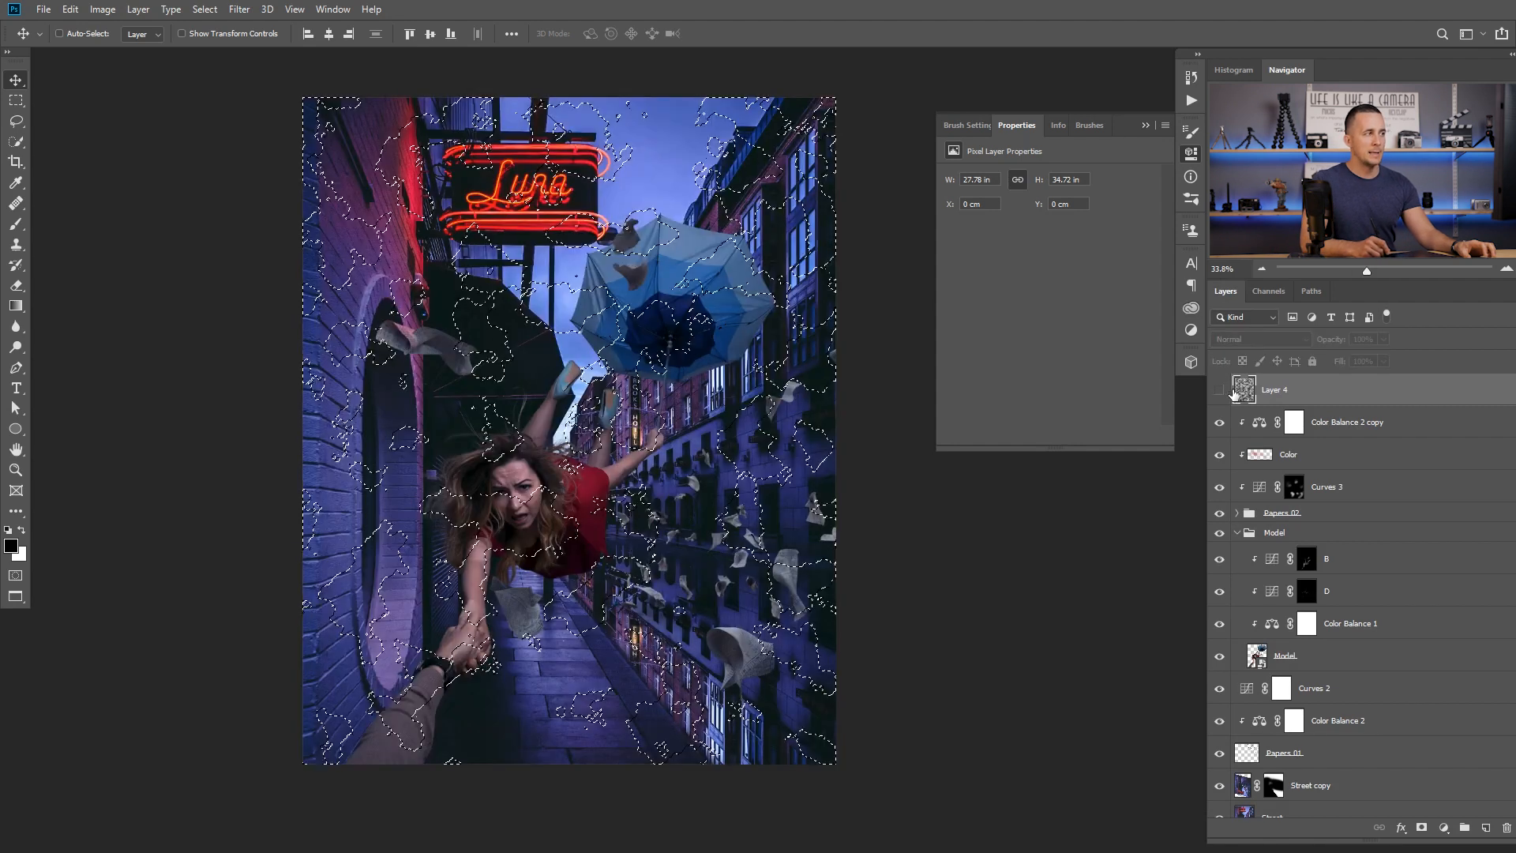
- Put the Street copy layer in its own group and add a group mask from the clouds selection
scroll(1314, 696, "down", 1)
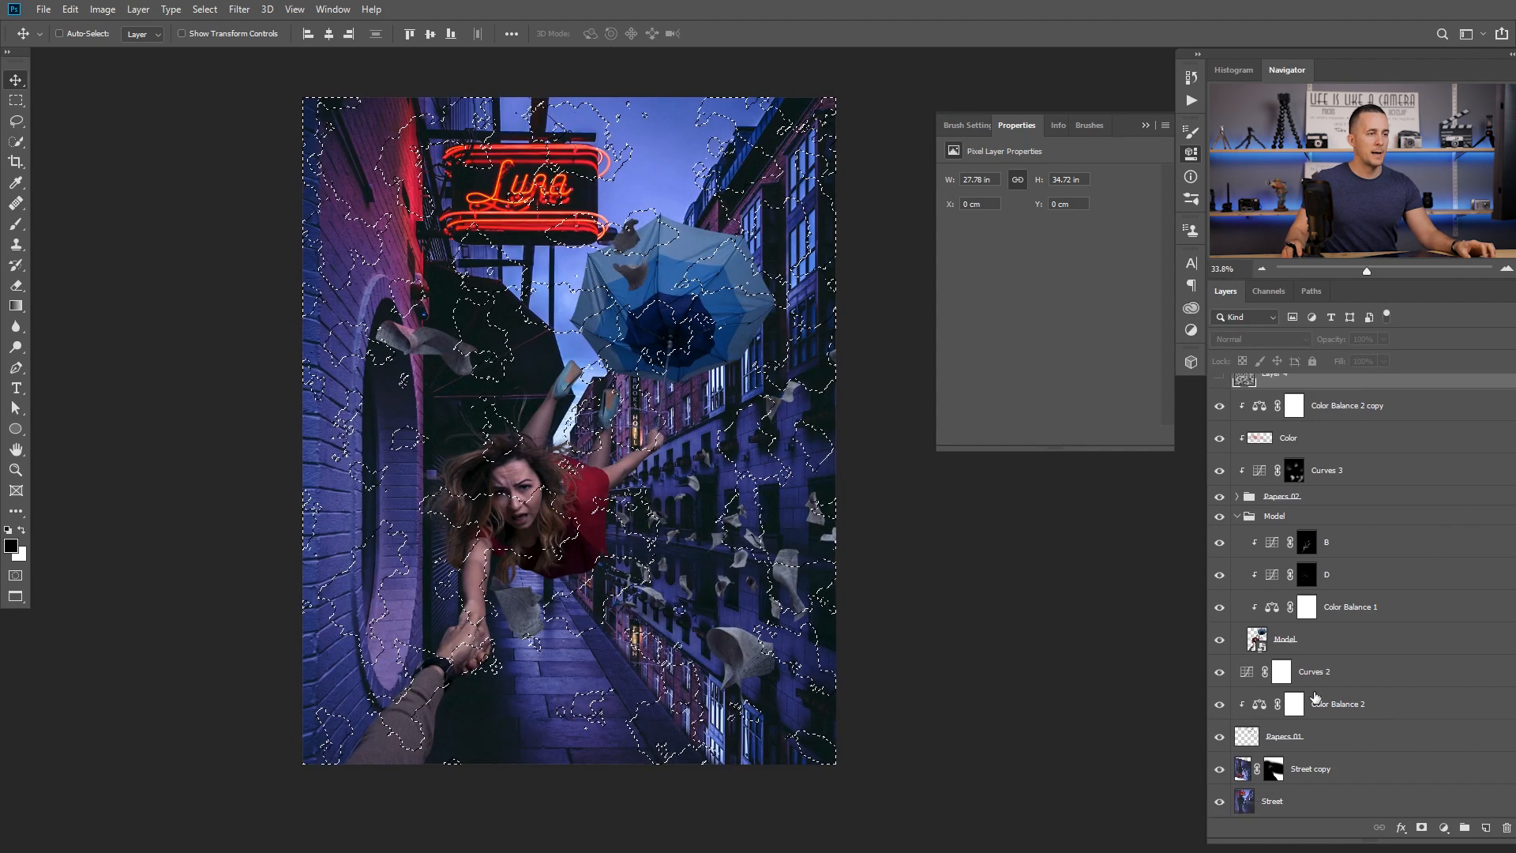
left_click(1357, 767)
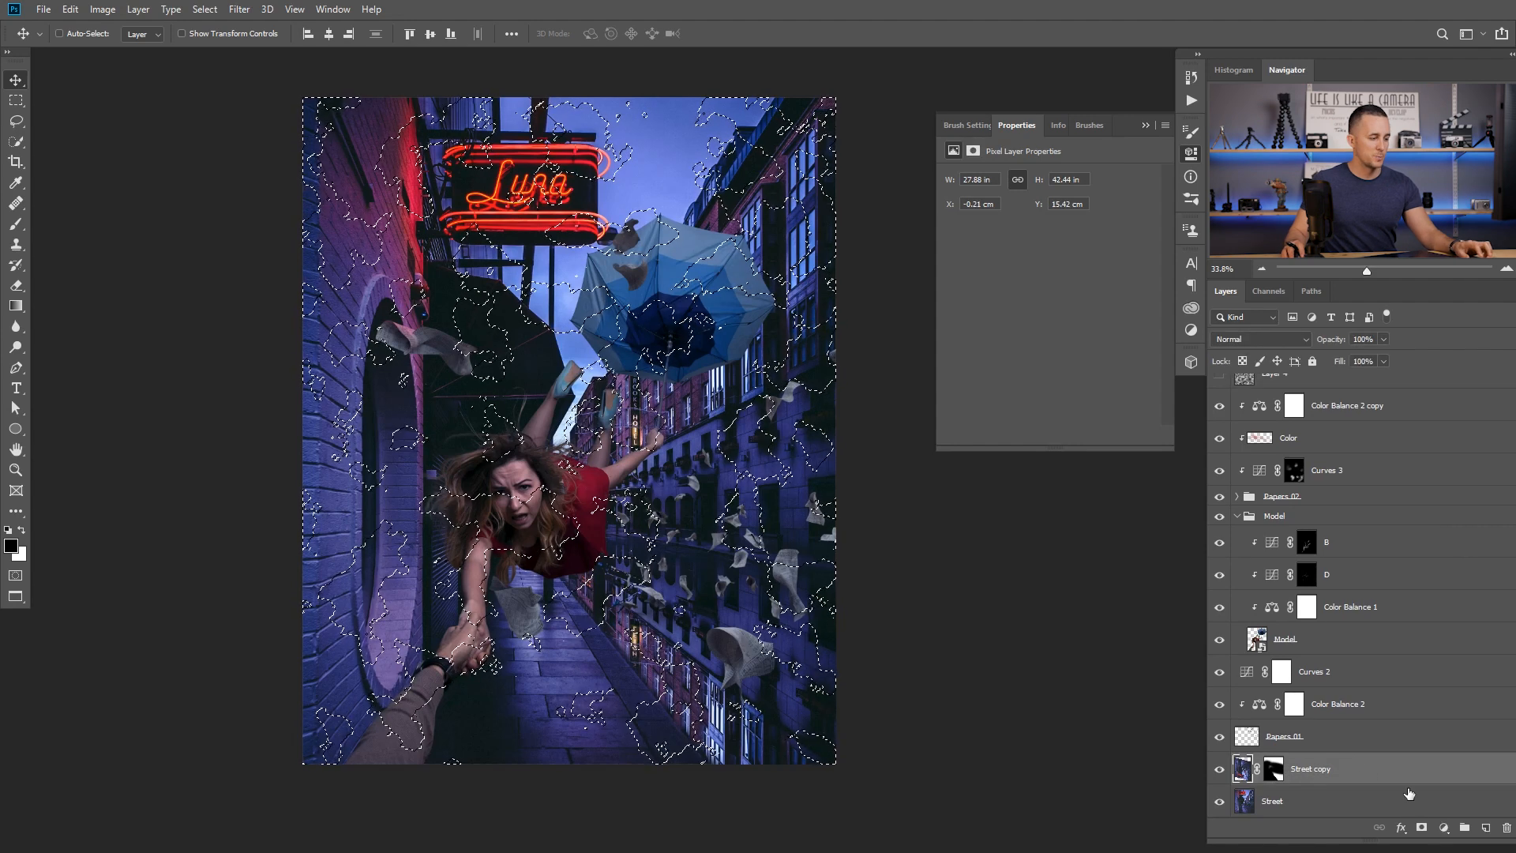
key("ctrl+g")
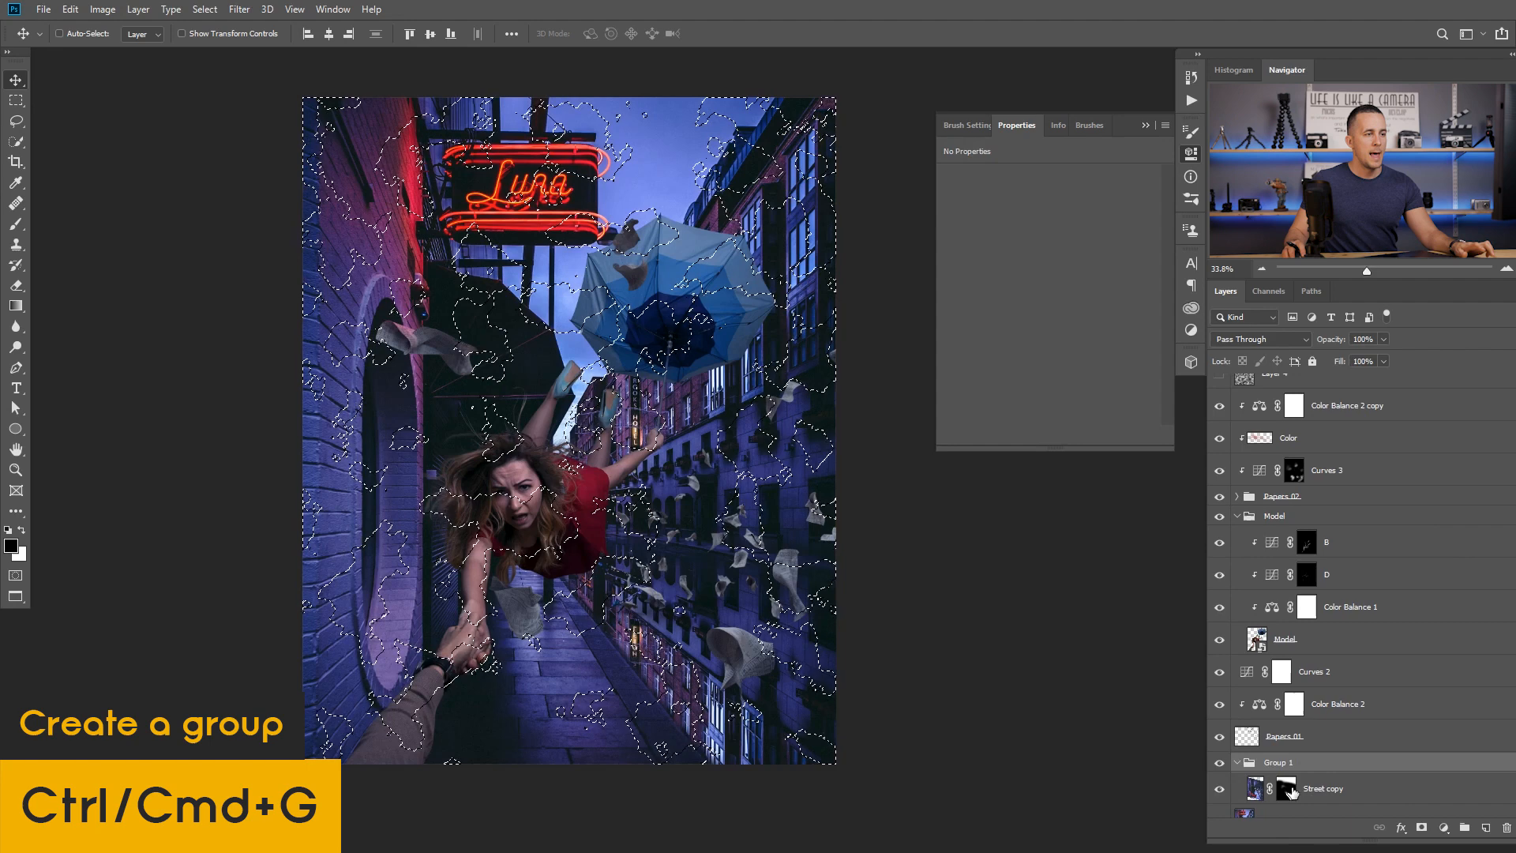
scroll(1297, 777, "down", 1)
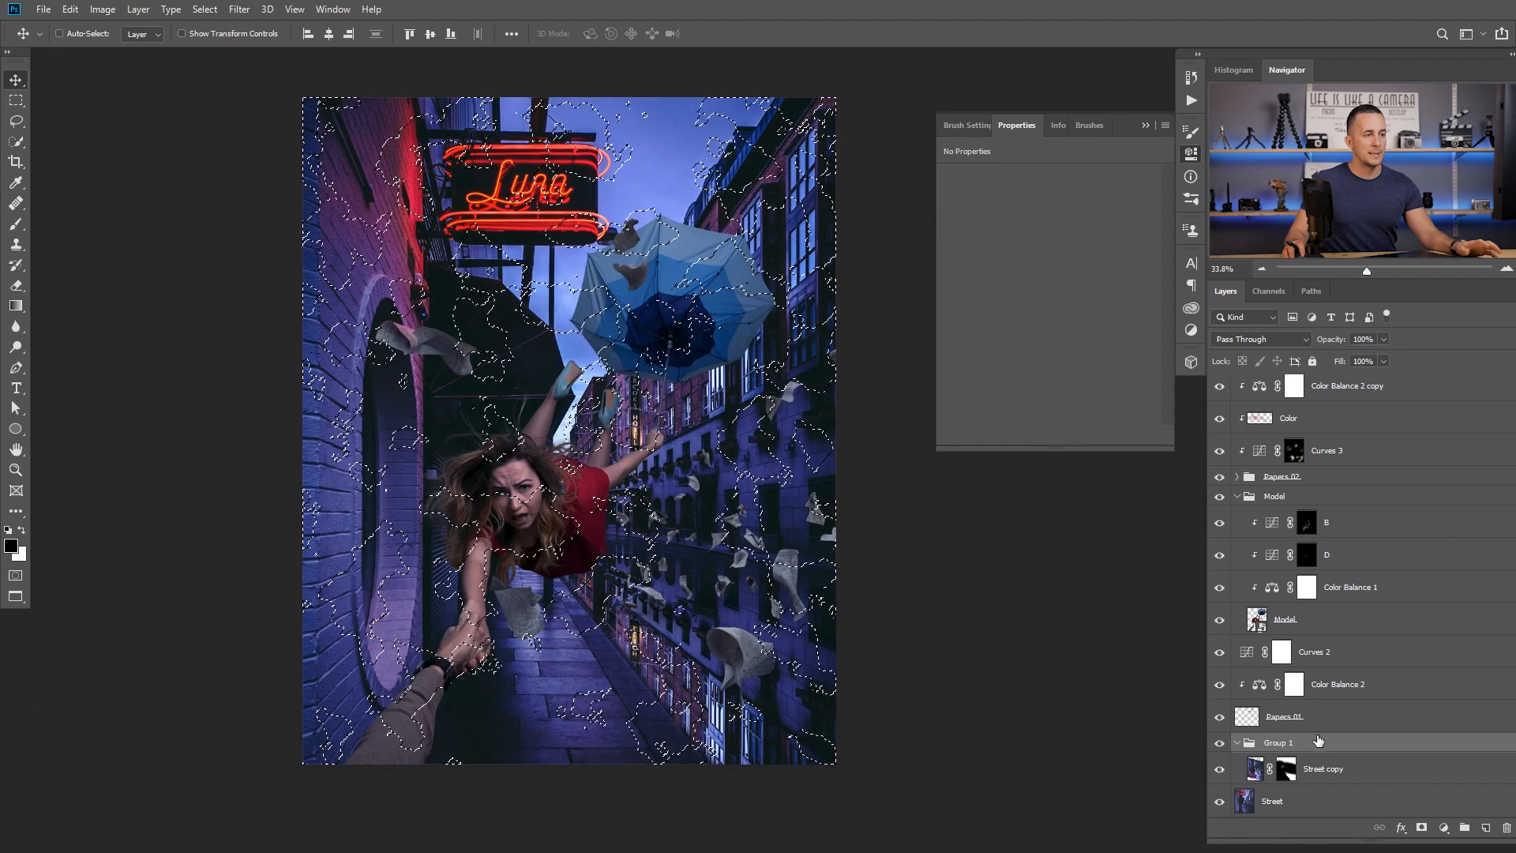
left_click(1421, 828)
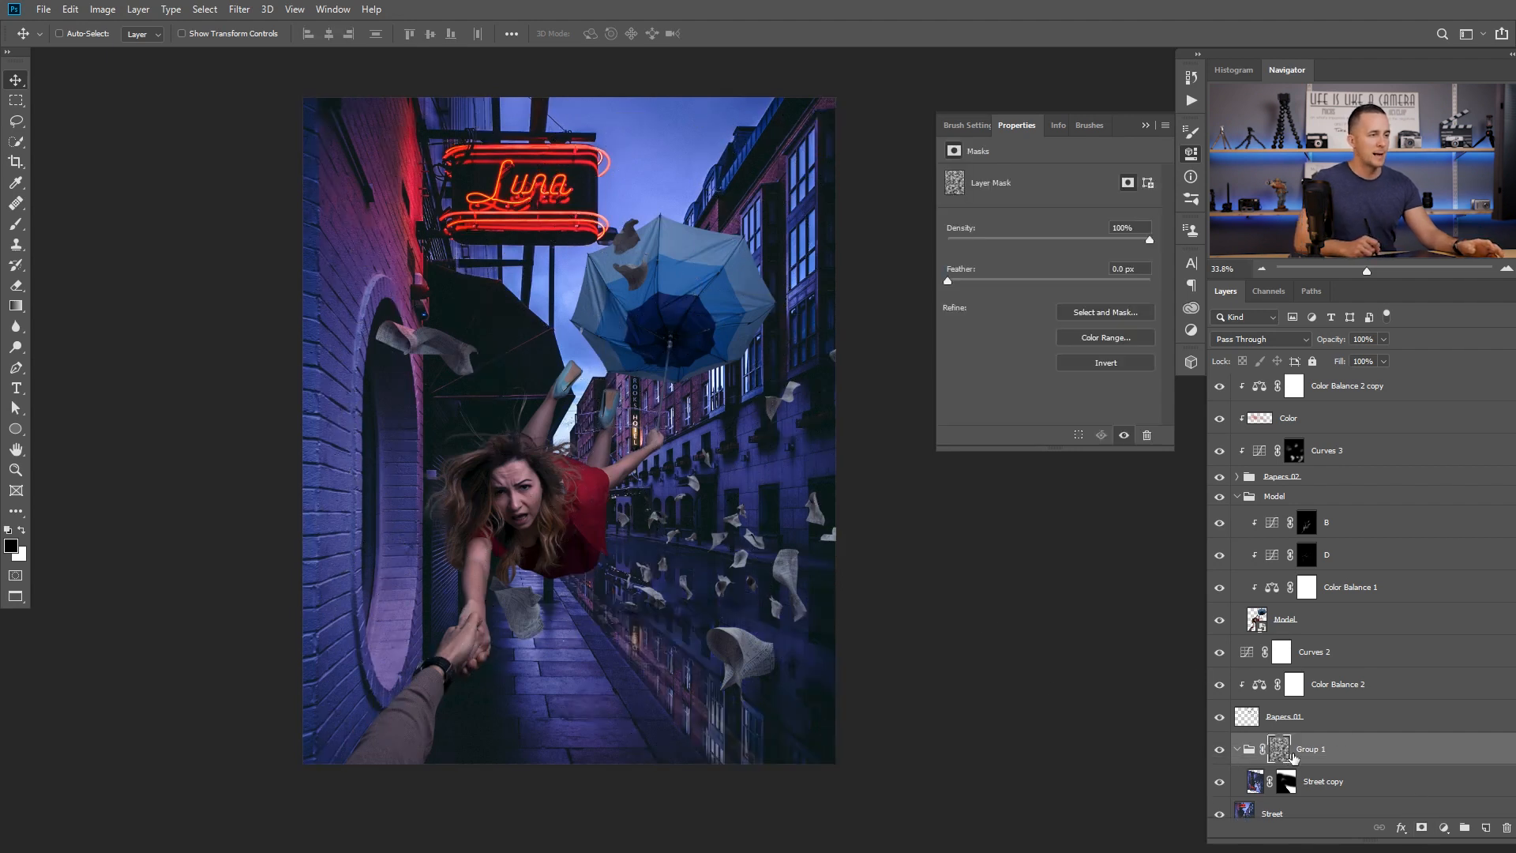
- Apply Levels to the Group 1 mask with the black input level at 96 to break the reflection into puddles
scroll(713, 664, "up", 3)
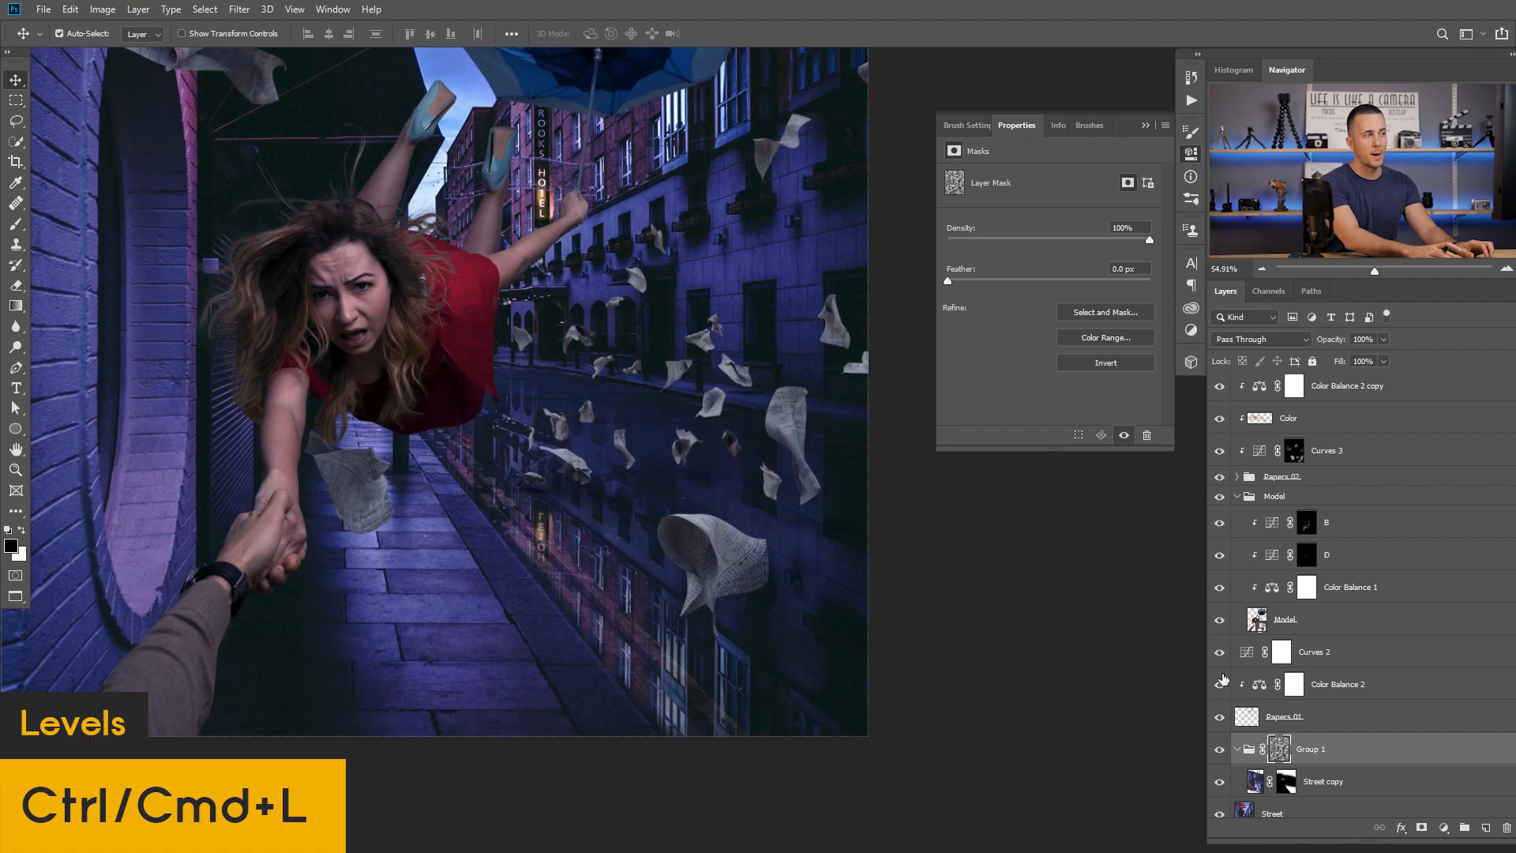
key("ctrl+l")
left_click_drag(746, 165, 1009, 298)
left_click_drag(873, 471, 950, 467)
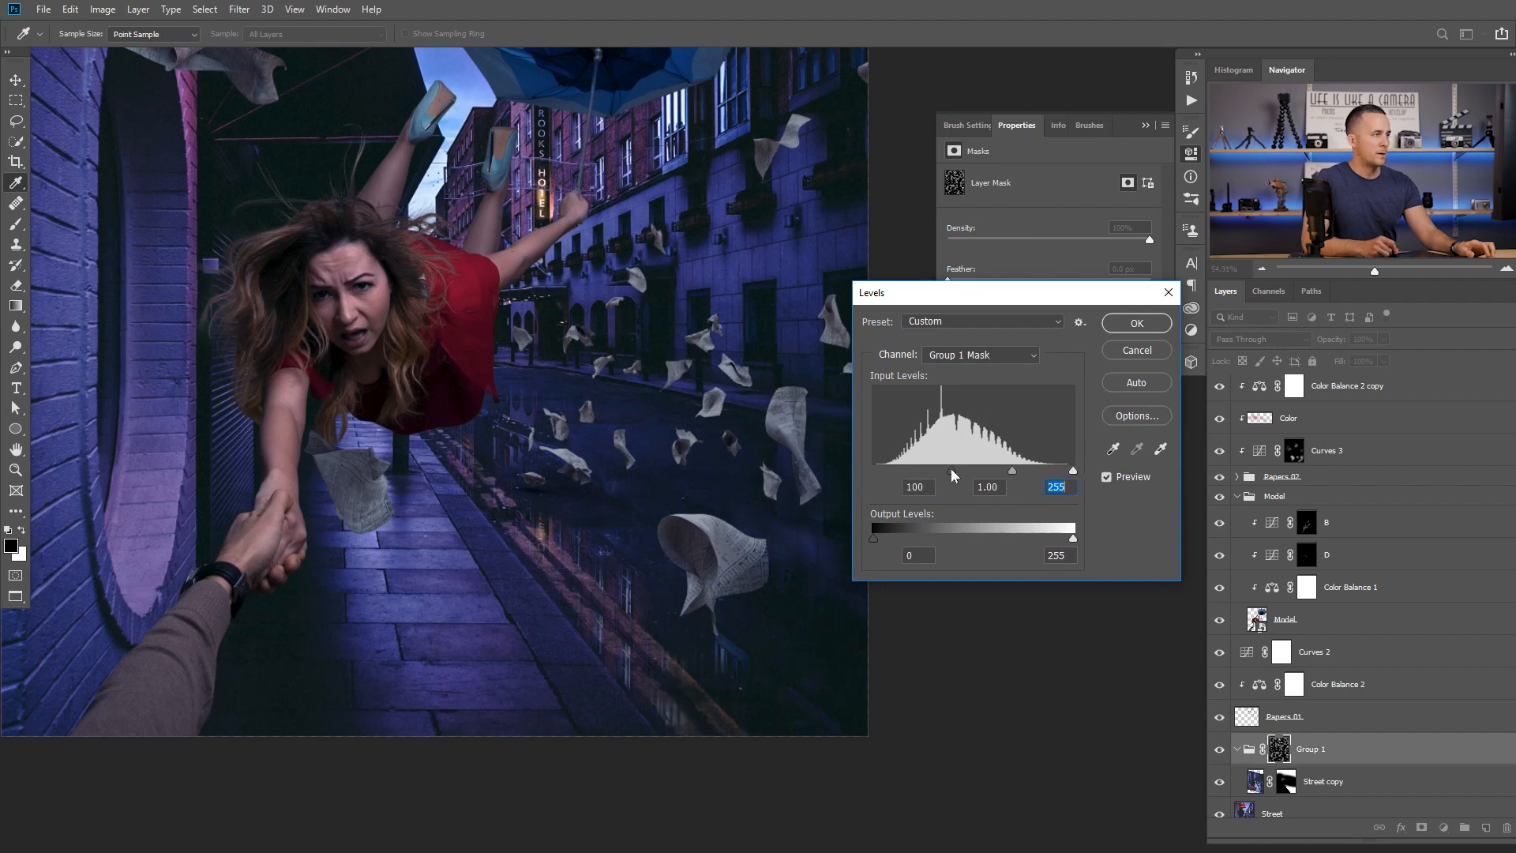
left_click_drag(649, 464, 592, 486)
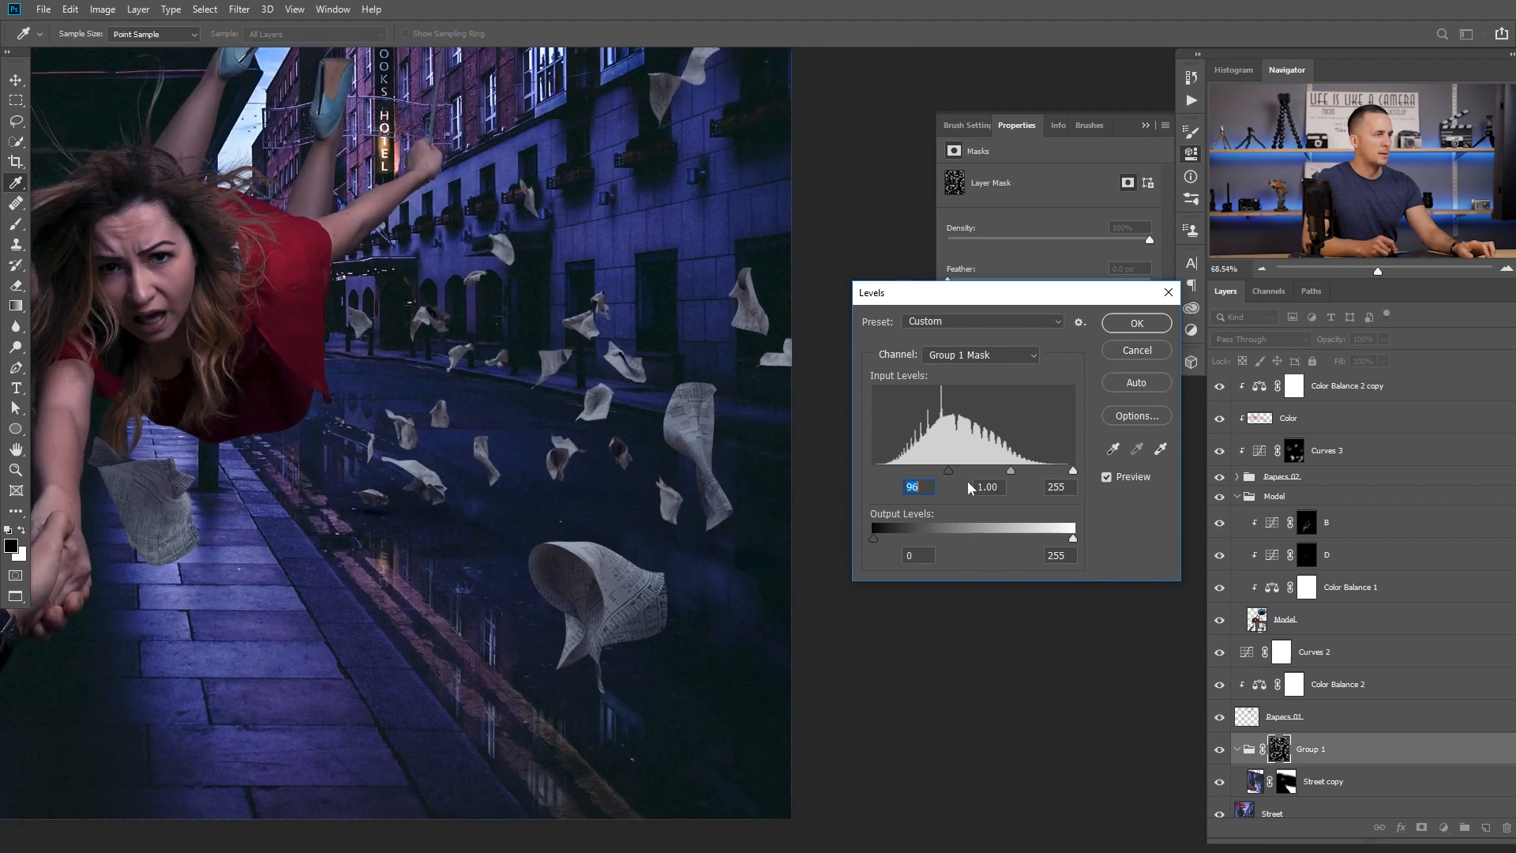
left_click(1137, 323)
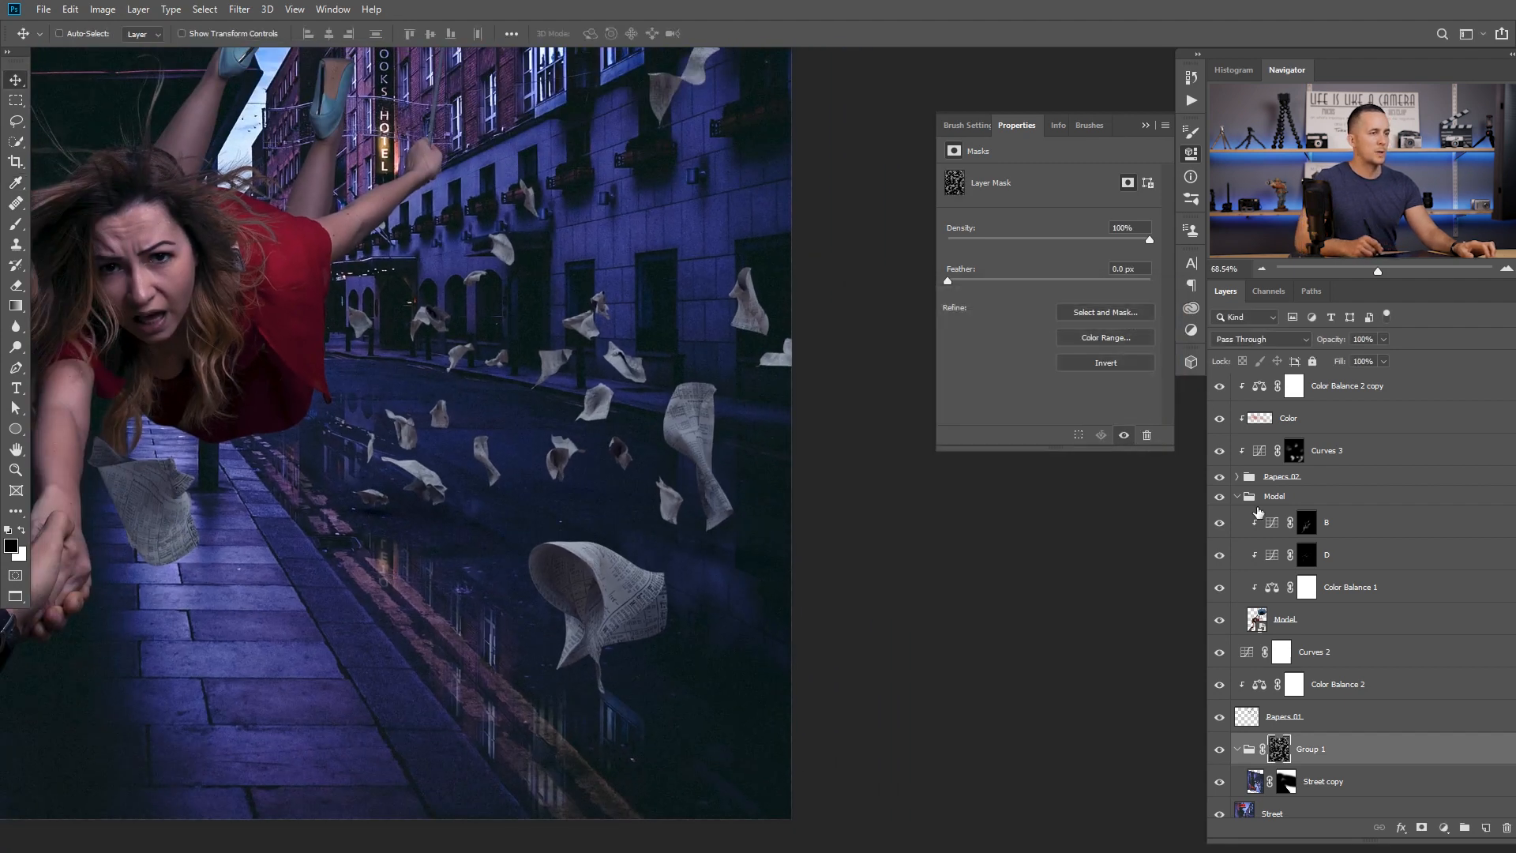
- Unlink the cloud mask from Group 1 and shift it sideways to reposition the puddles on the road
left_click(1262, 750)
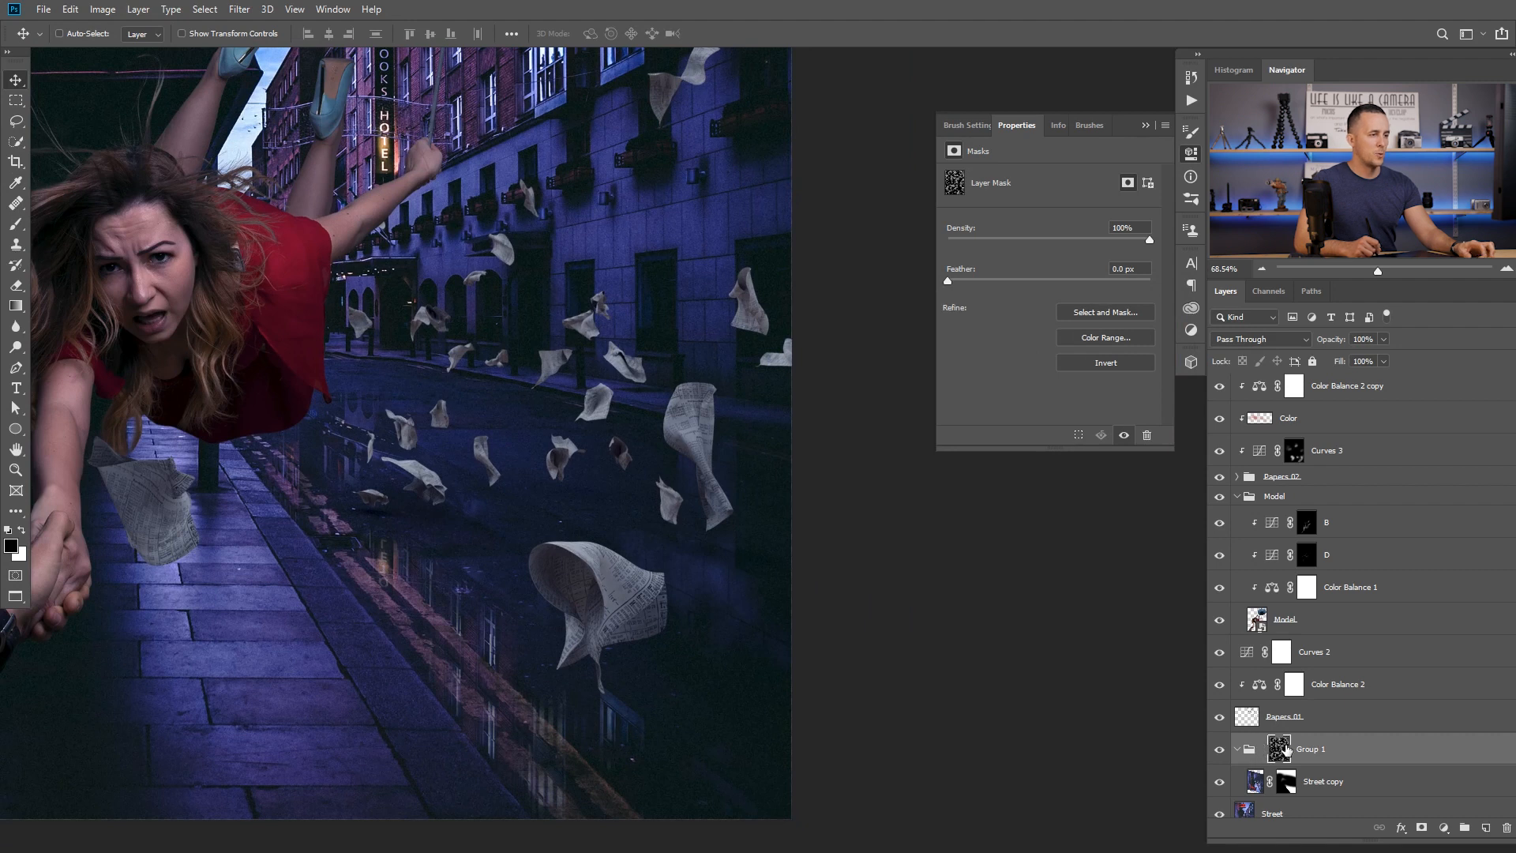
left_click_drag(582, 530, 681, 533)
scroll(592, 497, "down", 2)
- Lower the opacity of Group 1 to 73% to soften the puddle reflections
left_click_drag(1342, 341, 1323, 341)
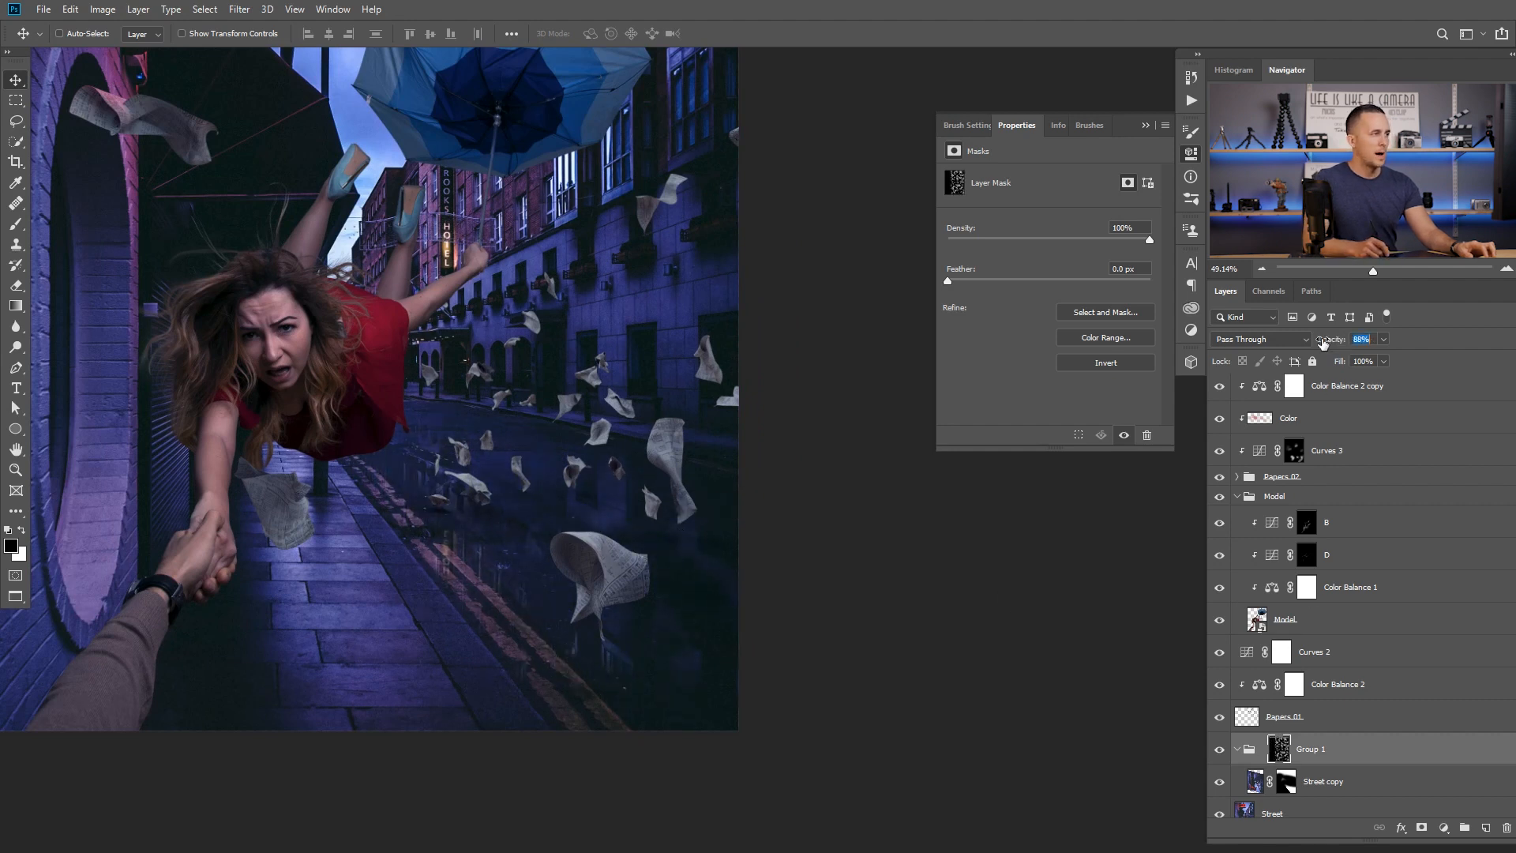
left_click_drag(604, 588, 586, 589)
left_click_drag(585, 589, 767, 585)
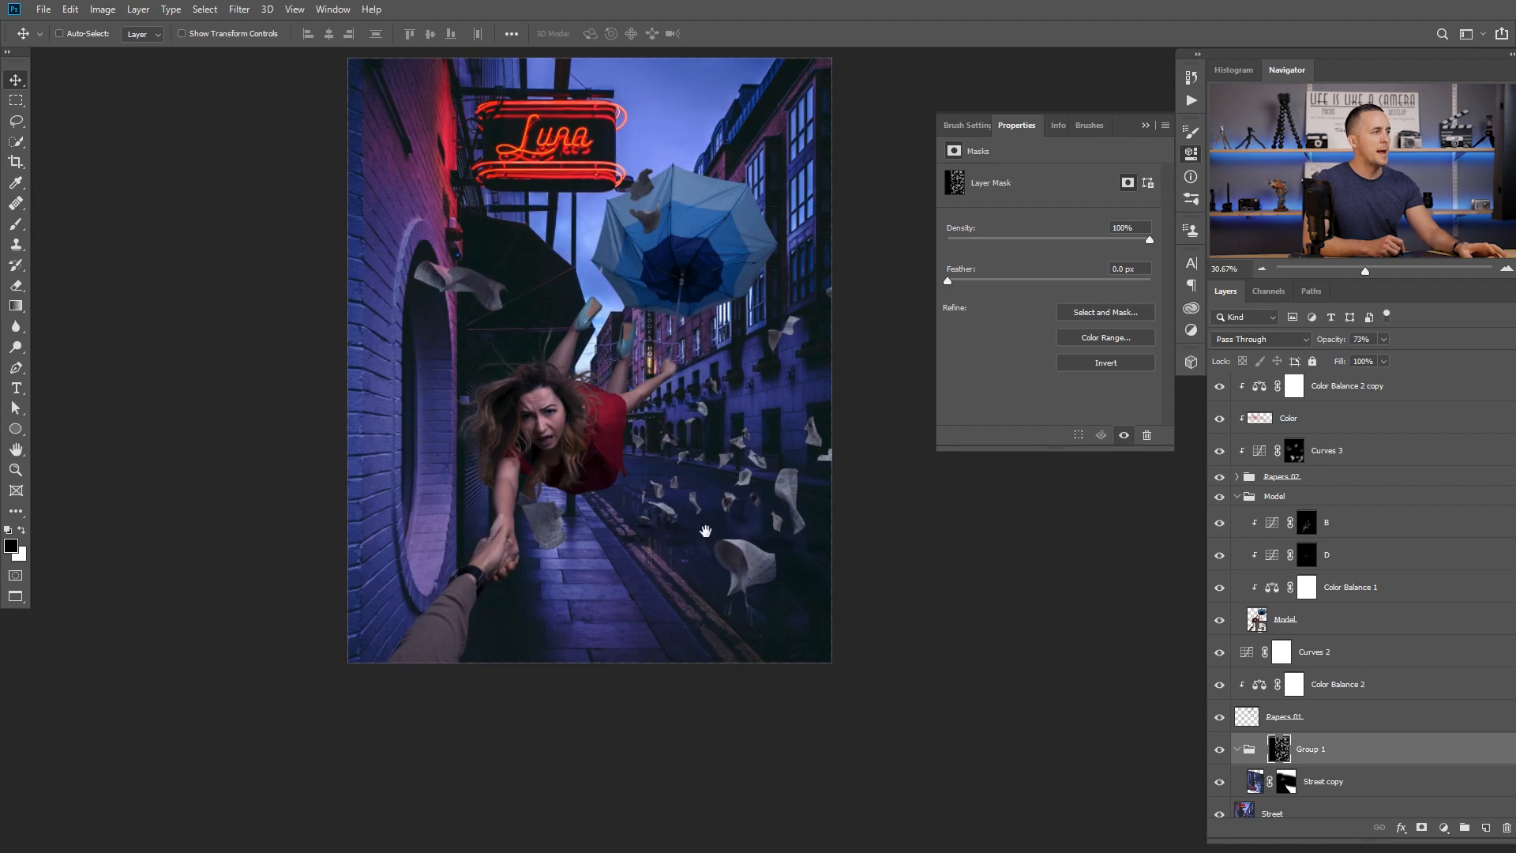
left_click_drag(703, 531, 671, 547)
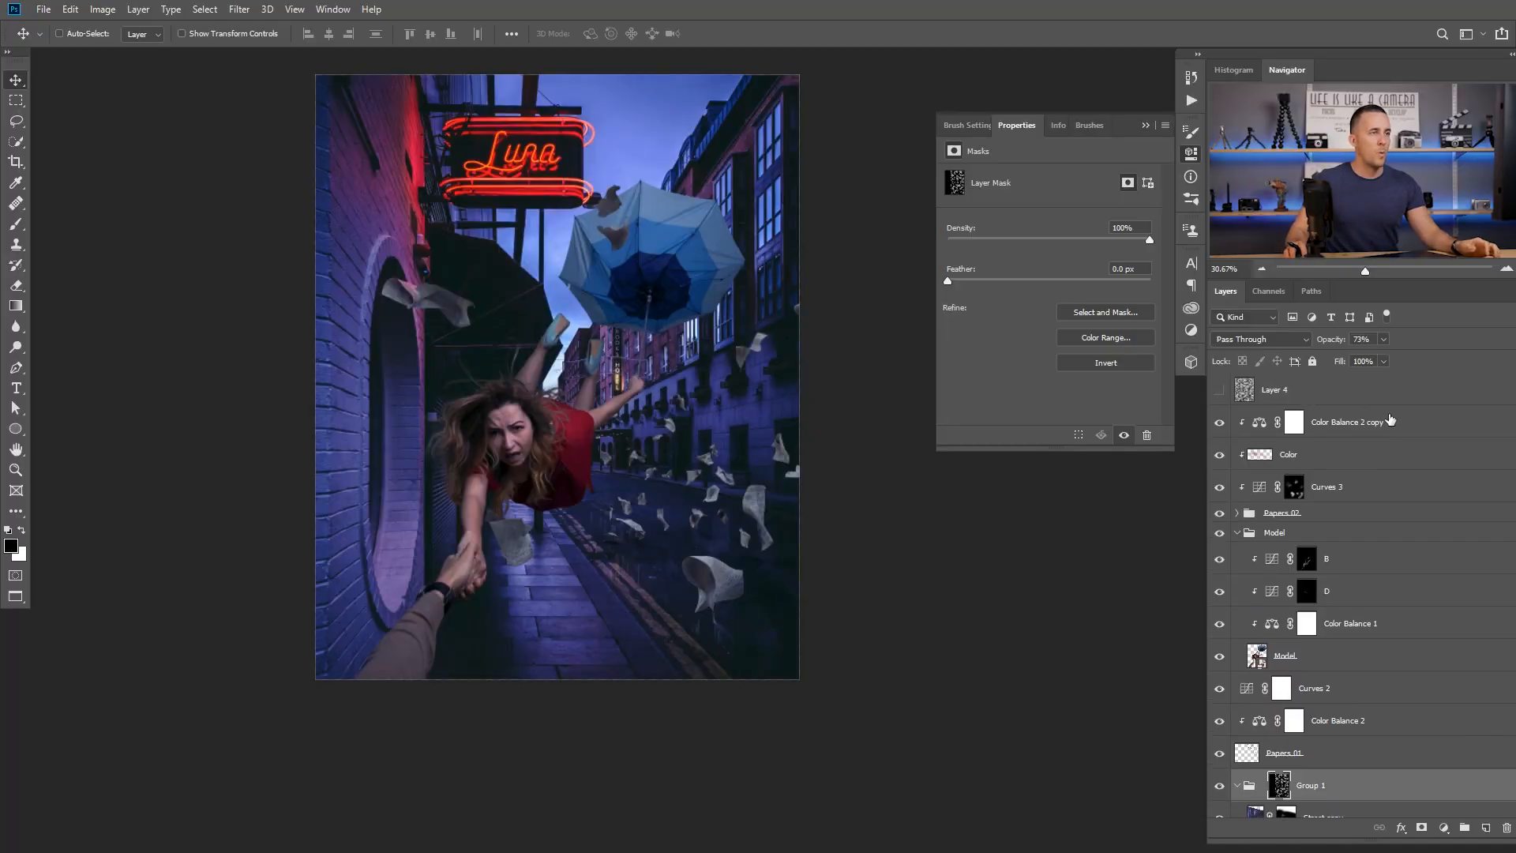
- Delete the hidden clouds layer above Color Balance 2 copy
left_click(1345, 416)
left_click(1328, 397)
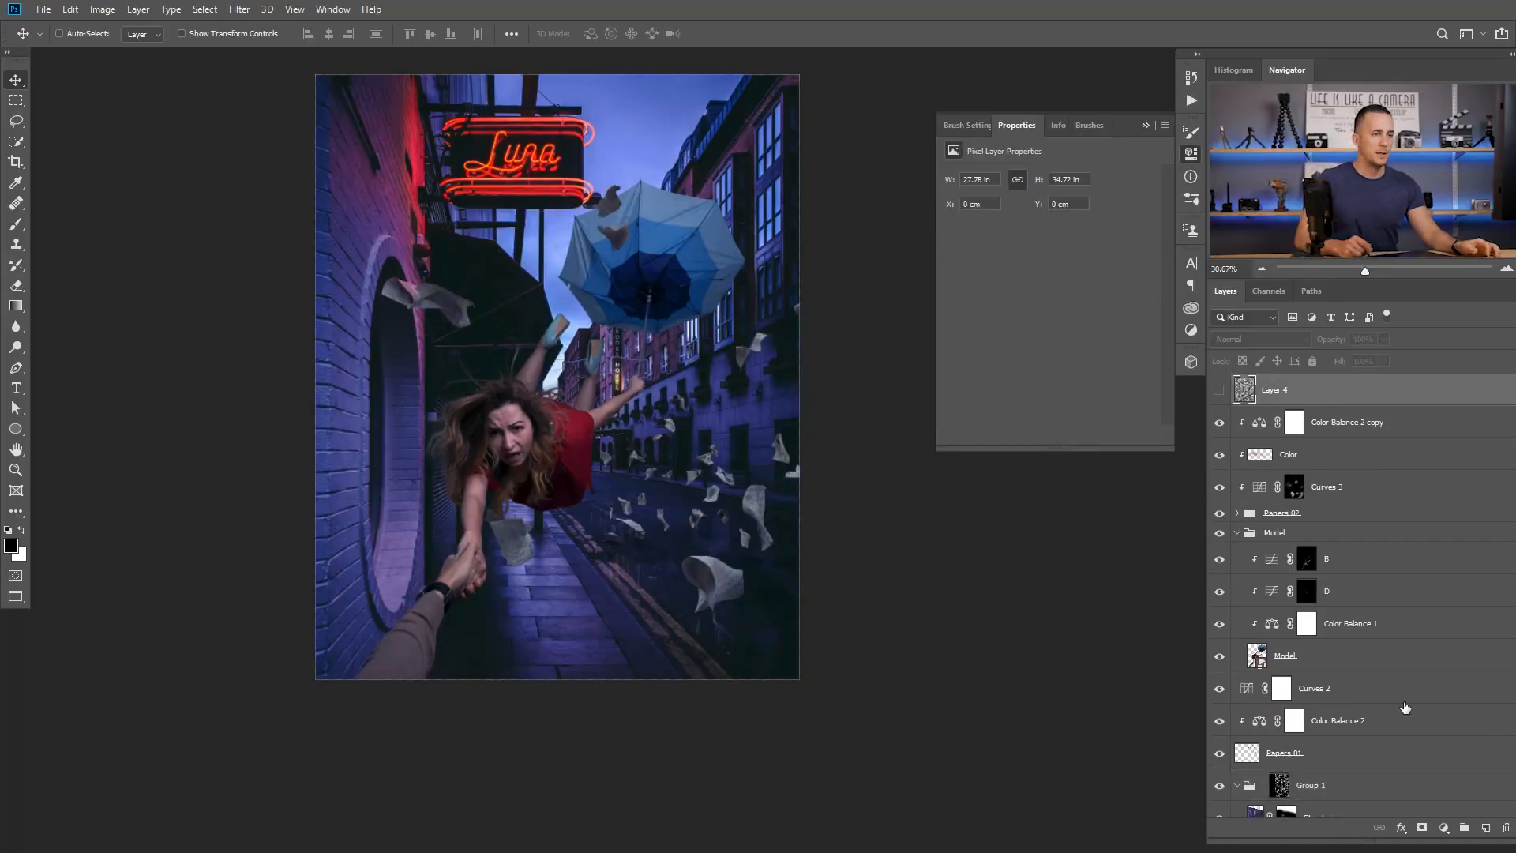
left_click(1505, 828)
left_click(667, 324)
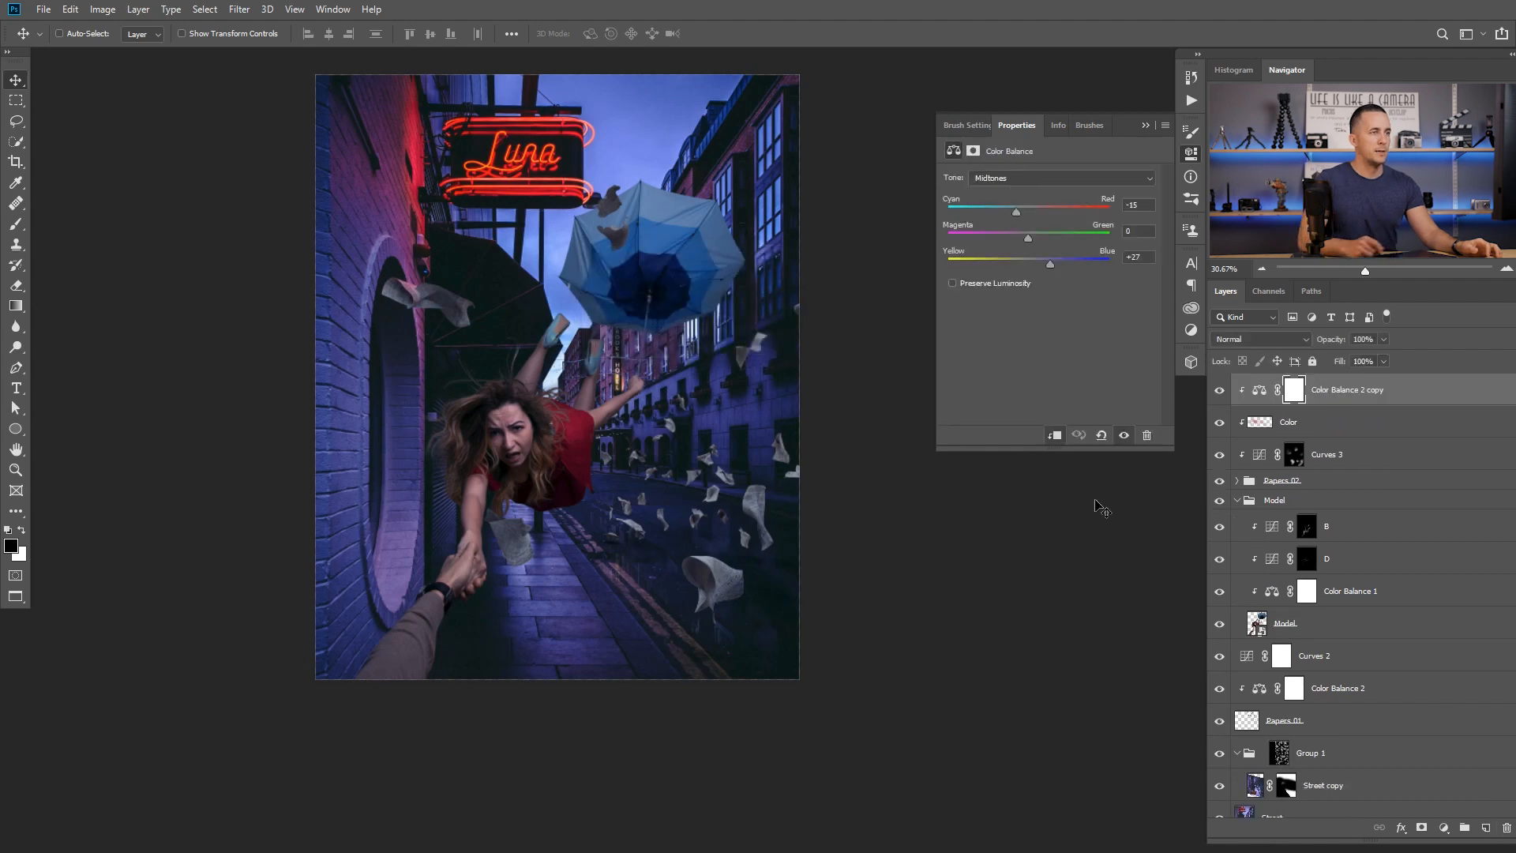
- Add a new layer above Color Balance 2 copy and choose Rain brush 06 at 90 px
left_click(1485, 828)
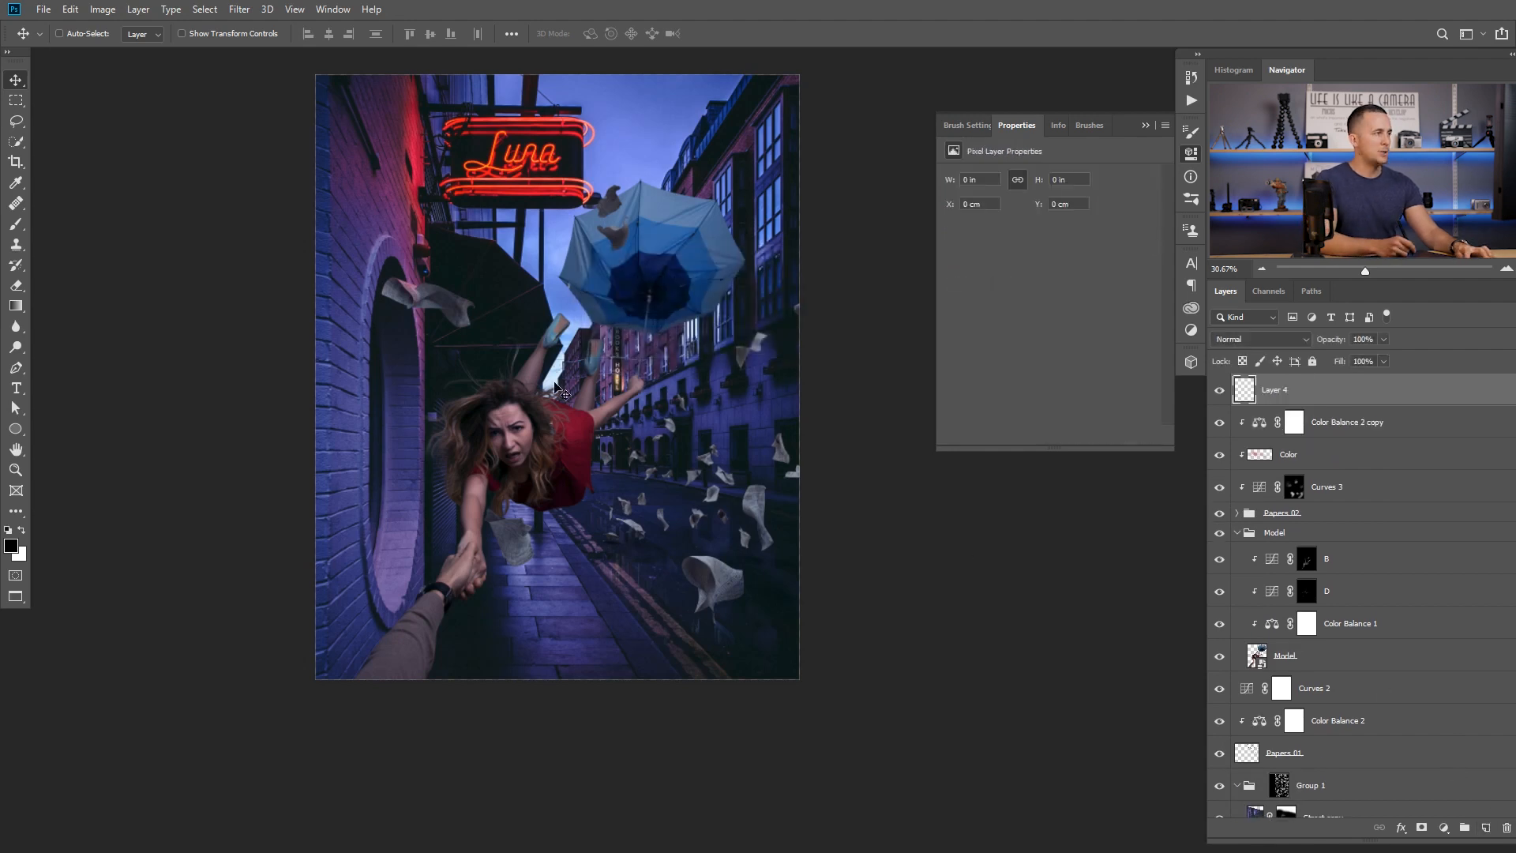
key("b")
right_click(990, 499)
left_click_drag(972, 521, 992, 699)
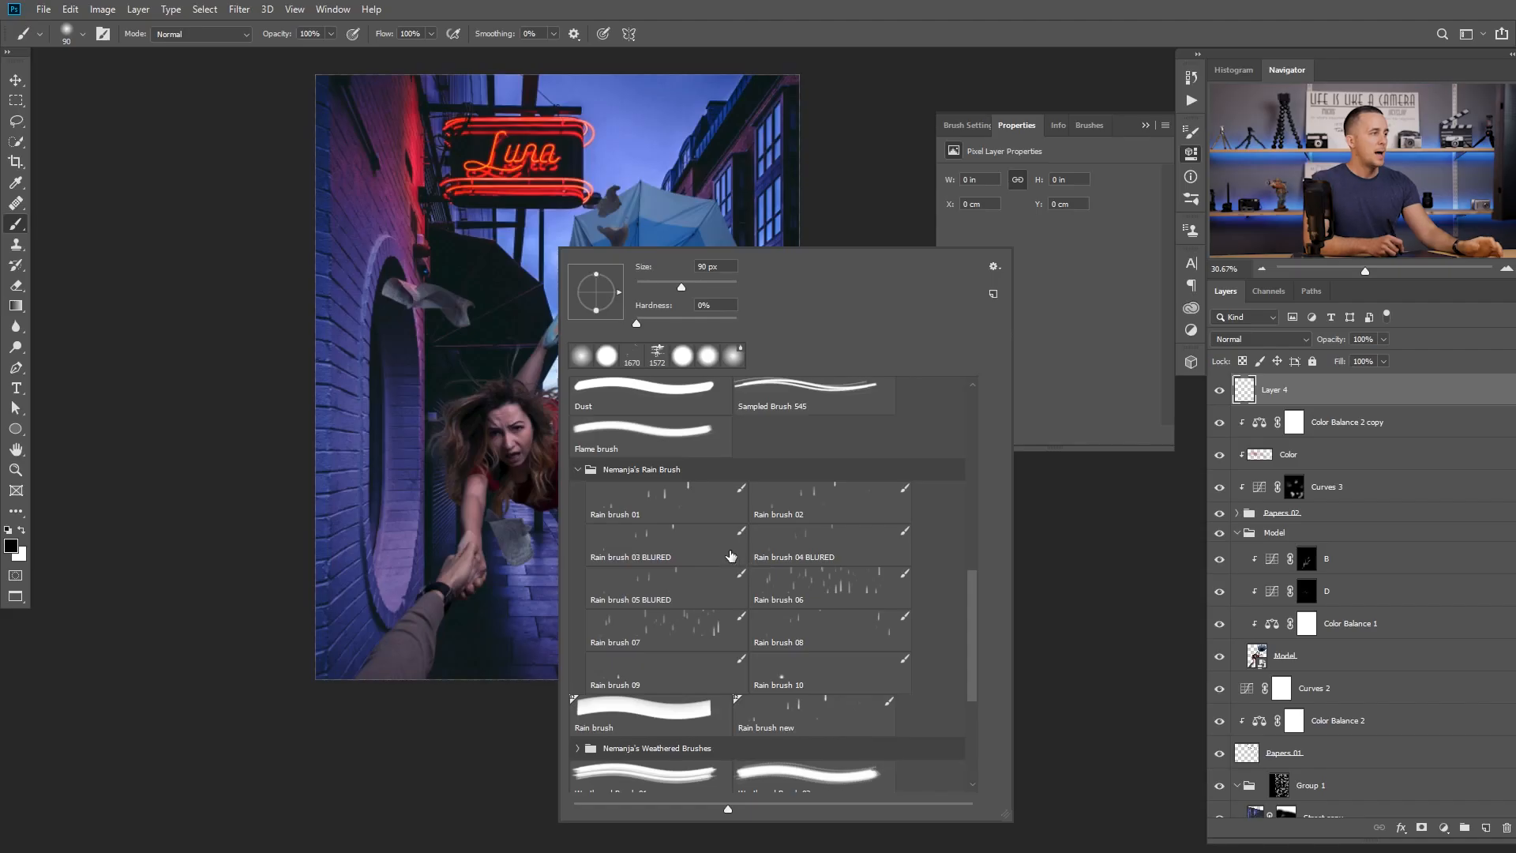
left_click(787, 585)
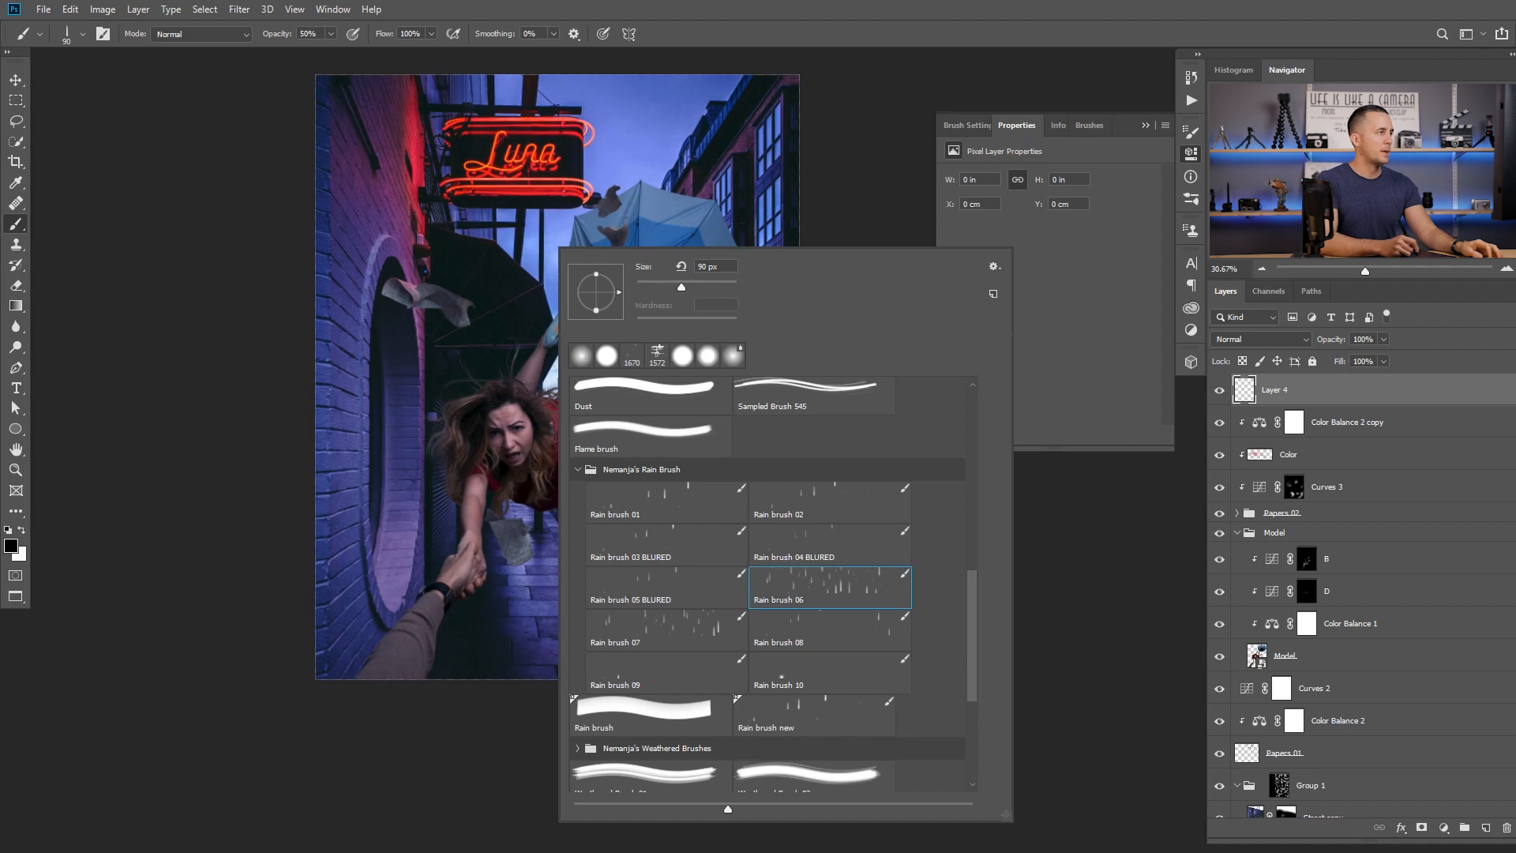
key("Return")
- Slant the rain brush tip and paint white rain over the whole image at 50% opacity
key("x")
left_click_drag(572, 150, 547, 680)
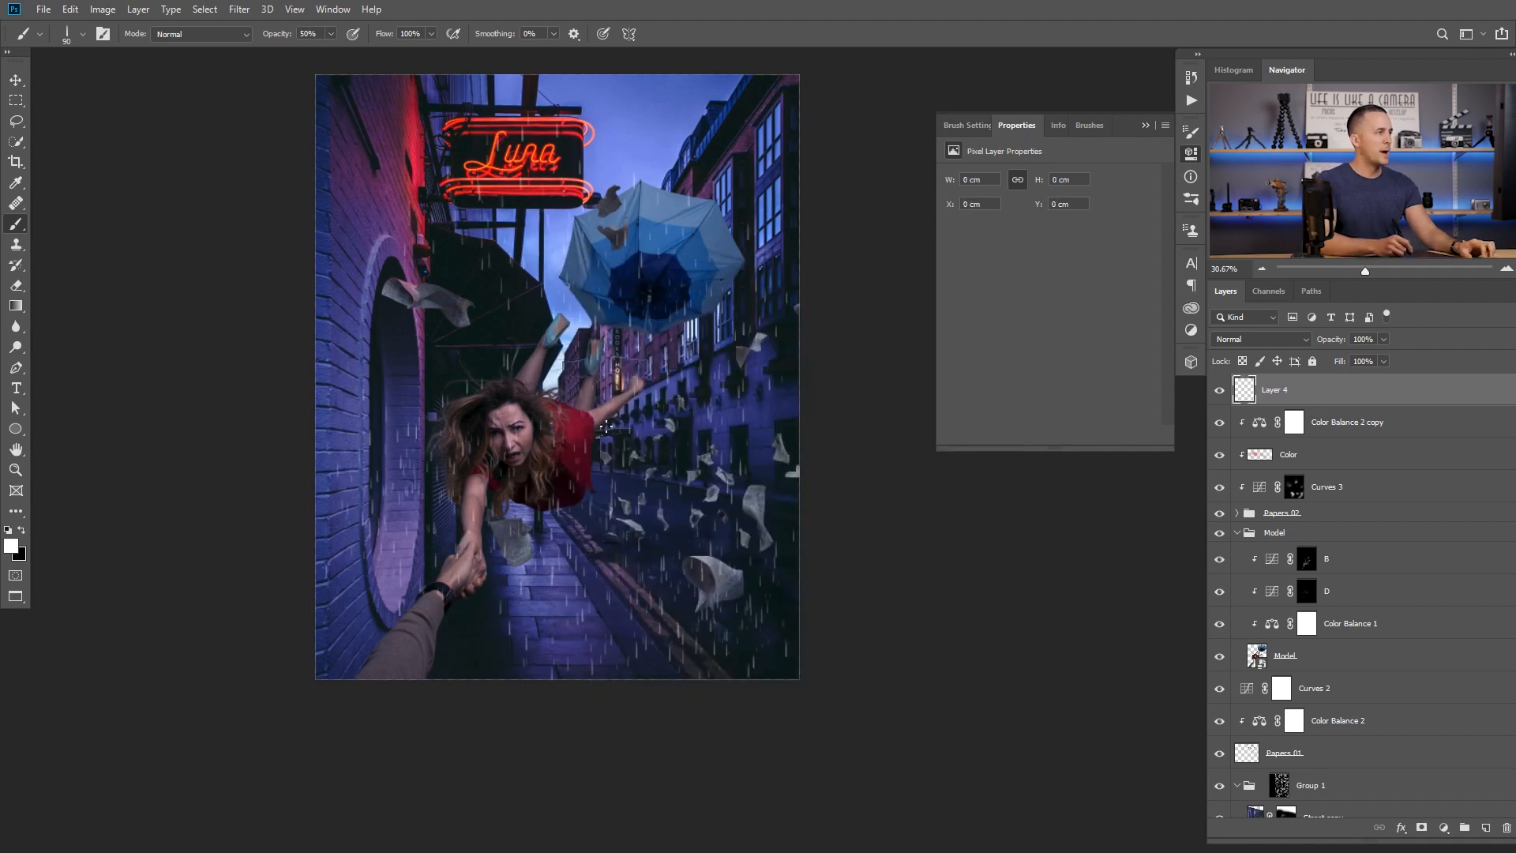
right_click(597, 263)
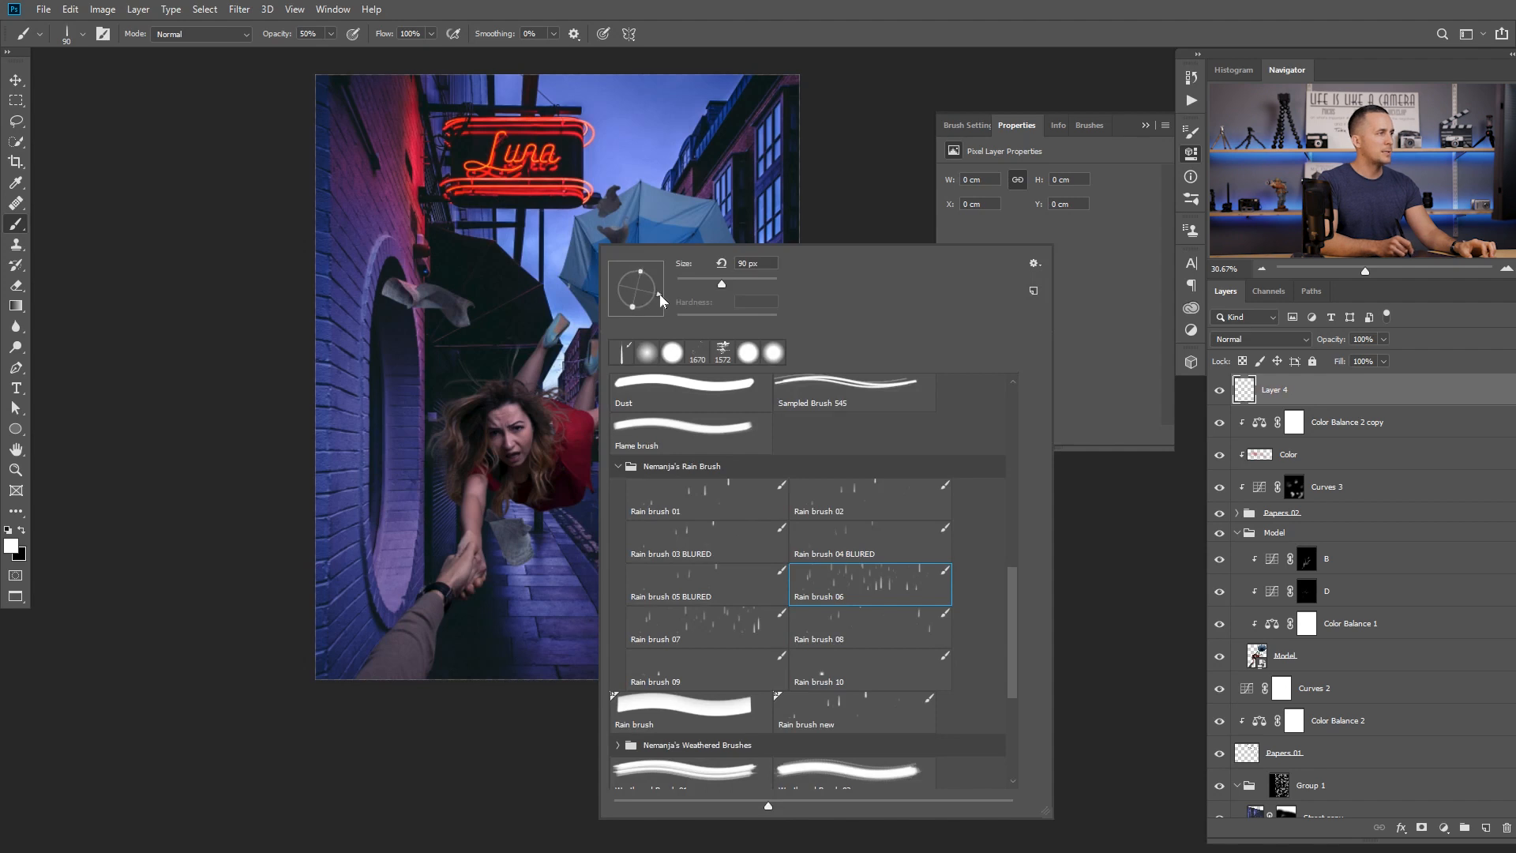
mouse_move(568, 134)
left_mouse_down()
mouse_move(481, 277)
mouse_move(829, 457)
left_mouse_up()
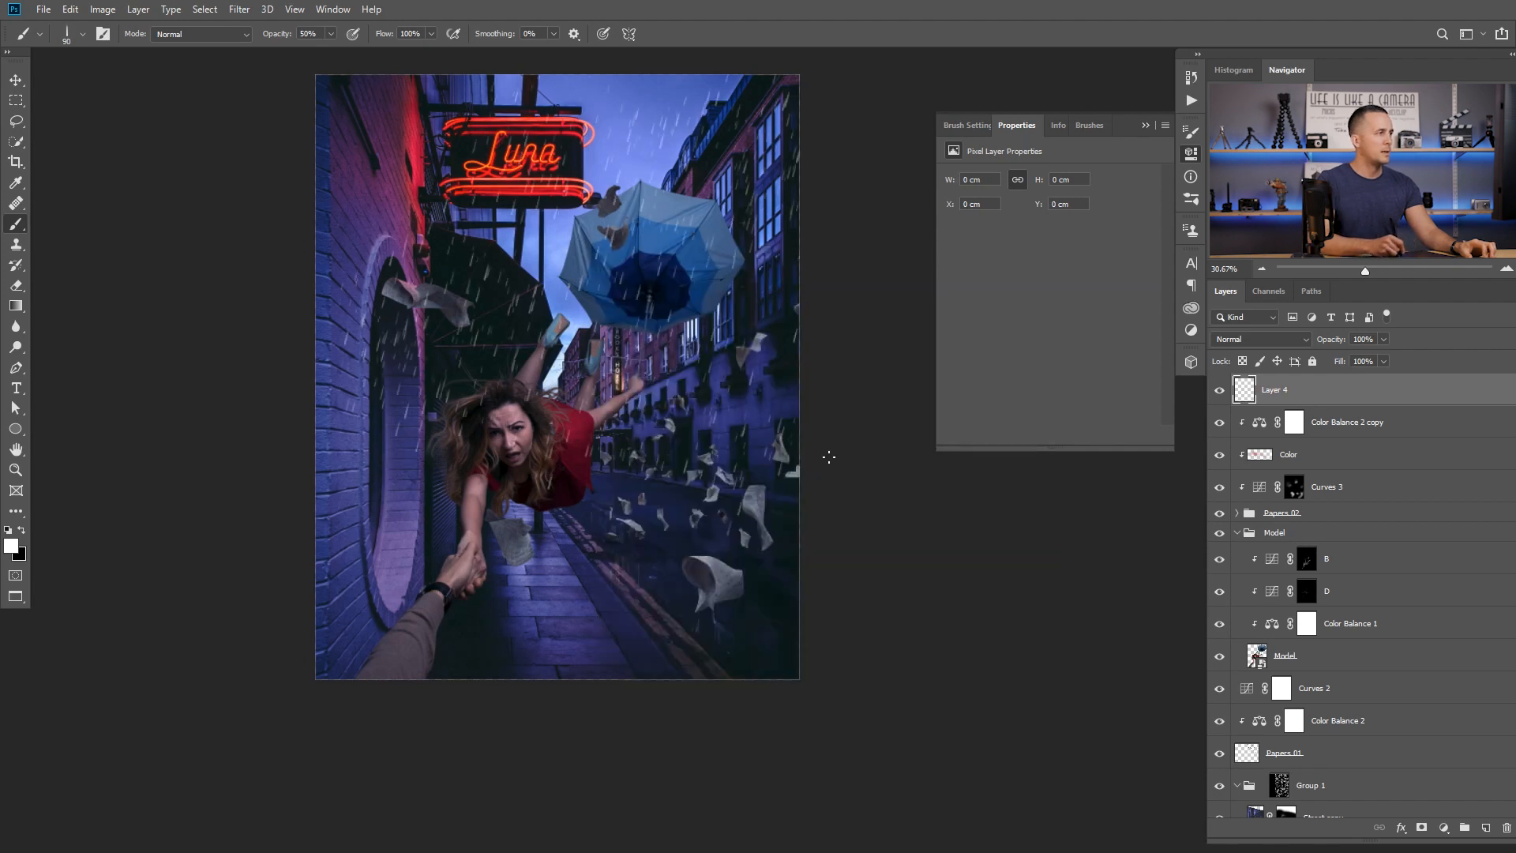
key("ctrl+z")
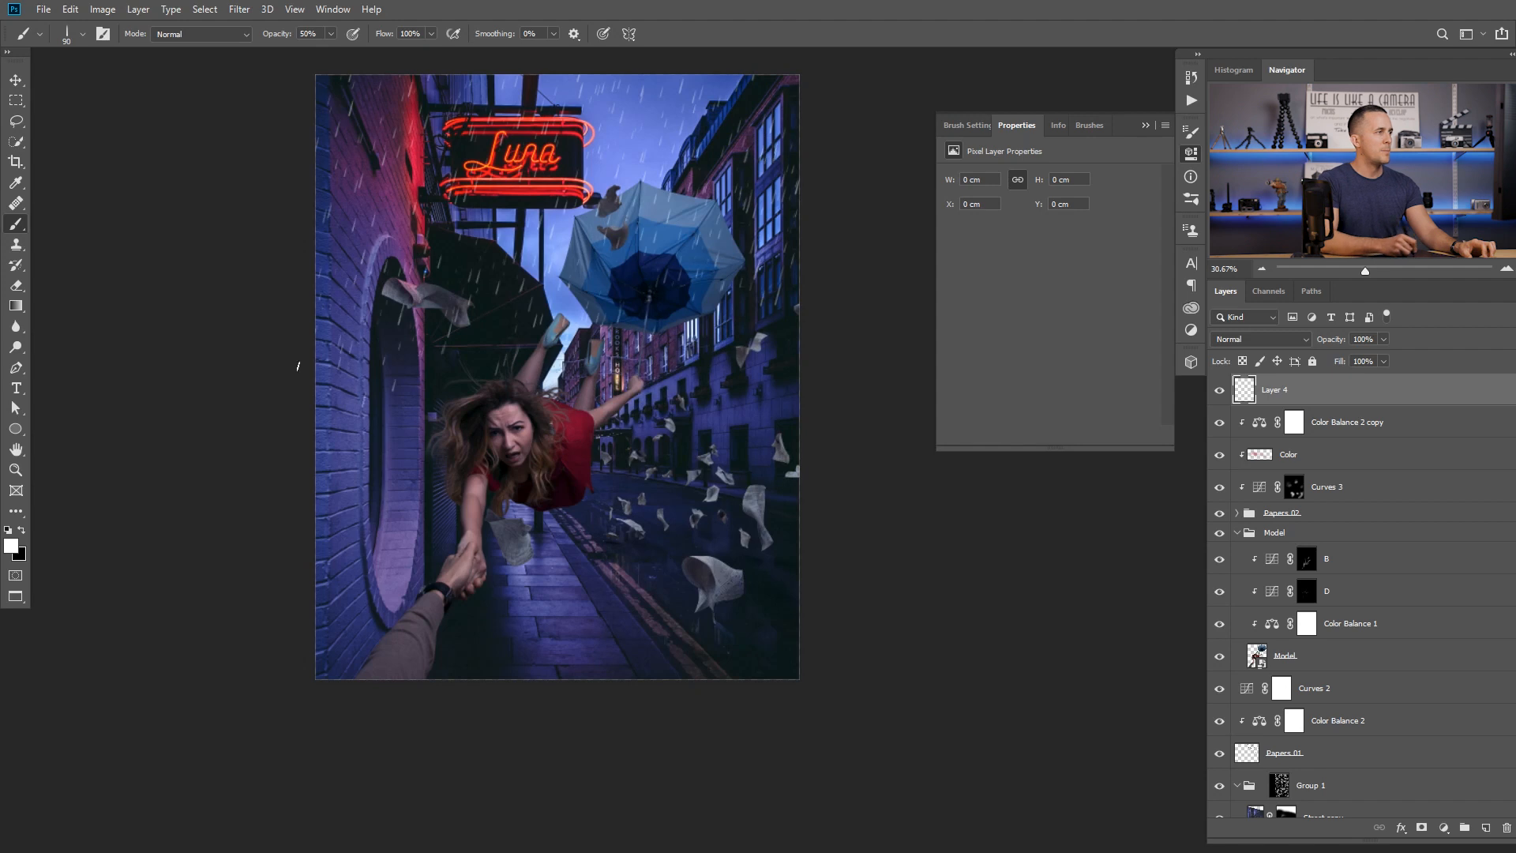
left_click_drag(779, 594, 317, 646)
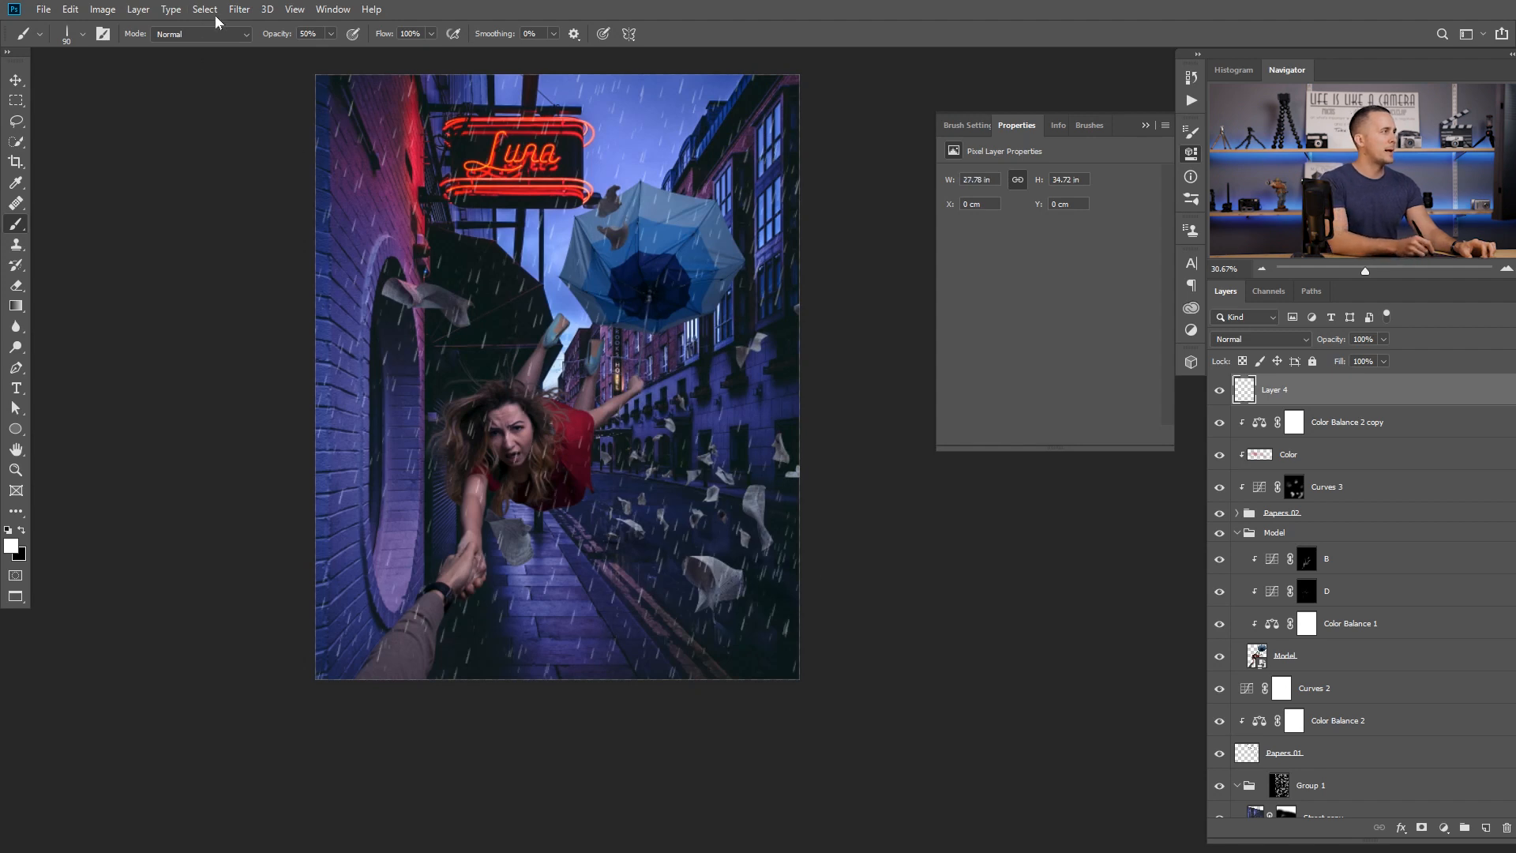
- Apply Motion Blur to the rain at a 60° angle and 96 pixels distance, and delete the rain layer
left_click(239, 8)
mouse_move(315, 188)
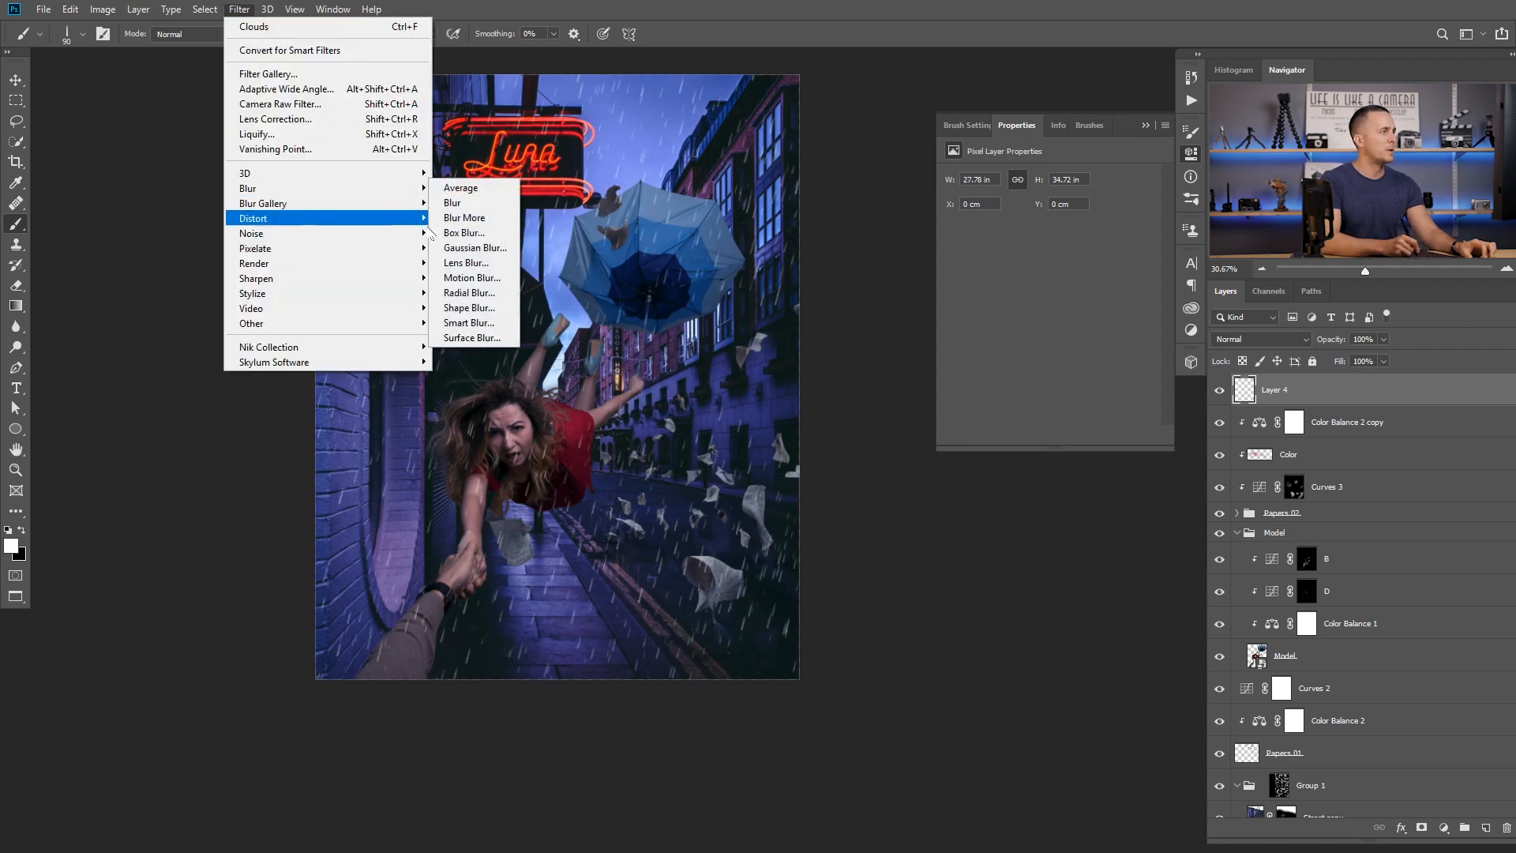
left_click(474, 278)
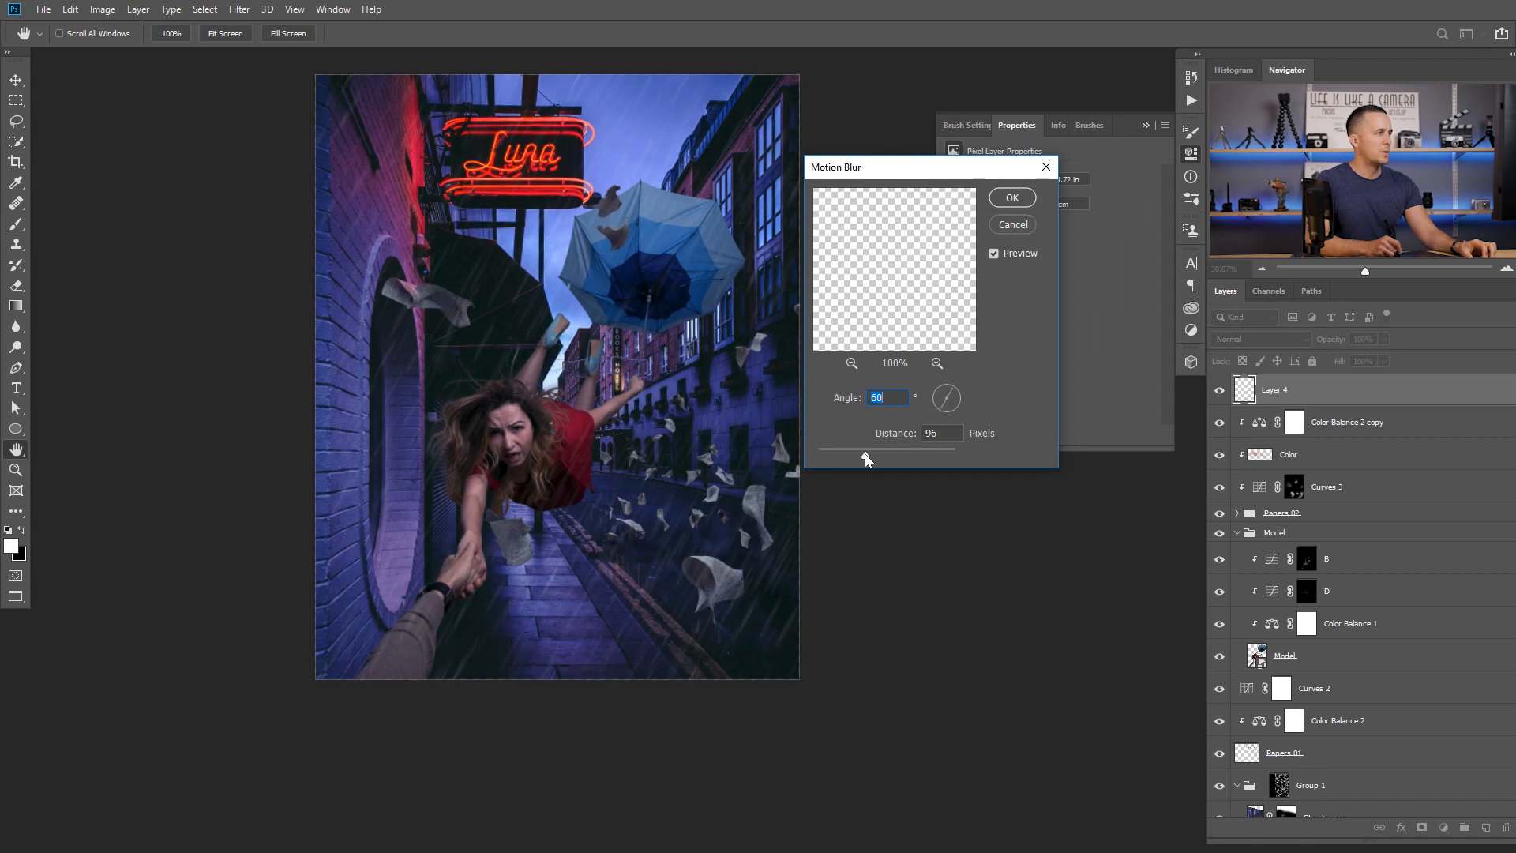
left_click(999, 202)
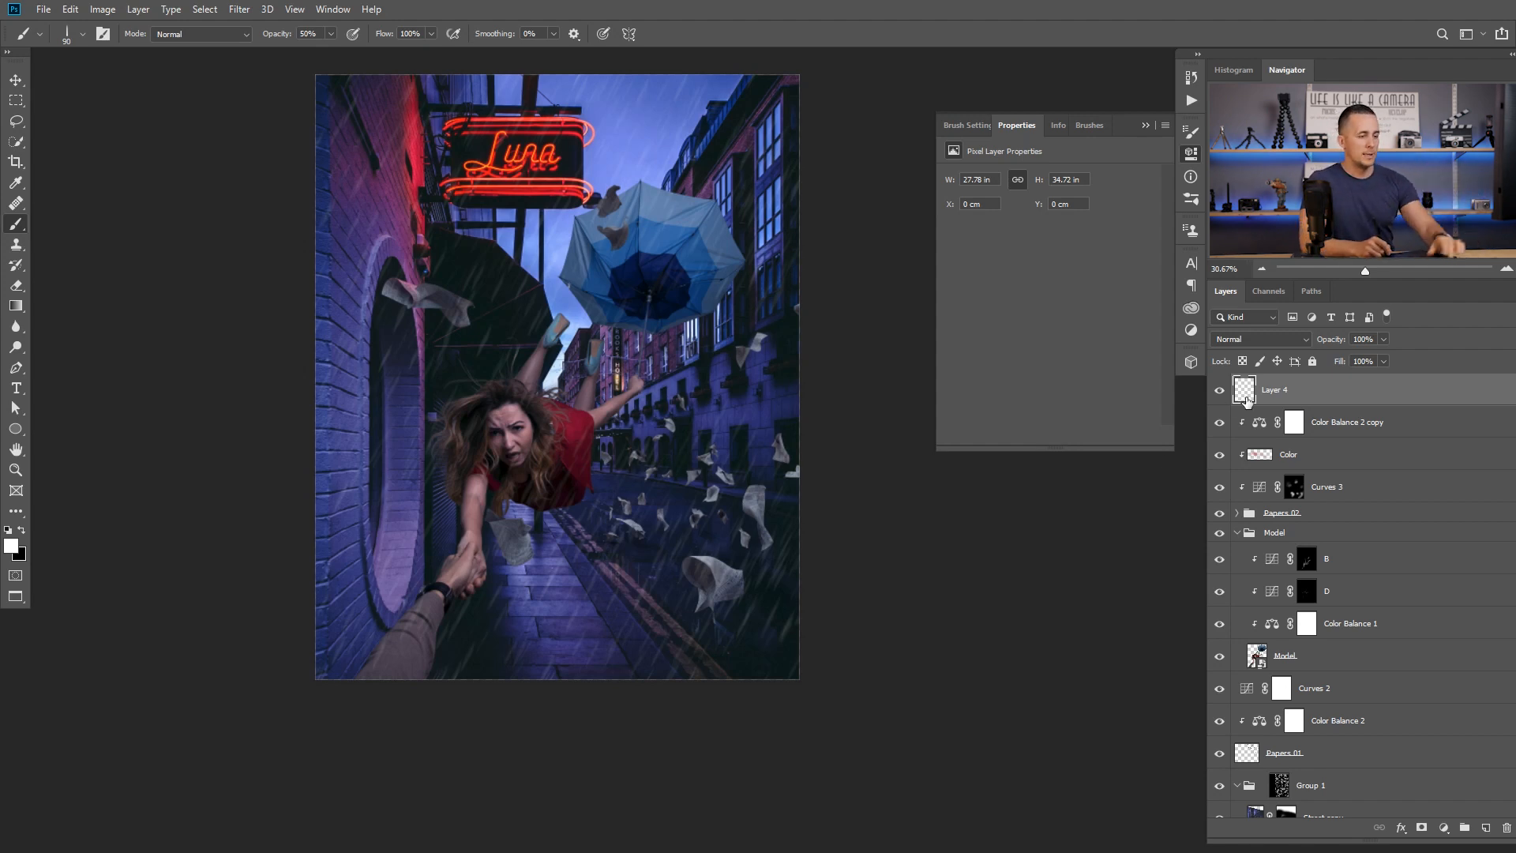
key("Delete")
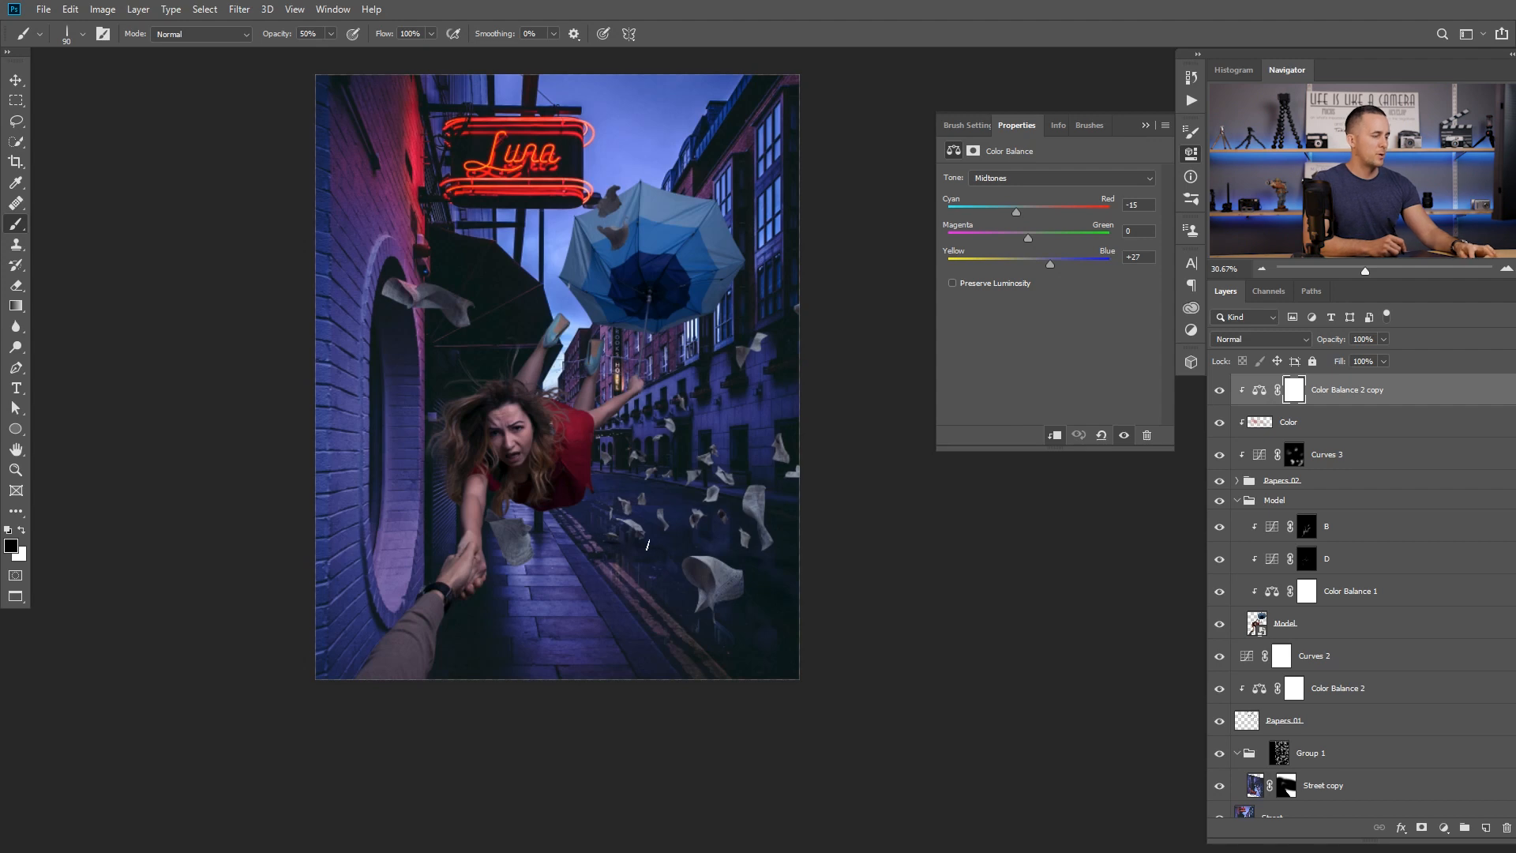
- Stamp all visible layers into a new merged layer on top of the layer stack
key("v")
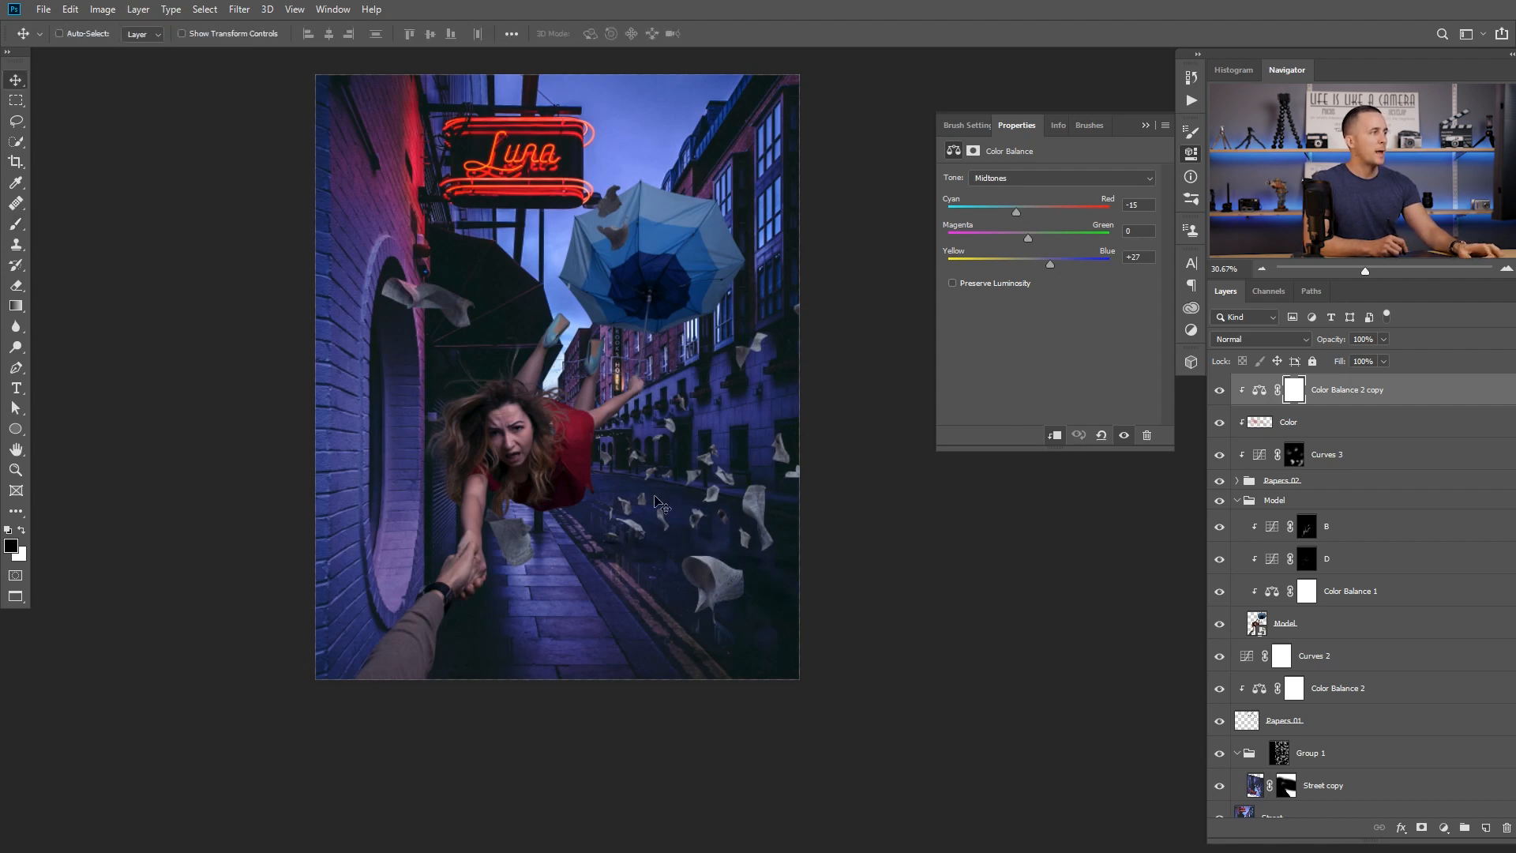
left_click_drag(648, 462, 629, 491)
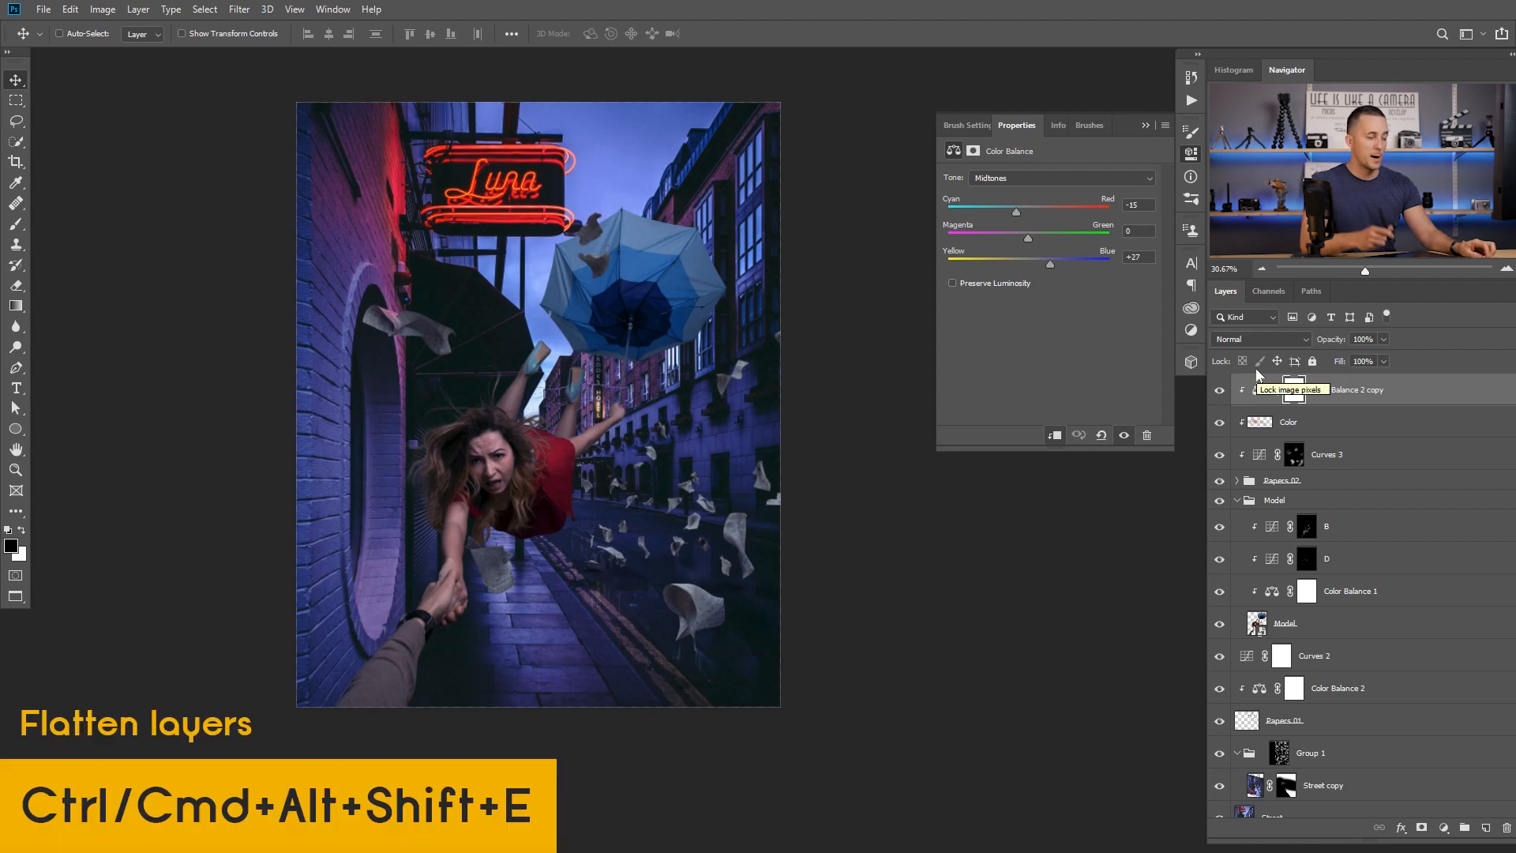
key("ctrl+alt+shift+e")
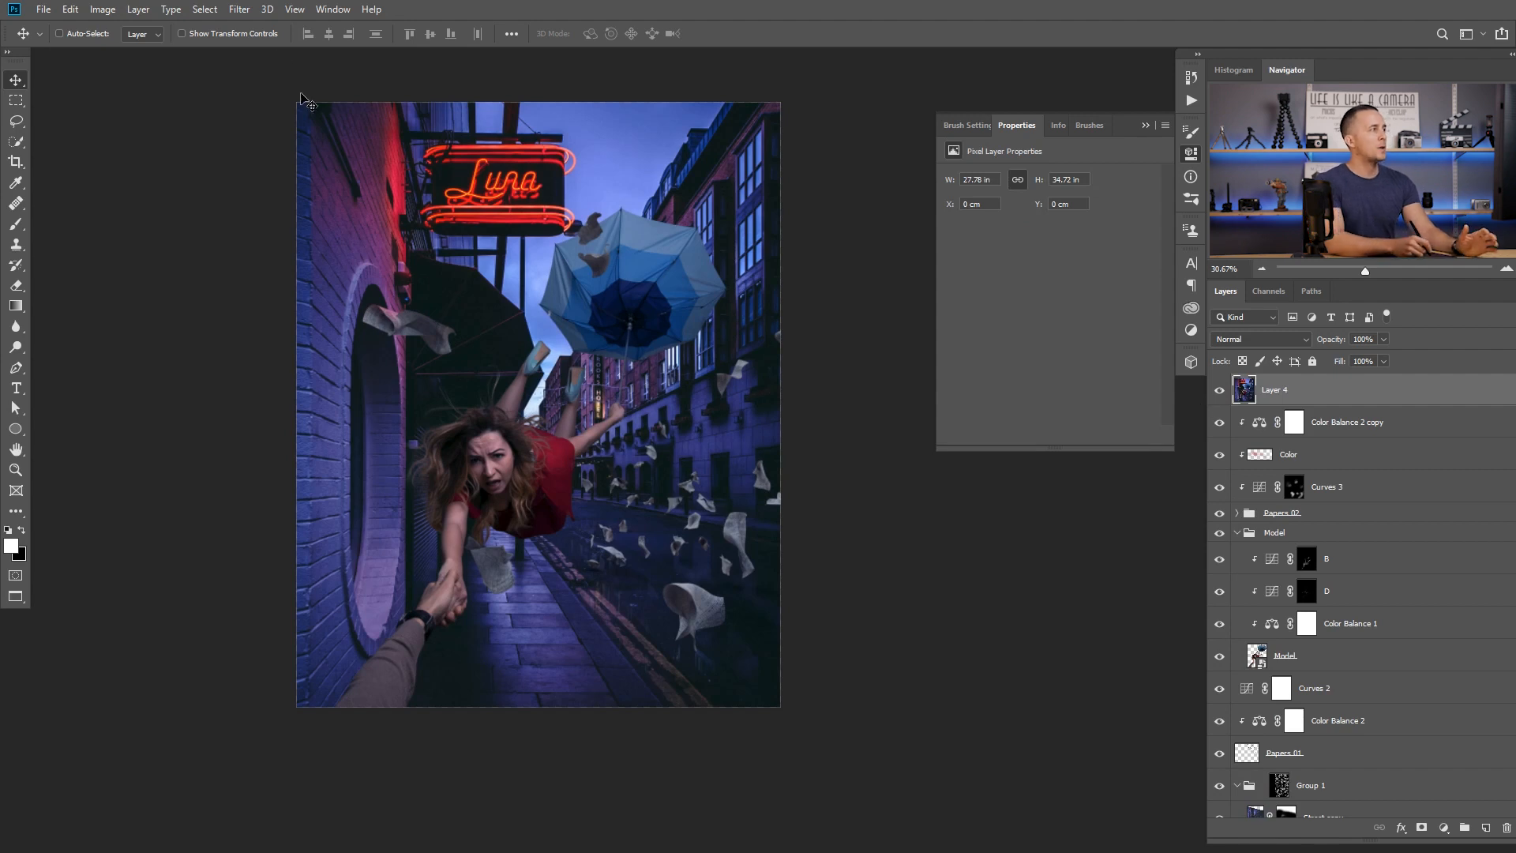
- Open the Camera Raw Filter on Layer 4 and set Contrast +13, Shadows +21, Clarity +28 and Dehaze -15
left_click(239, 9)
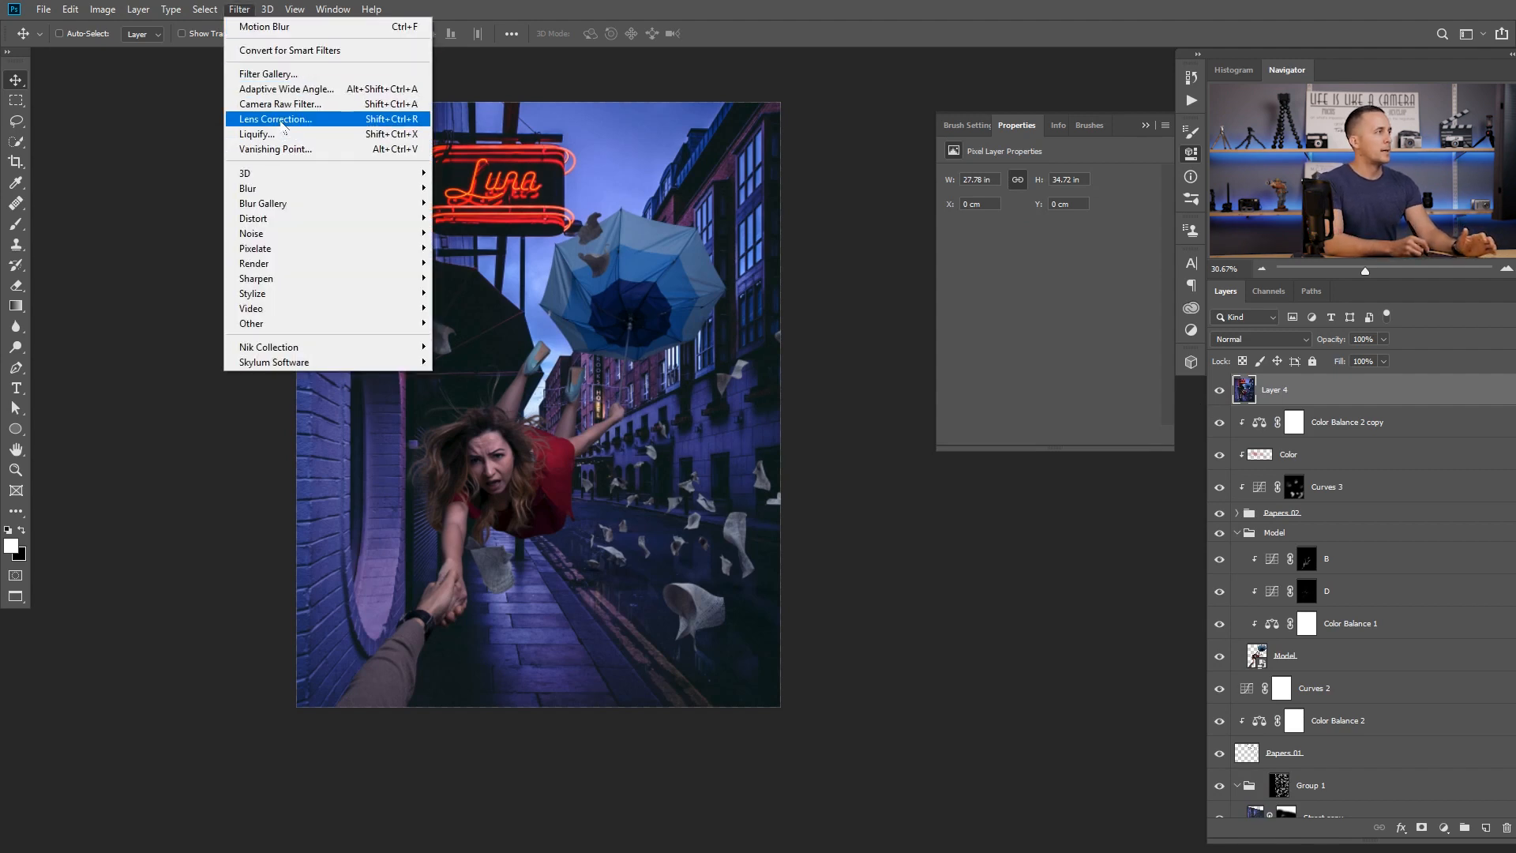
left_click(280, 104)
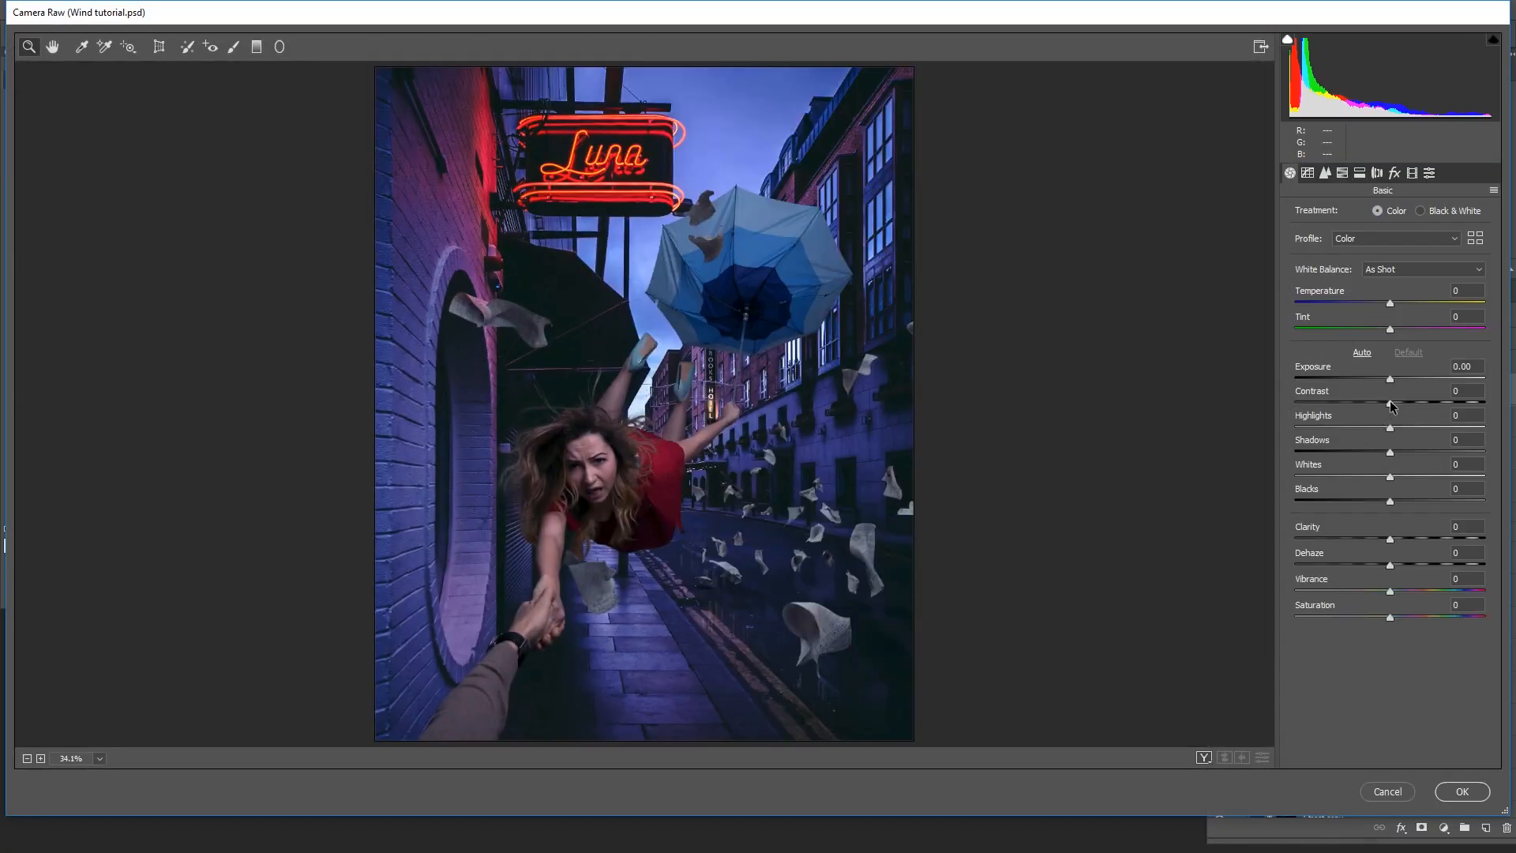
left_click_drag(1390, 403, 1410, 451)
mouse_move(1394, 539)
left_mouse_down()
mouse_move(1421, 537)
mouse_move(1366, 567)
mouse_move(1421, 566)
mouse_move(1351, 566)
mouse_move(1445, 562)
mouse_move(1380, 565)
left_mouse_up()
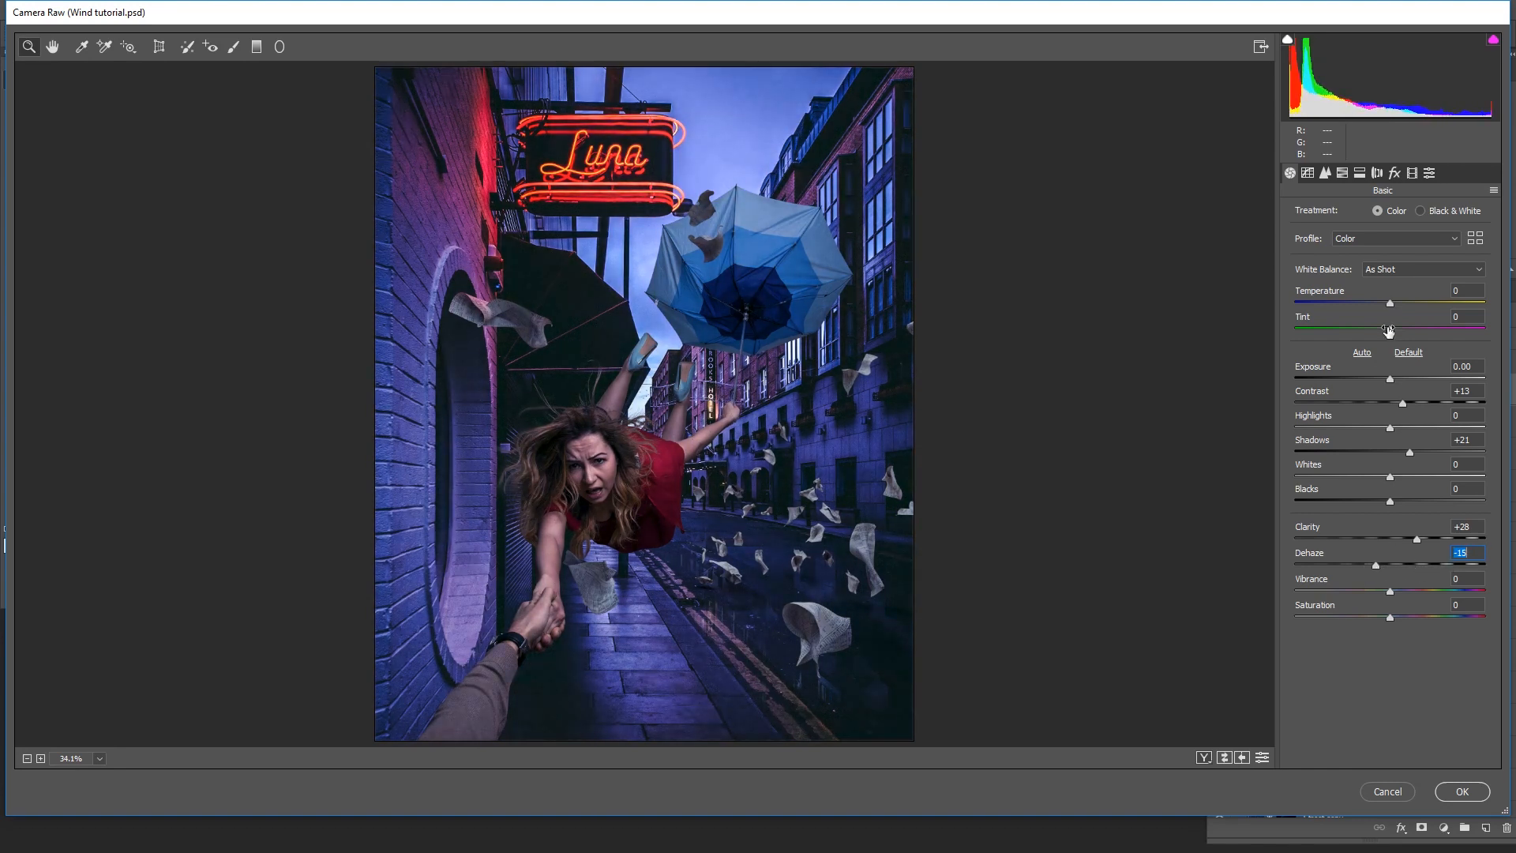
- Add a post-crop vignette with Amount -12 and Feather 57
left_click(1394, 173)
mouse_move(1391, 379)
left_mouse_down()
mouse_move(1366, 377)
mouse_move(1378, 379)
left_mouse_up()
left_click_drag(1405, 454, 1403, 456)
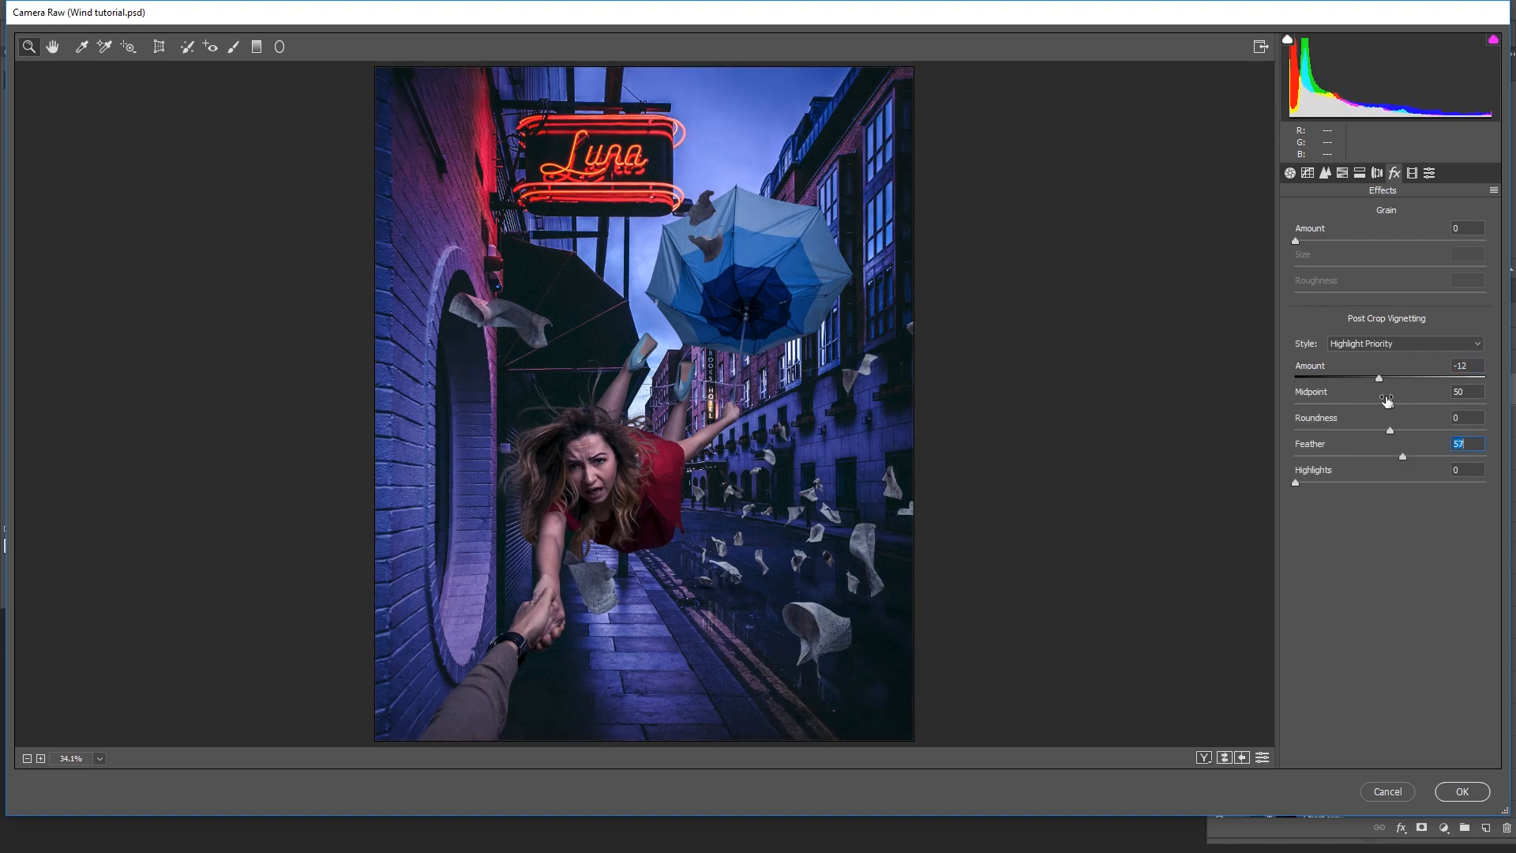
- Sharpen the image with Amount 73 and Radius 0.6, and raise the Masking to limit the sharpening to edges
left_click(1324, 174)
left_click_drag(1338, 264, 1298, 265)
key("alt")
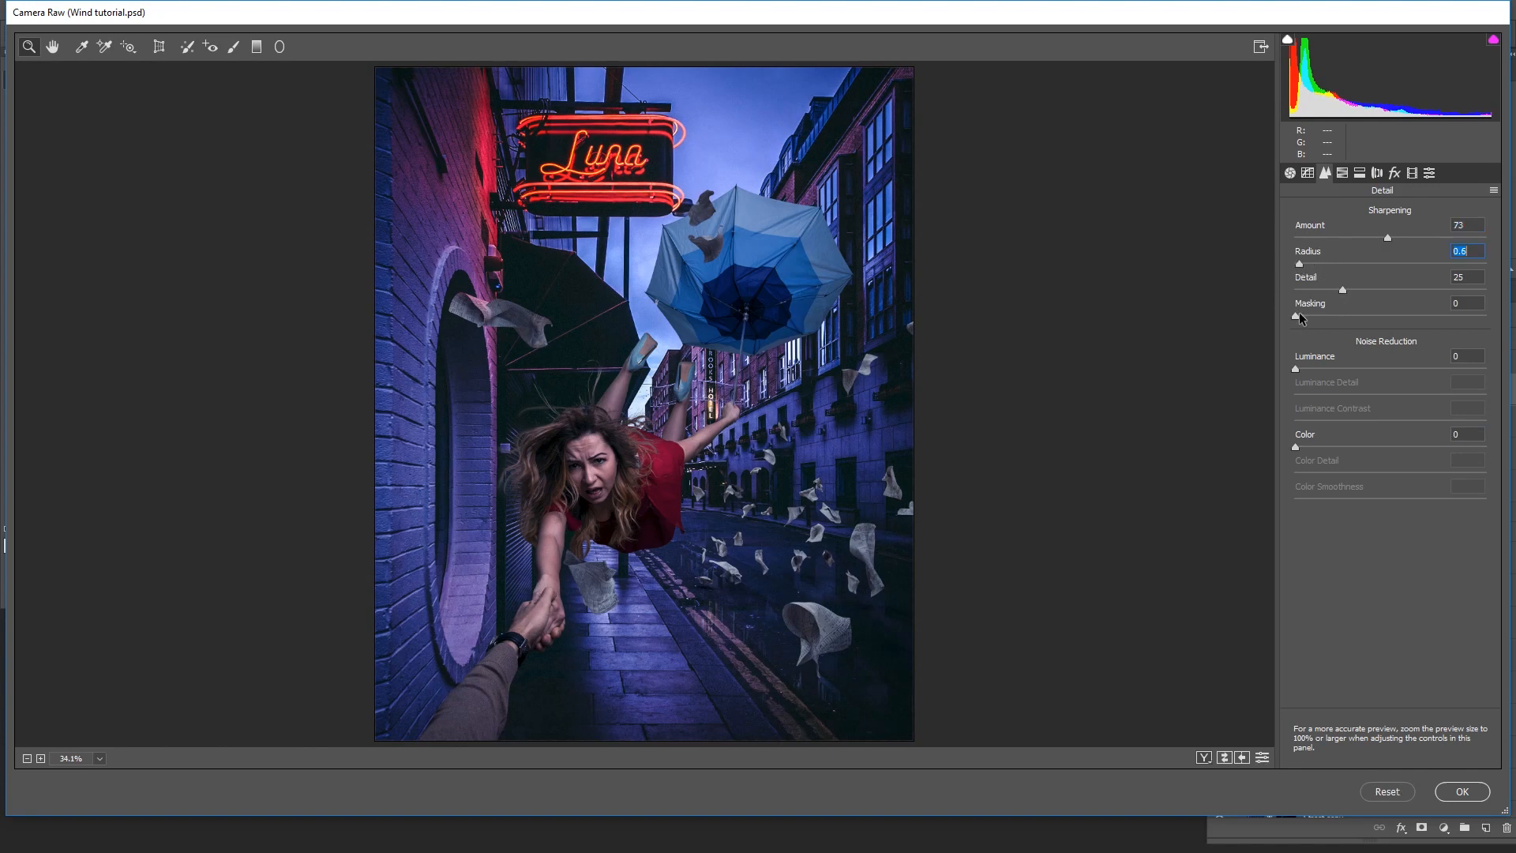
left_click_drag(1296, 317, 1448, 317)
key("alt")
- Split-tone the shadows with Hue 236 and Saturation 13
left_click(1359, 173)
left_click_drag(1411, 362, 1408, 362)
left_click_drag(1295, 385, 1319, 383)
left_click_drag(1402, 360, 1423, 359)
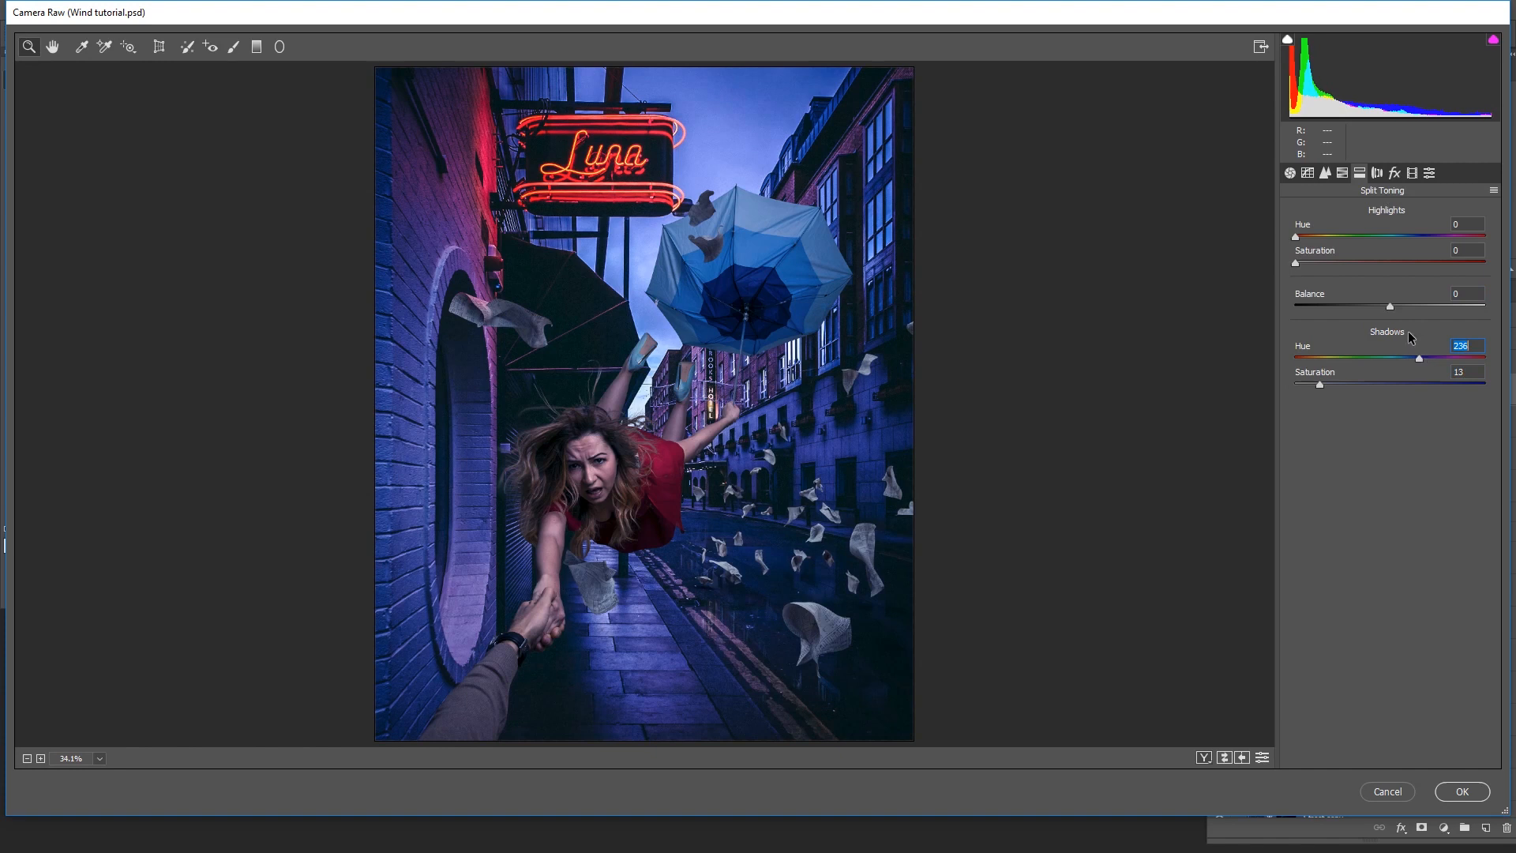
- Set the split toning Balance to +60 and the highlights to Hue 192 with Saturation 0
left_click_drag(1389, 306, 1447, 308)
left_click_drag(1295, 235, 1375, 237)
left_click_drag(1297, 264, 1417, 241)
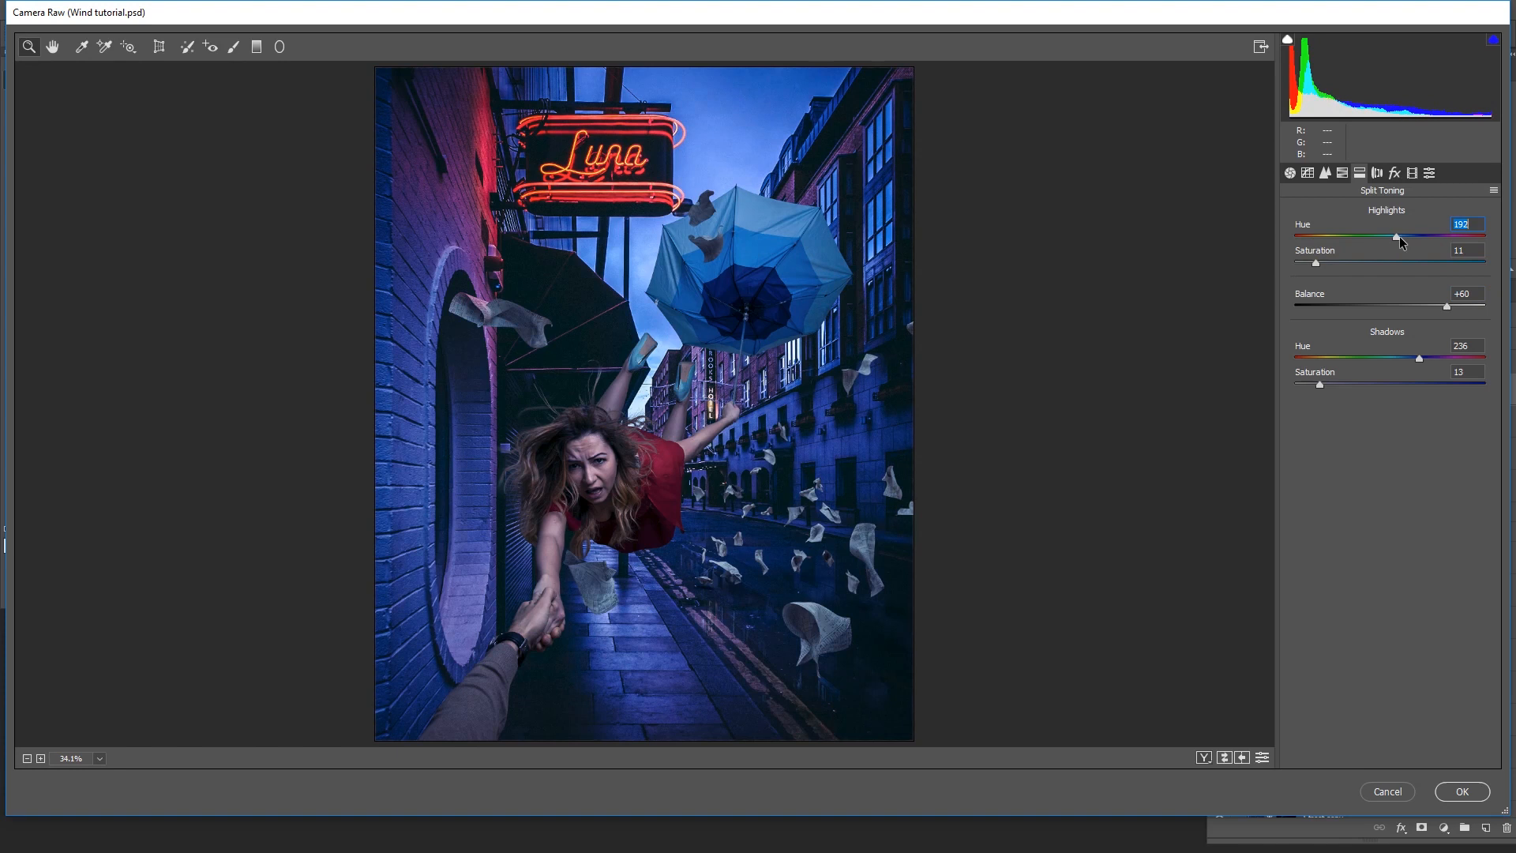
left_click_drag(1313, 260, 1264, 271)
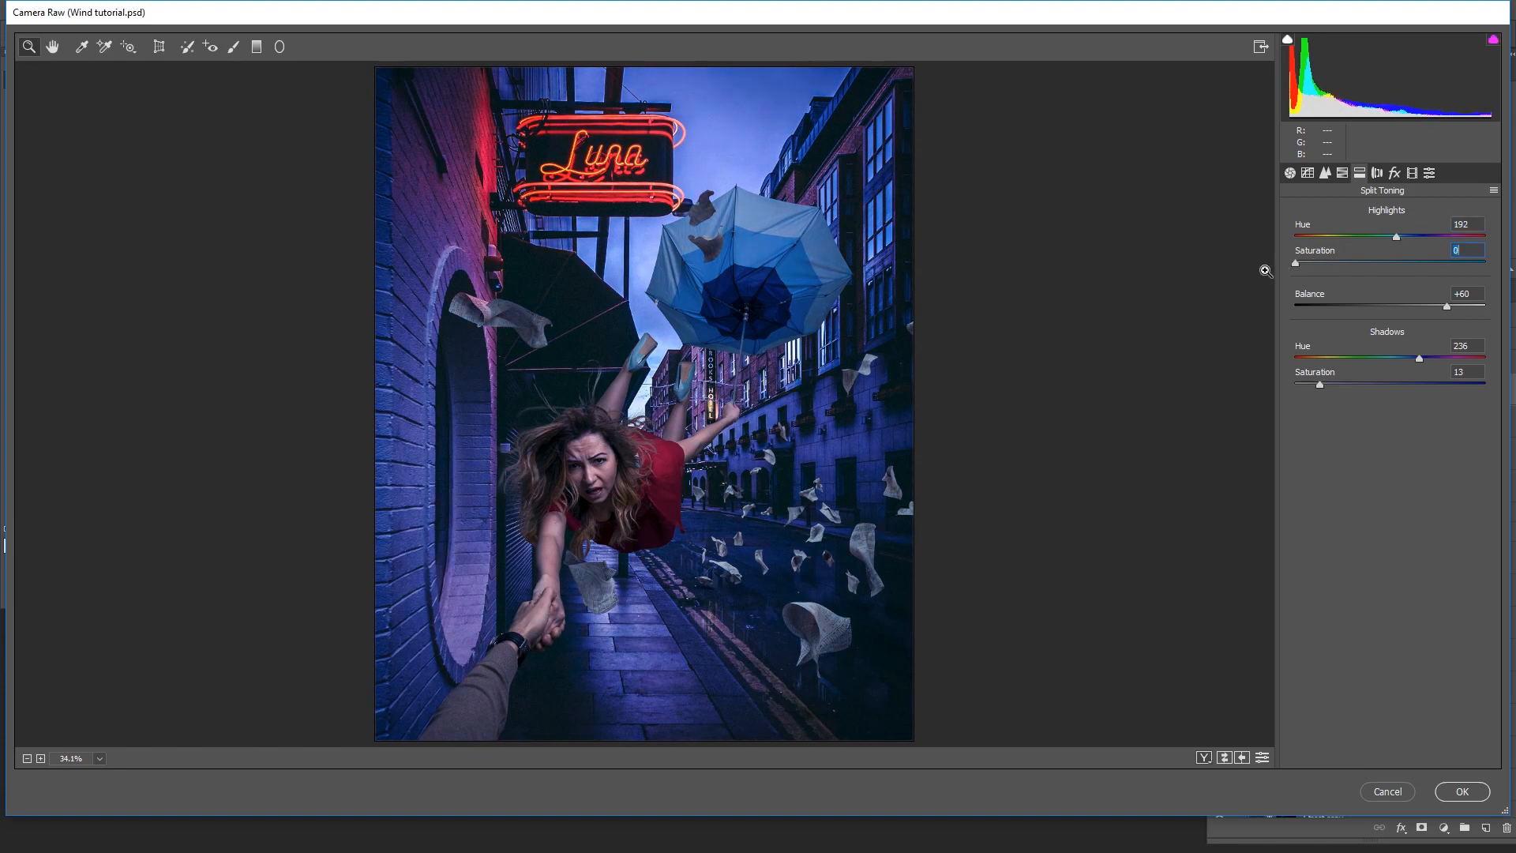
- Raise Shadows to +23, fine-tune the colour intensity, apply the Camera Raw Filter and compare Layer 4 before and after
left_click(1290, 172)
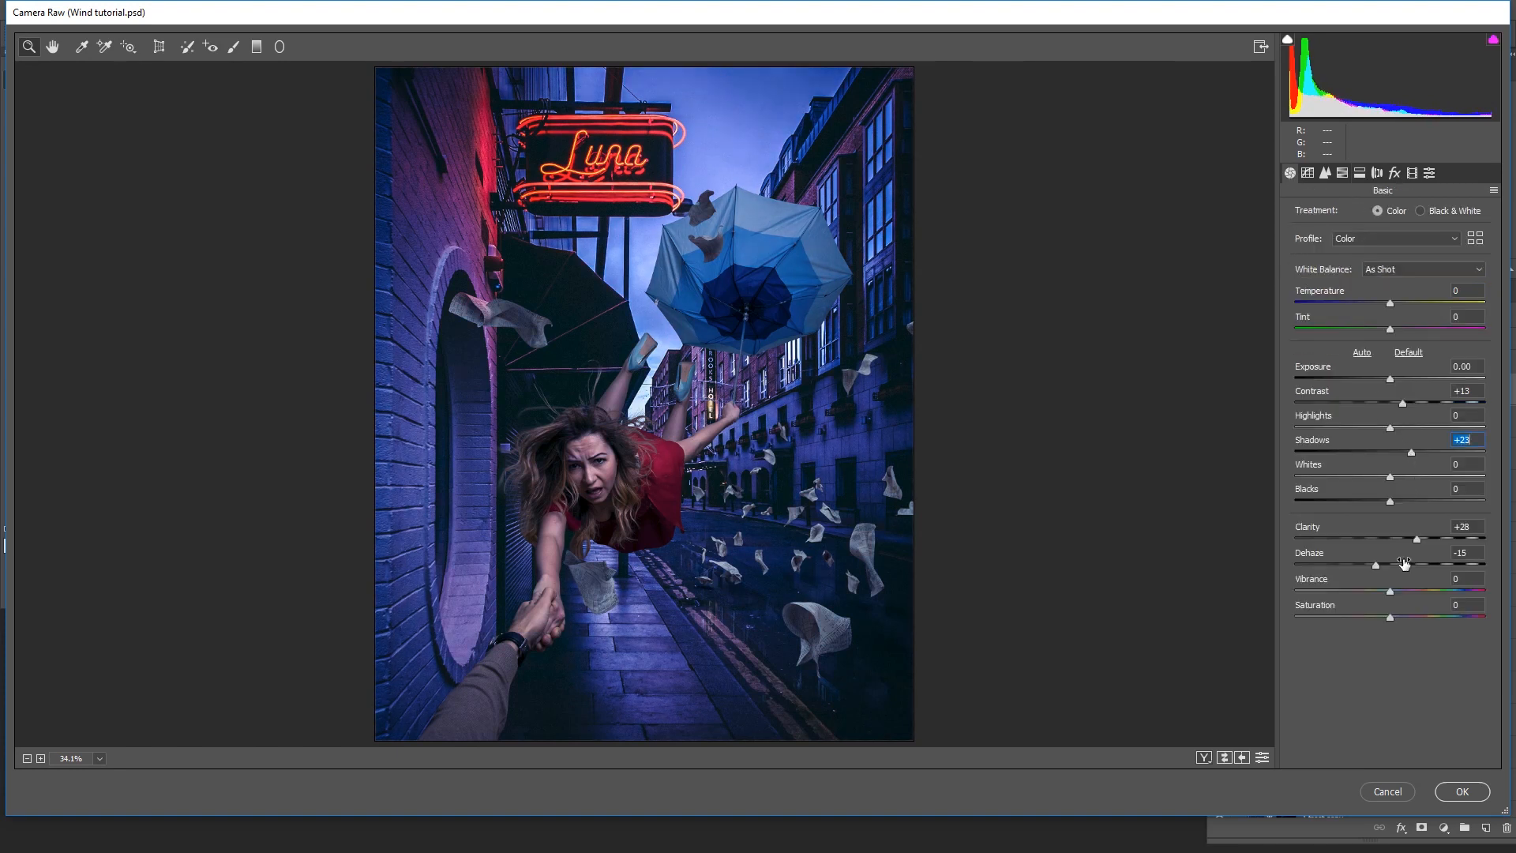
mouse_move(1391, 617)
left_mouse_down()
mouse_move(1375, 620)
mouse_move(1398, 593)
left_mouse_up()
left_click(1462, 791)
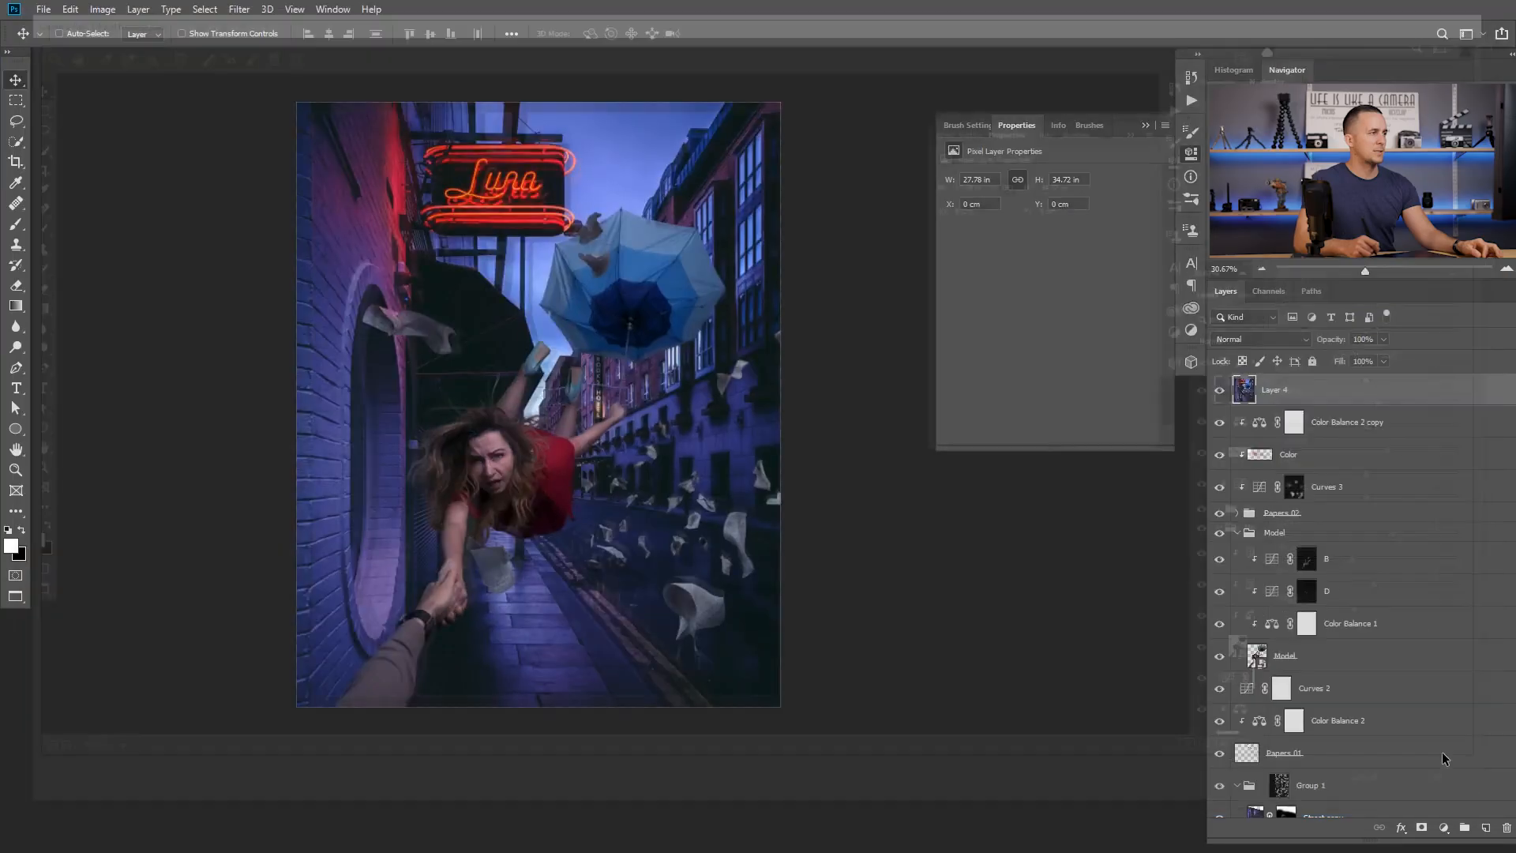
left_click(1220, 390)
left_click(1218, 390)
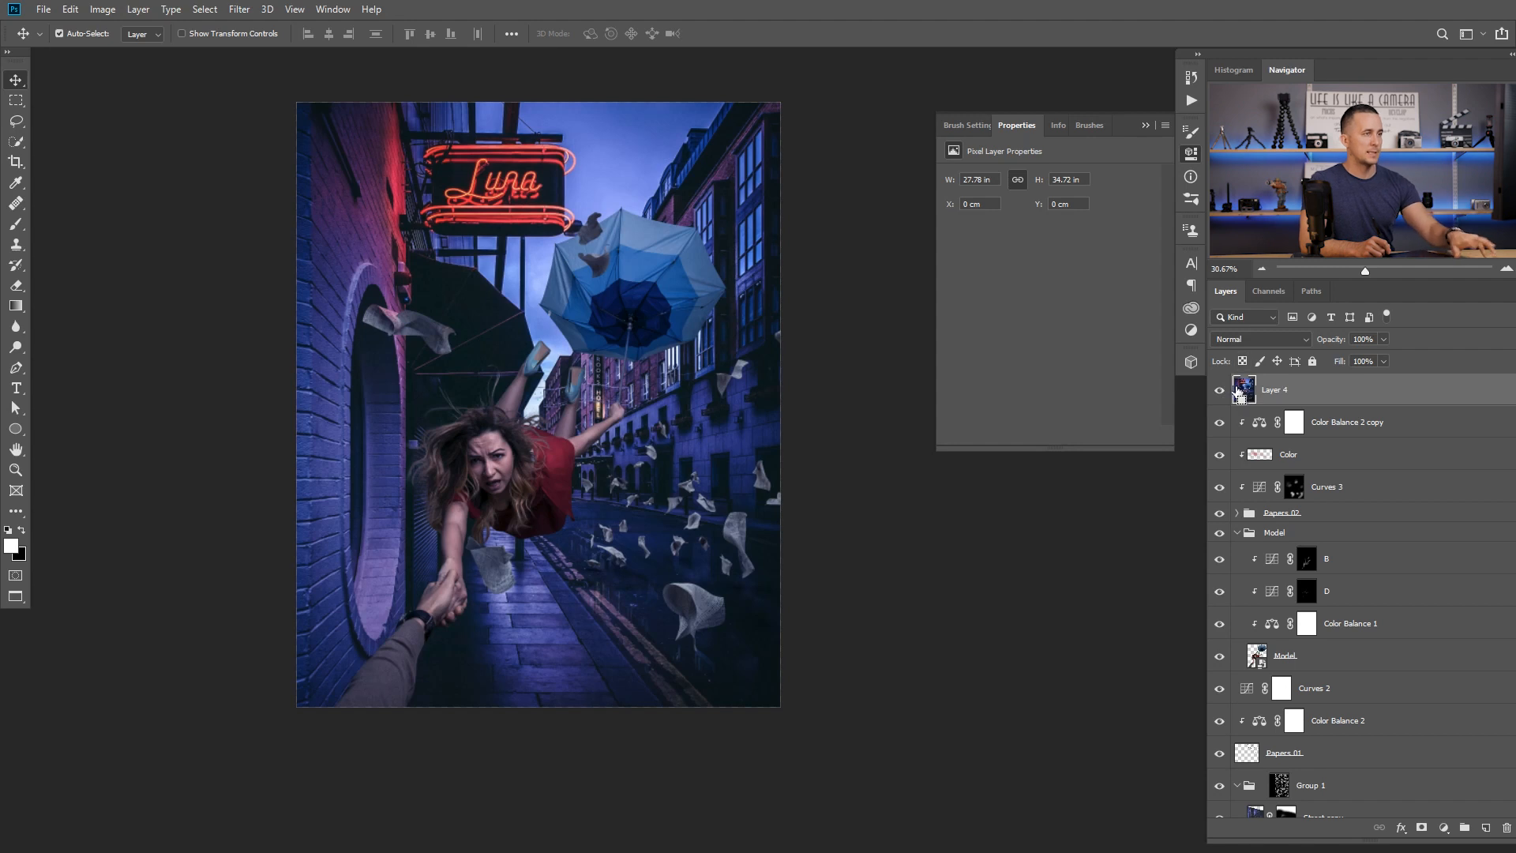
- Duplicate Layer 4 and apply a Radial Blur with Amount 3, Zoom method and Good quality to the copy
key("ctrl+j")
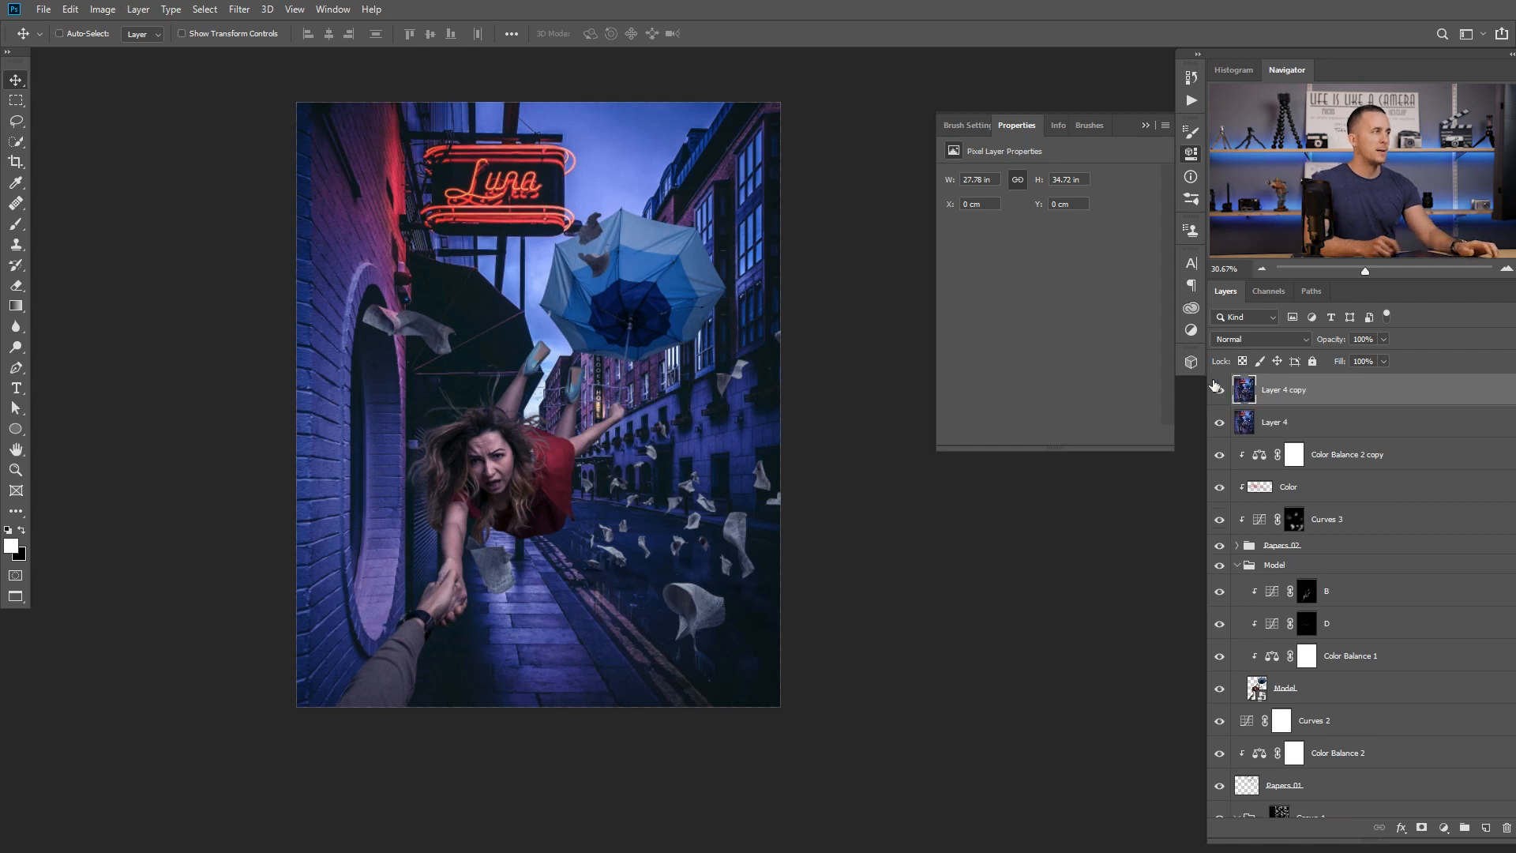
left_click(240, 10)
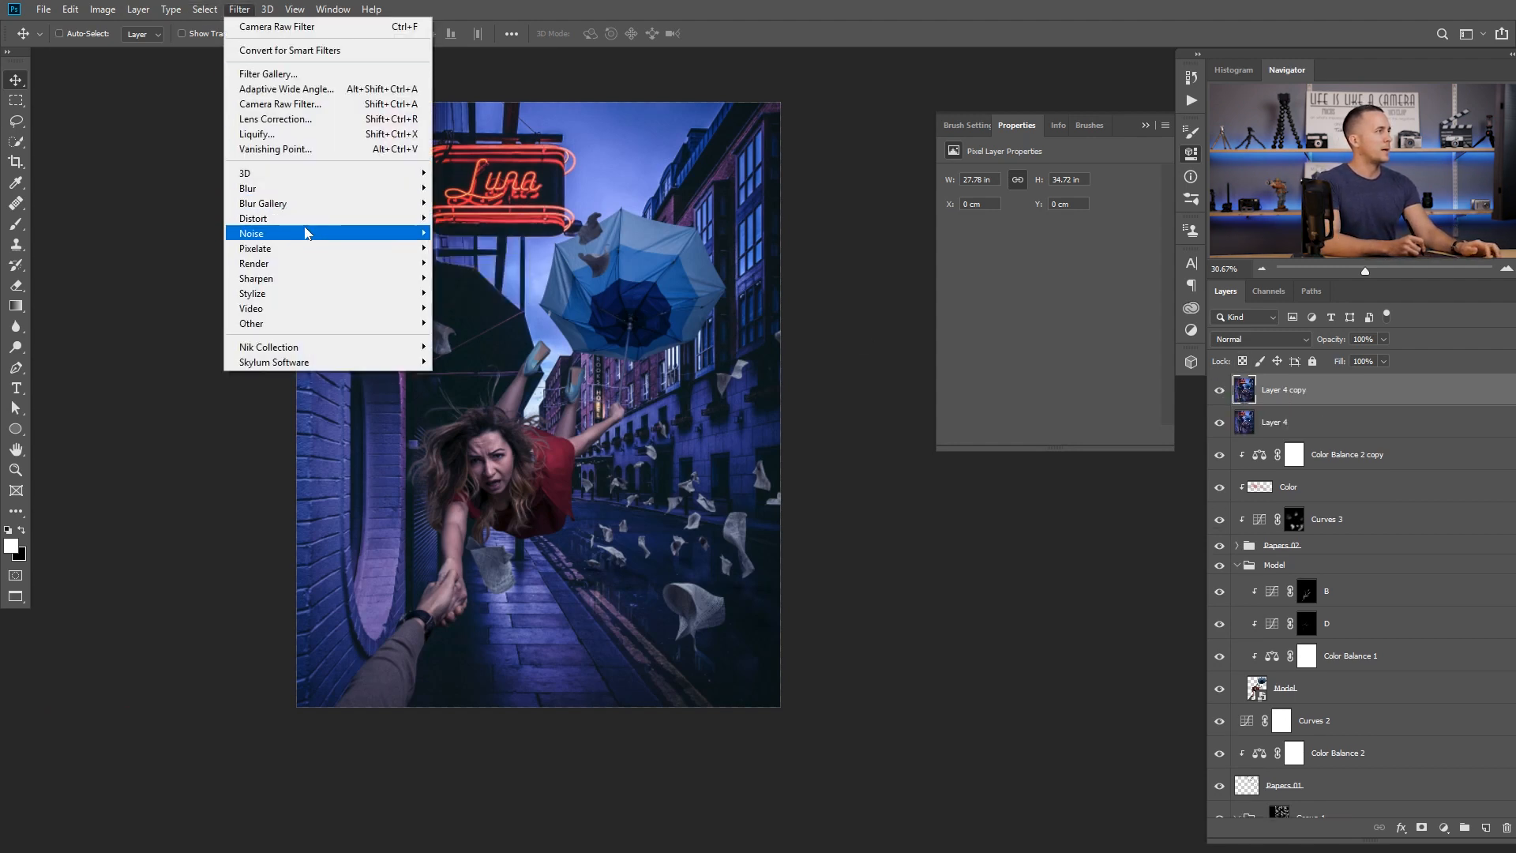
mouse_move(324, 195)
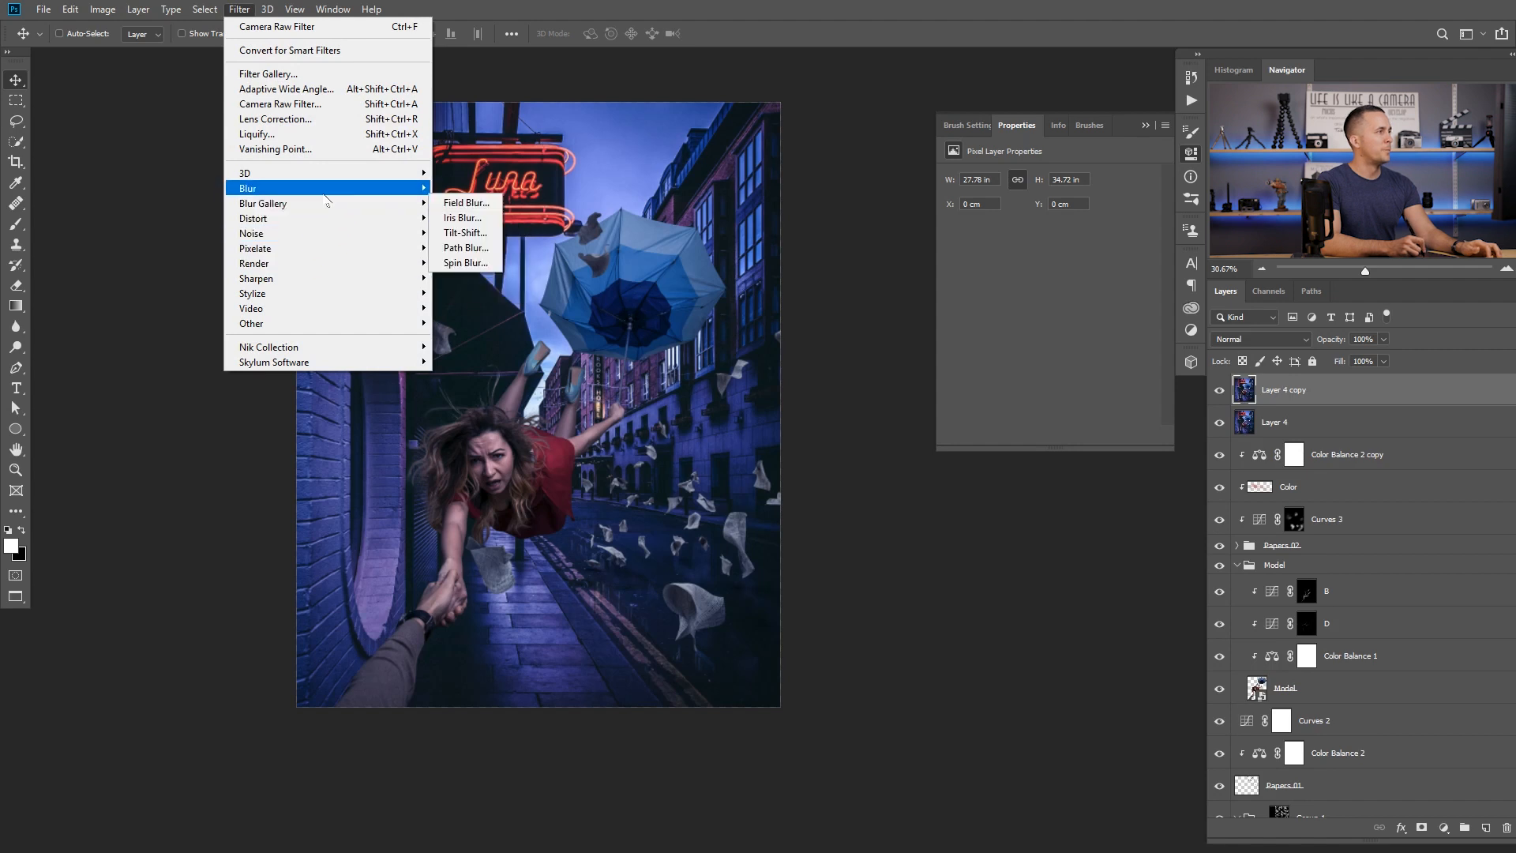
left_click(487, 295)
left_click_drag(660, 553, 813, 360)
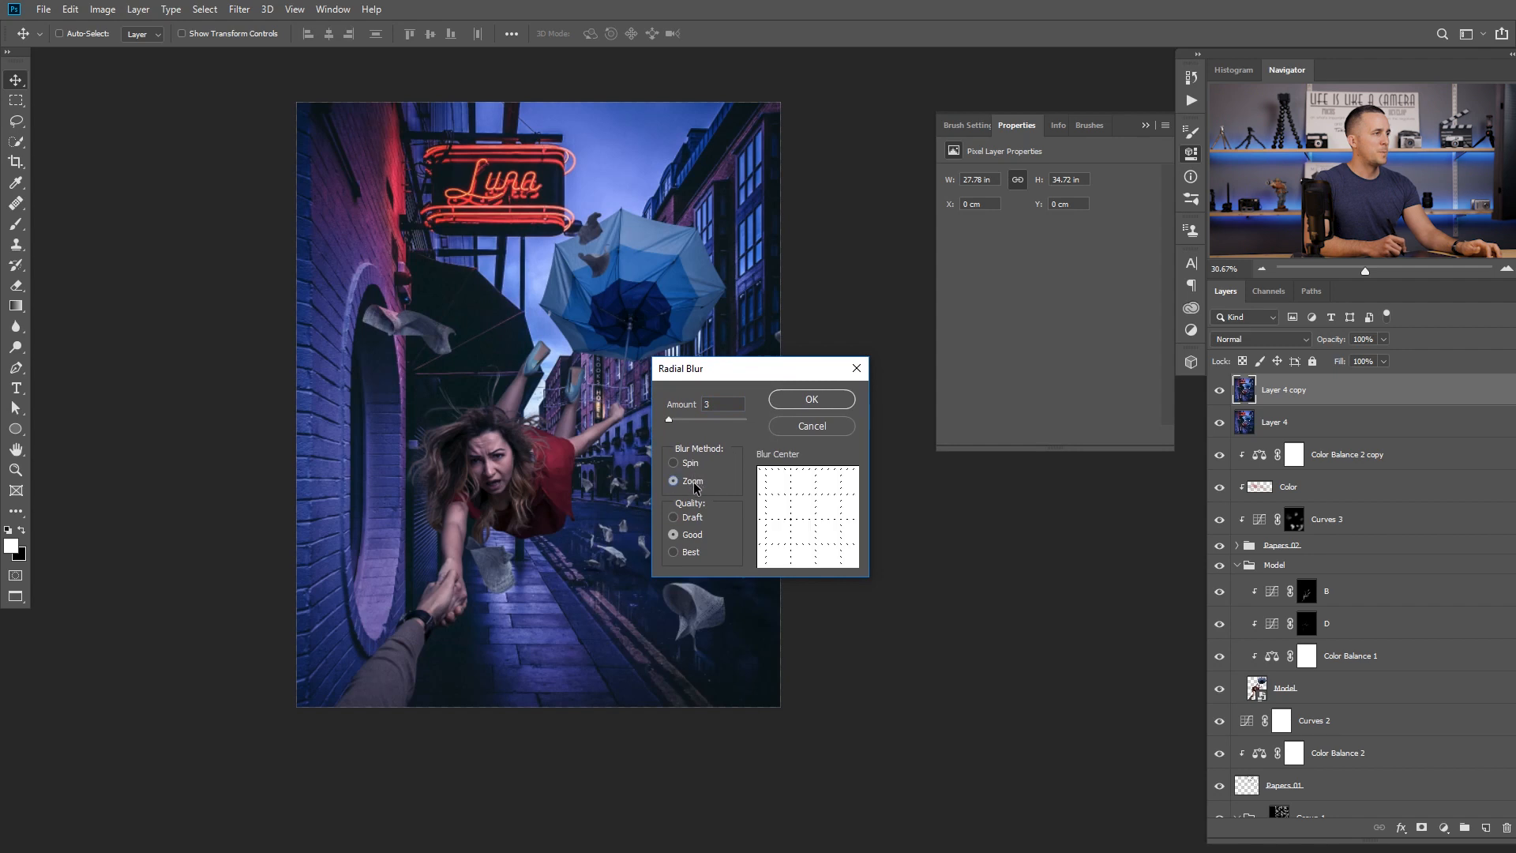
left_click_drag(796, 521, 799, 517)
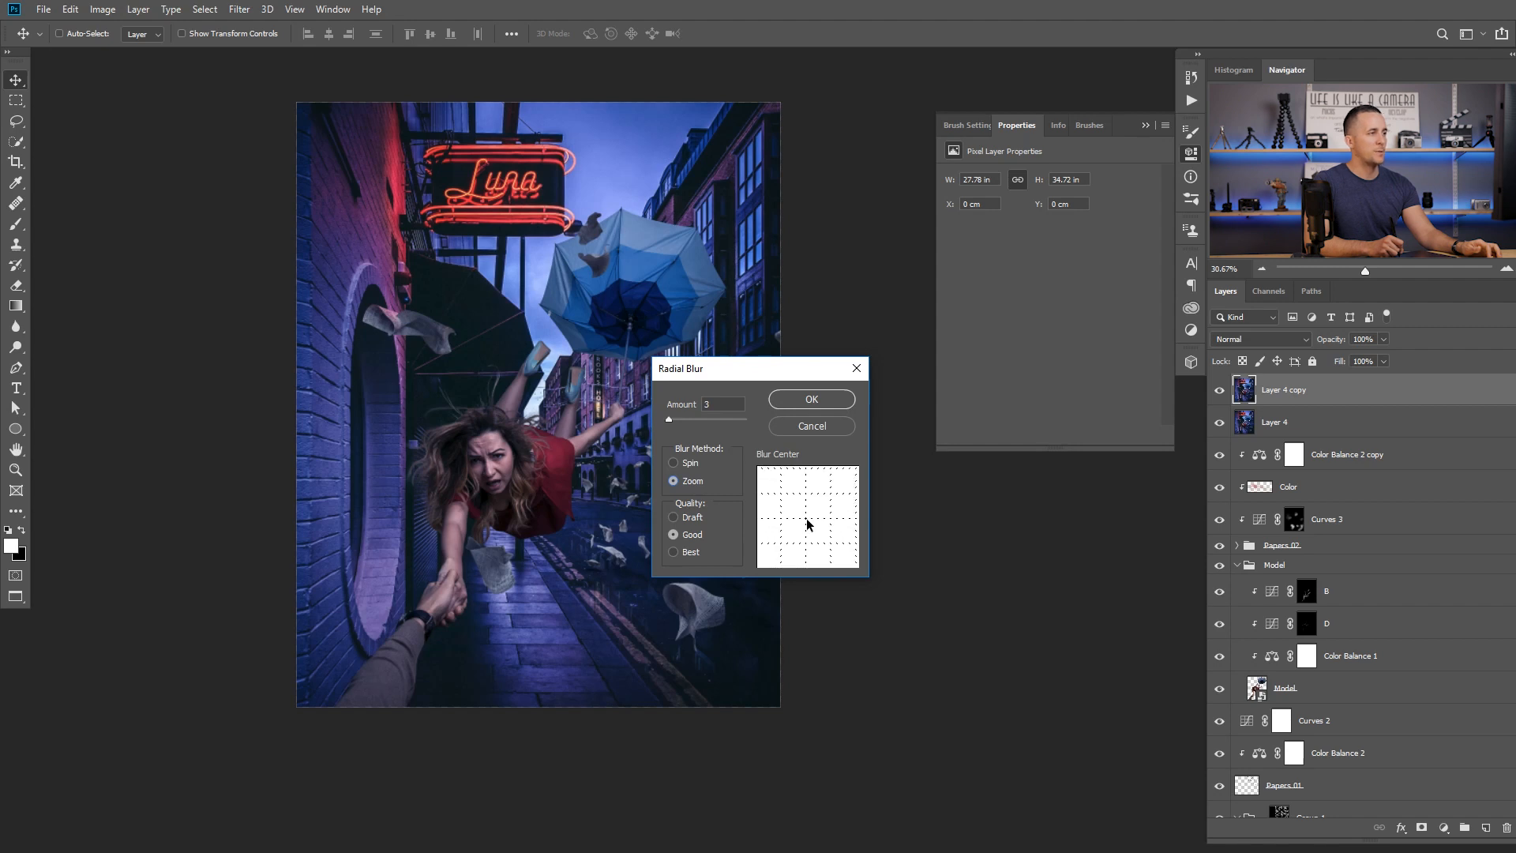
left_click(811, 399)
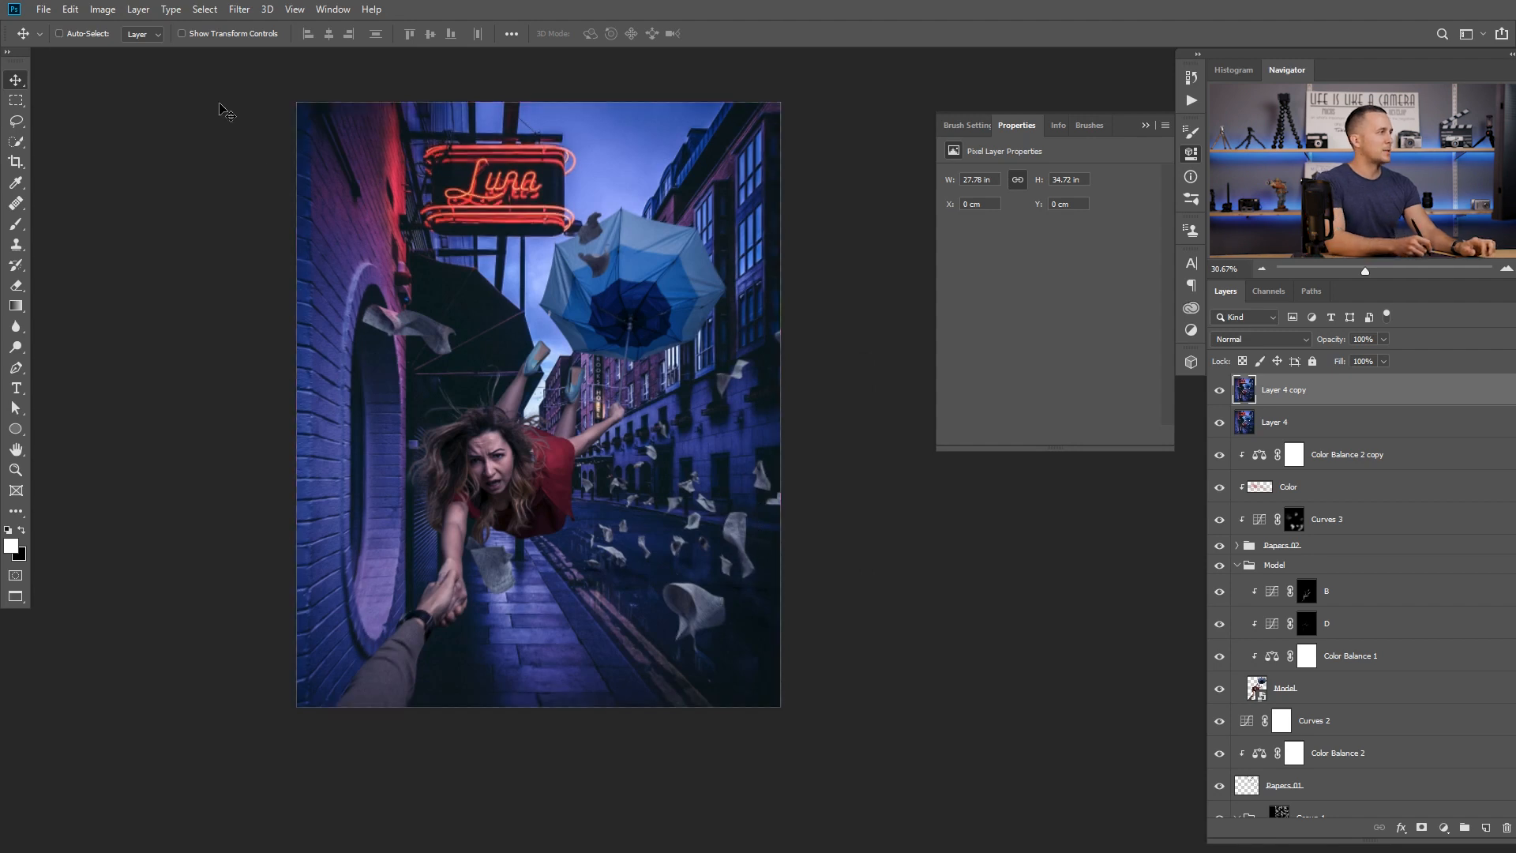
- Try a stronger Zoom Radial Blur on Layer 4 copy and undo it
key("ctrl+alt+f")
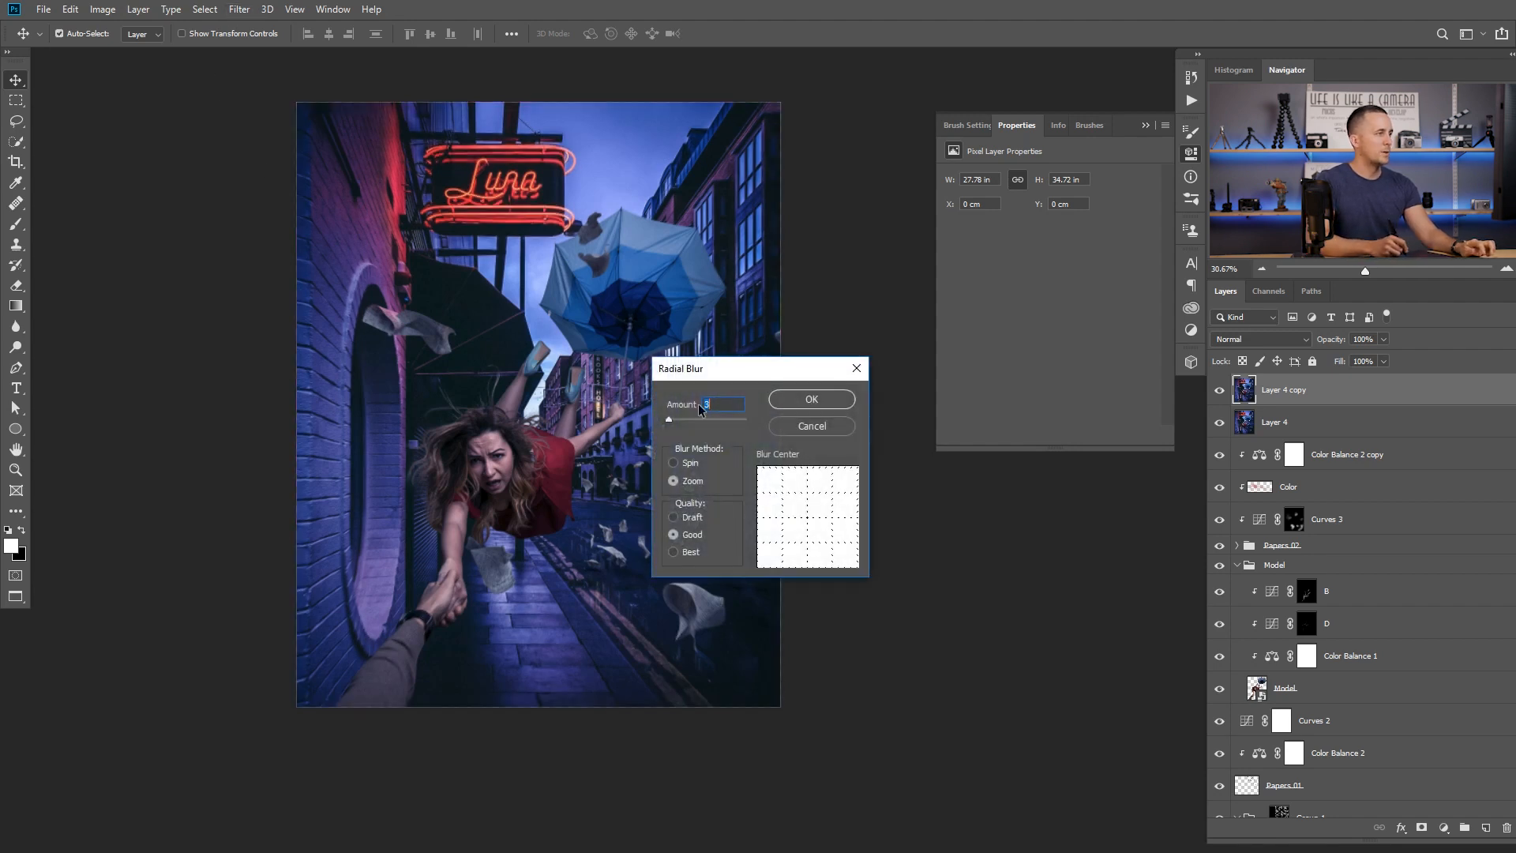
left_click(791, 405)
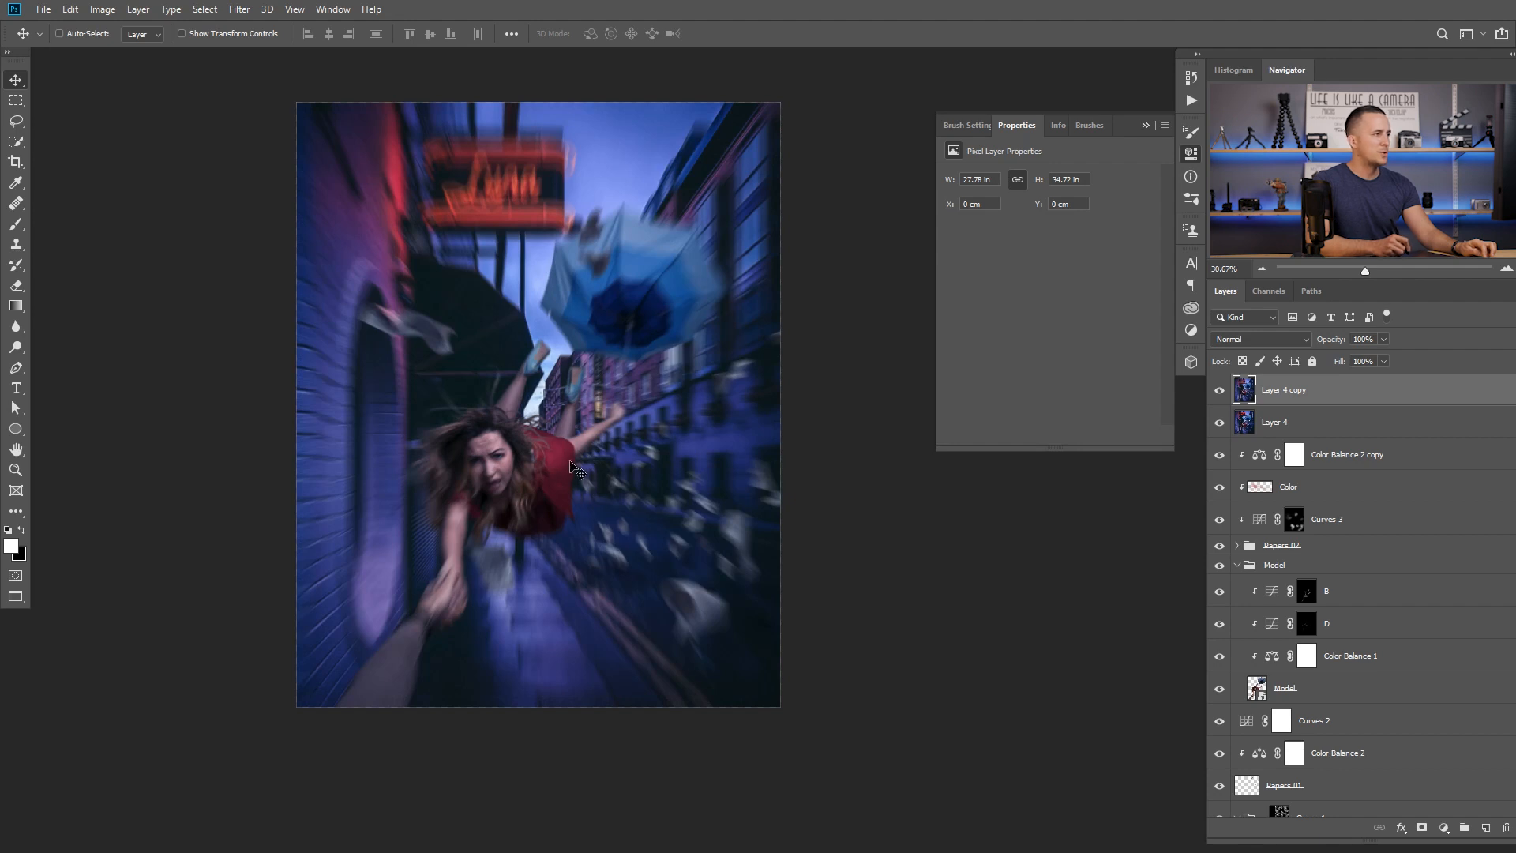
key("ctrl+z")
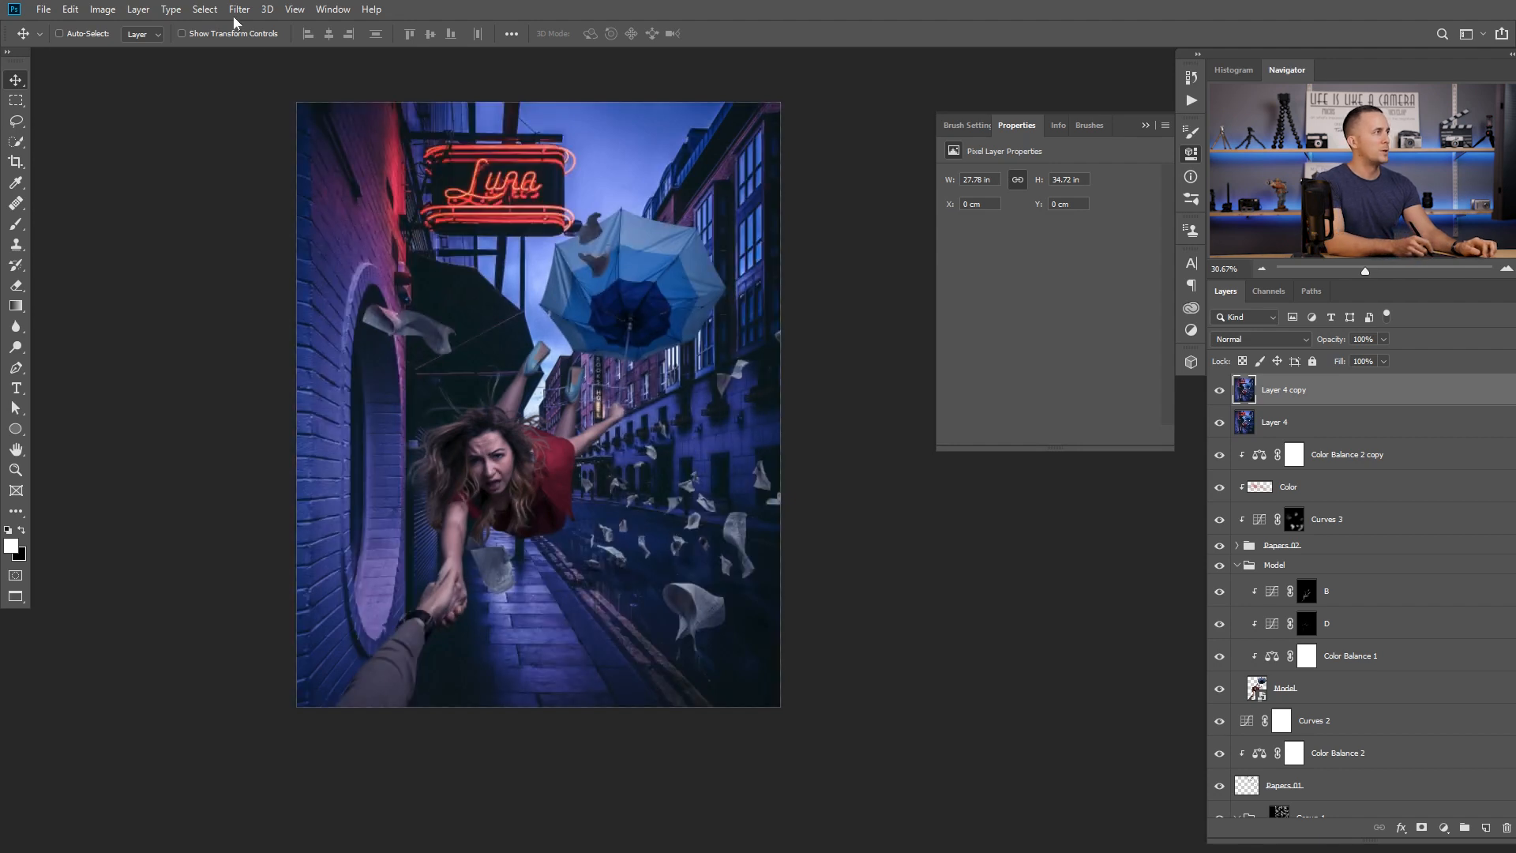
- Apply a Zoom Radial Blur with Amount 14 and Good quality to Layer 4 copy, shifting the blur centre slightly off the middle
left_click(239, 9)
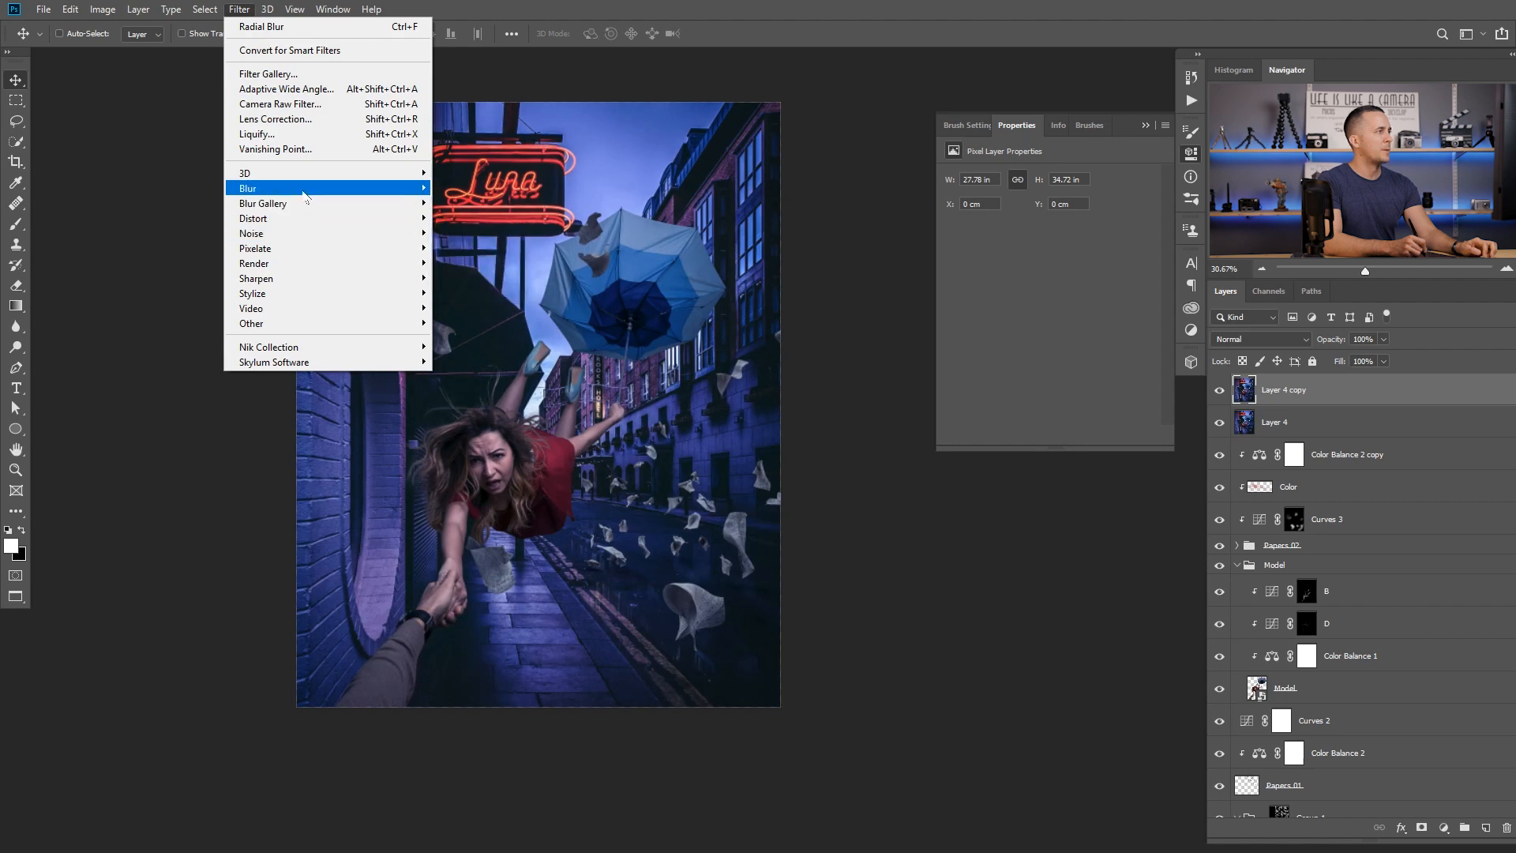
mouse_move(331, 188)
left_click(471, 293)
left_click_drag(805, 517, 794, 515)
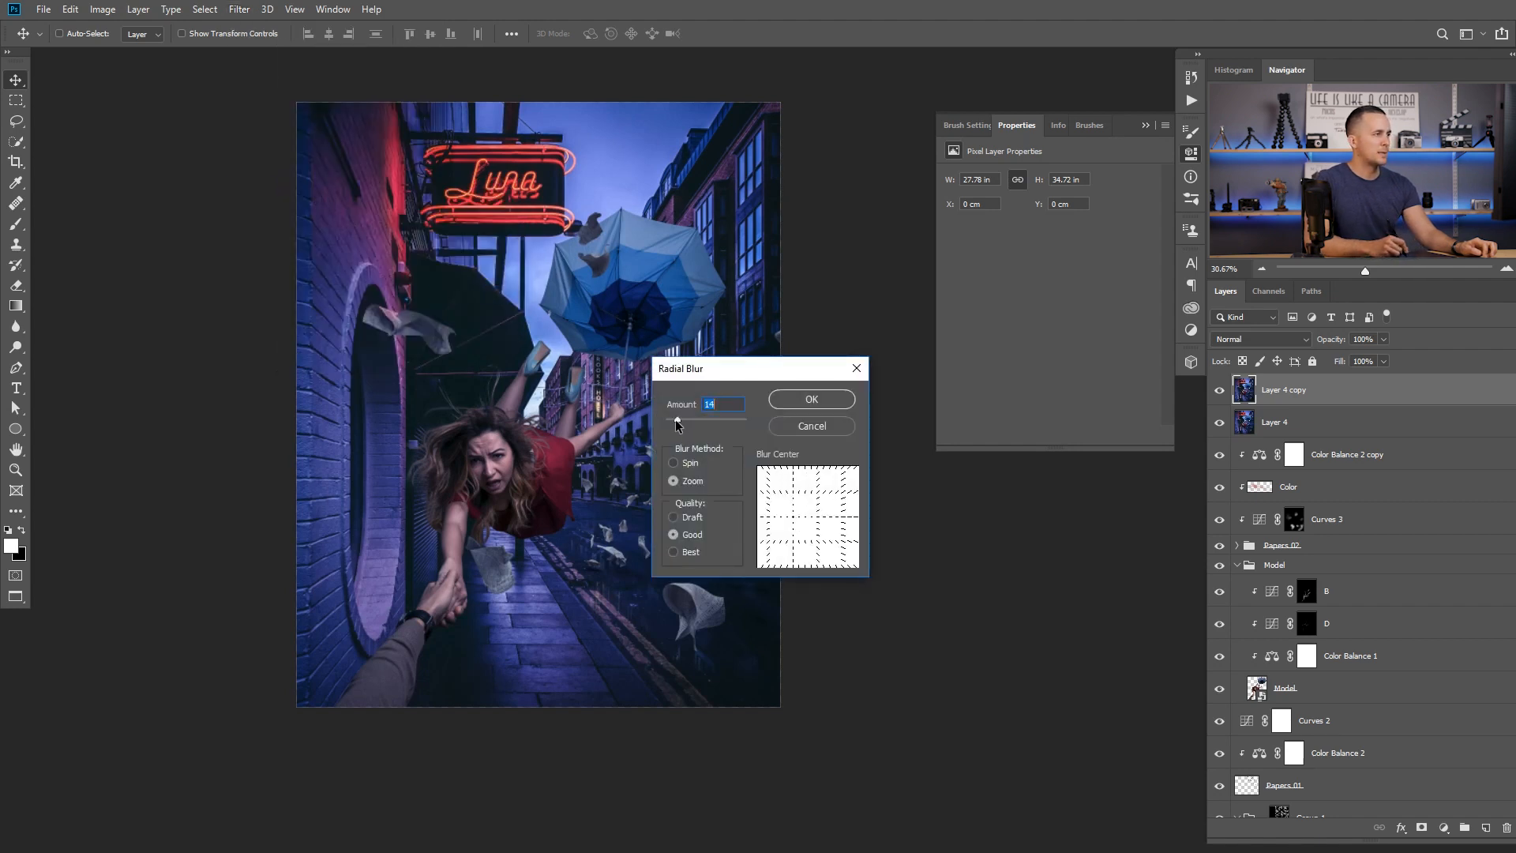
left_click(807, 401)
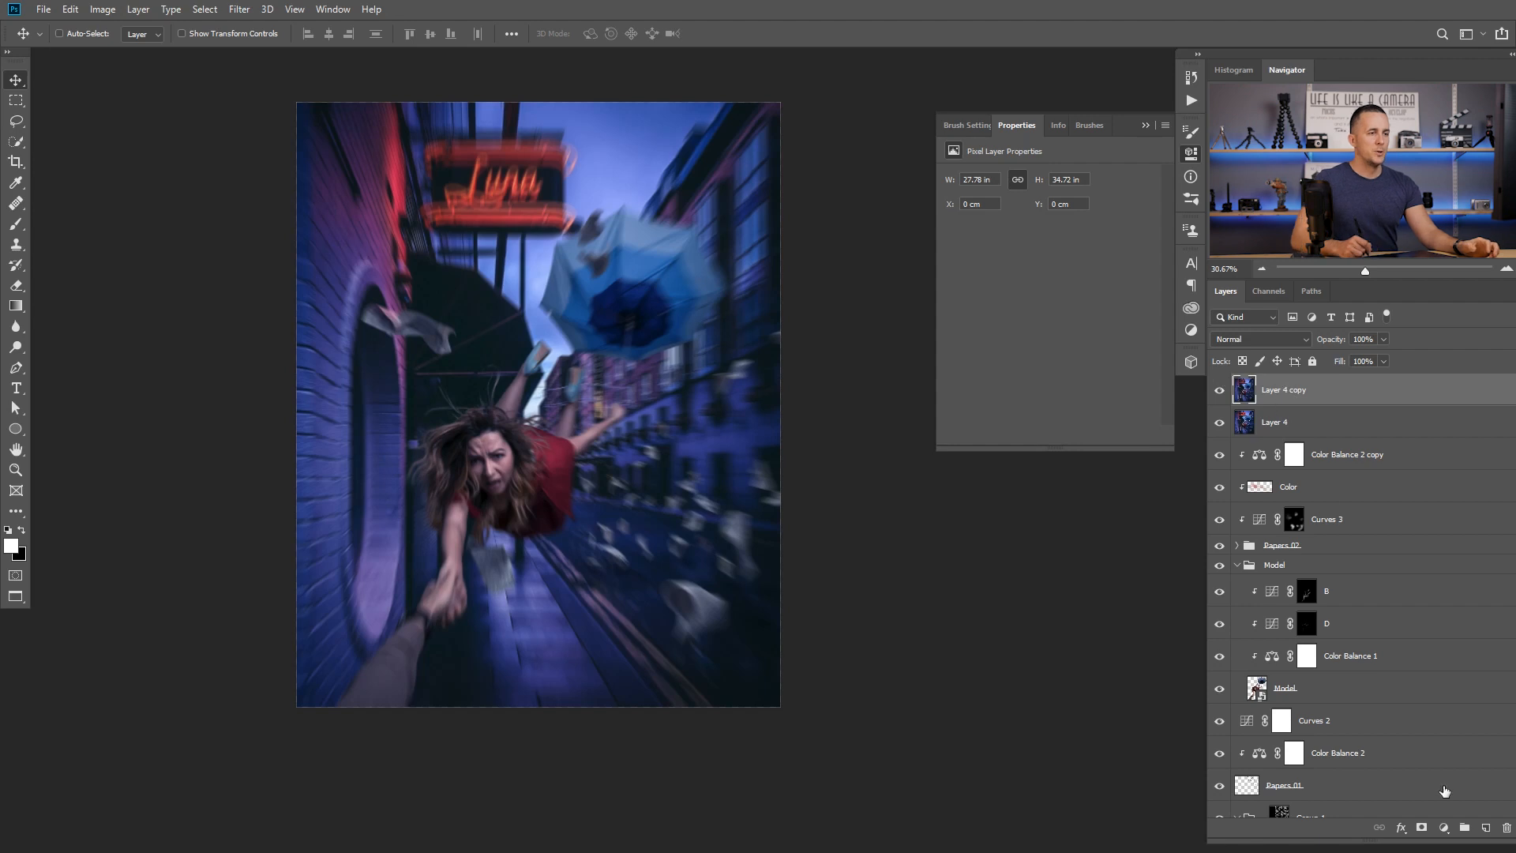
- Add a layer mask to Layer 4 copy and prepare a soft black brush at 1100 px and 50% opacity
left_click(1418, 831)
key("b")
right_click(1032, 745)
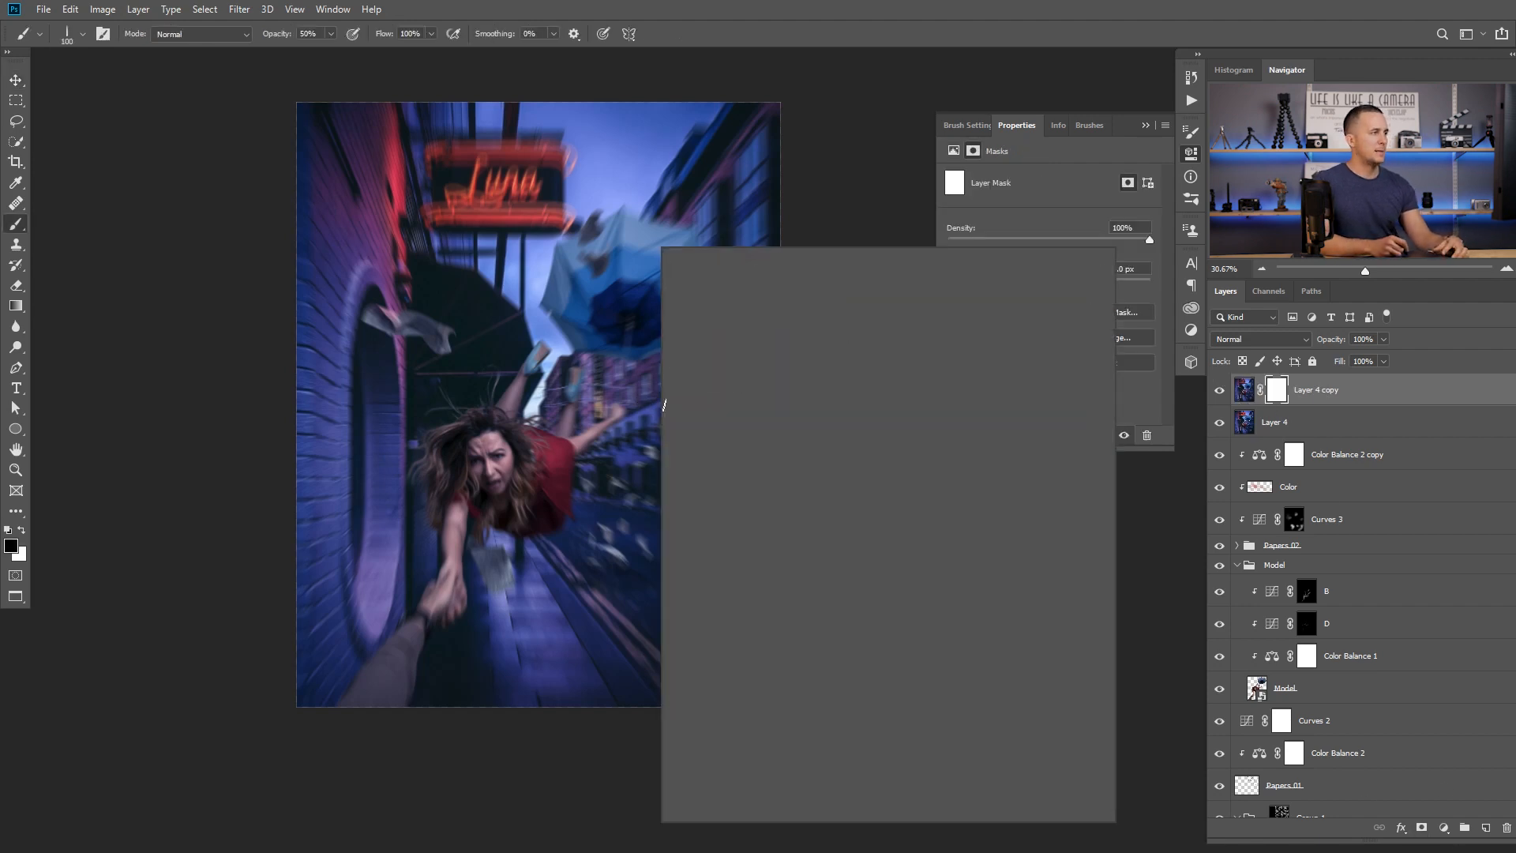
mouse_move(1075, 588)
left_mouse_down()
mouse_move(1043, 423)
mouse_move(1019, 395)
left_mouse_up()
left_click(772, 414)
left_click(525, 446)
key("bracketright")
key("bracketright")
key("bracketright")
key("bracketright")
key("bracketright")
key("bracketright")
key("bracketright")
key("bracketright")
key("bracketright")
key("bracketright")
key("bracketright")
key("bracketright")
key("bracketright")
key("bracketright")
- Paint black on the mask over the woman, the arms and the umbrella, and delete the blurred layer
left_click_drag(513, 445, 498, 498)
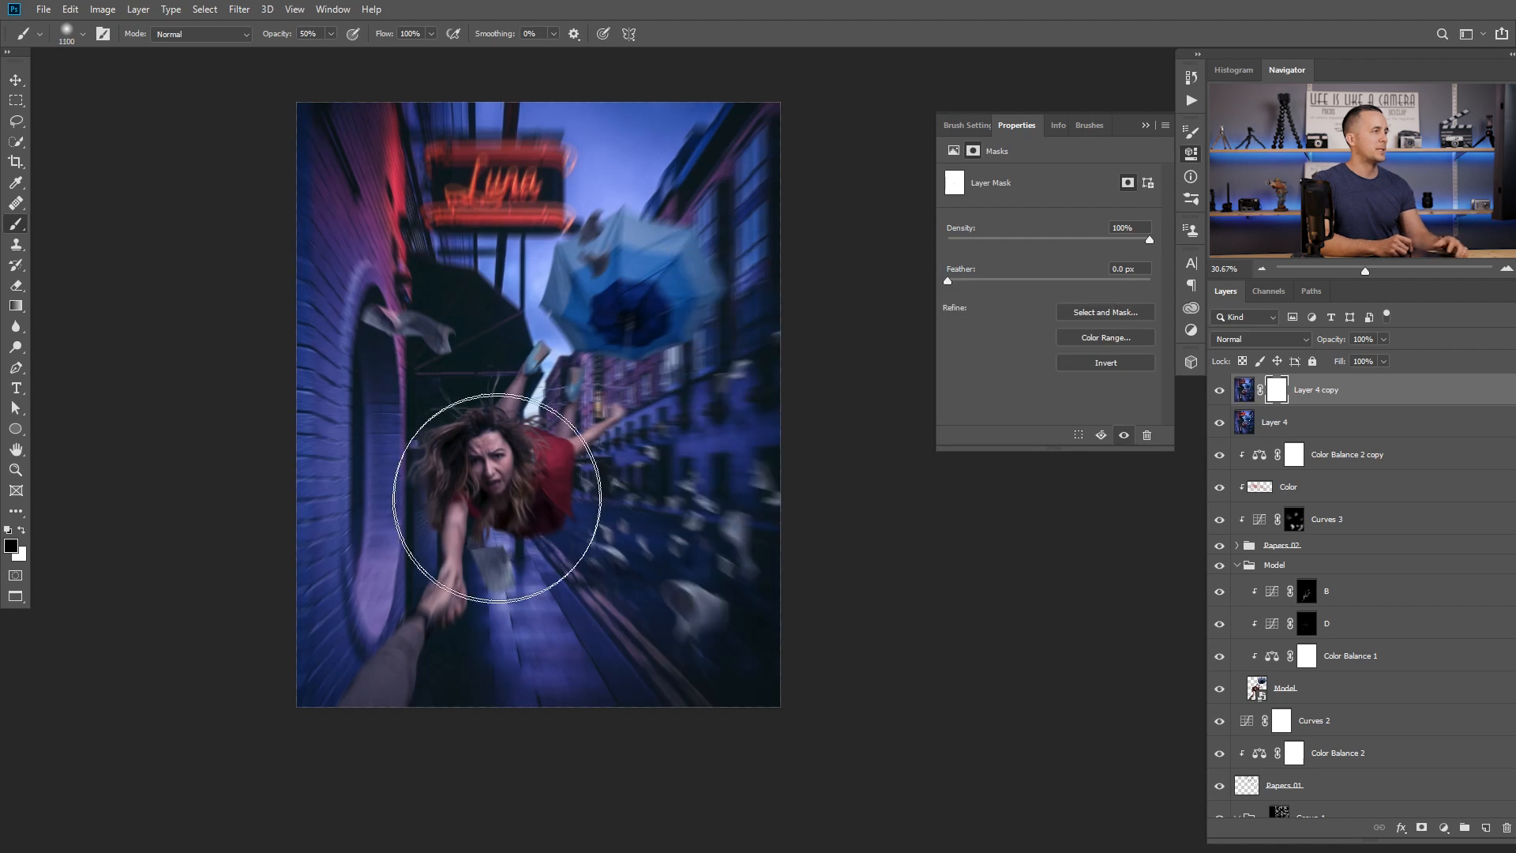
left_click_drag(541, 379, 600, 294)
left_click_drag(559, 355, 490, 490)
right_click(535, 423)
mouse_move(527, 422)
left_mouse_down()
mouse_move(508, 464)
mouse_move(507, 545)
mouse_move(455, 625)
mouse_move(656, 549)
mouse_move(702, 648)
left_mouse_up()
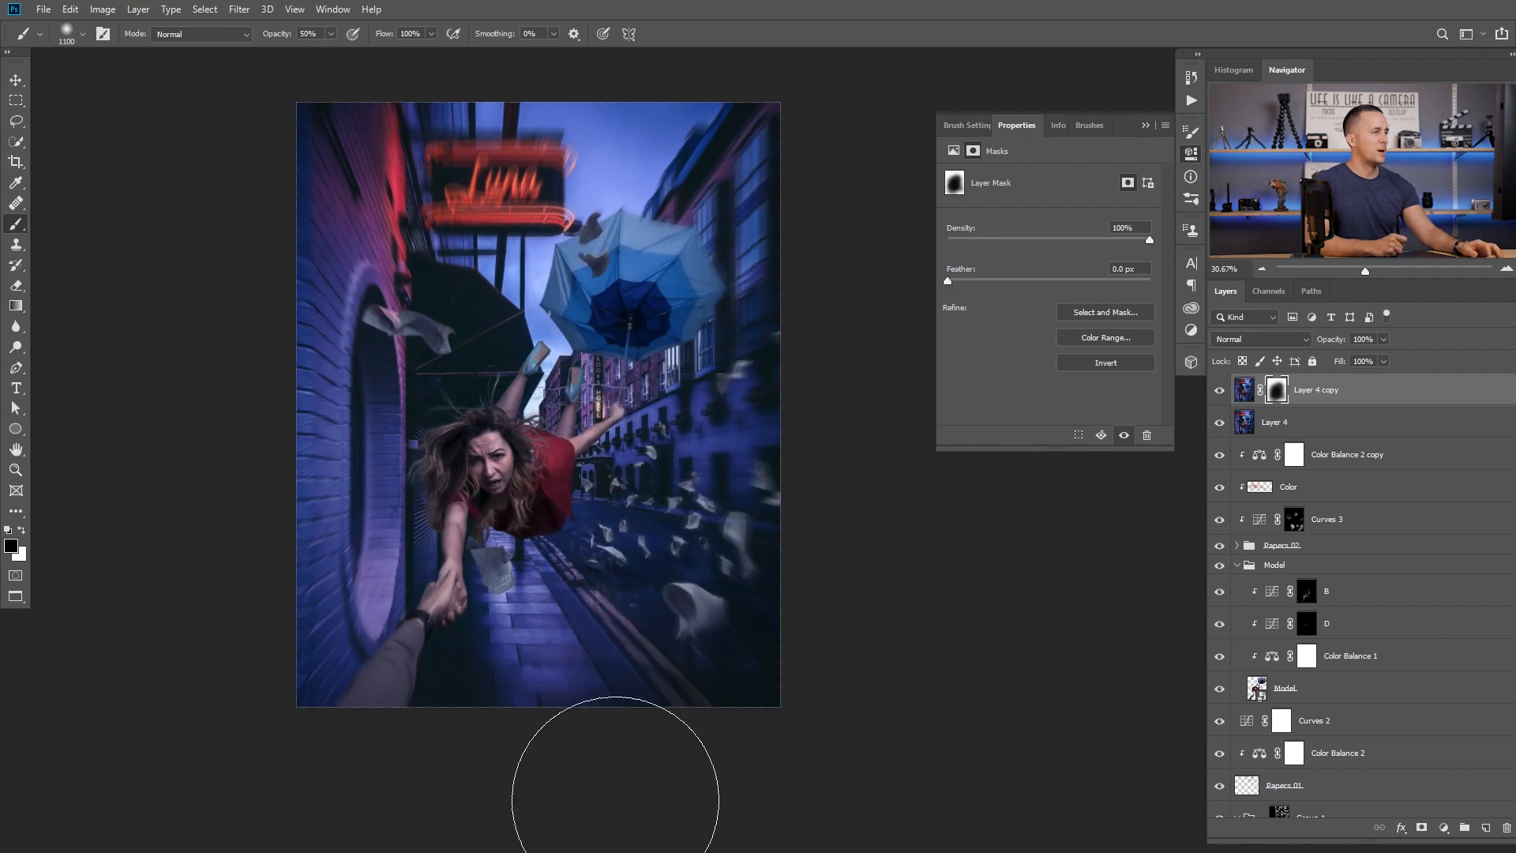
key("Delete")
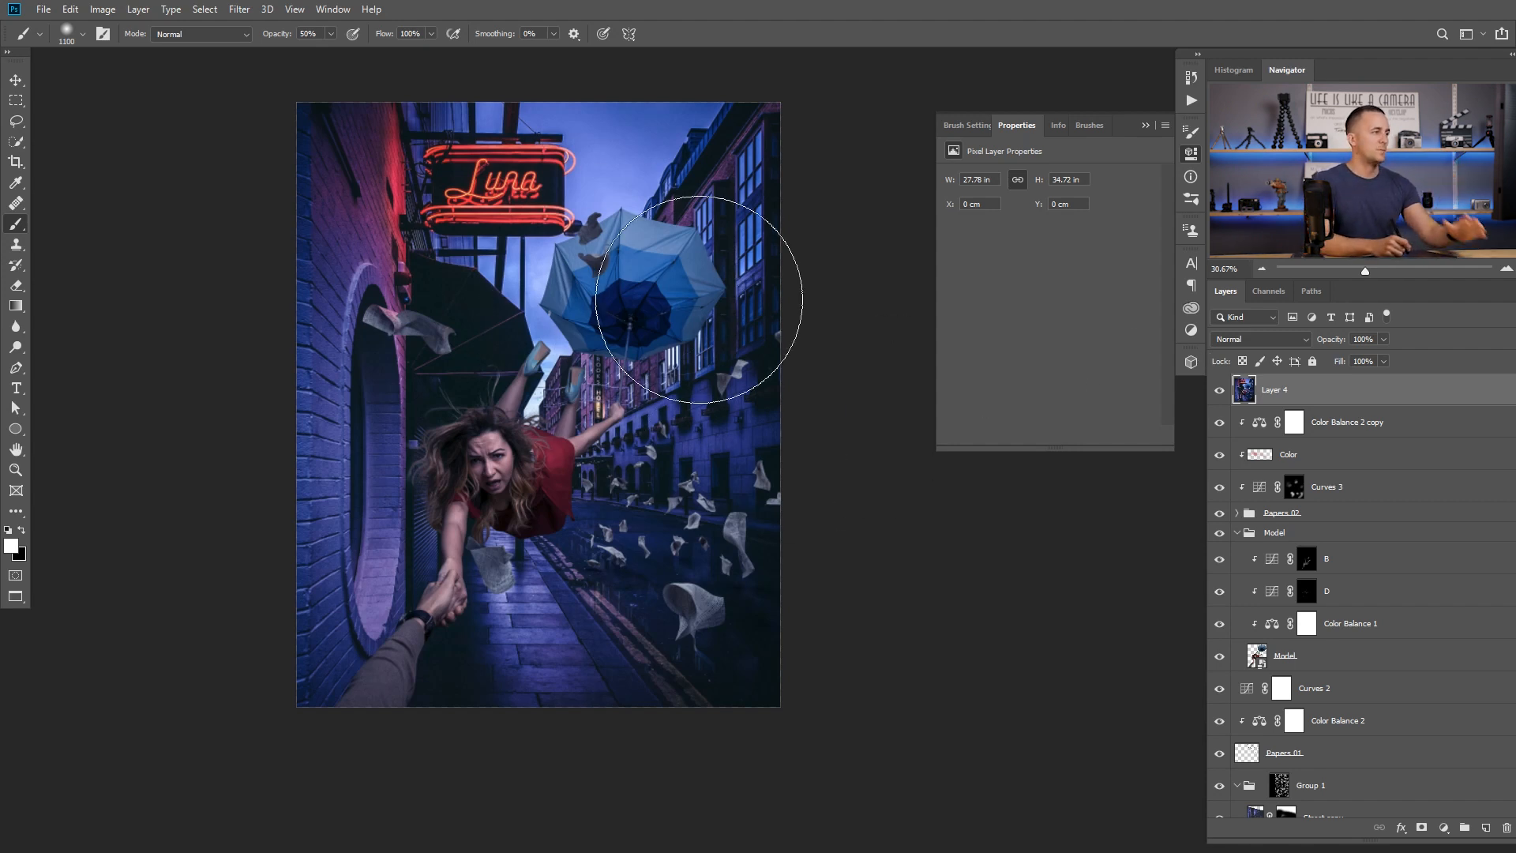
- Apply the Pro Contrast filter in Color Efex Pro 4 with Correct Color Cast 4% and Dynamic Contrast 31%, and compare before and after
key("v")
left_click(239, 9)
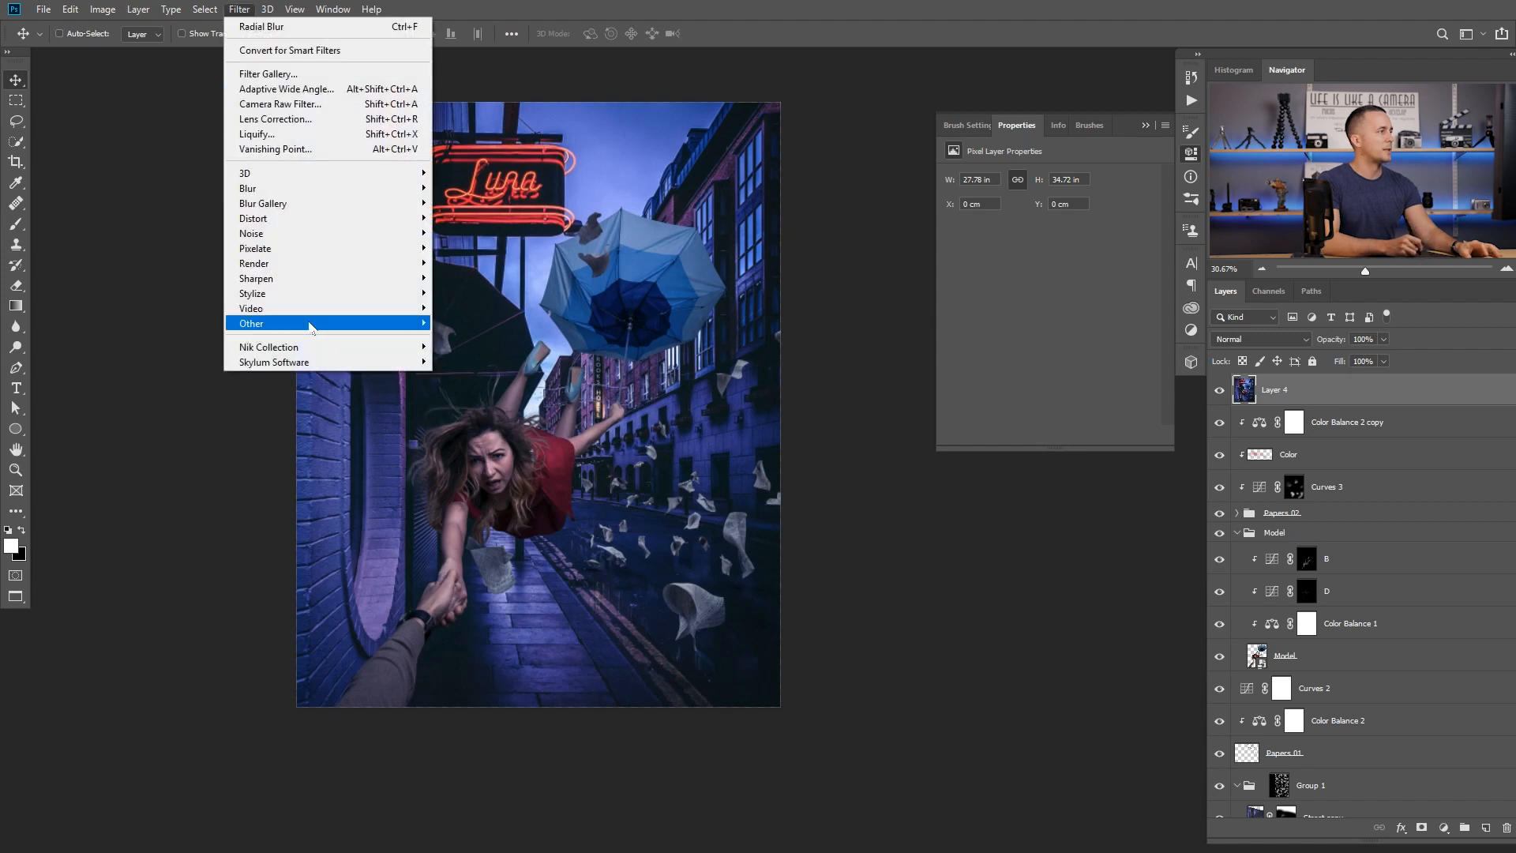
mouse_move(355, 347)
left_click(499, 363)
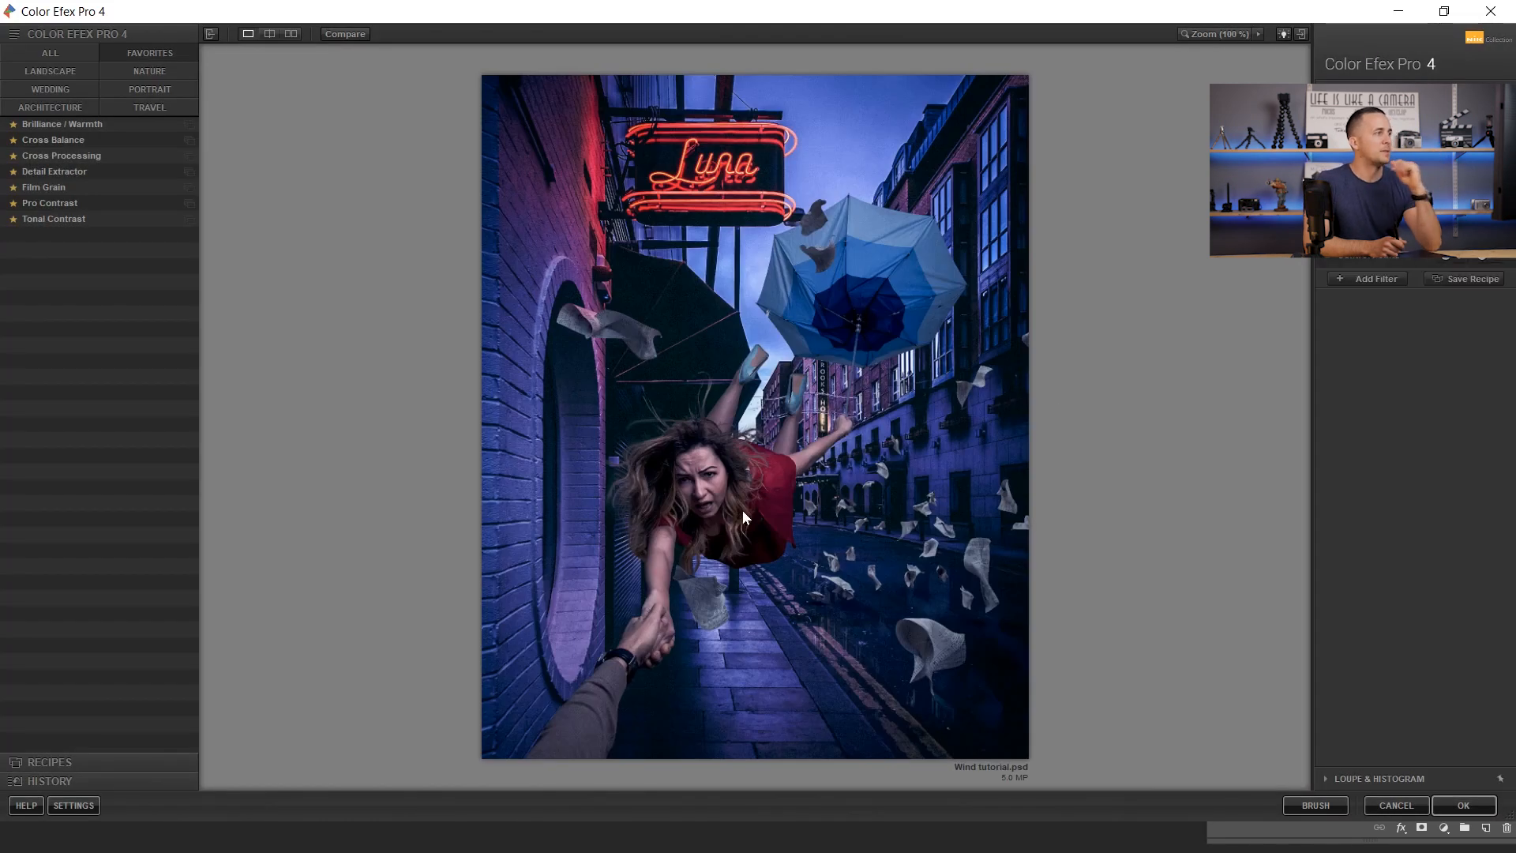
left_click(52, 202)
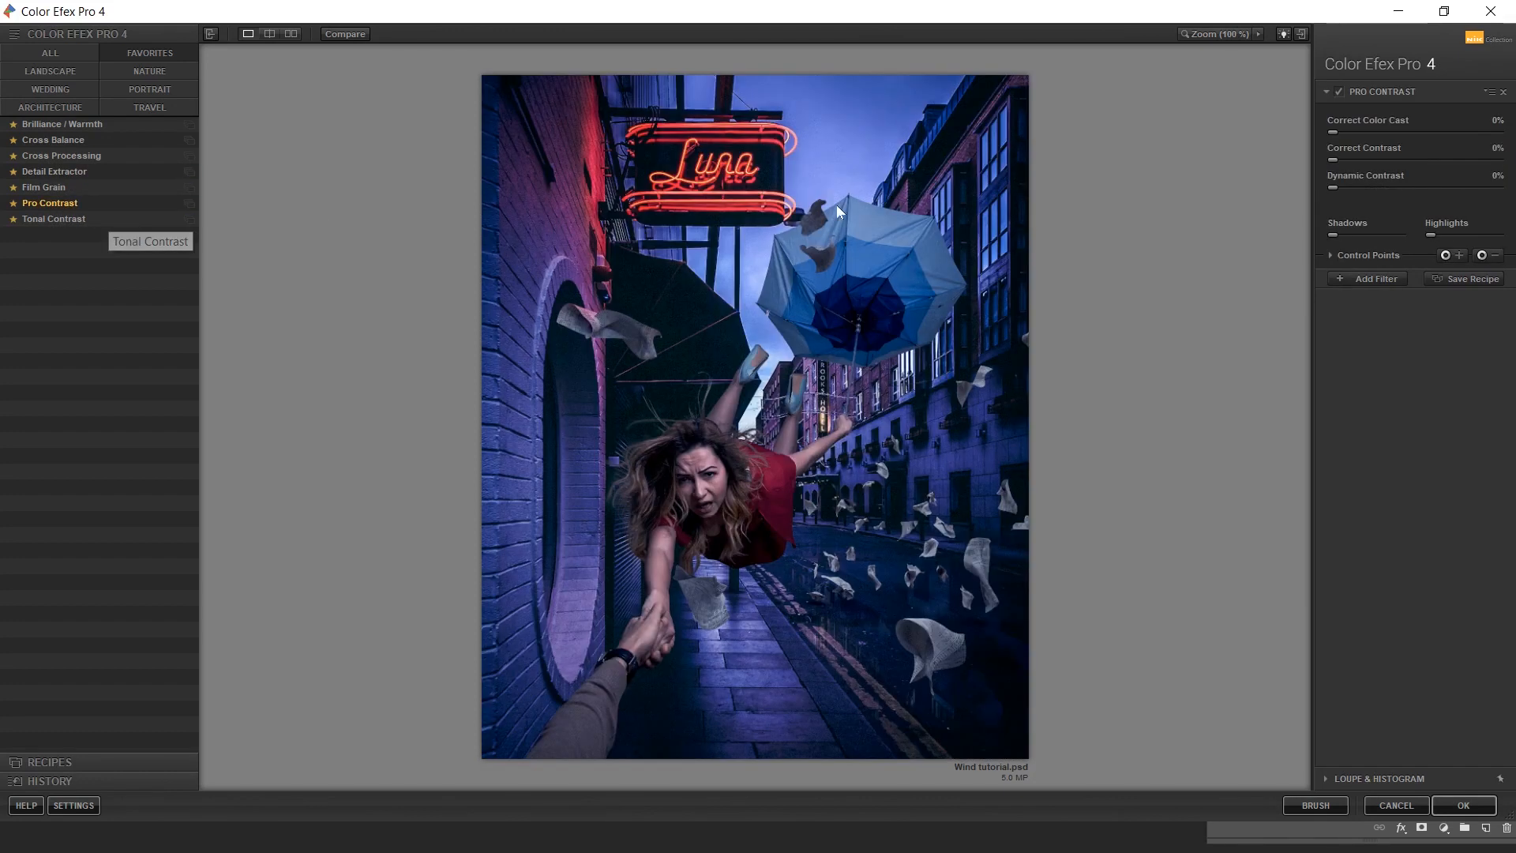
left_click_drag(1333, 188, 1390, 188)
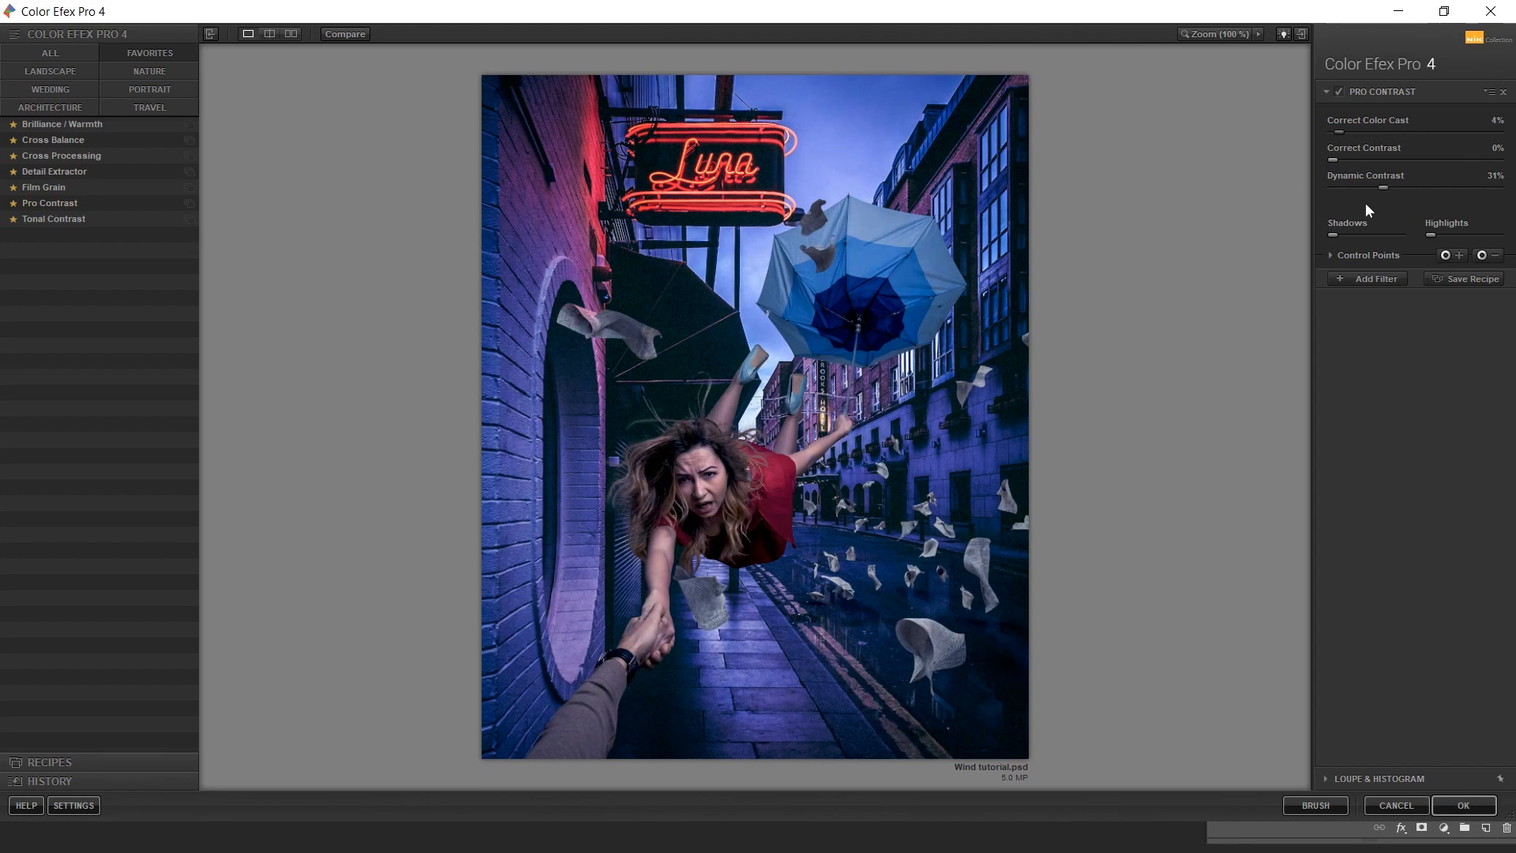
left_click(1466, 802)
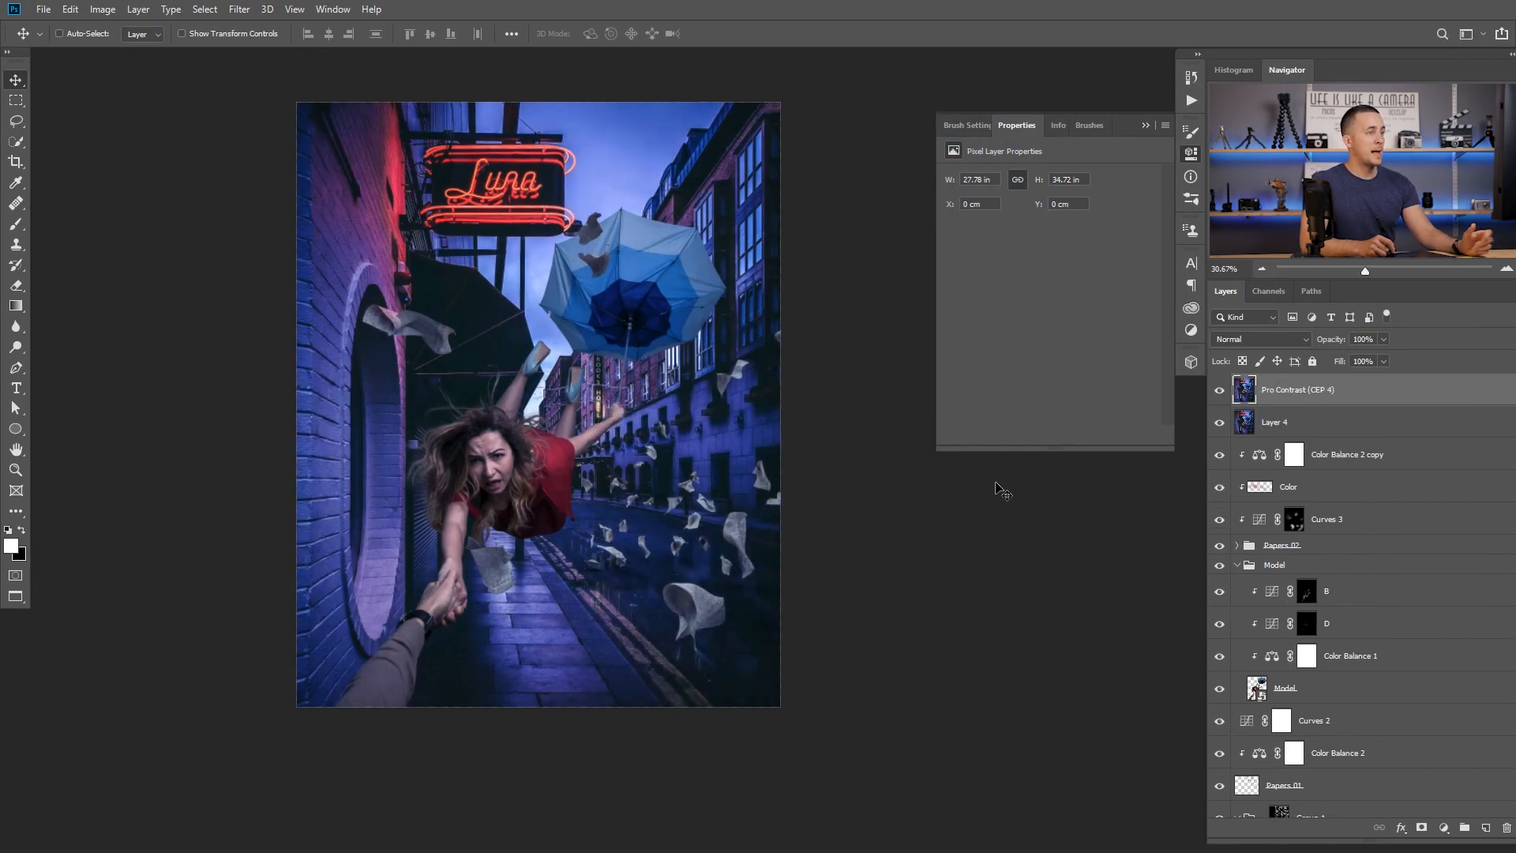
left_click_drag(1221, 392, 1221, 424)
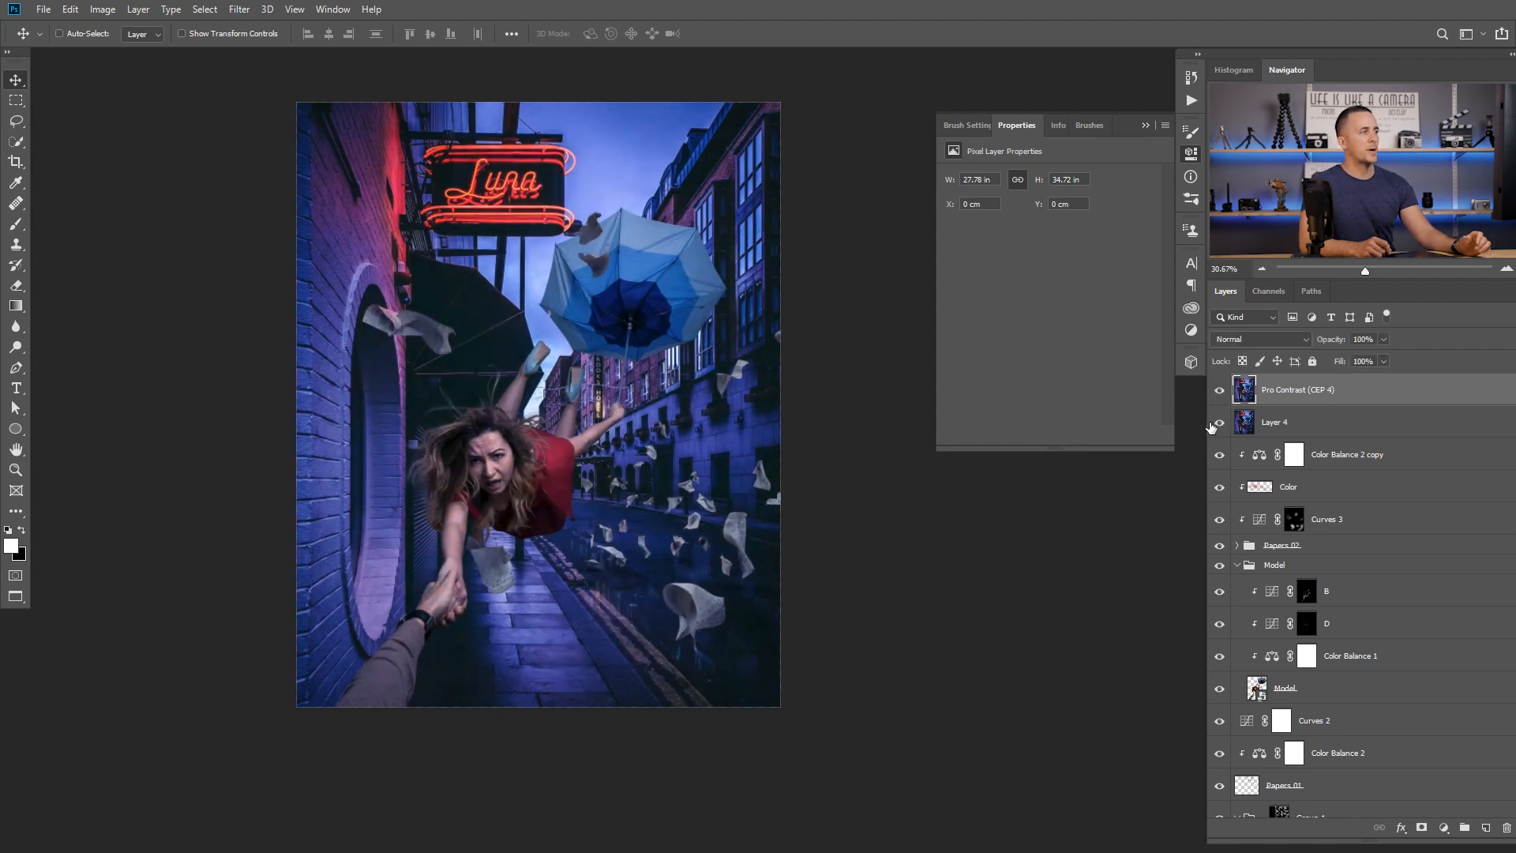